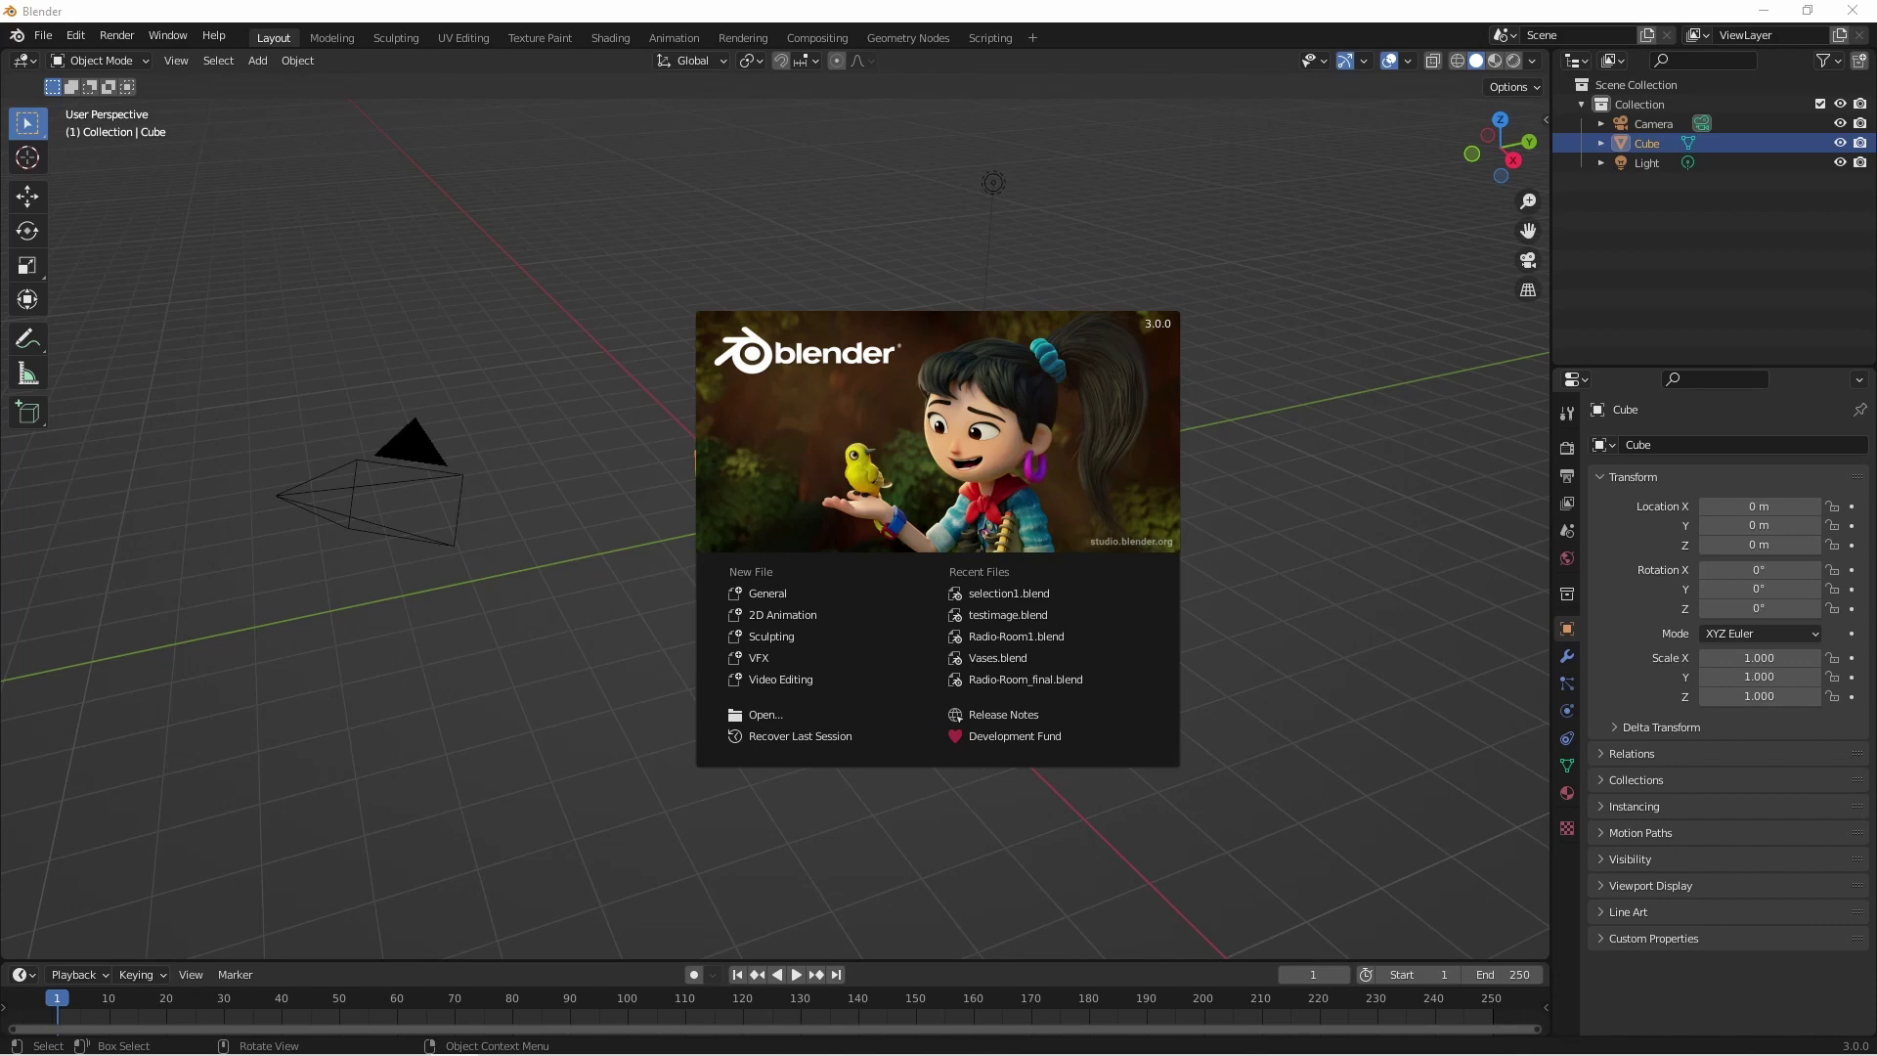
Replace the default cube with a scaled-up ground plane.
left_click(964, 335)
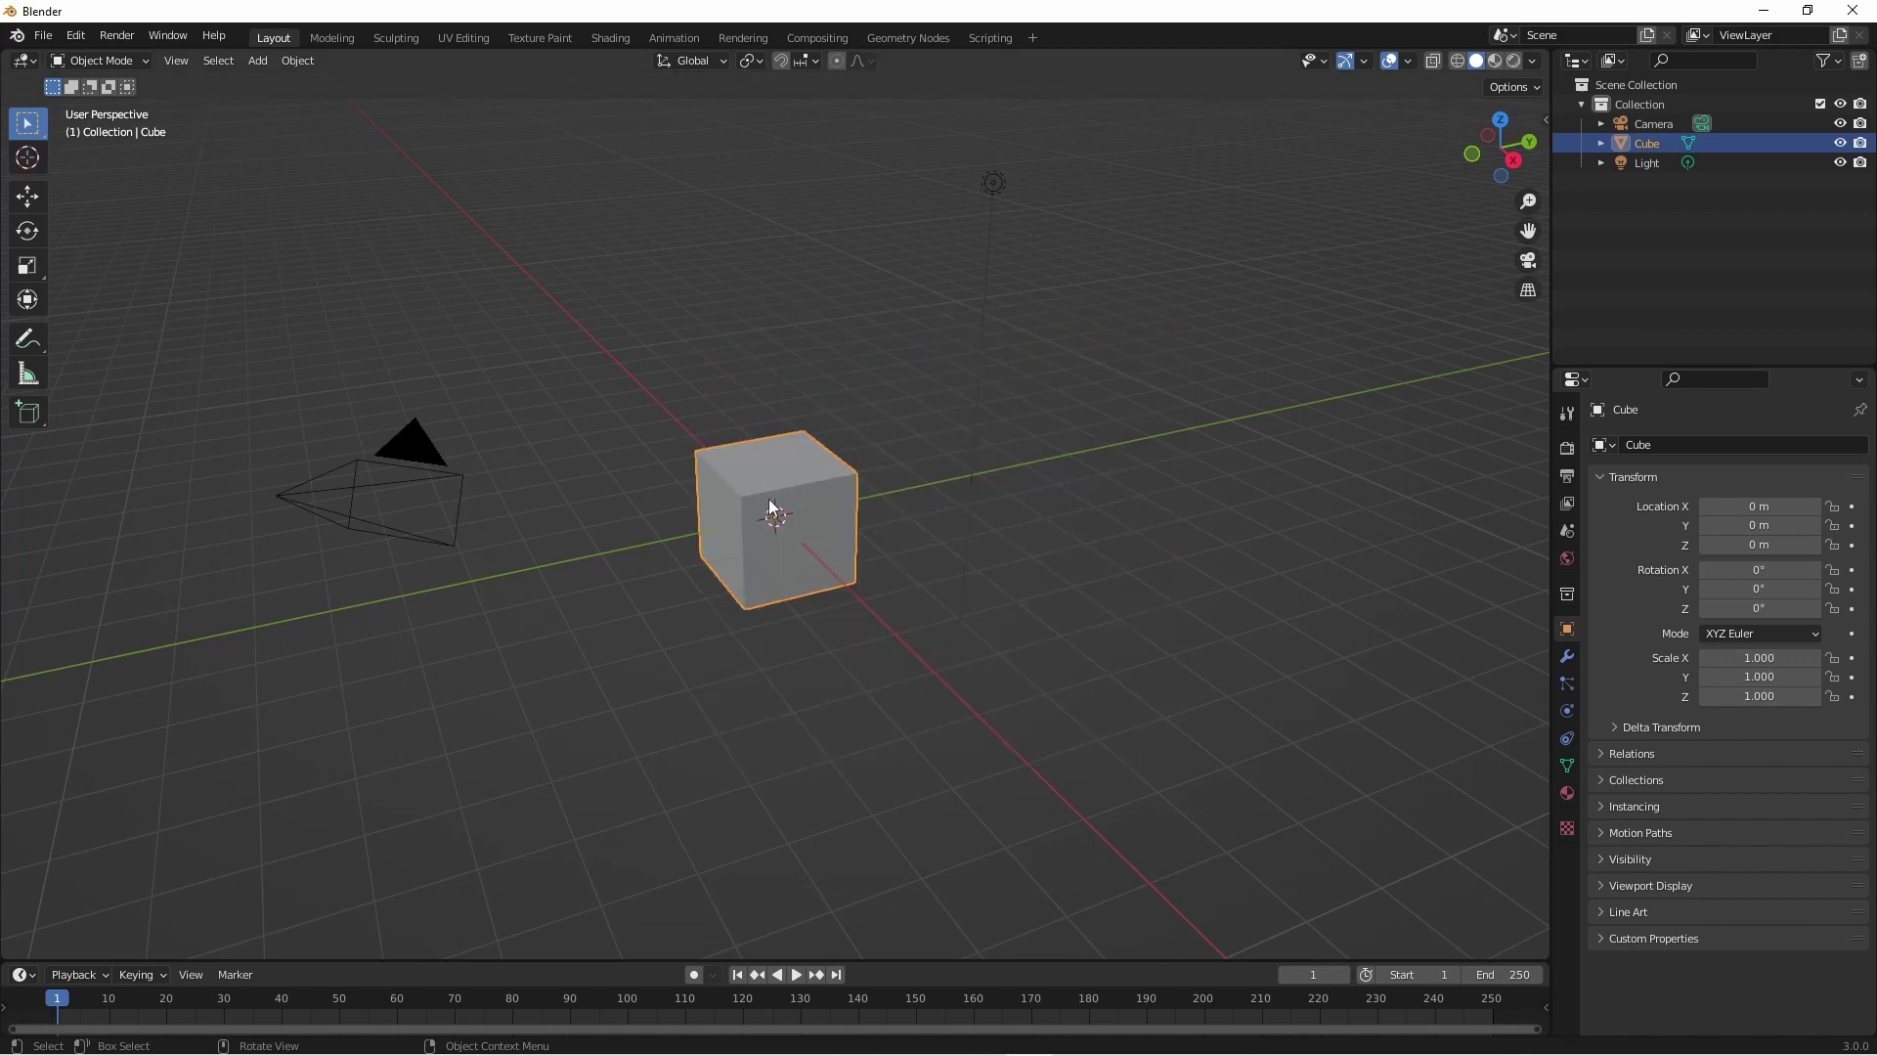
key("Delete")
key("shift+a")
left_click(862, 496)
key("s")
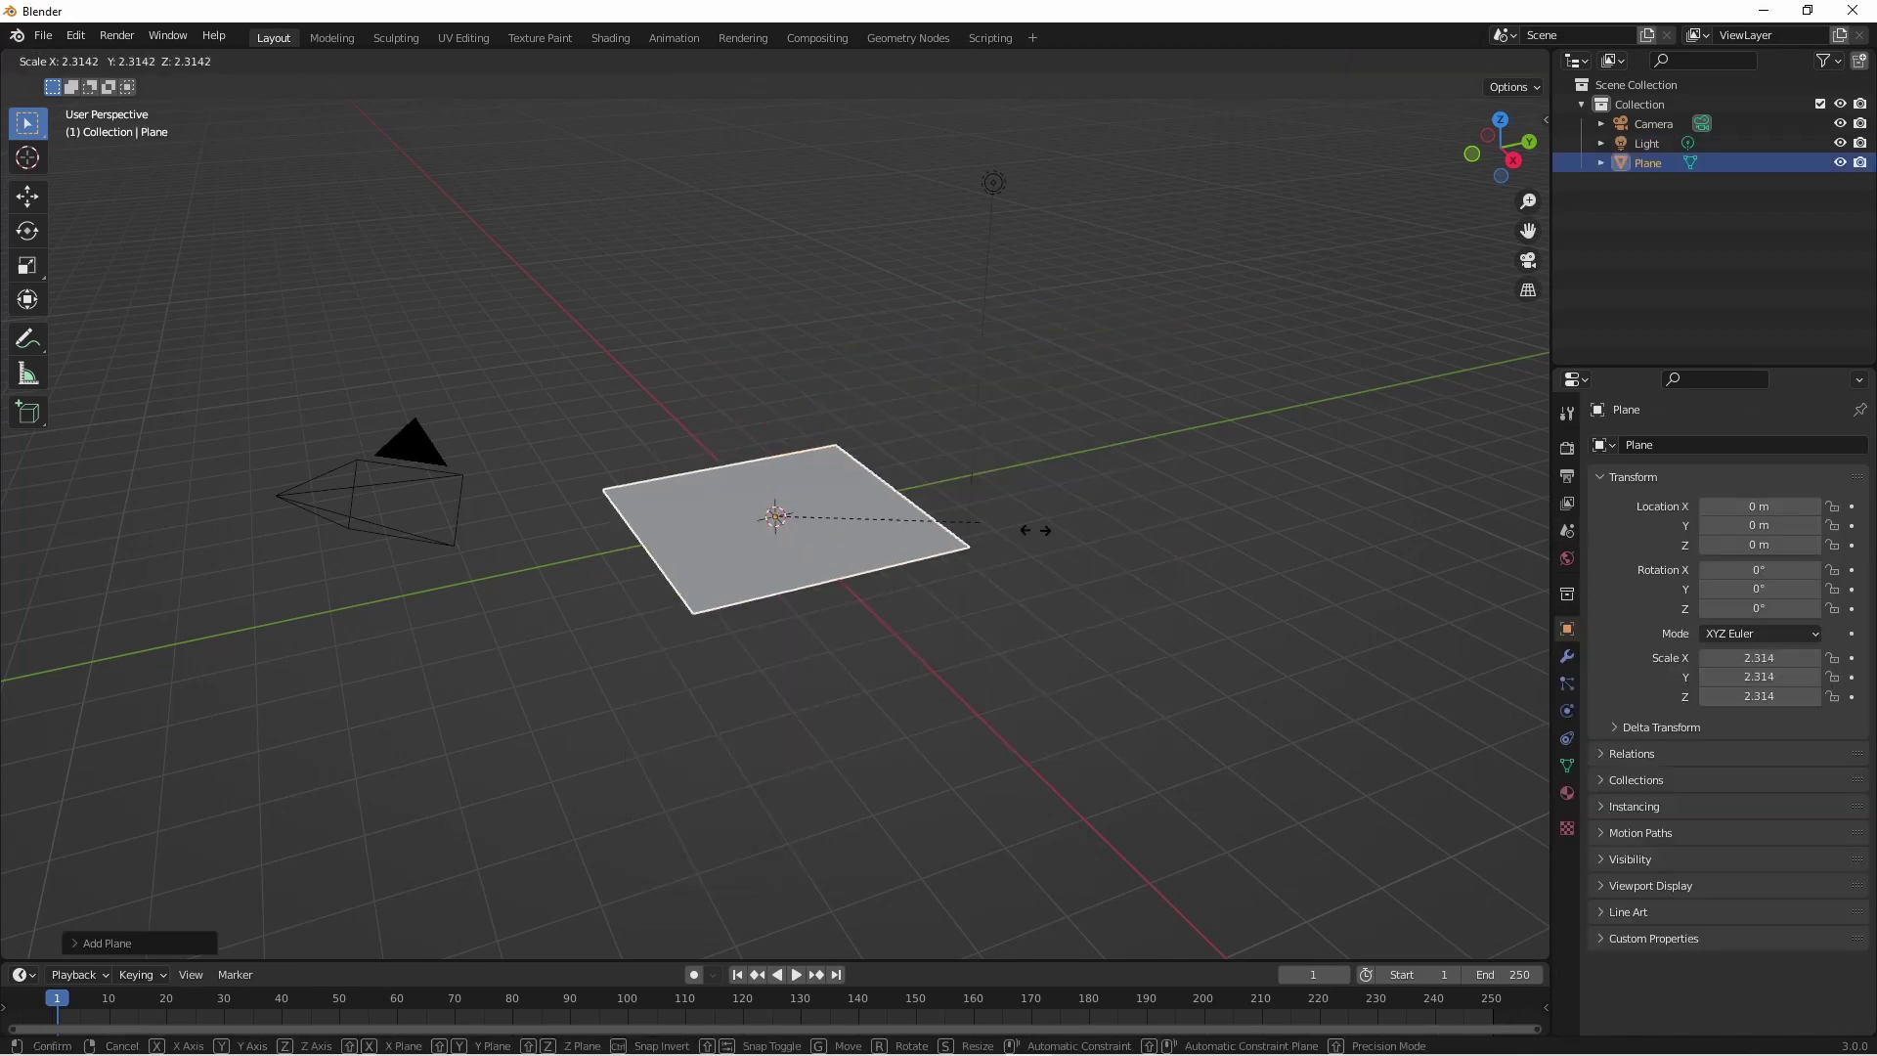
left_click(1486, 548)
middle_click_drag(1486, 547, 738, 350)
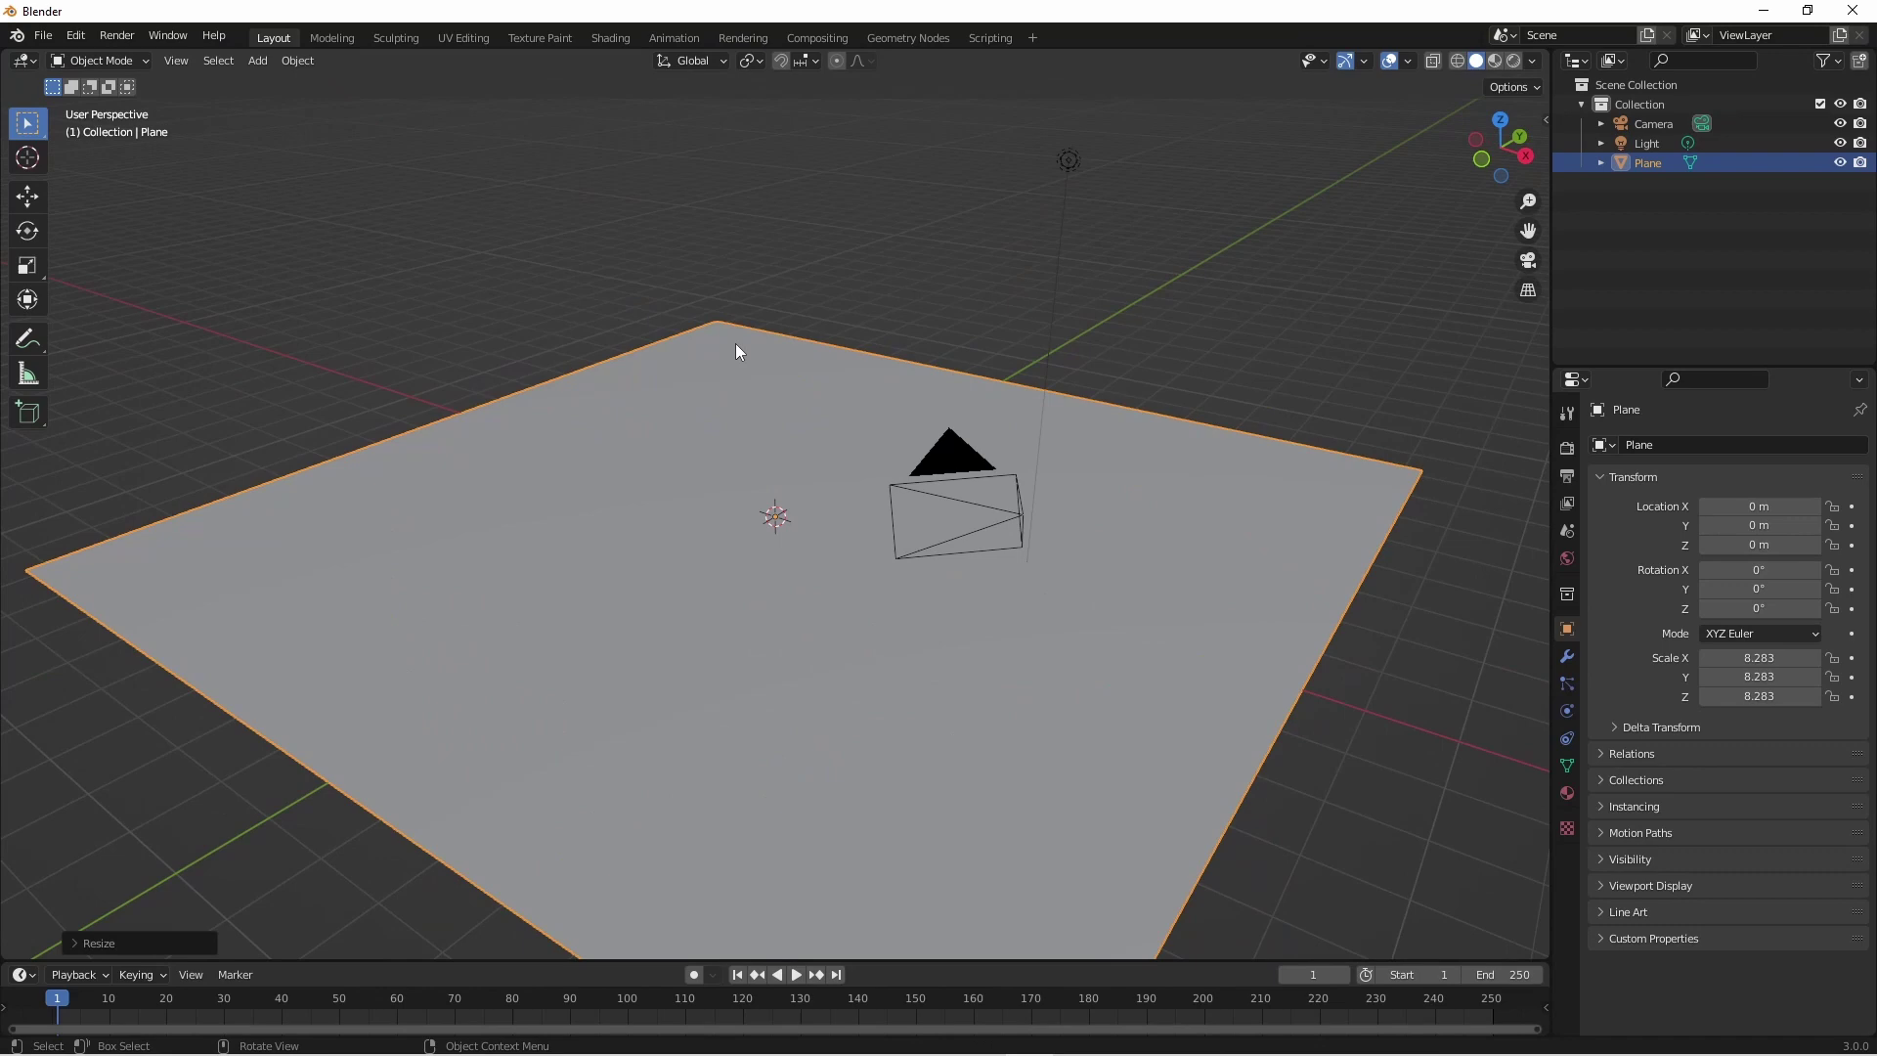
key("ctrl+z")
Turn the lower area into an Asset Browser showing the User Library's Archviz assets.
left_click_drag(1065, 960, 796, 608)
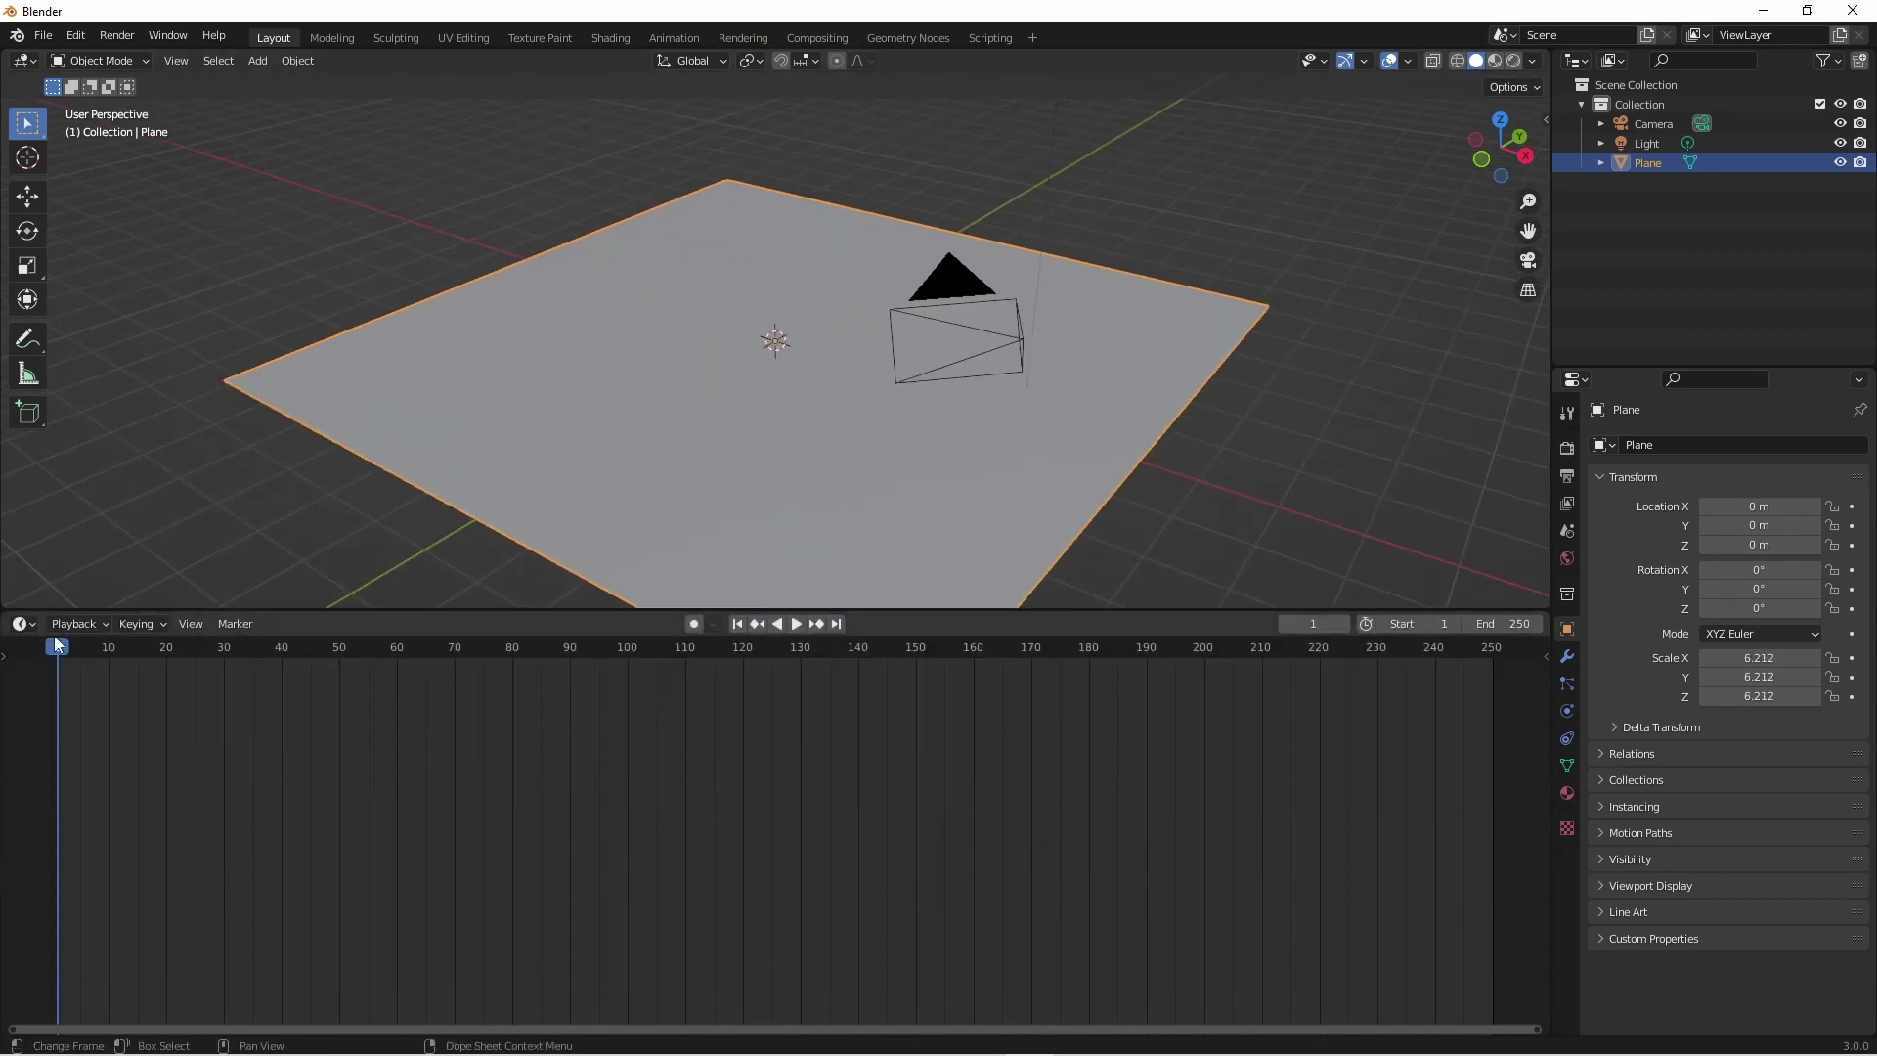
left_click(23, 624)
left_click(613, 737)
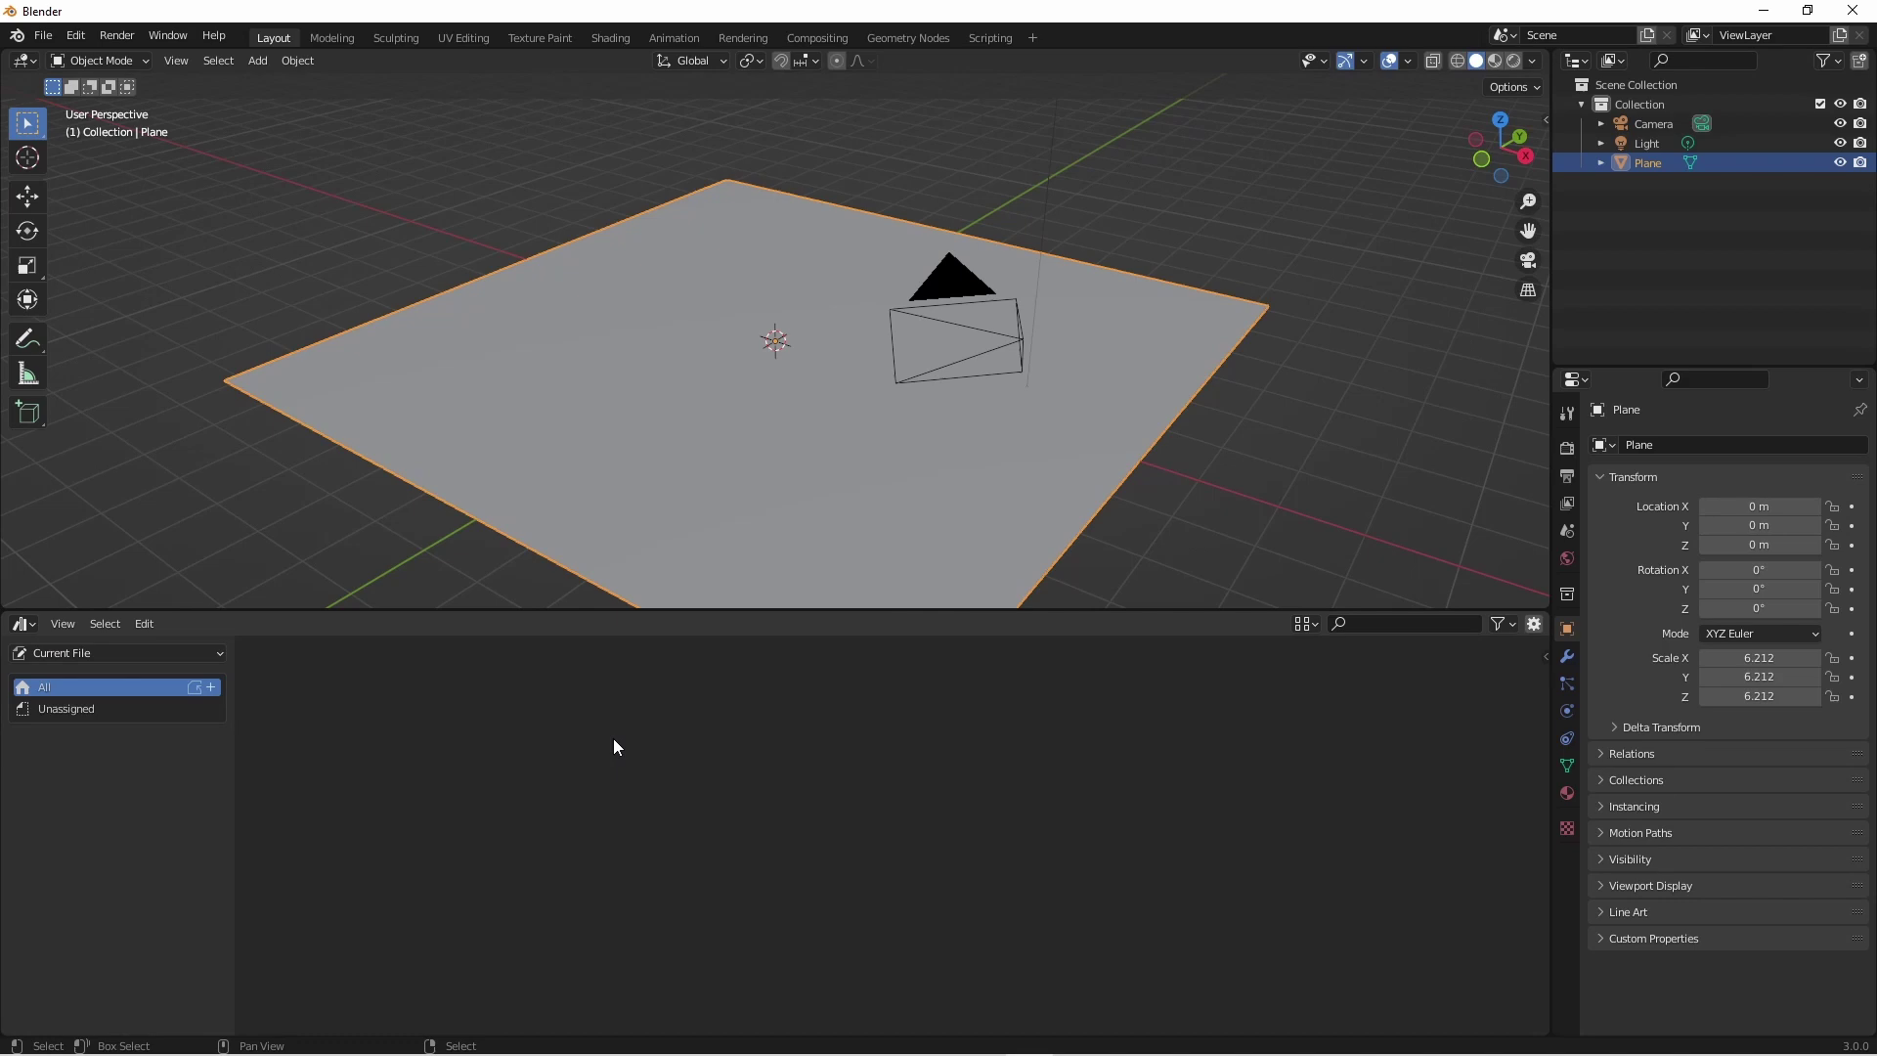
left_click(172, 648)
left_click(147, 673)
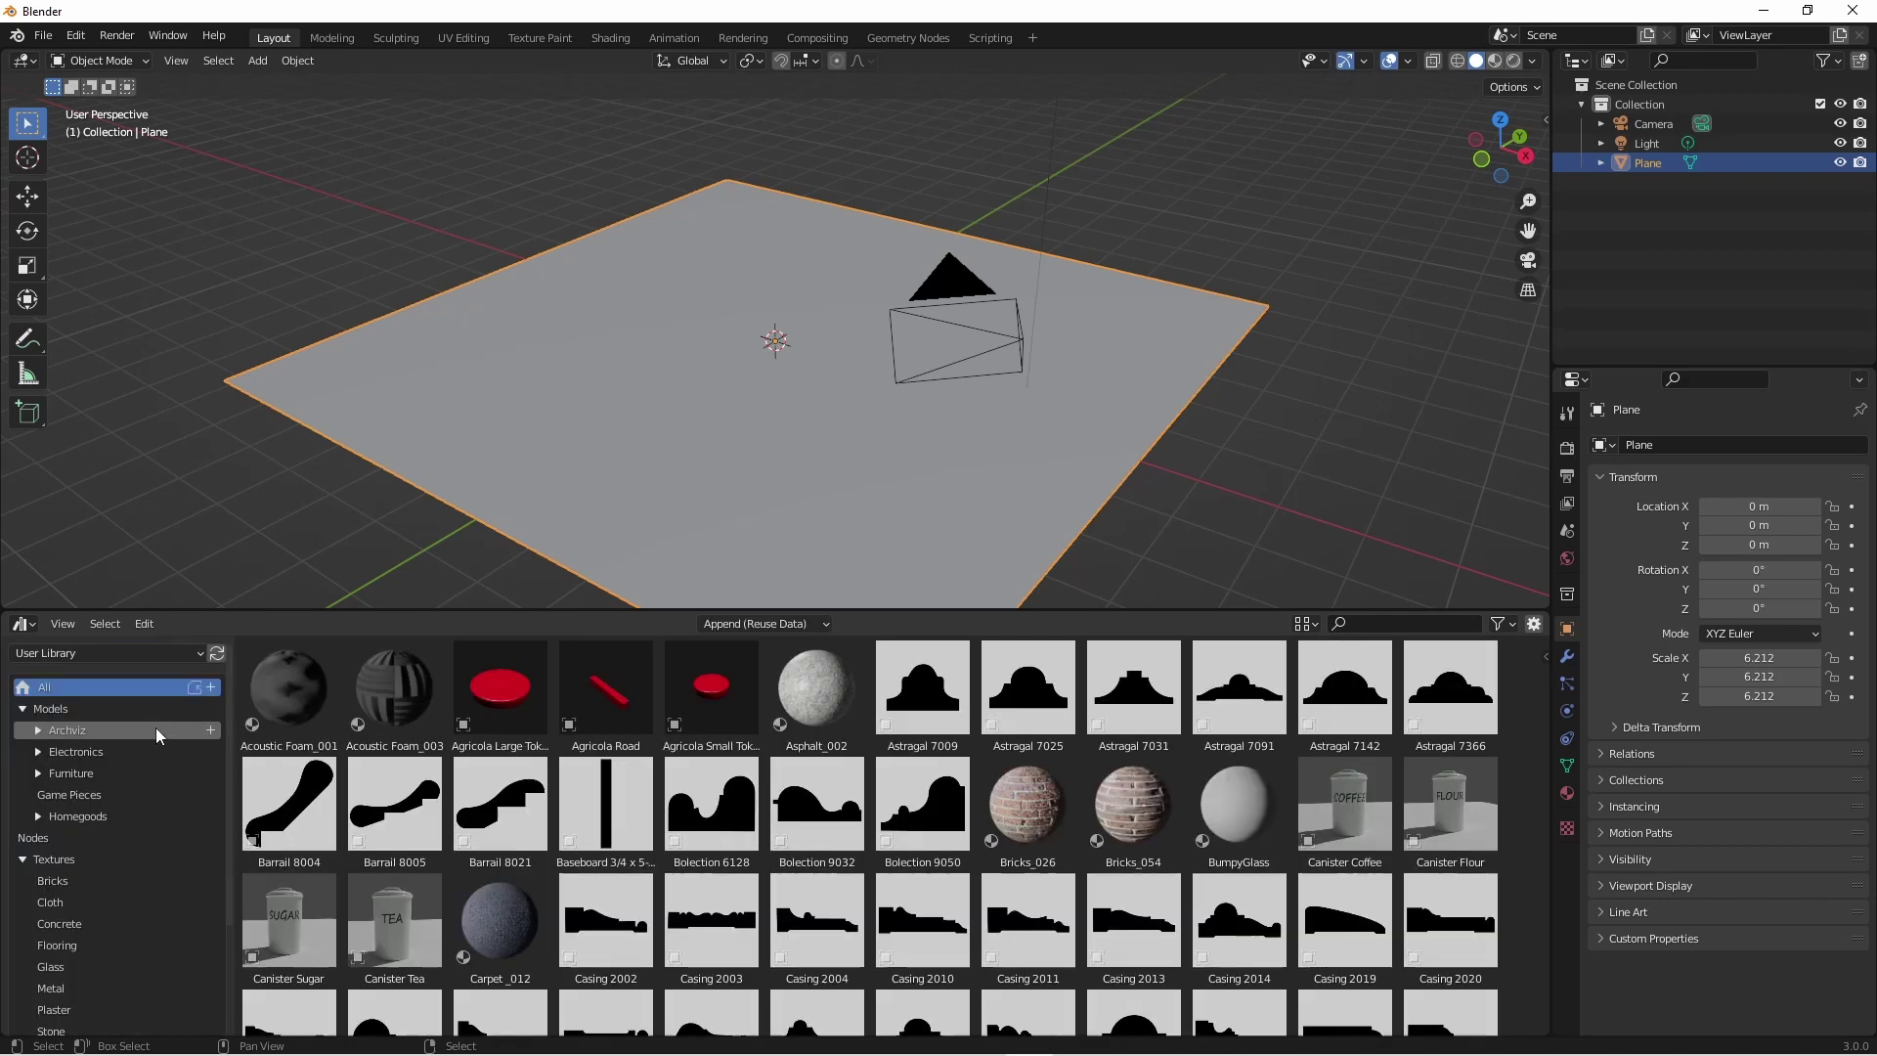
left_click(57, 727)
Drop the Pavilion asset onto the plane and view it with rendered shading.
left_click_drag(397, 675, 749, 361)
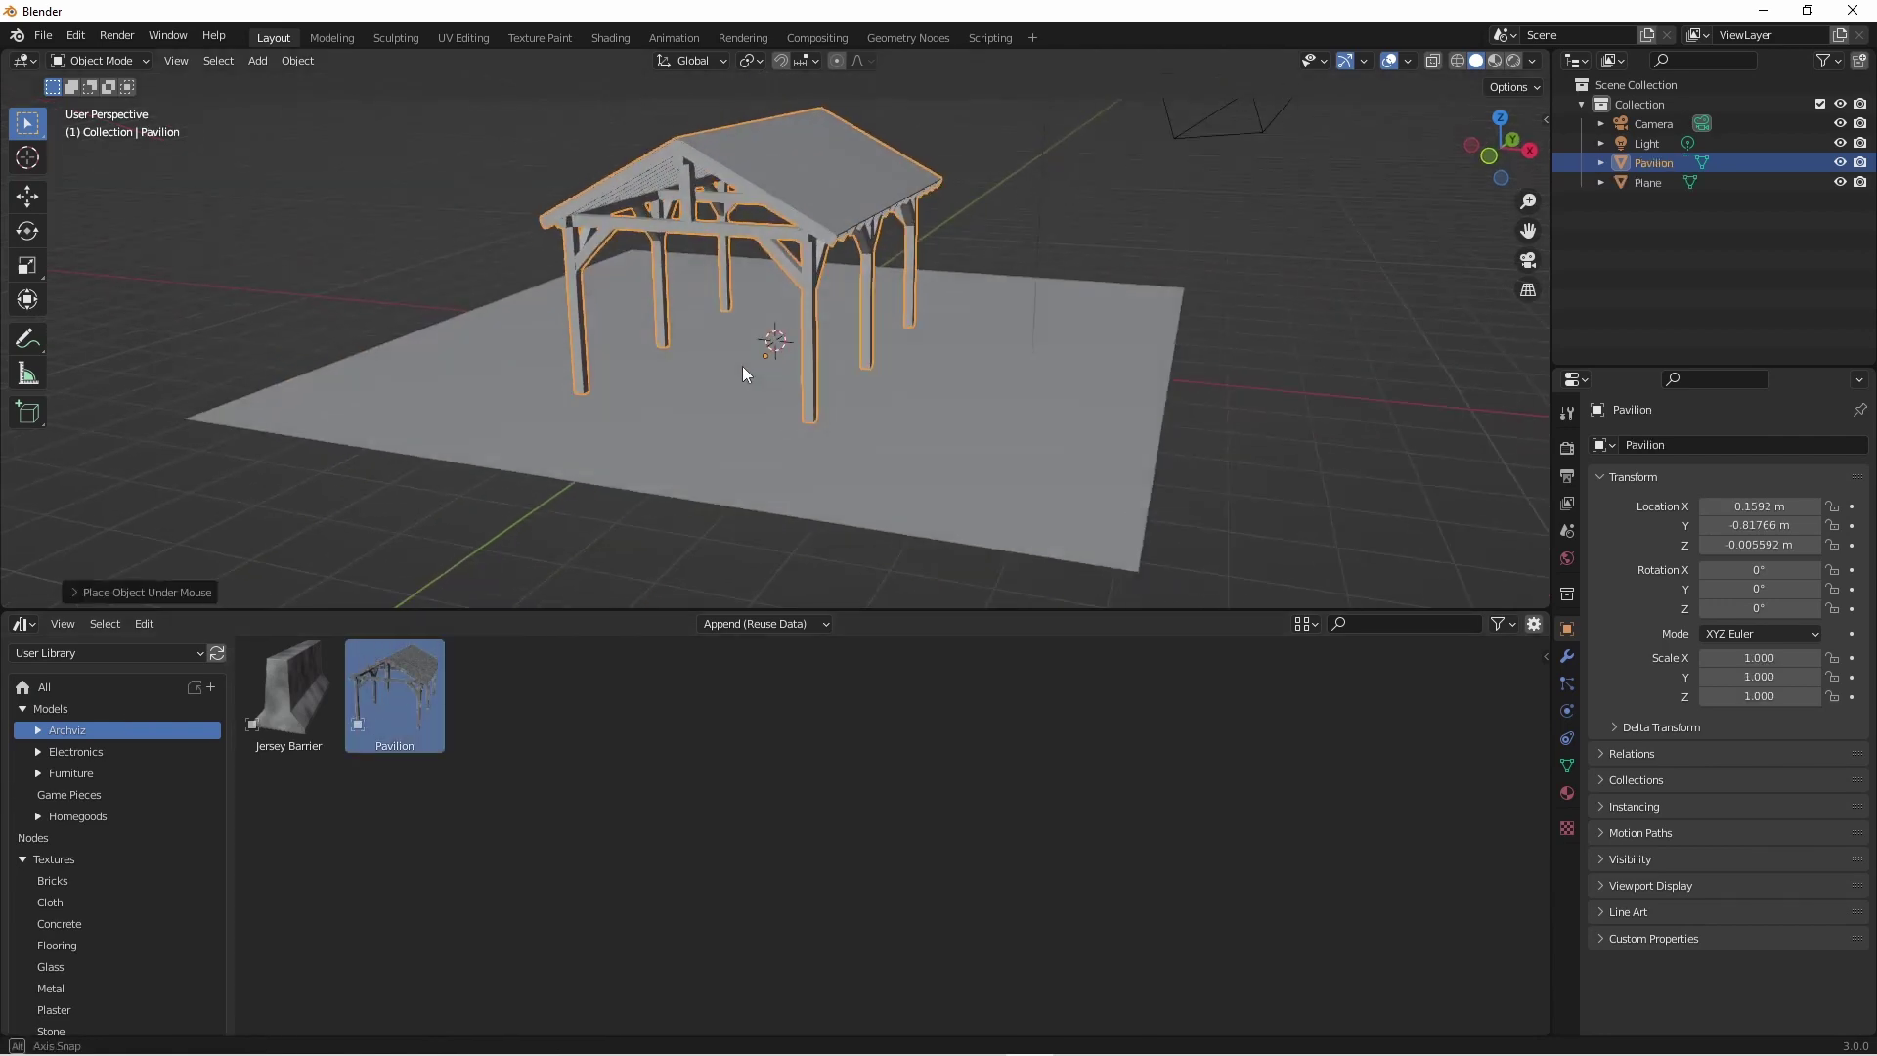
scroll(690, 315, "up", 5)
middle_click_drag(719, 242, 764, 325)
left_click(1512, 61)
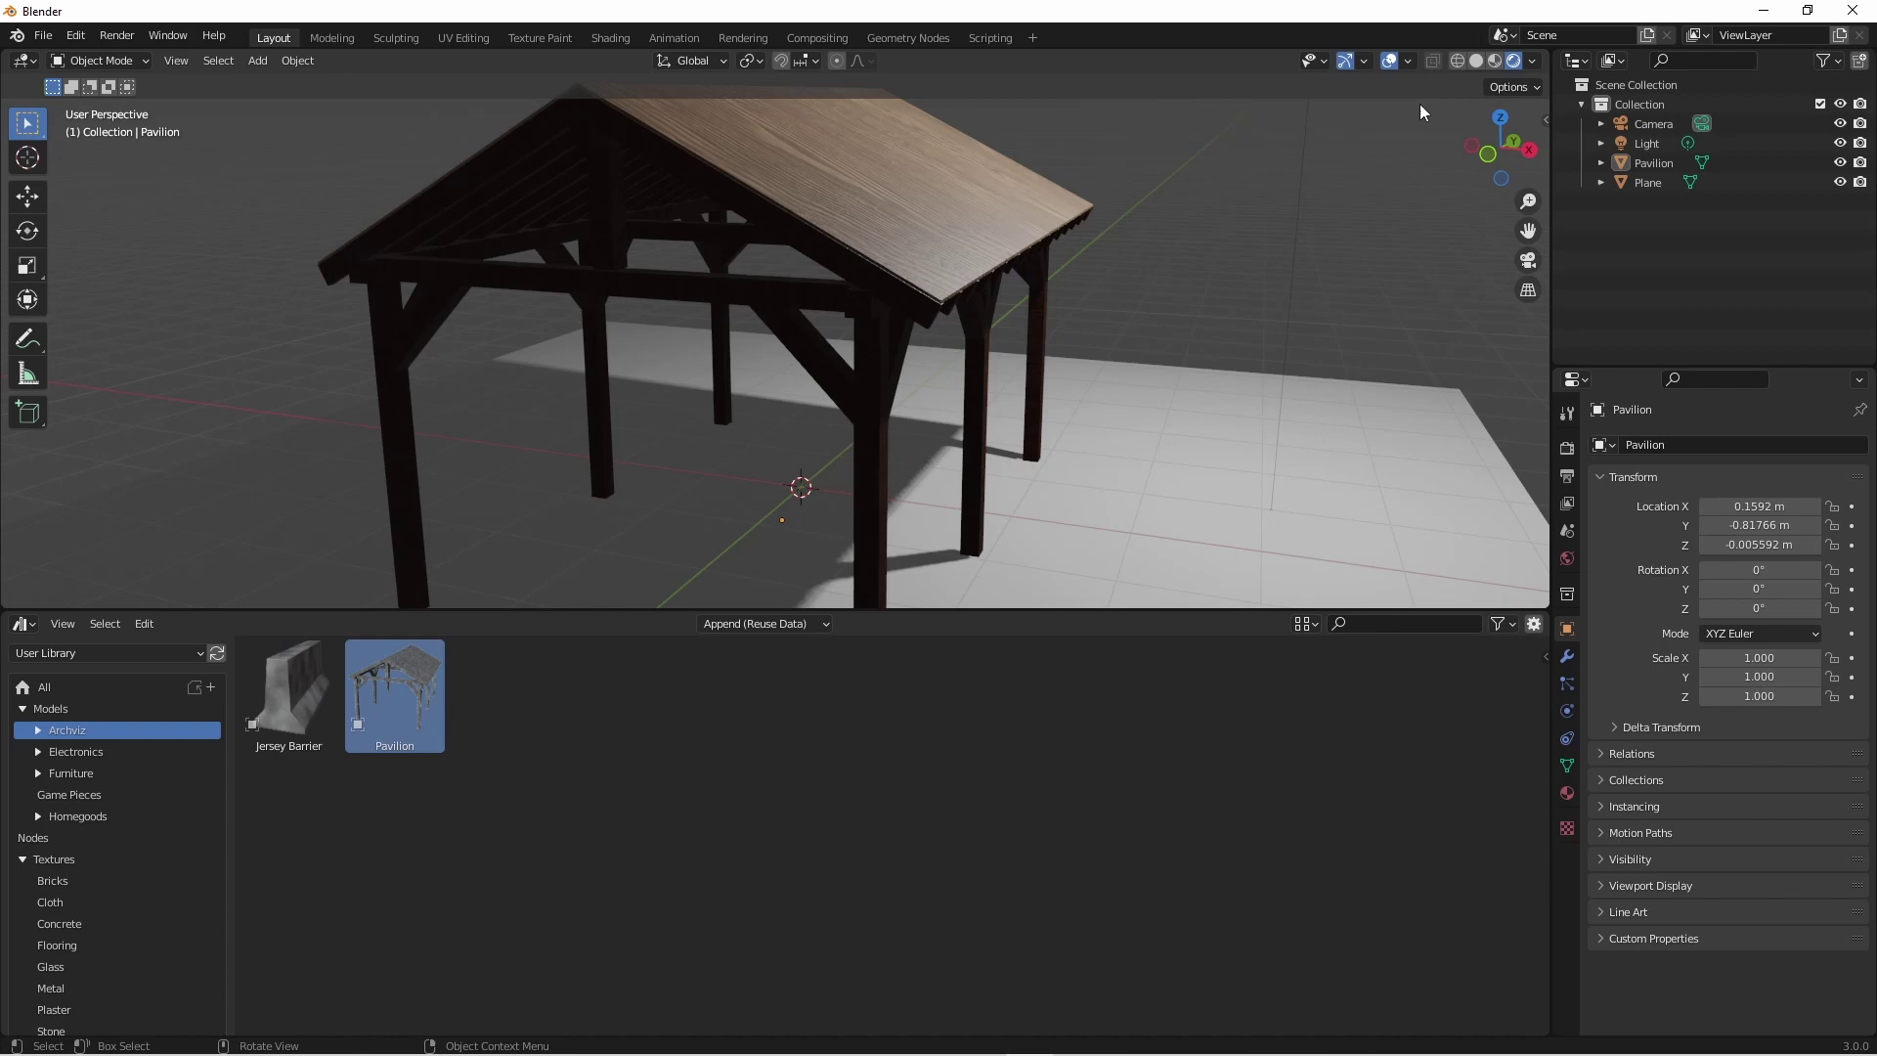
Let the 3D view fill the screen, looking down from the top in X-ray wireframe.
left_click_drag(1543, 601, 1540, 649)
middle_click_drag(1540, 649, 872, 478)
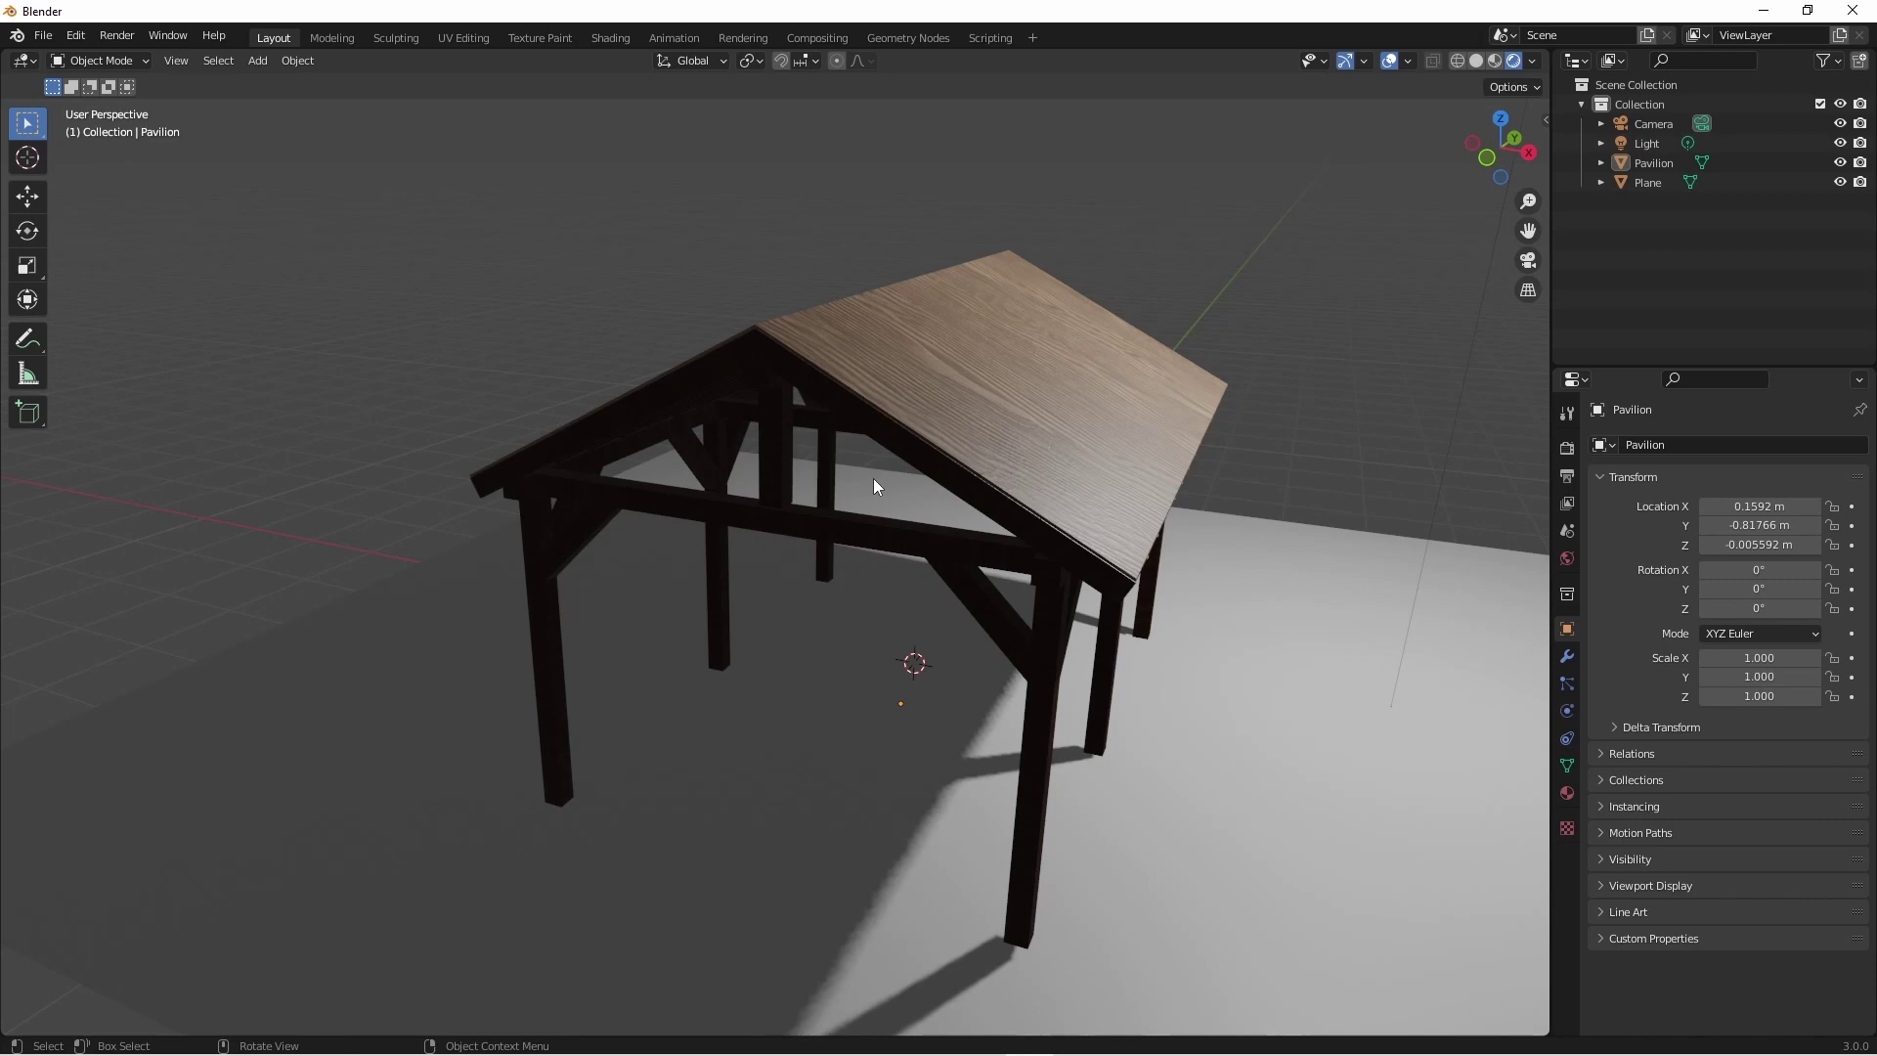
key("KP_7")
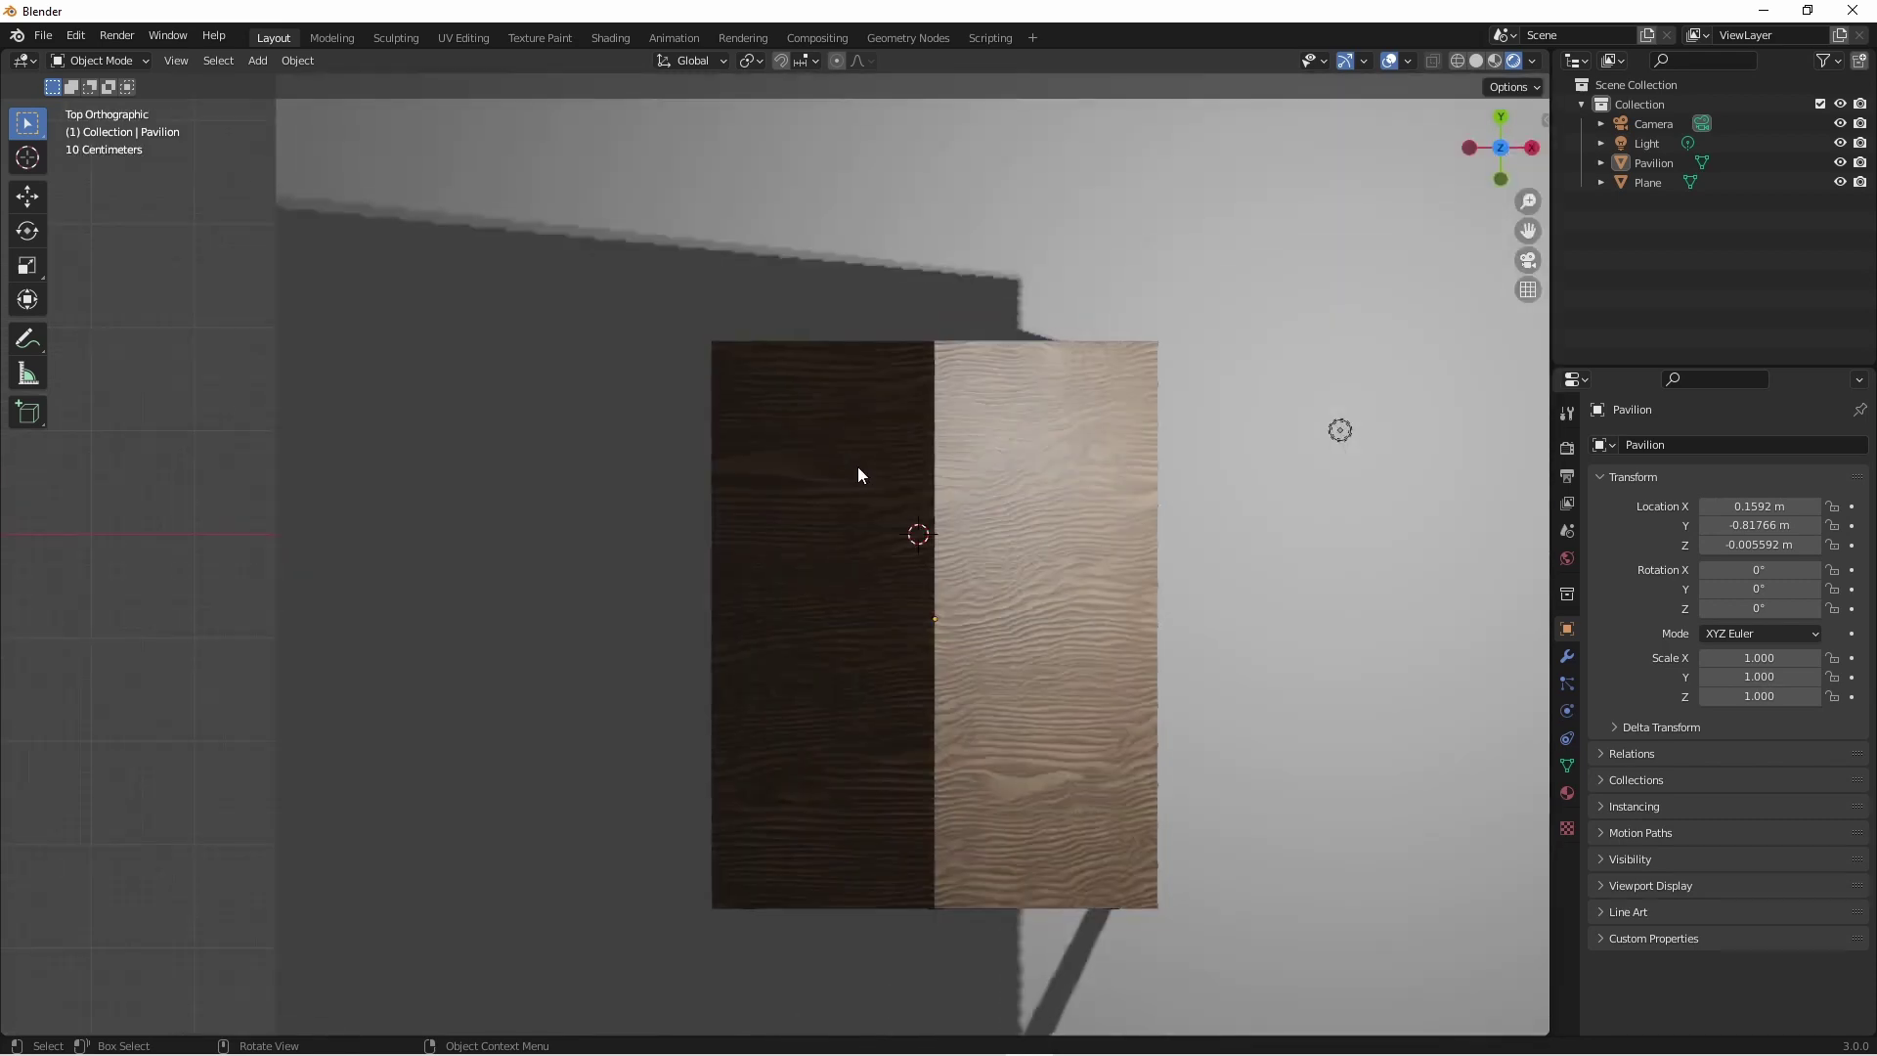
left_click(1460, 58)
middle_click_drag(925, 546, 857, 439, "shift")
Add a Bezier curve and move its left end near the pavilion's top end with a level handle.
key("shift+a")
left_click(745, 670)
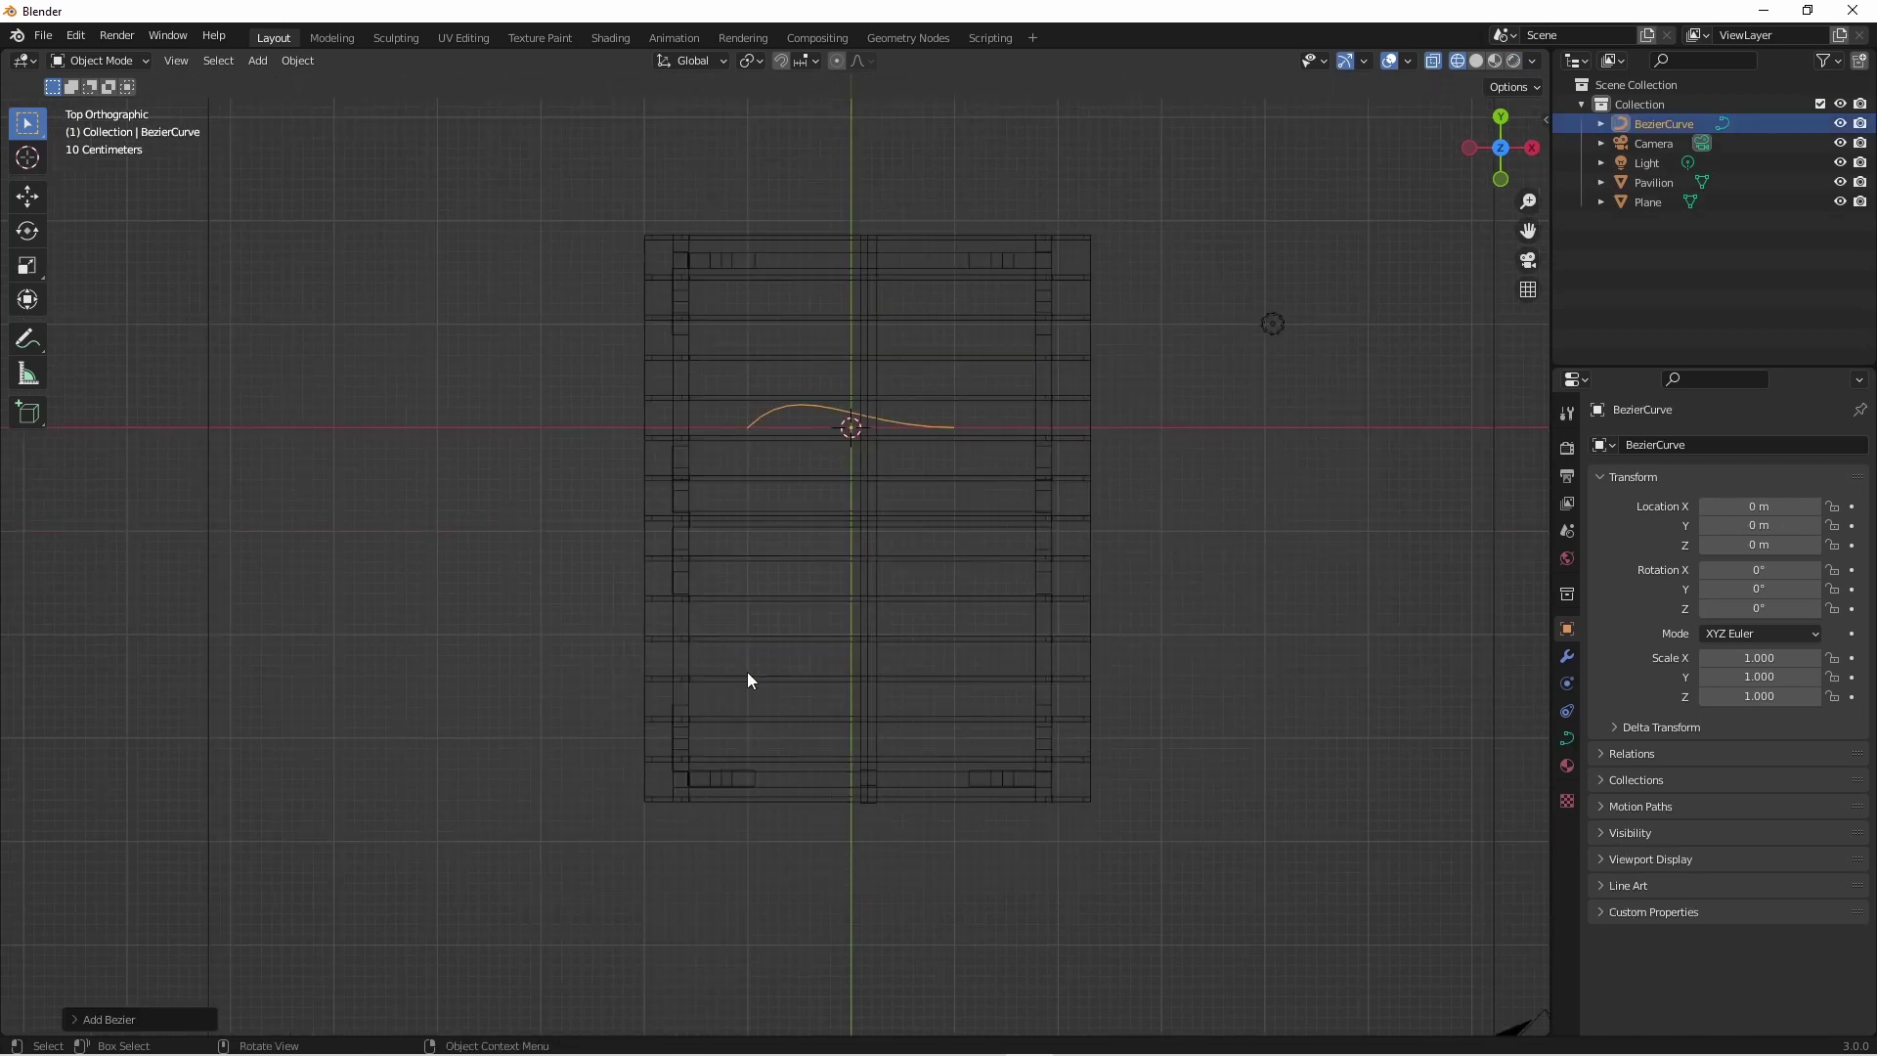
key("Tab")
left_click(749, 428)
key("g")
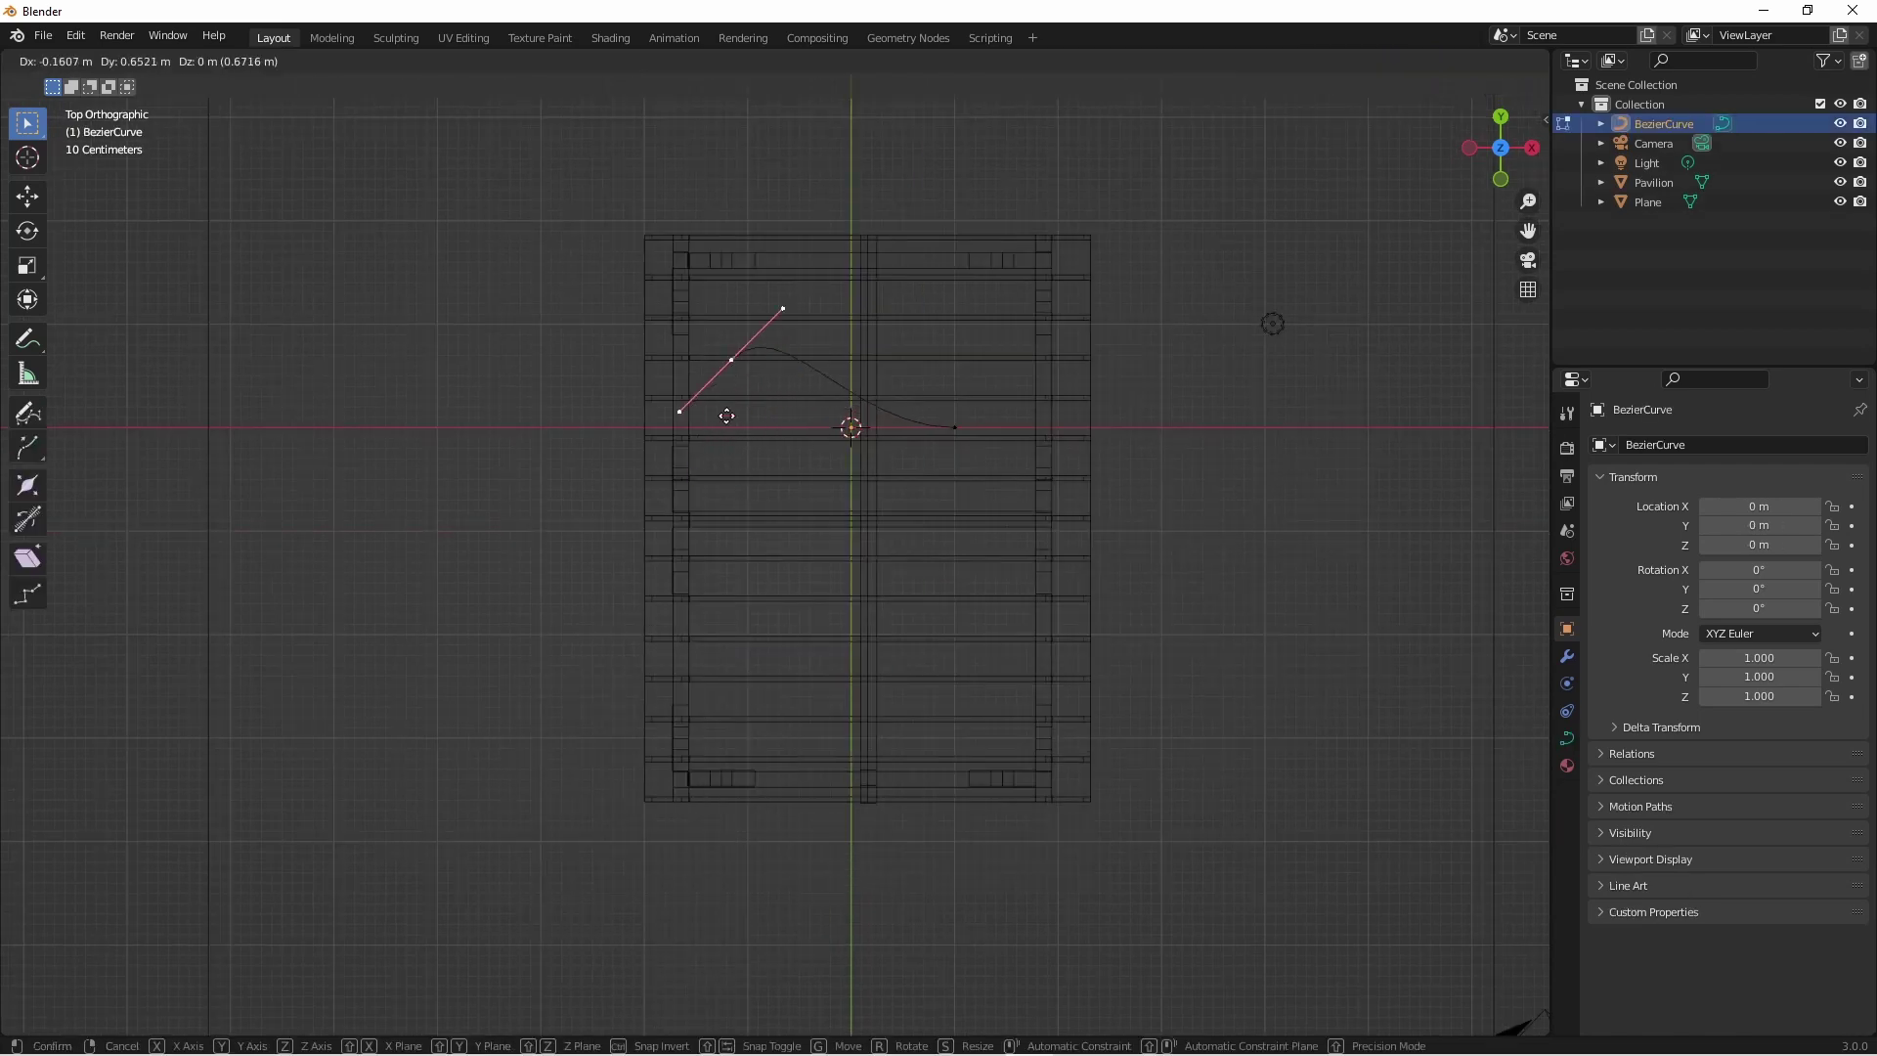
left_click(690, 324)
key("r")
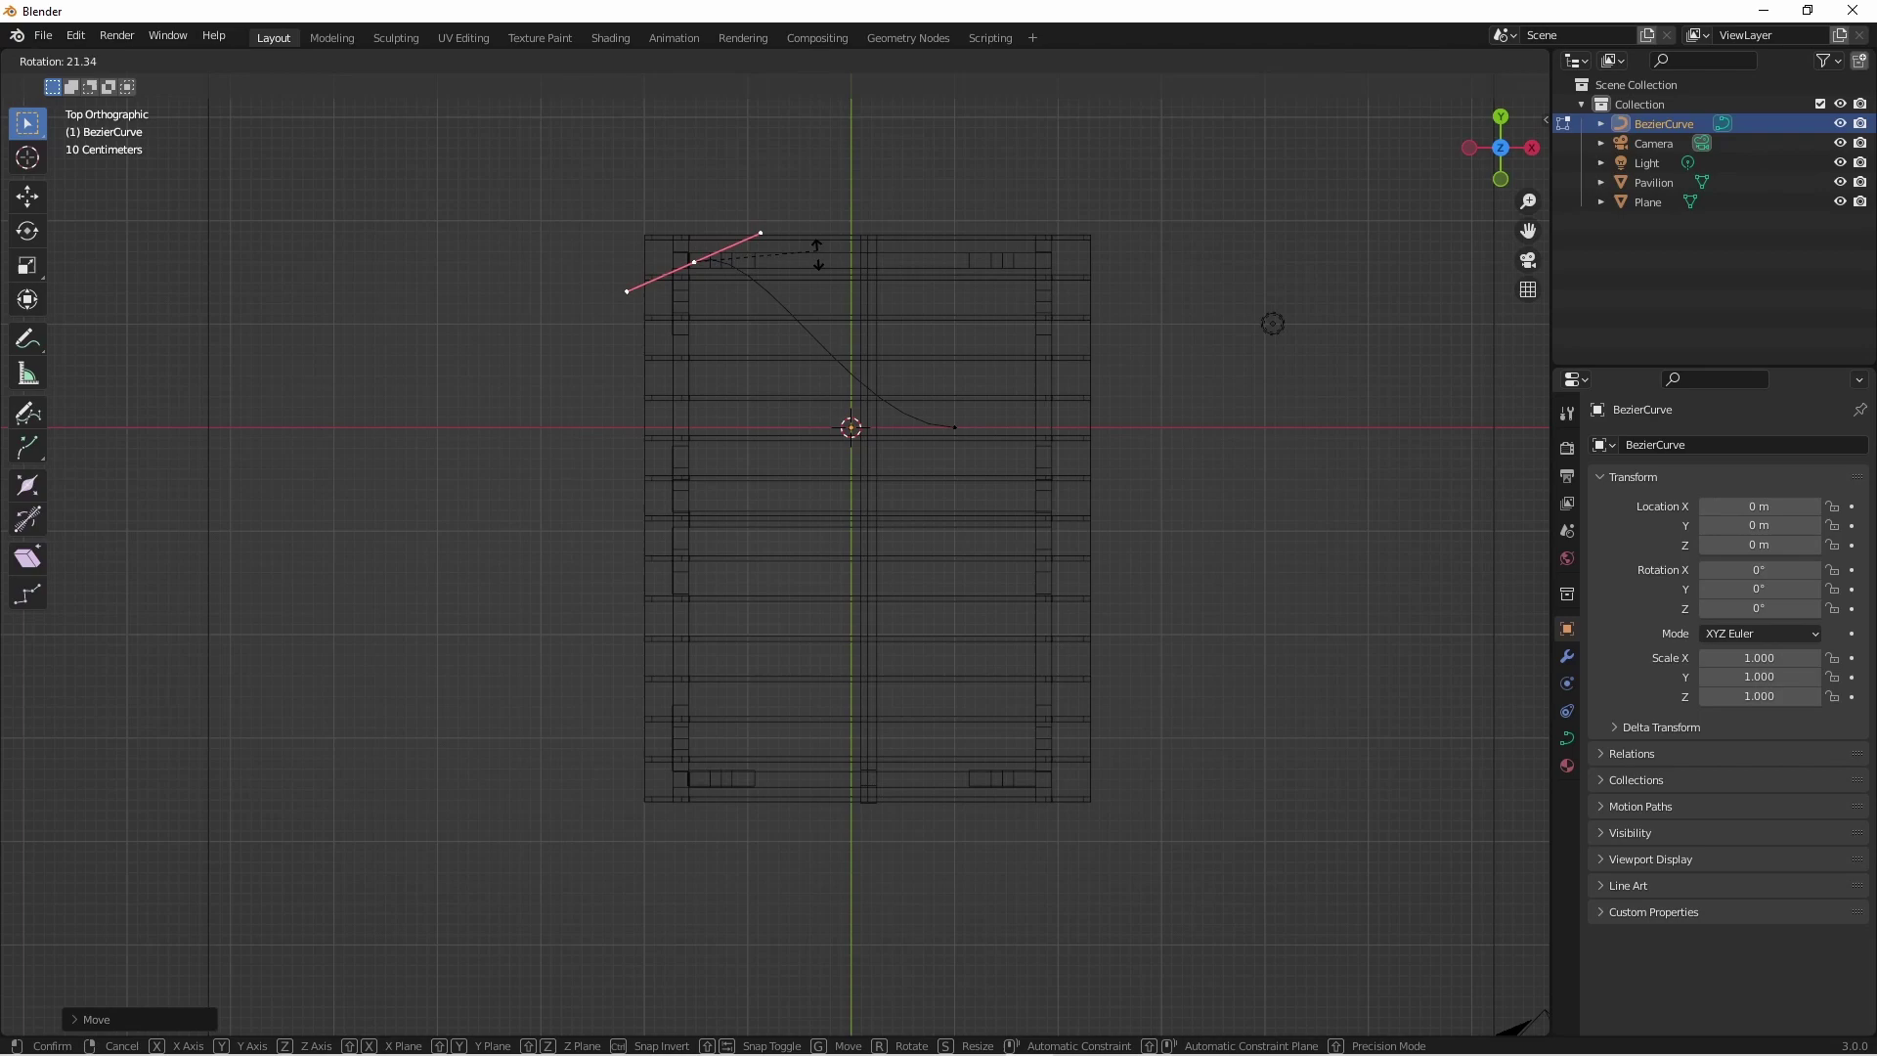
left_click(791, 293)
Raise both curve end points vertically to roof height from the side view.
key("KP_3")
key("g")
key("z")
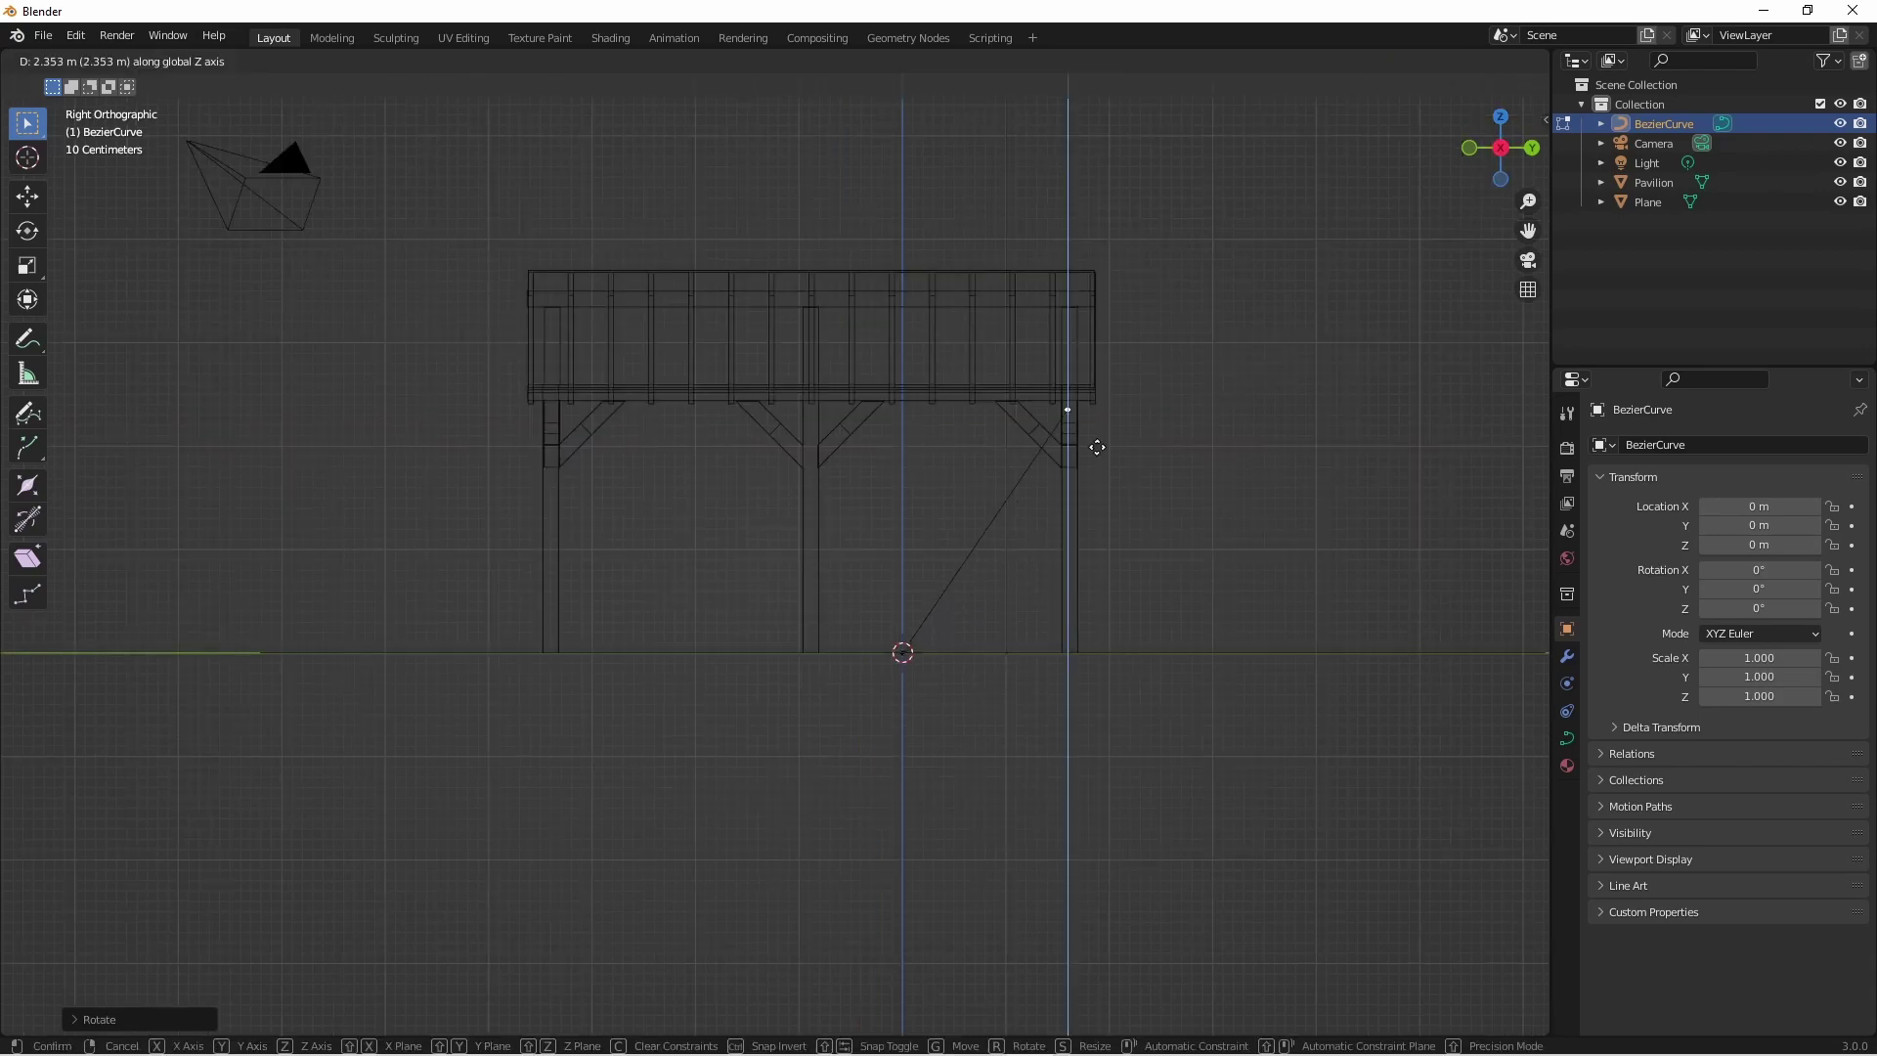
left_click(1098, 439)
middle_click_drag(1156, 352, 1091, 460)
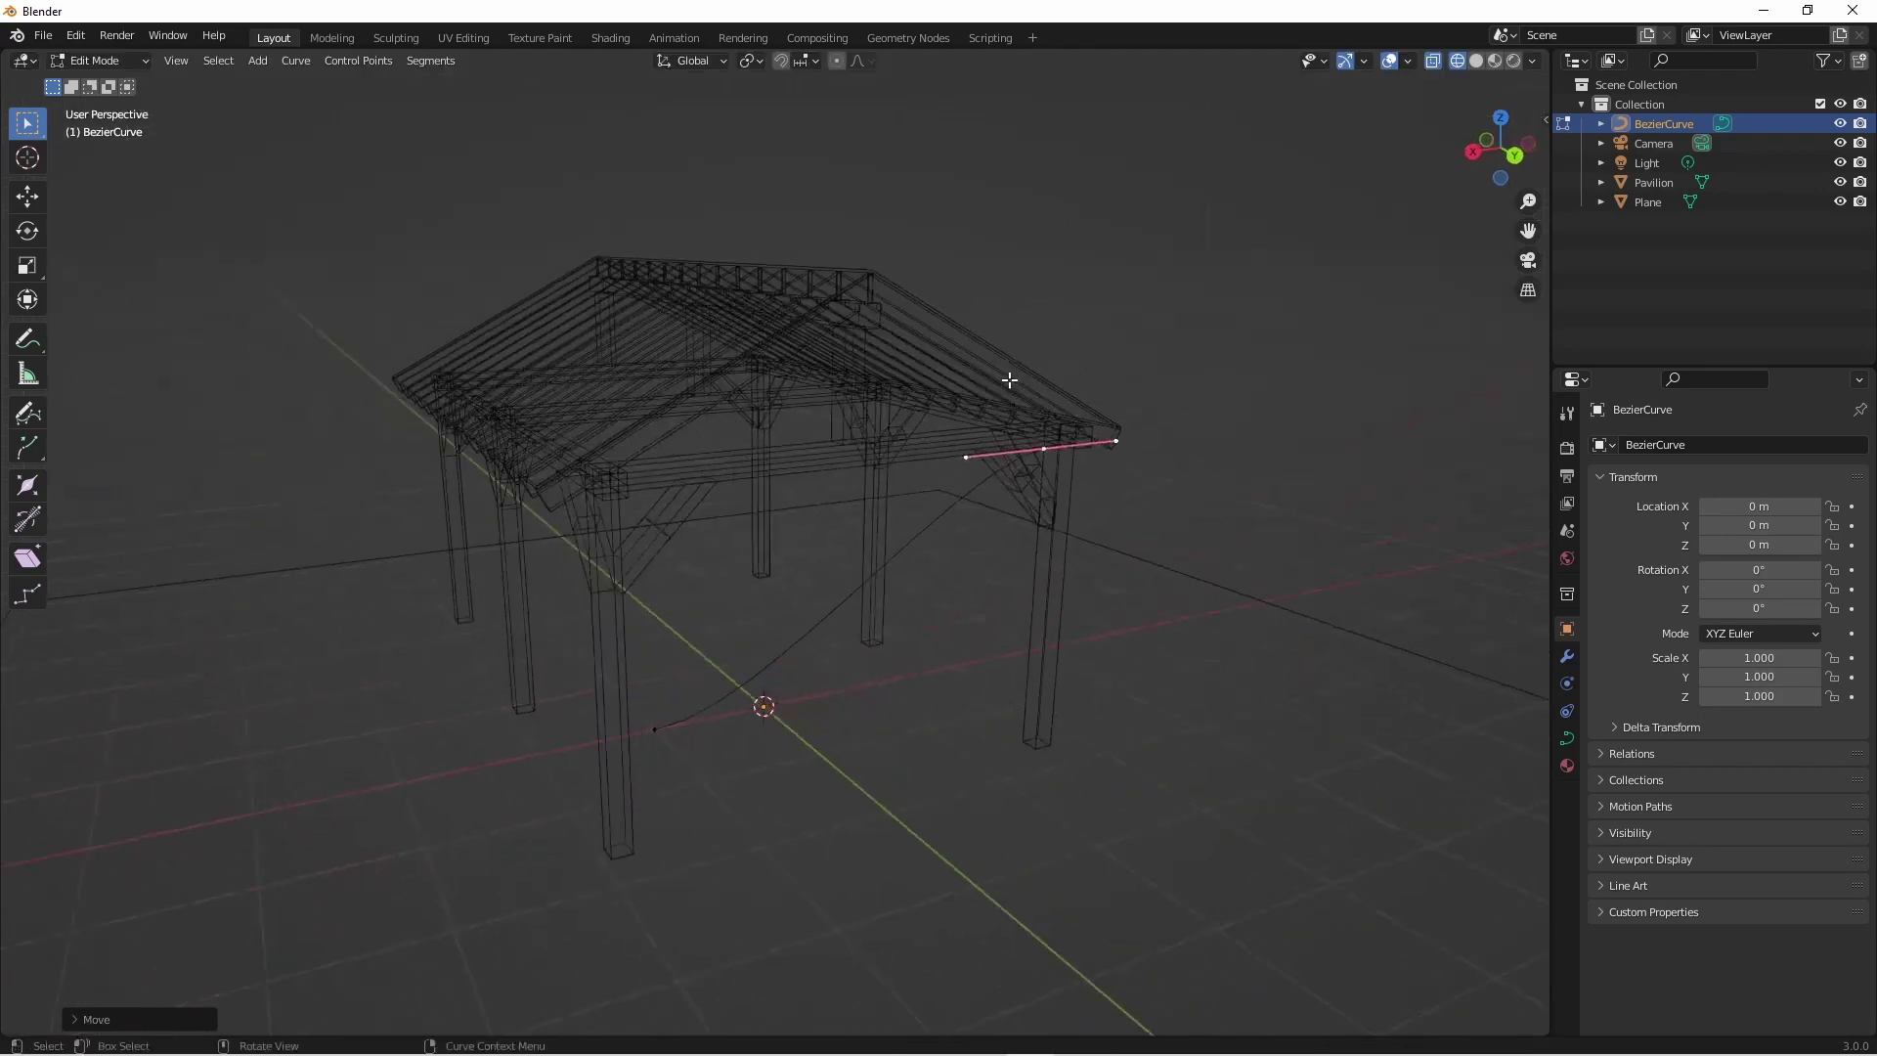
scroll(1091, 473, "up", 5)
scroll(1091, 473, "down", 5)
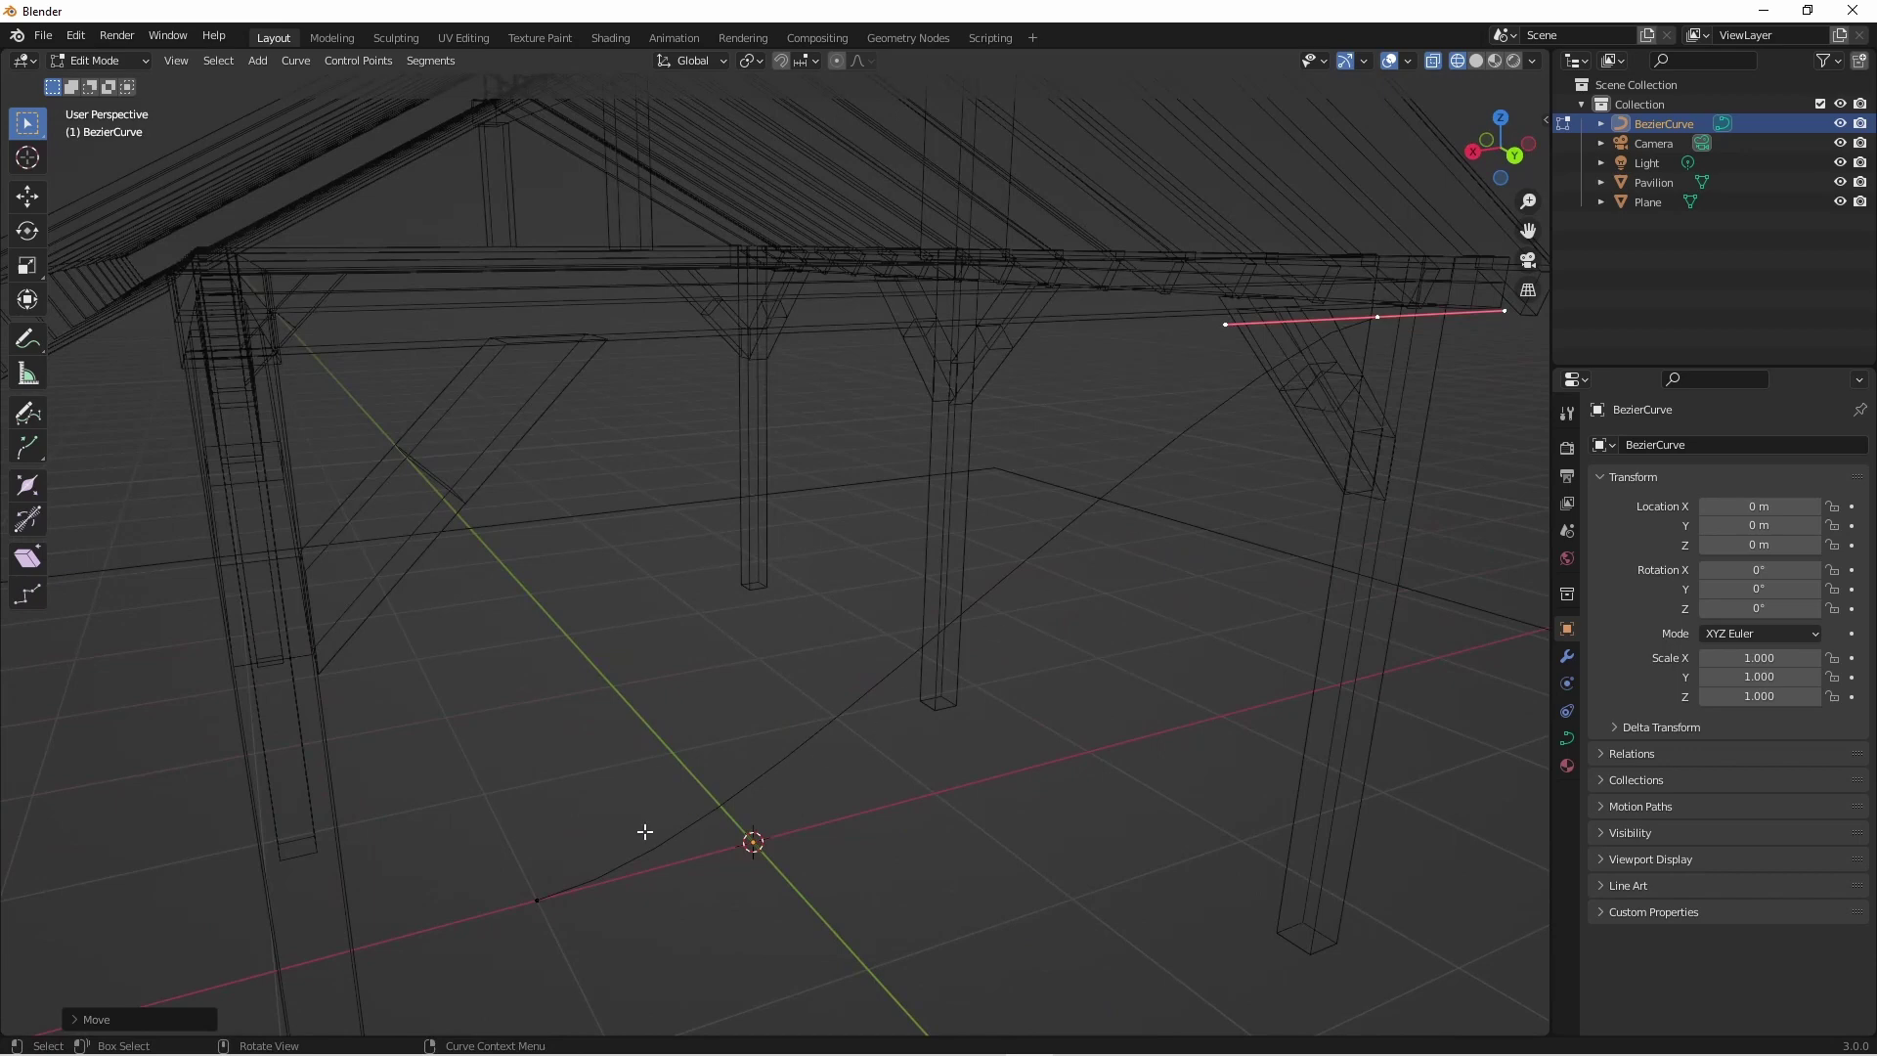
key("KP_3")
key("g")
key("z")
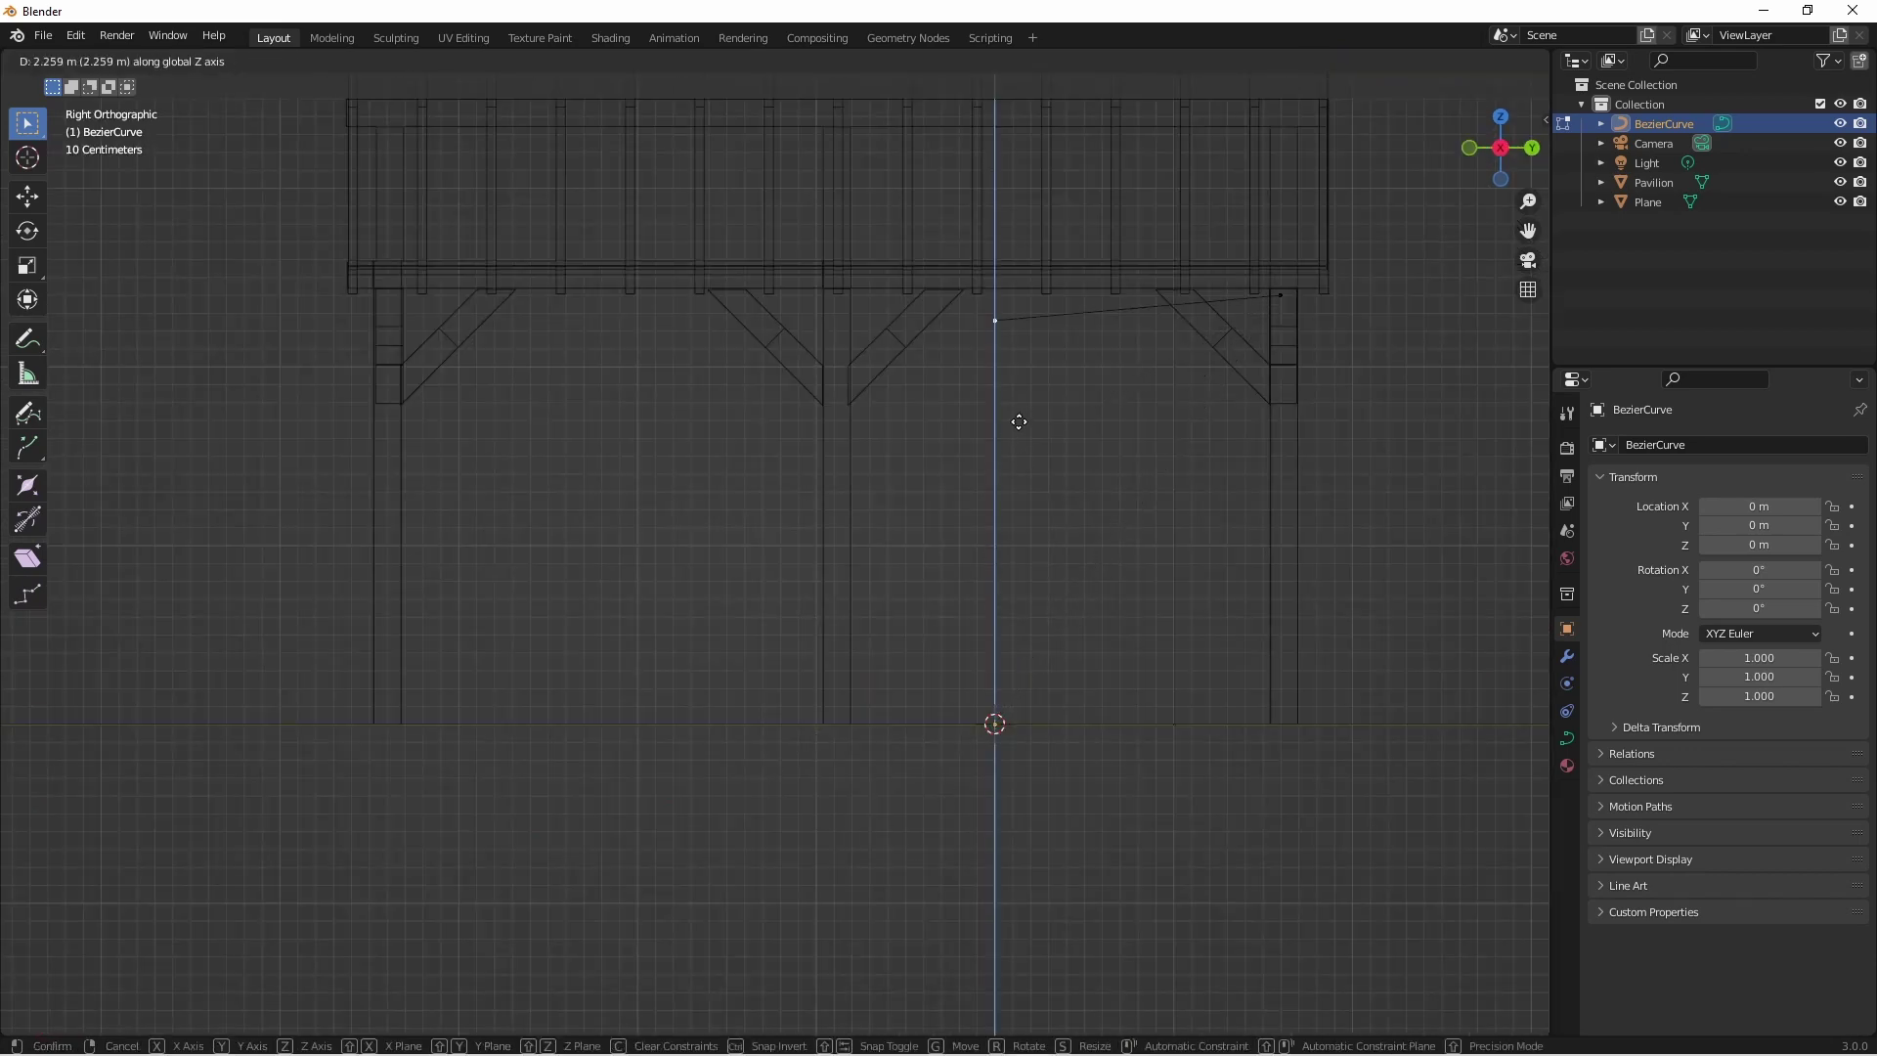
left_click(1018, 391)
key("KP_7")
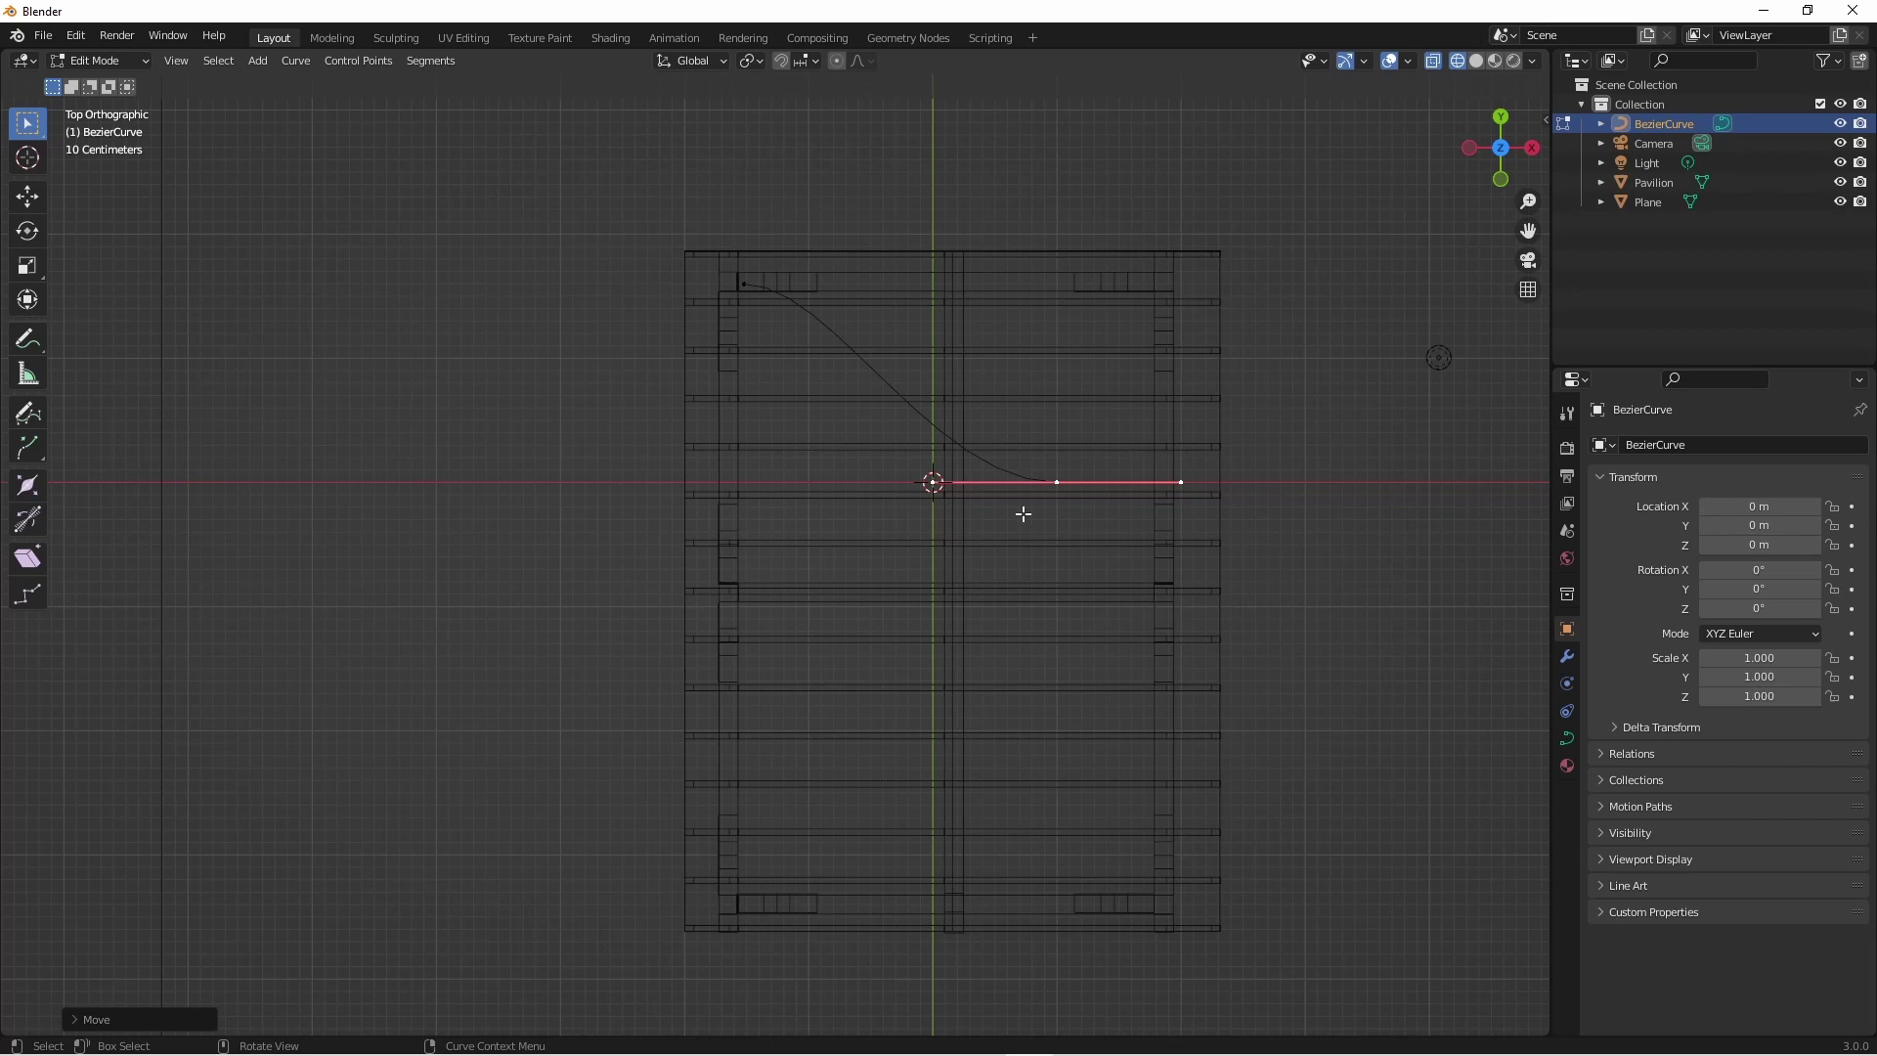
Extrude new points alternating left and right to zig-zag down the pavilion.
key("g")
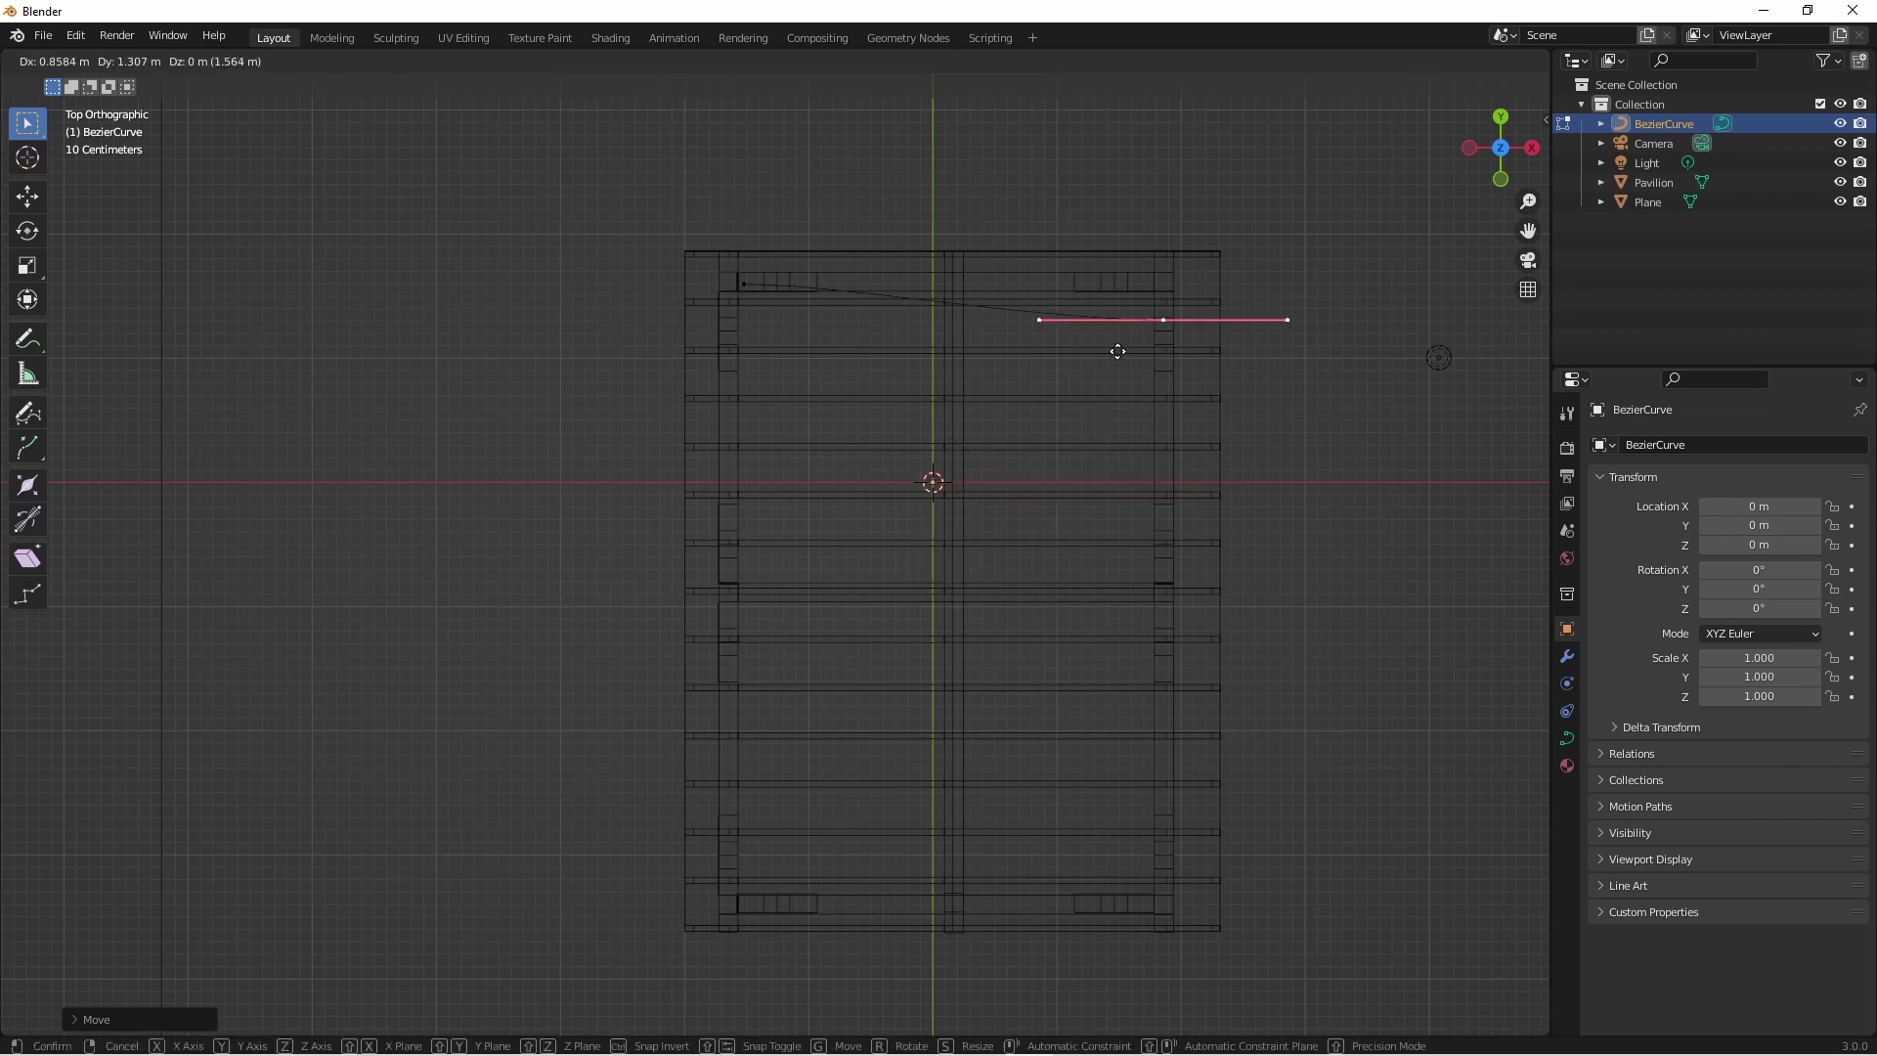
left_click(1122, 347)
key("e")
left_click(692, 416)
key("e")
left_click(1173, 479)
key("e")
left_click(728, 552)
left_click(1168, 650)
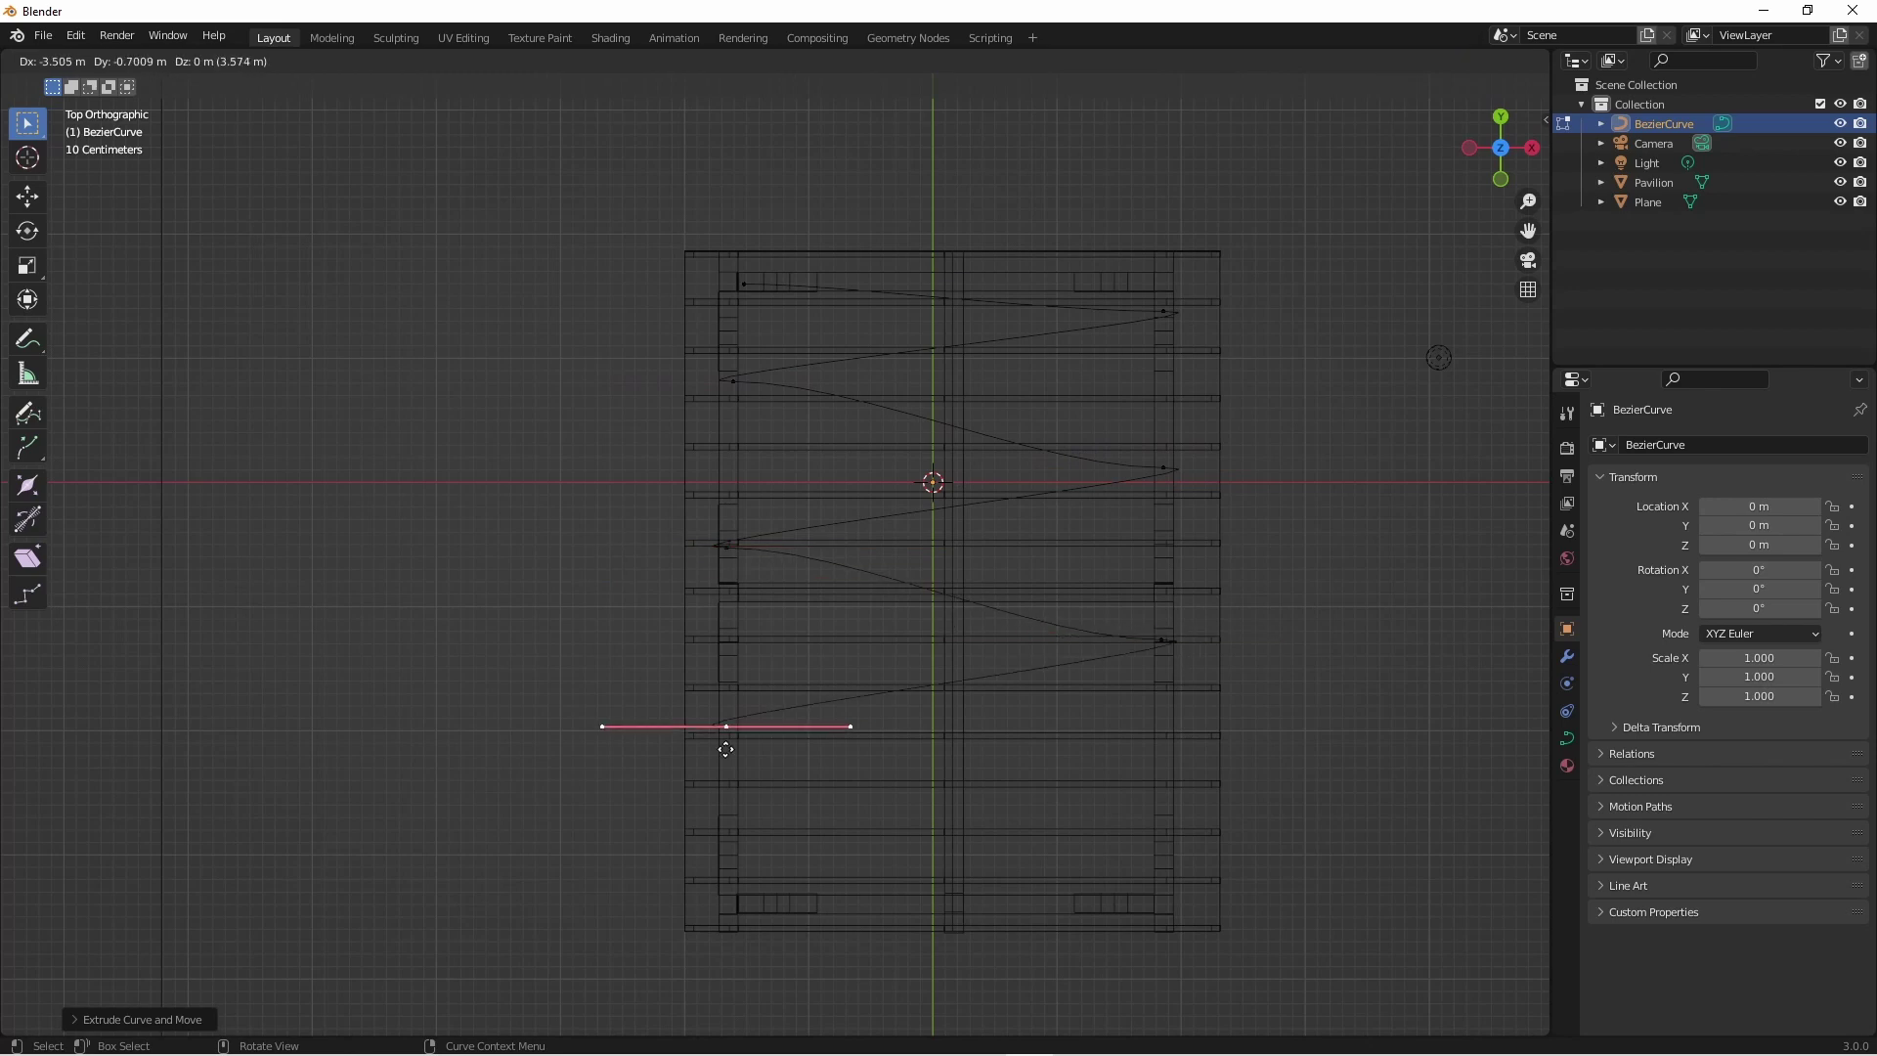
left_click(735, 737)
left_click(1168, 821)
left_click(732, 855)
Add a final curve point near the pavilion's bottom end and leave Edit Mode.
key("e")
left_click(1057, 937)
key("Tab")
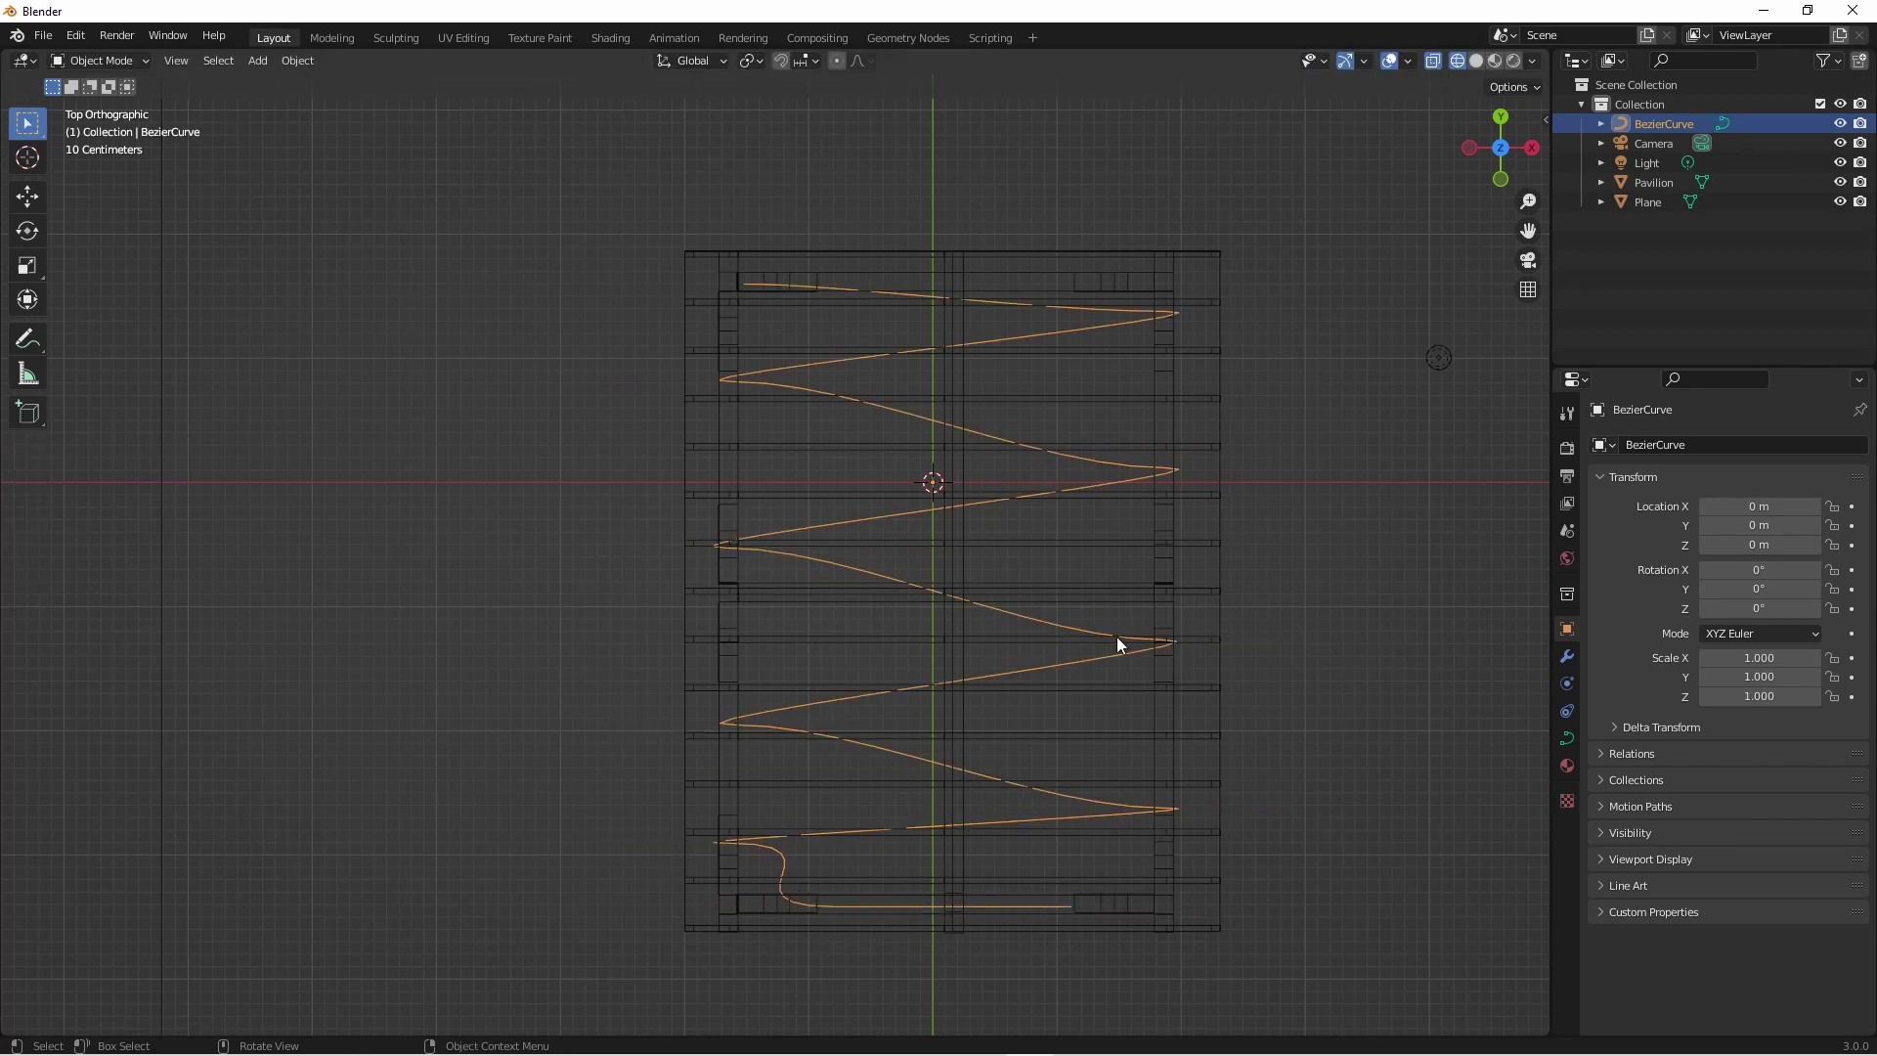
Set all curve points to Vector handles so the path has sharp straight runs.
key("Tab")
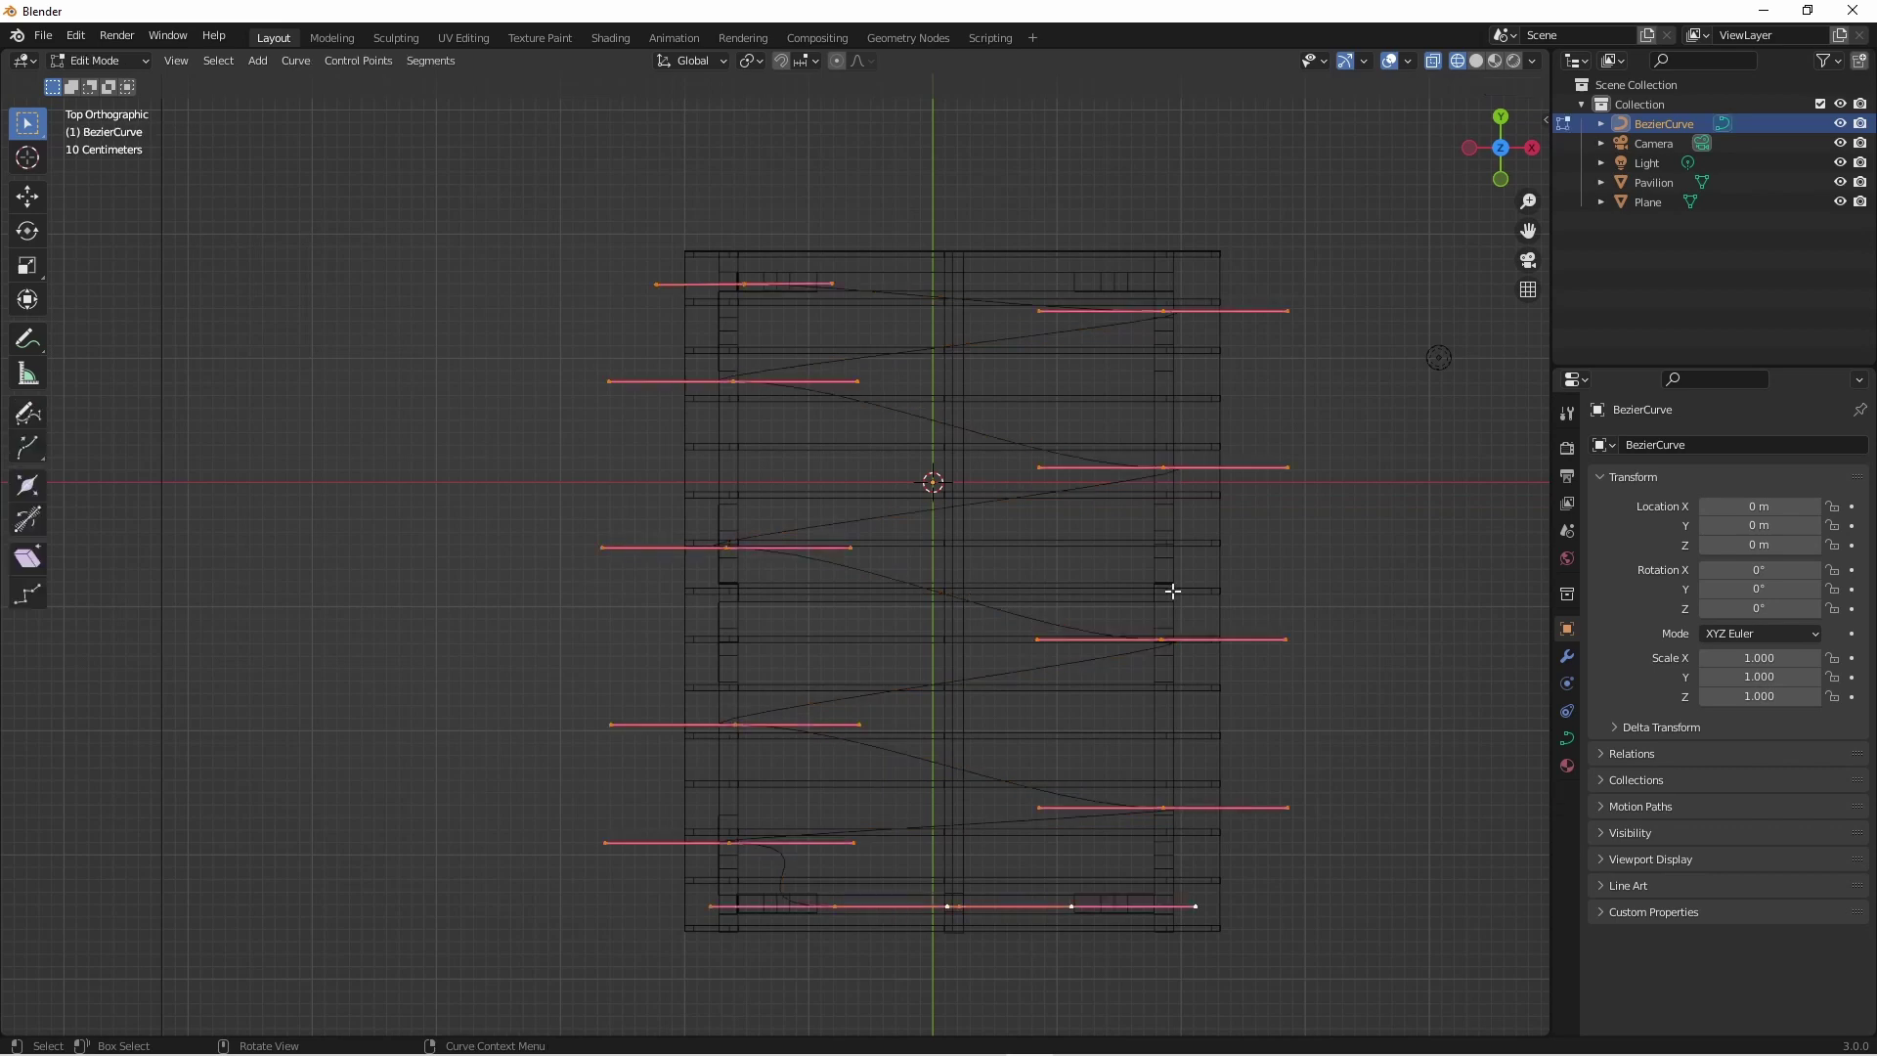
key("v")
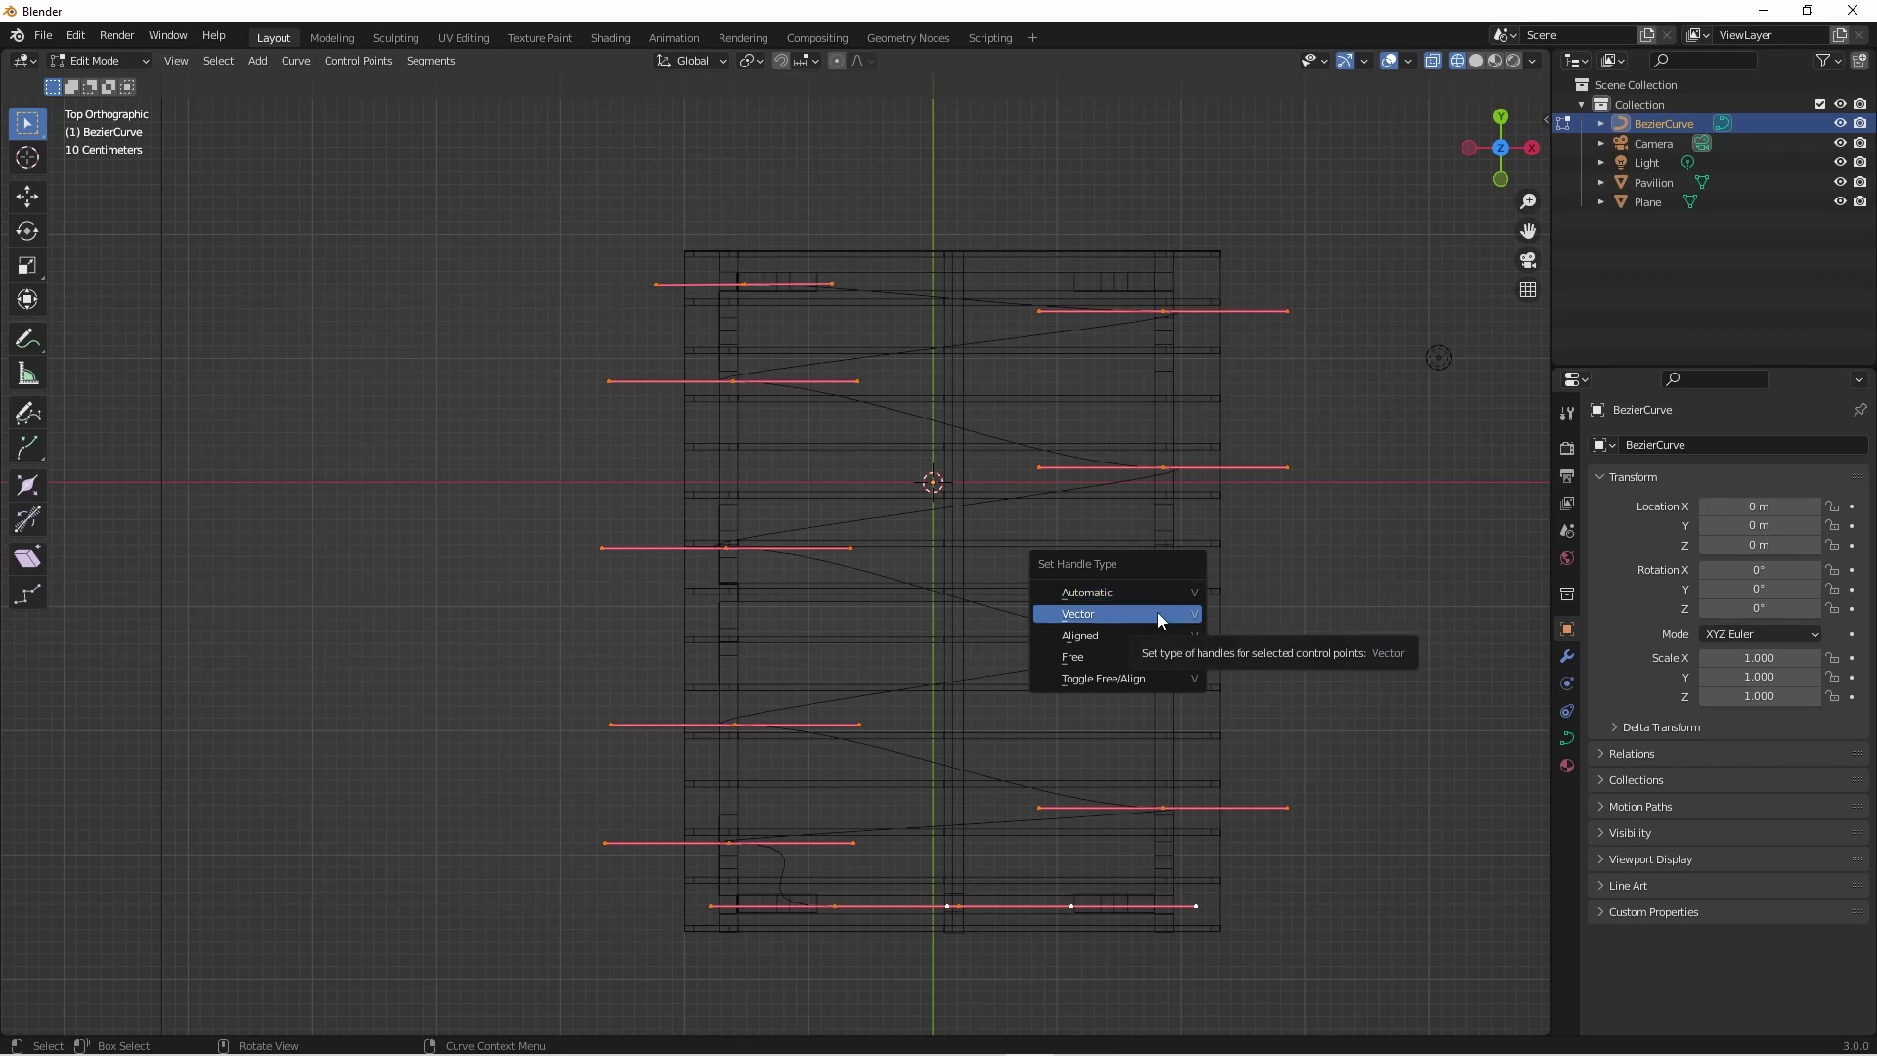
left_click(1158, 616)
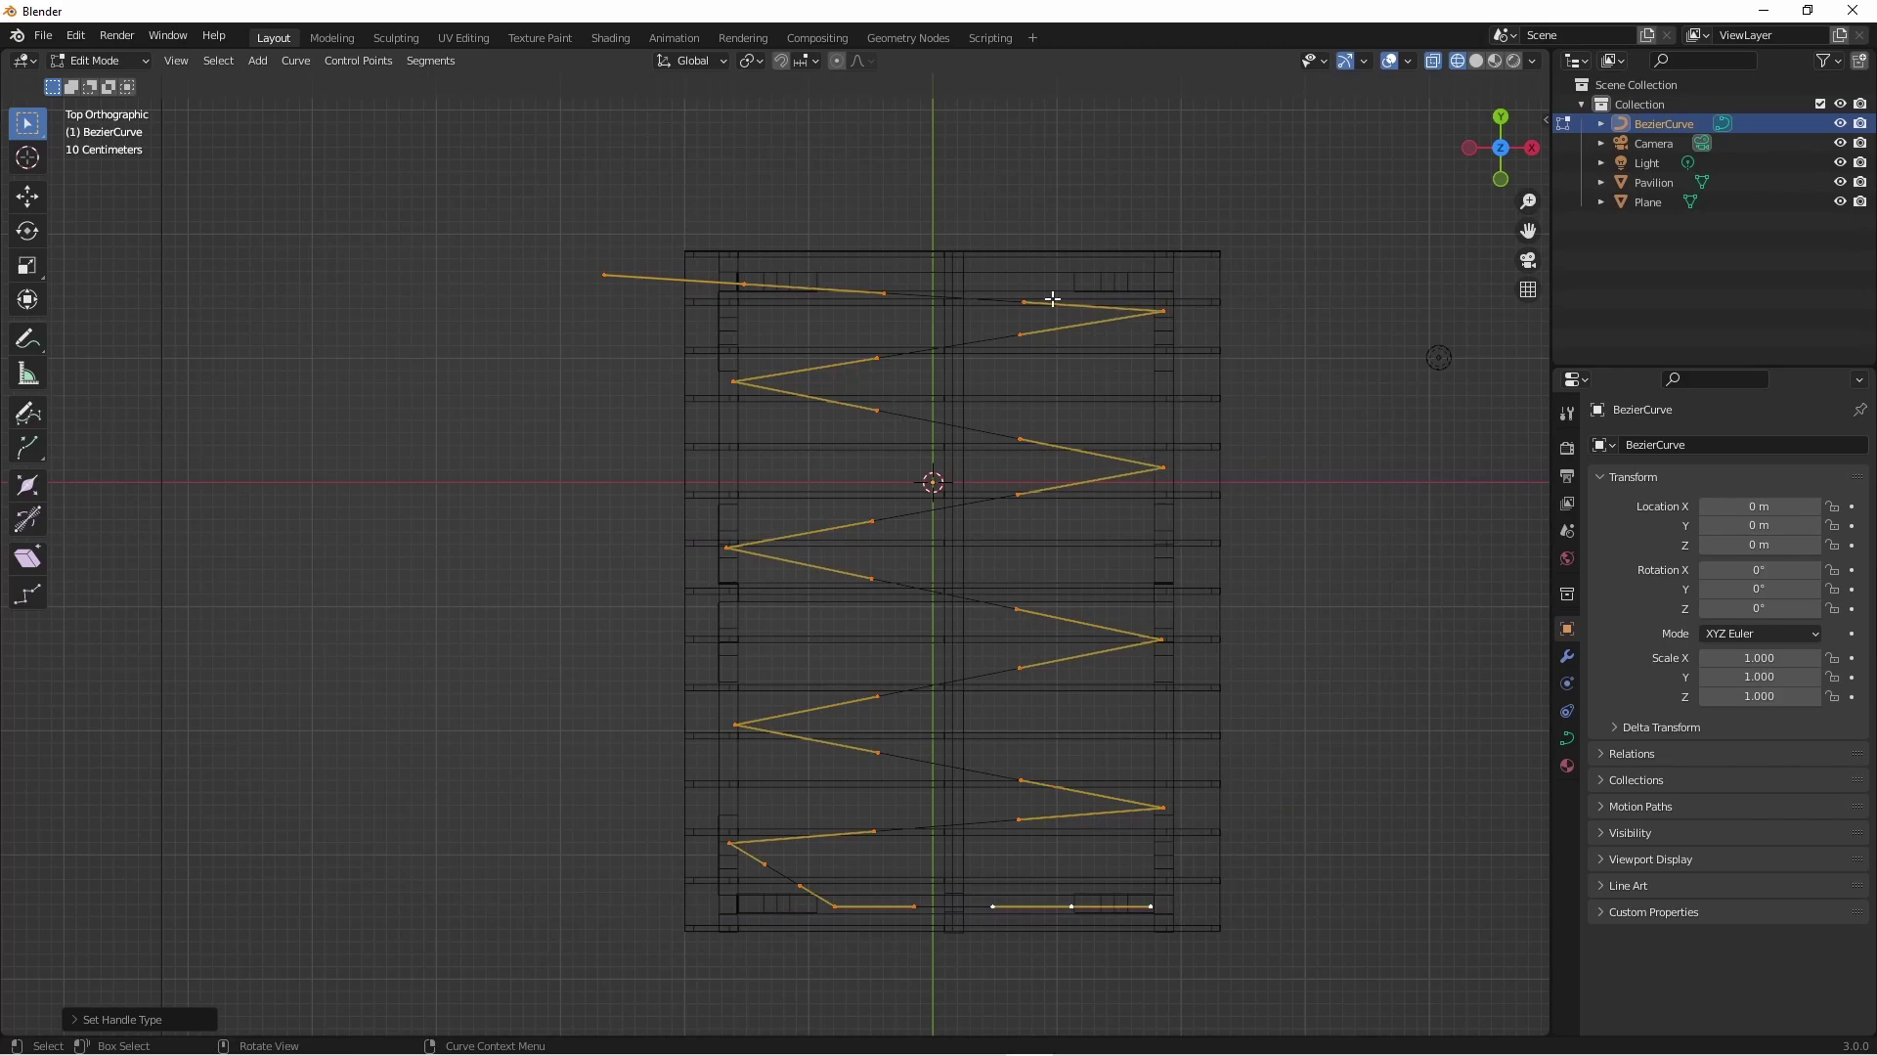
key("Tab")
middle_click_drag(1018, 741, 850, 85)
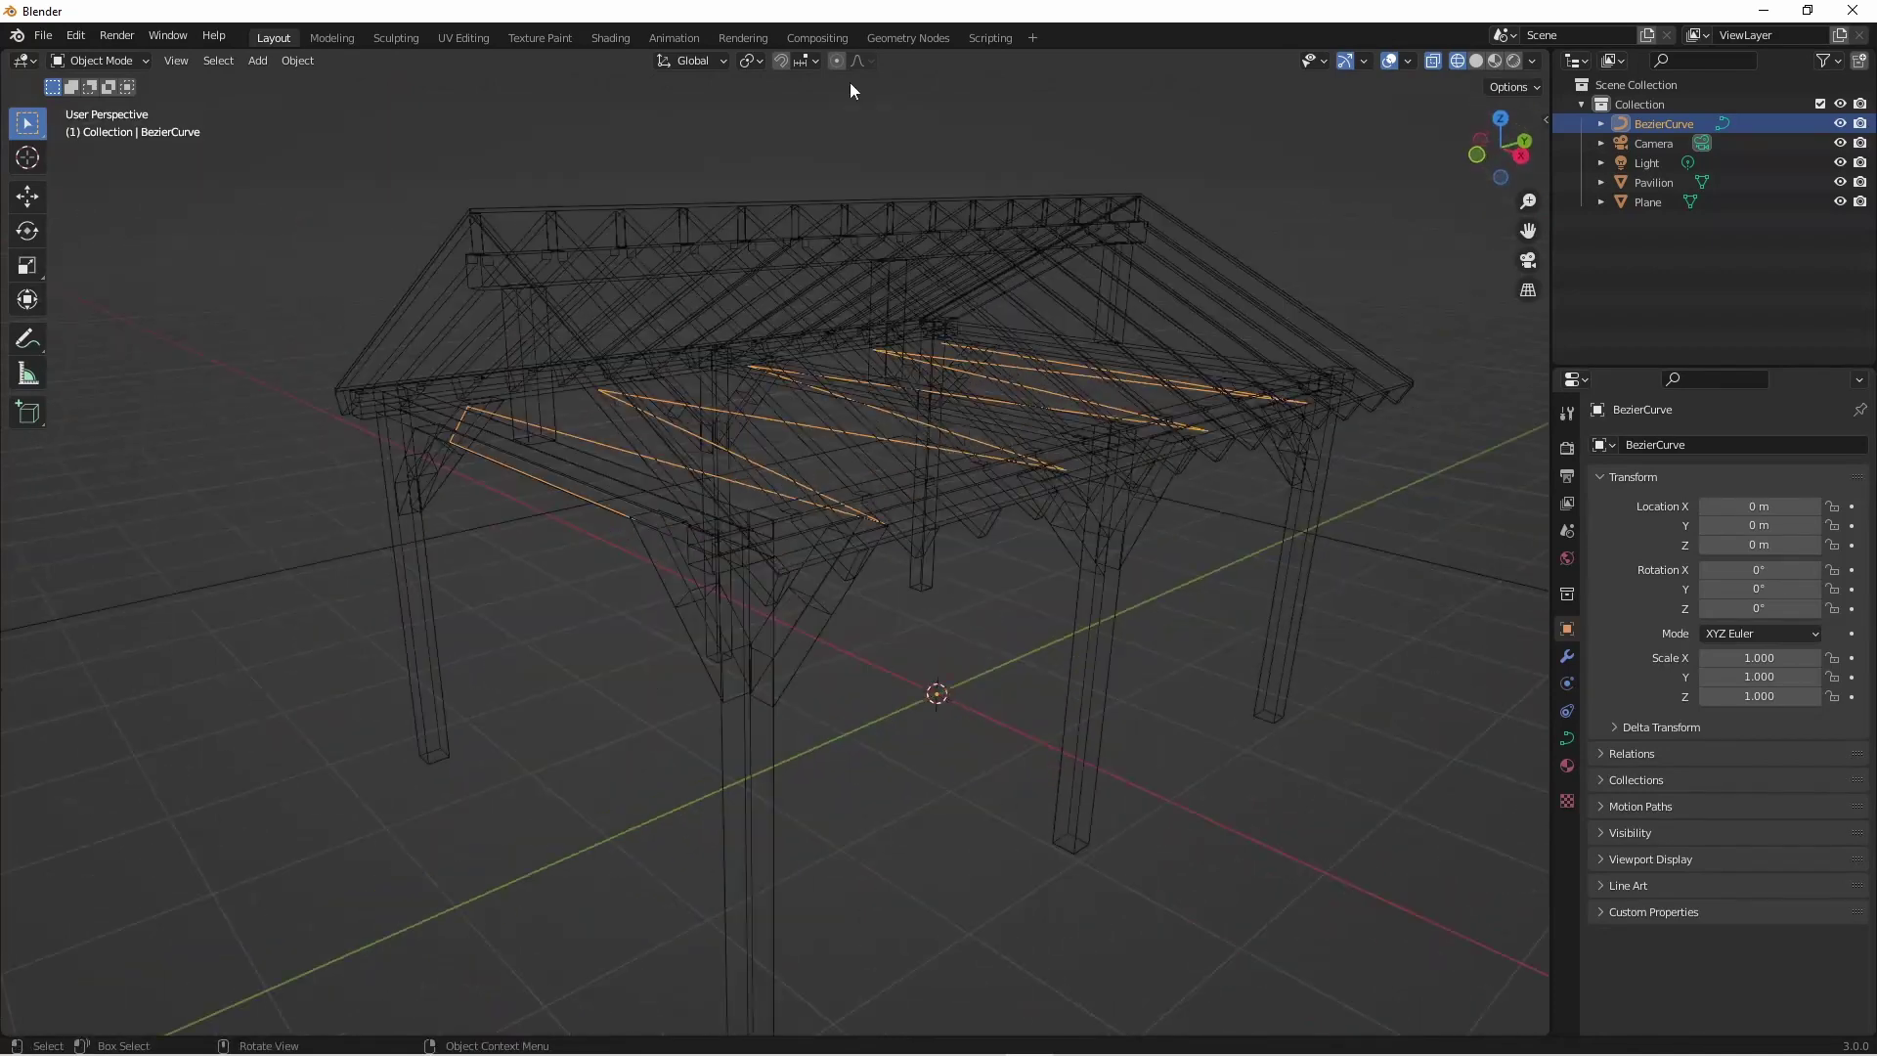
Hide the pavilion model in the Geometry Nodes workspace.
left_click(888, 38)
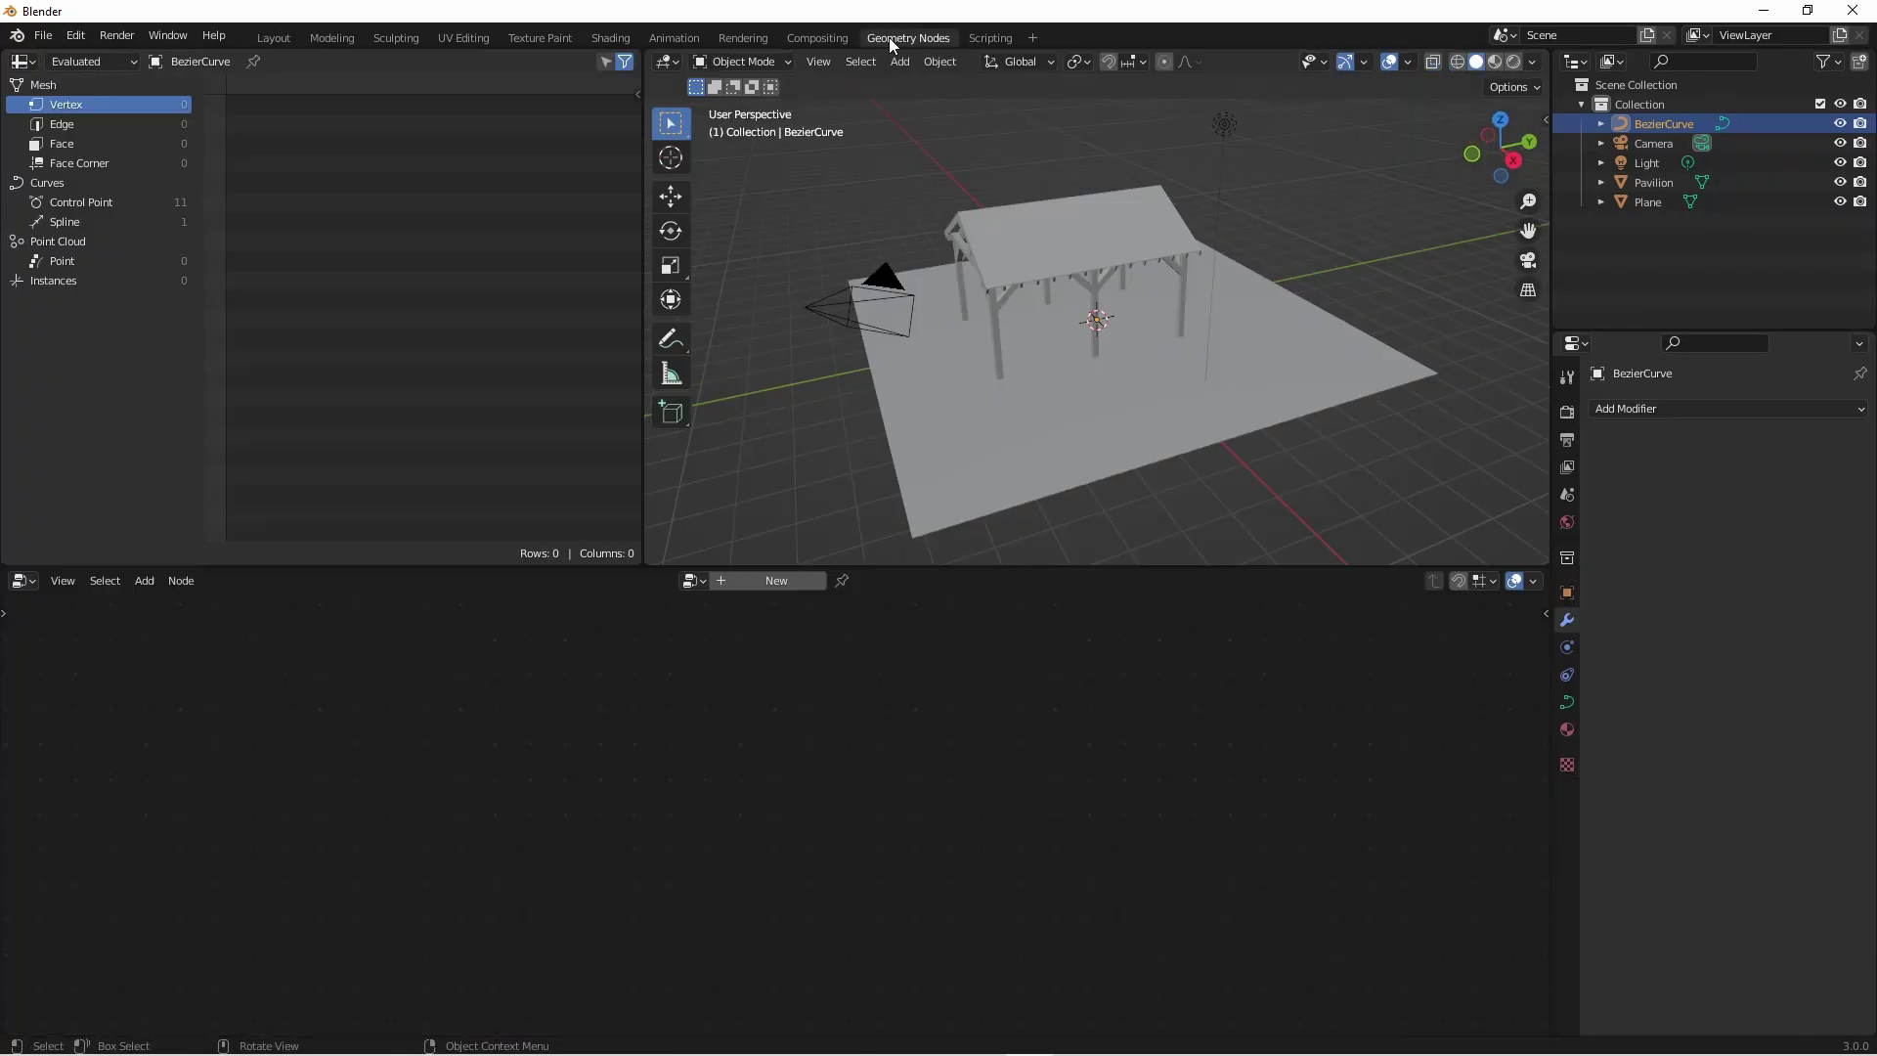
left_click(969, 221)
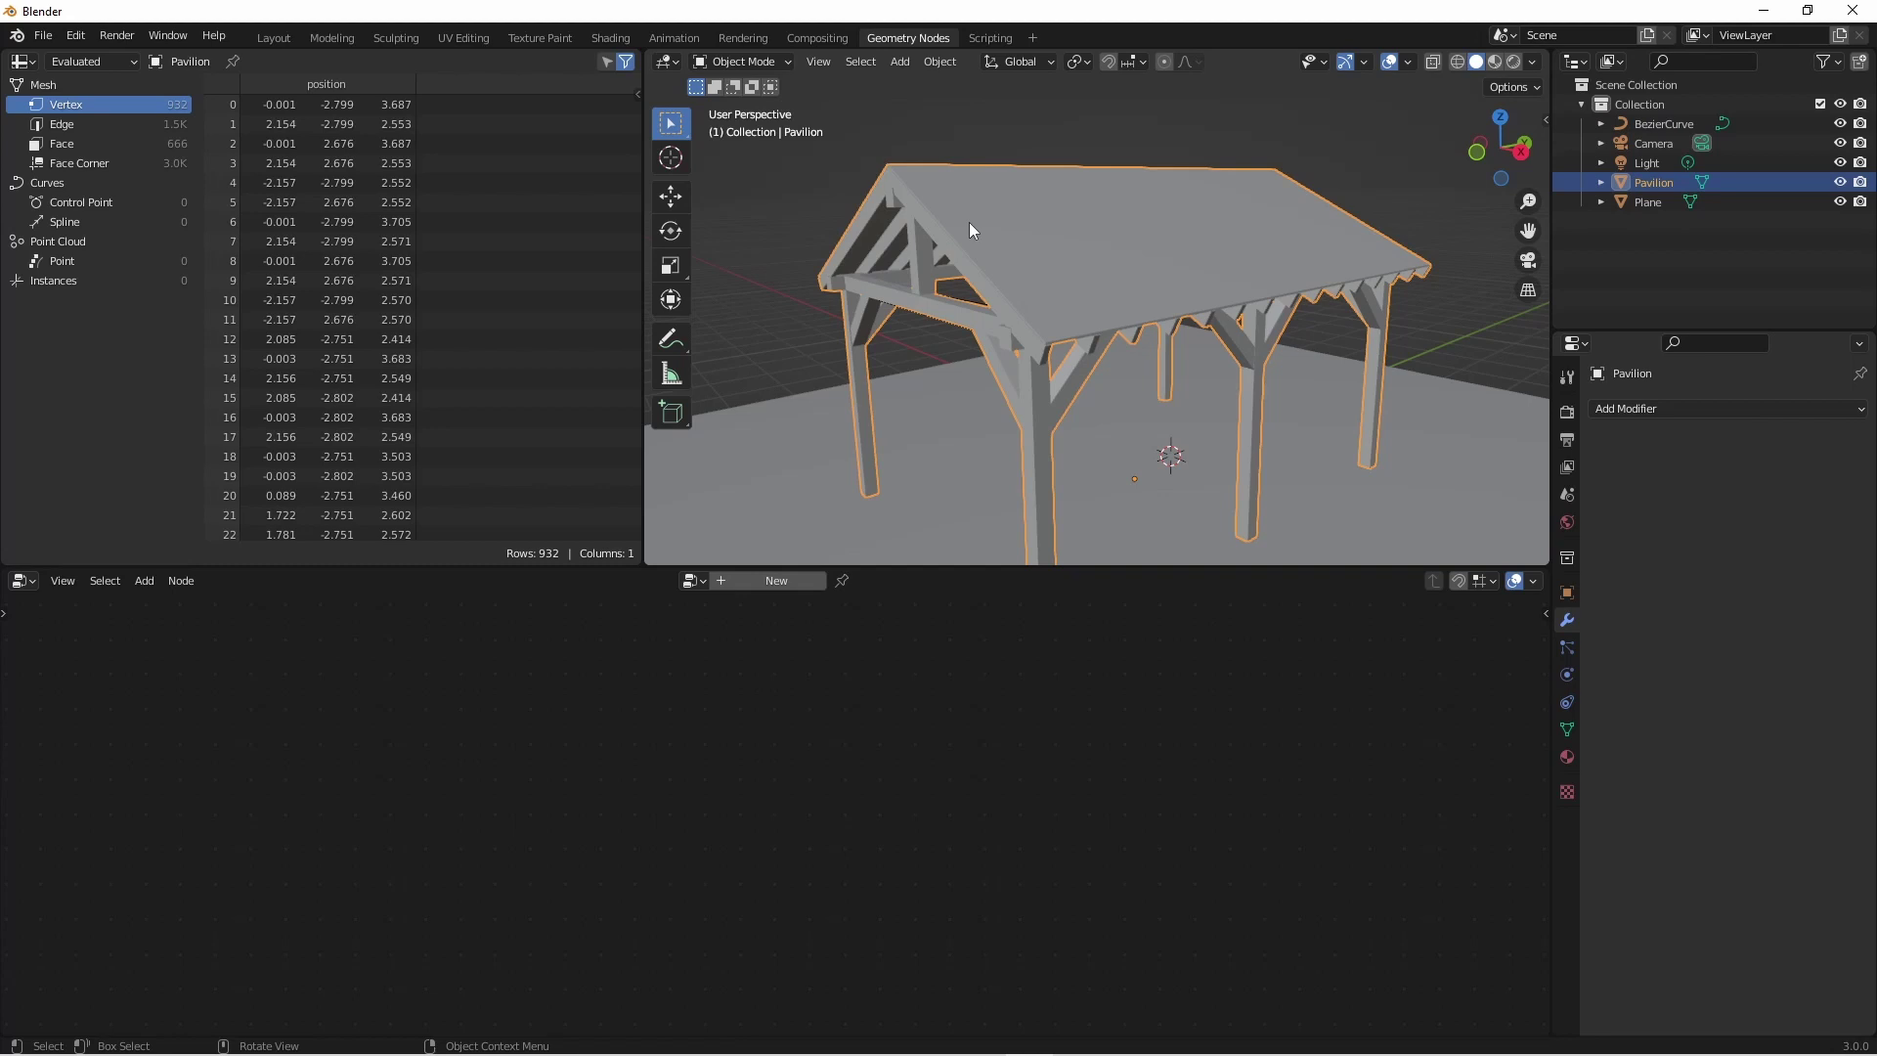
key("h")
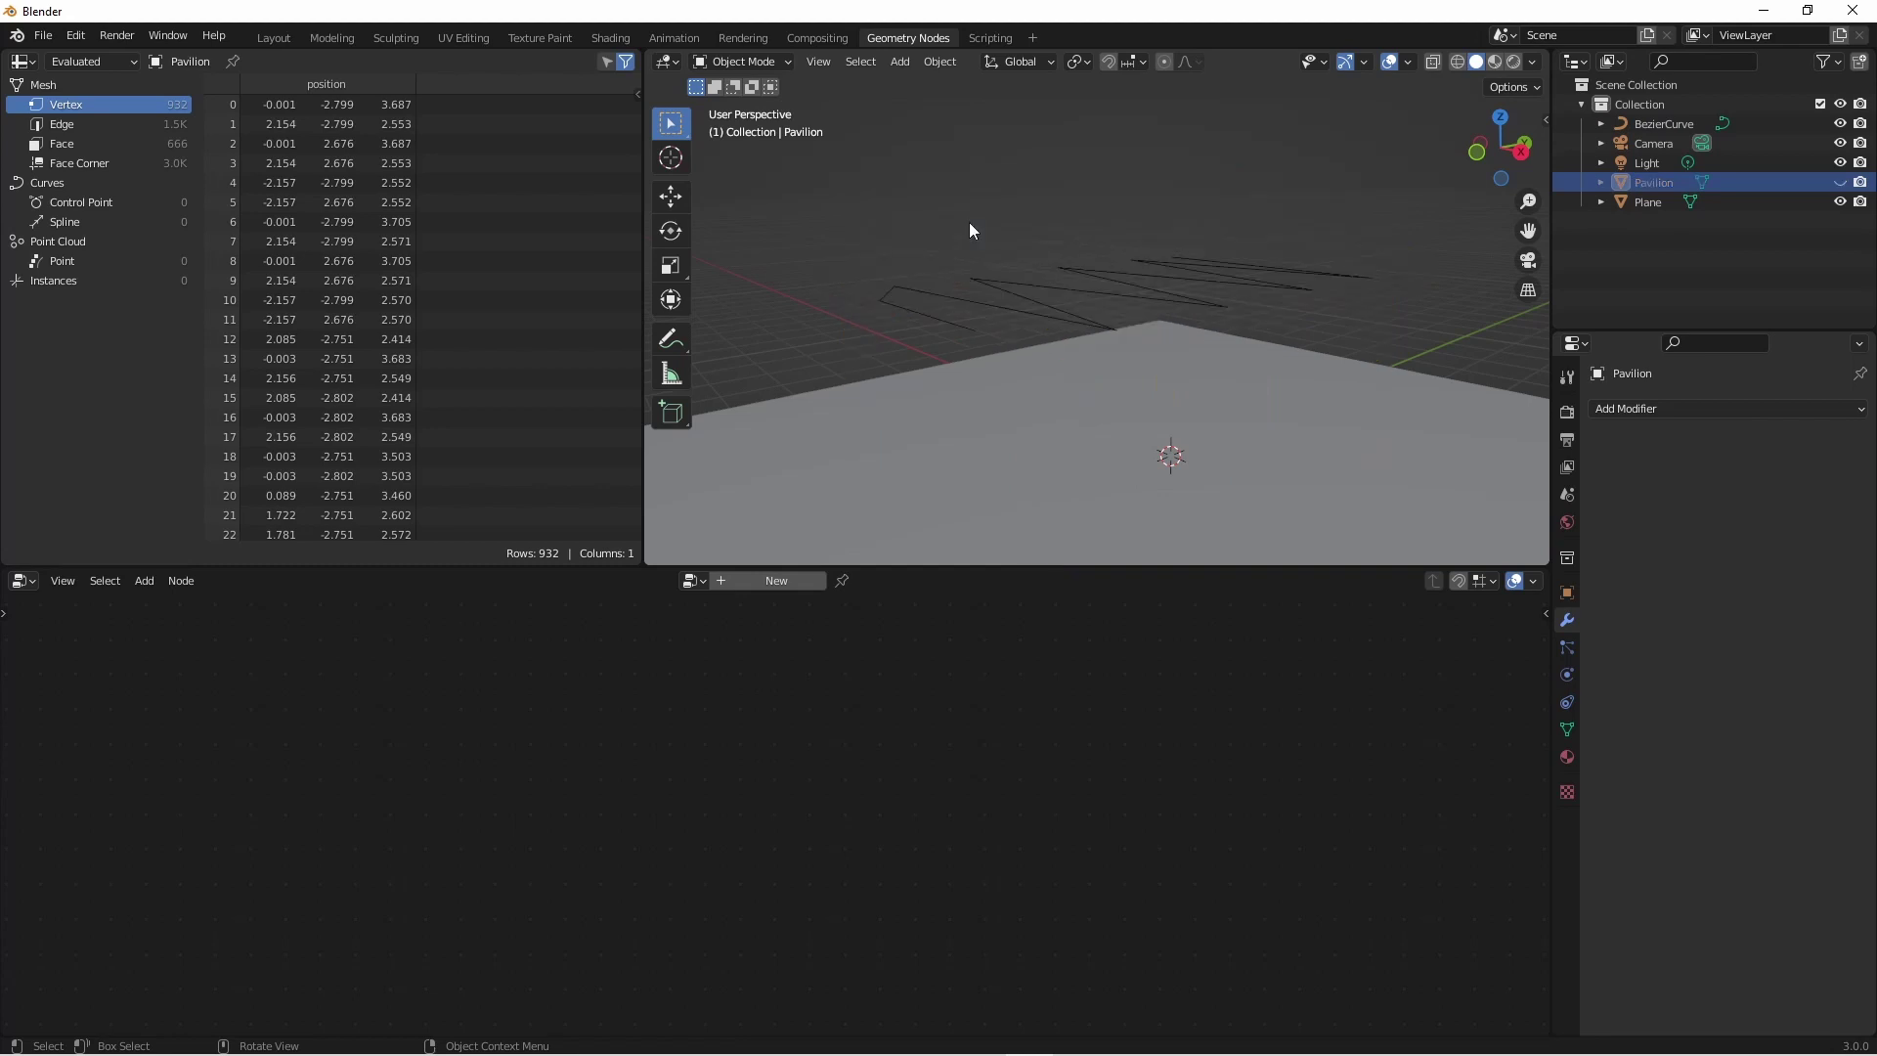
Give the BezierCurve a new geometry node tree, framed, with Group Output moved right.
left_click(1052, 296)
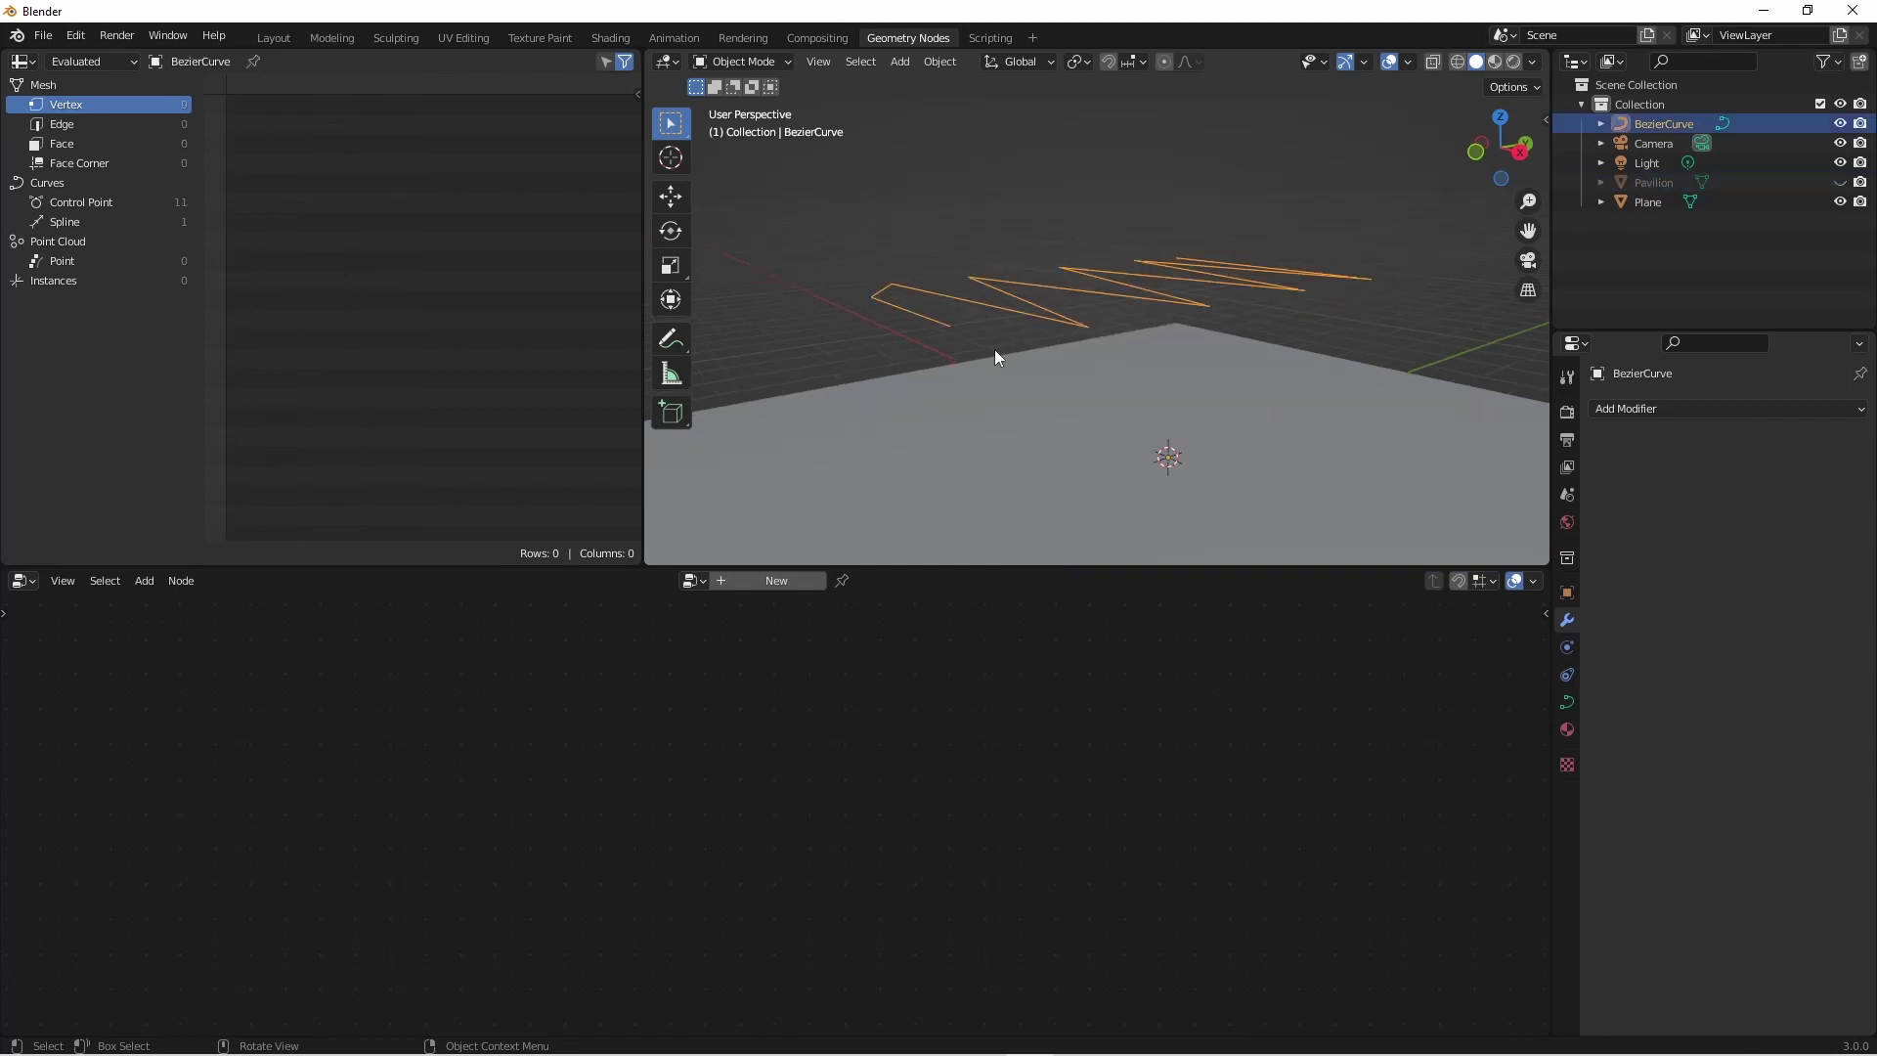
left_click(778, 580)
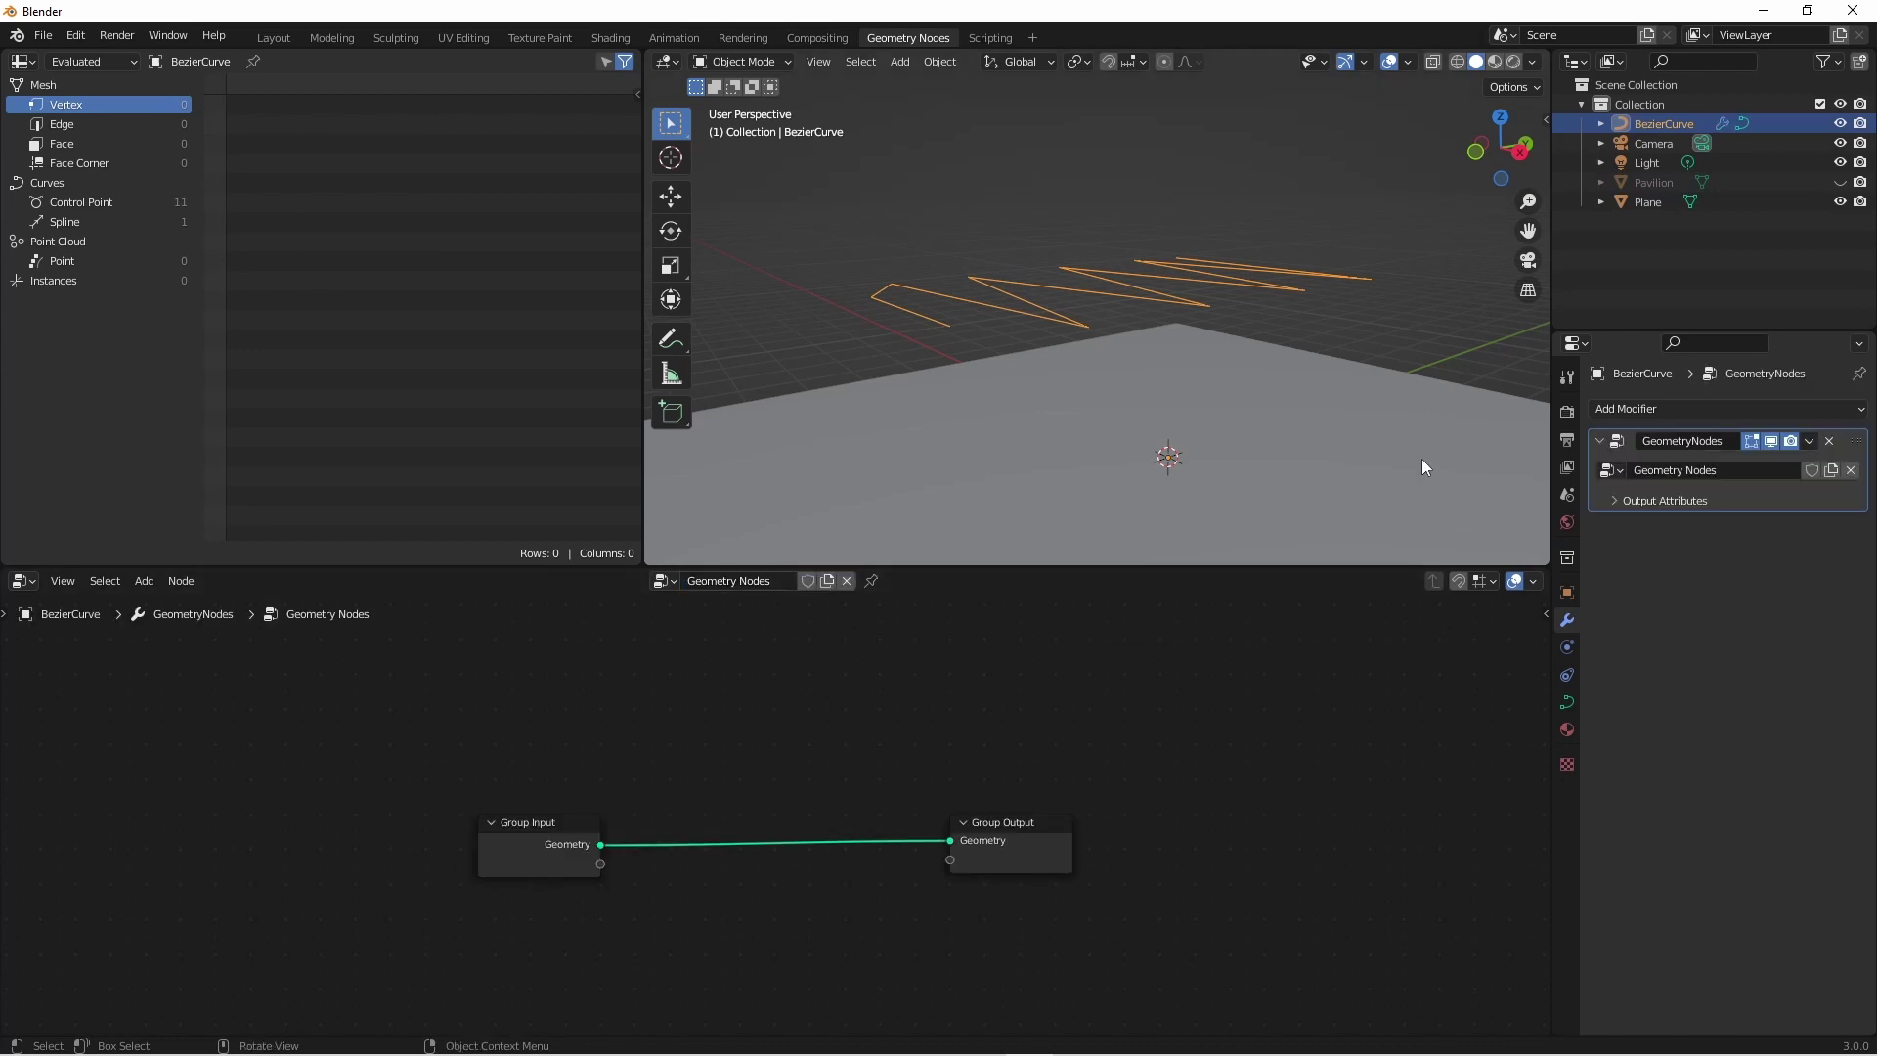
key("Home")
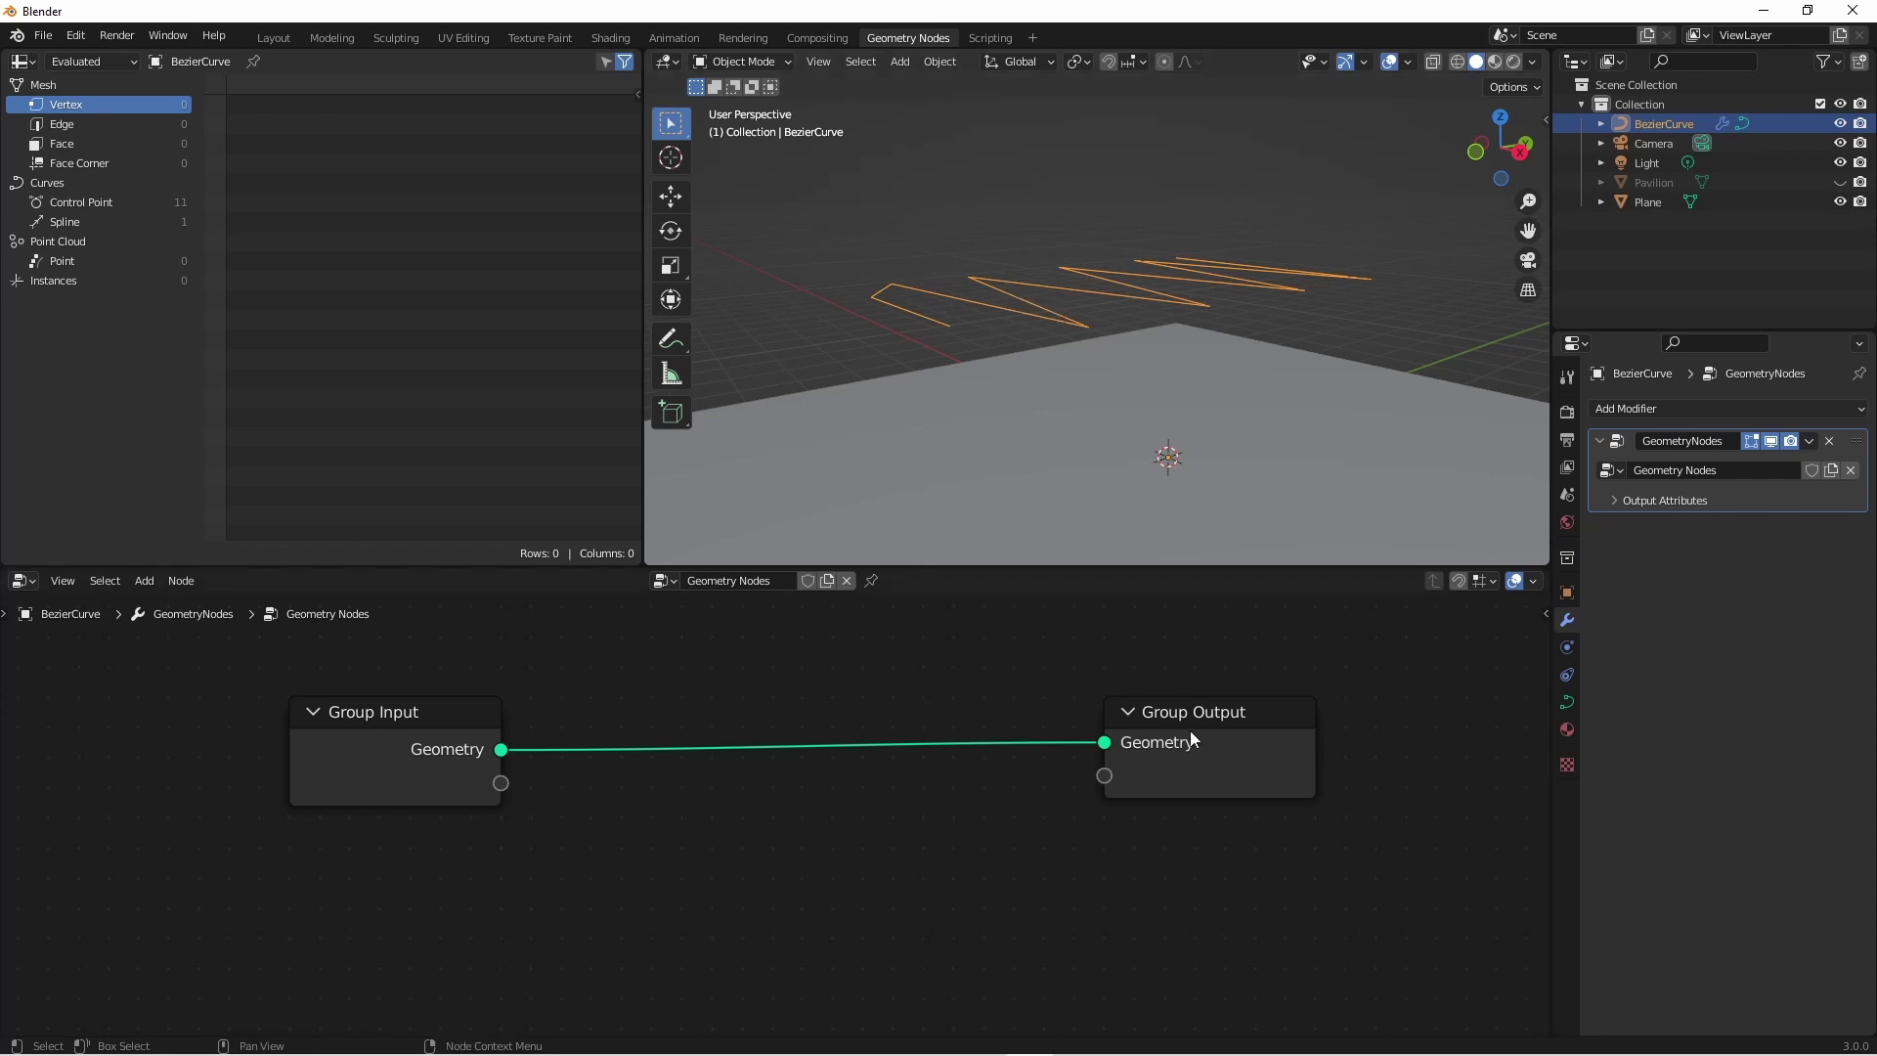
left_click_drag(1188, 730, 1358, 734)
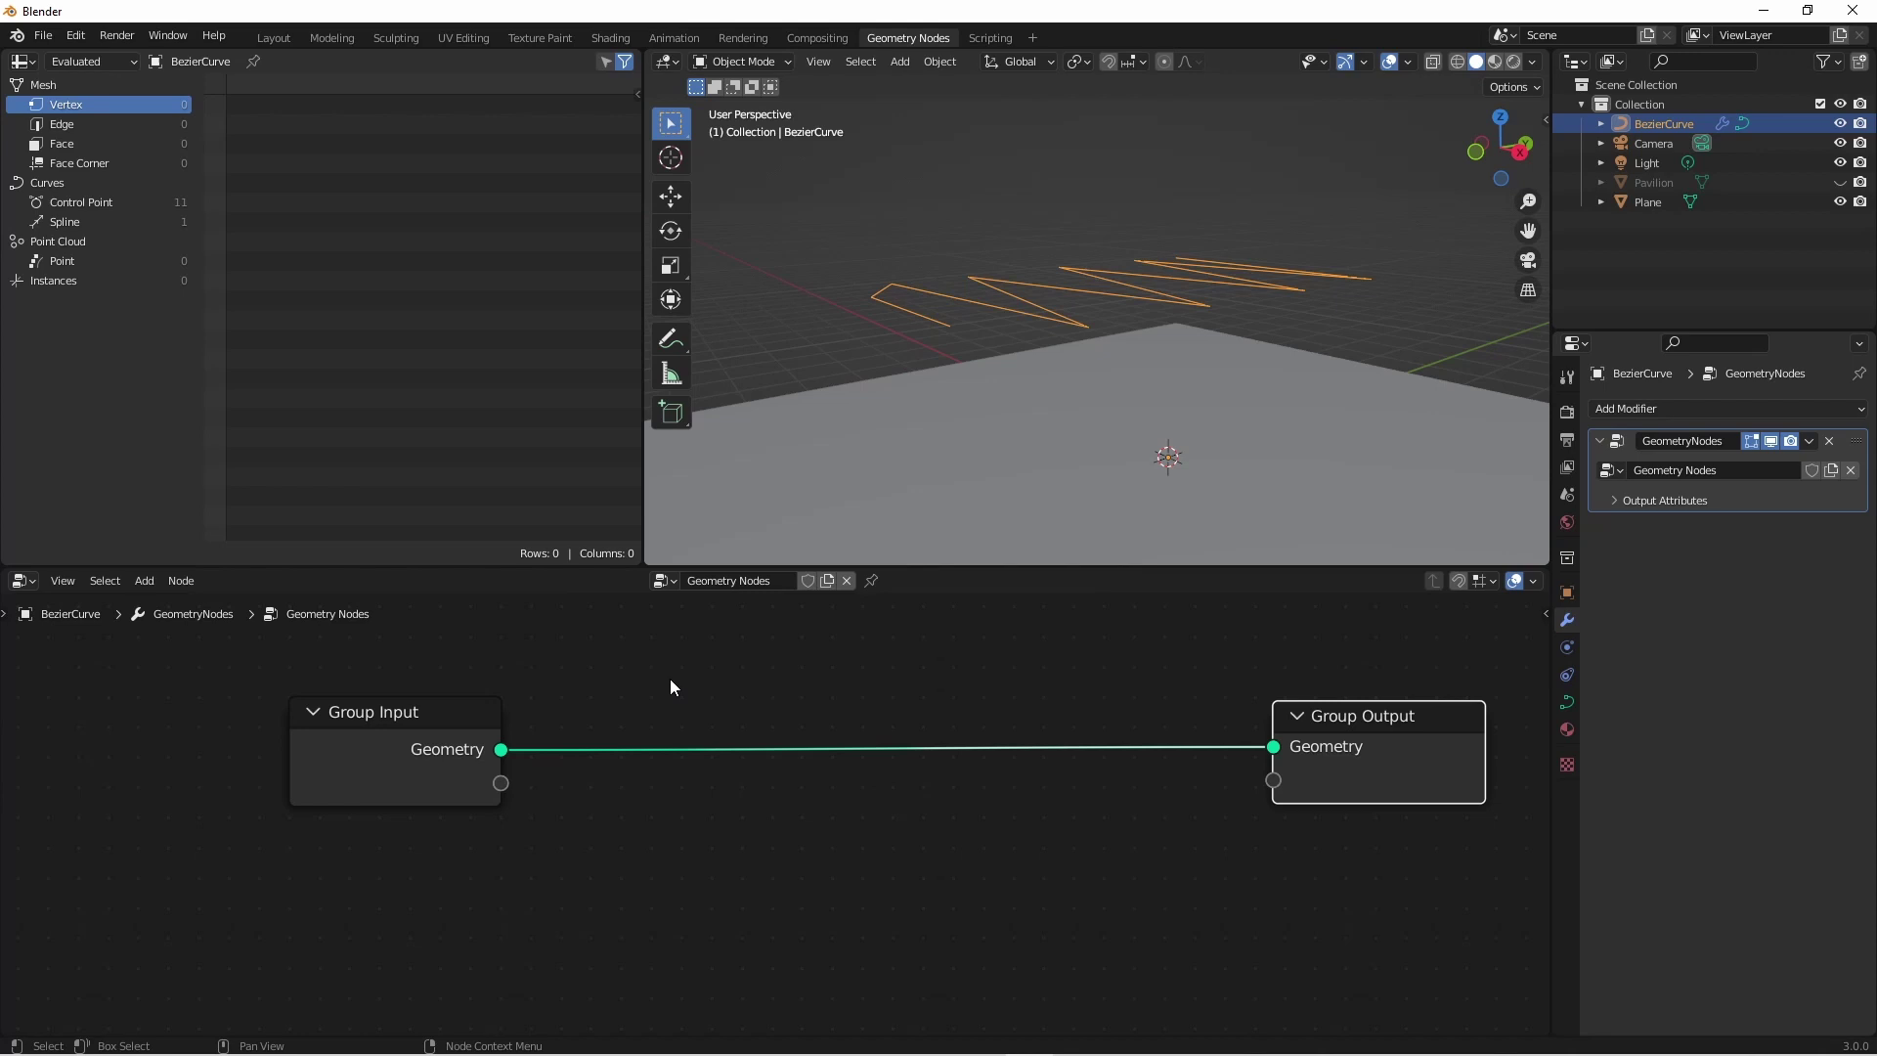
Insert a Set Handle Type node on the link, affecting Left and Right handles, type Vector.
left_click(671, 685)
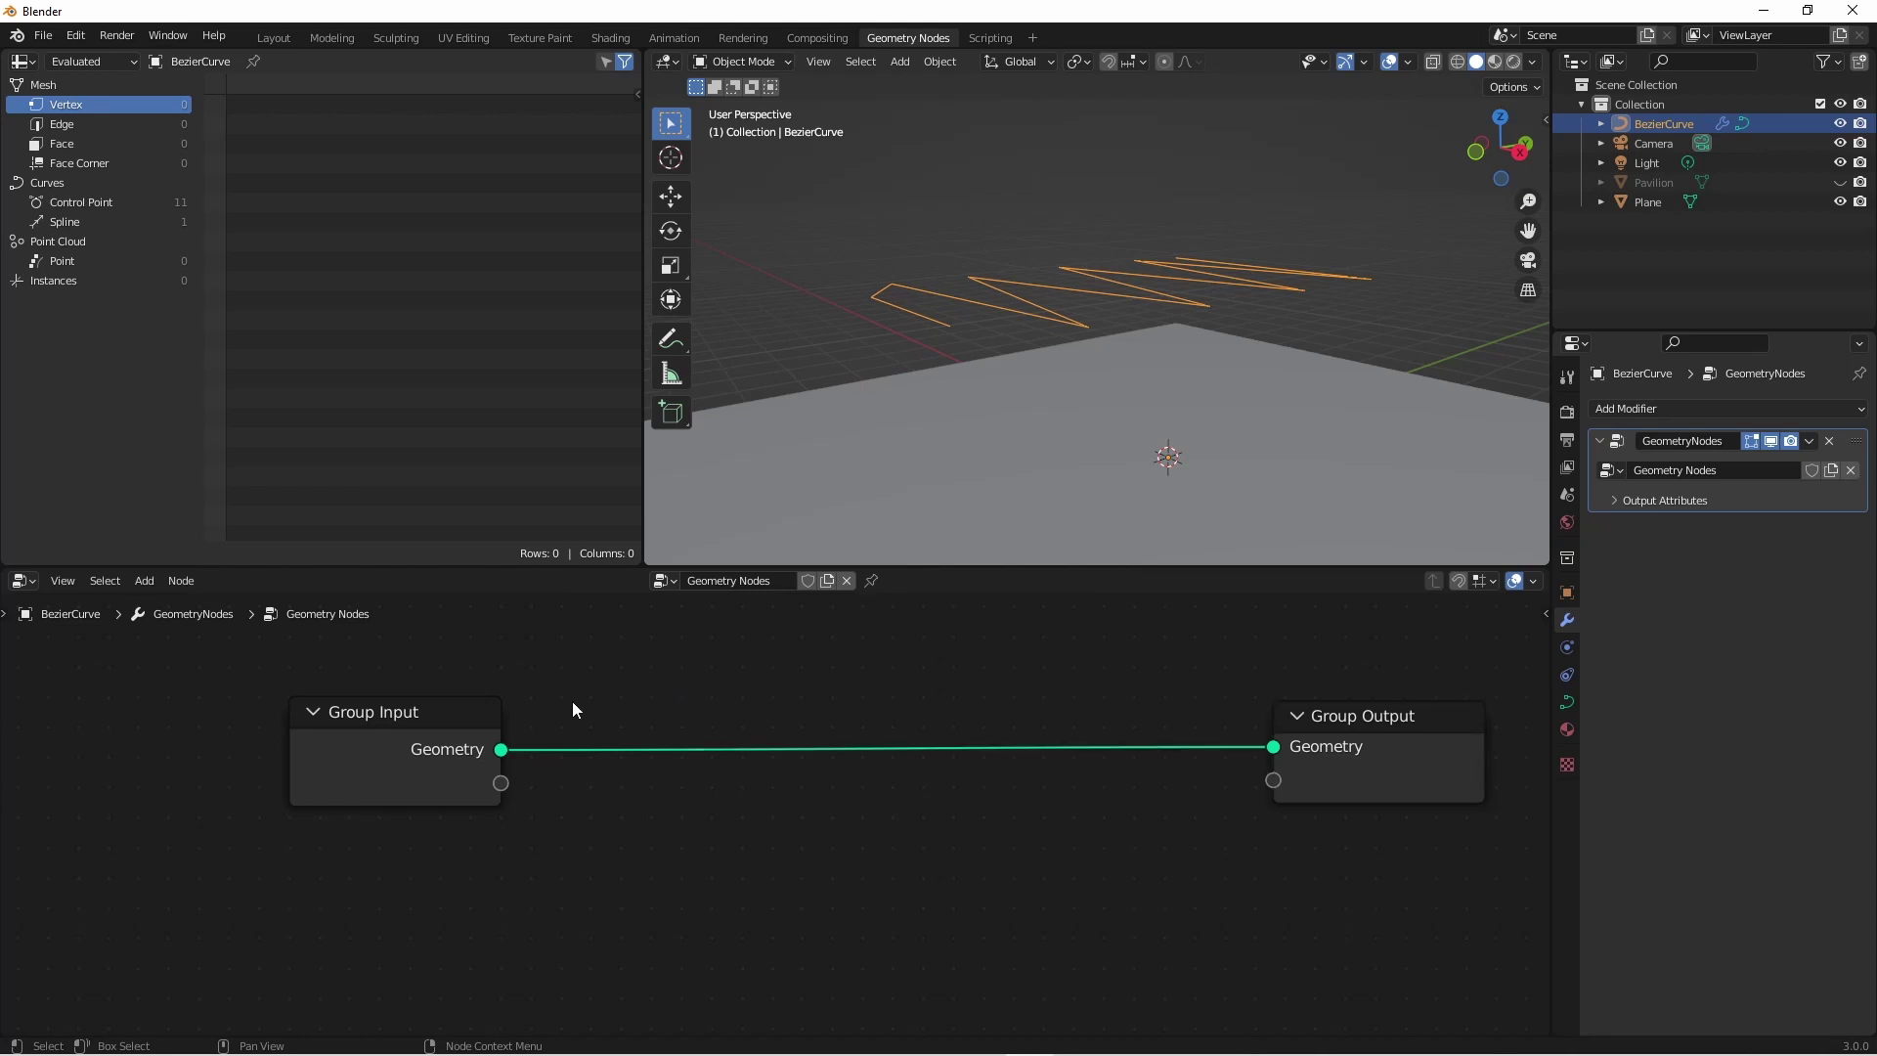
key("shift+a")
left_click(665, 636)
left_click(674, 760)
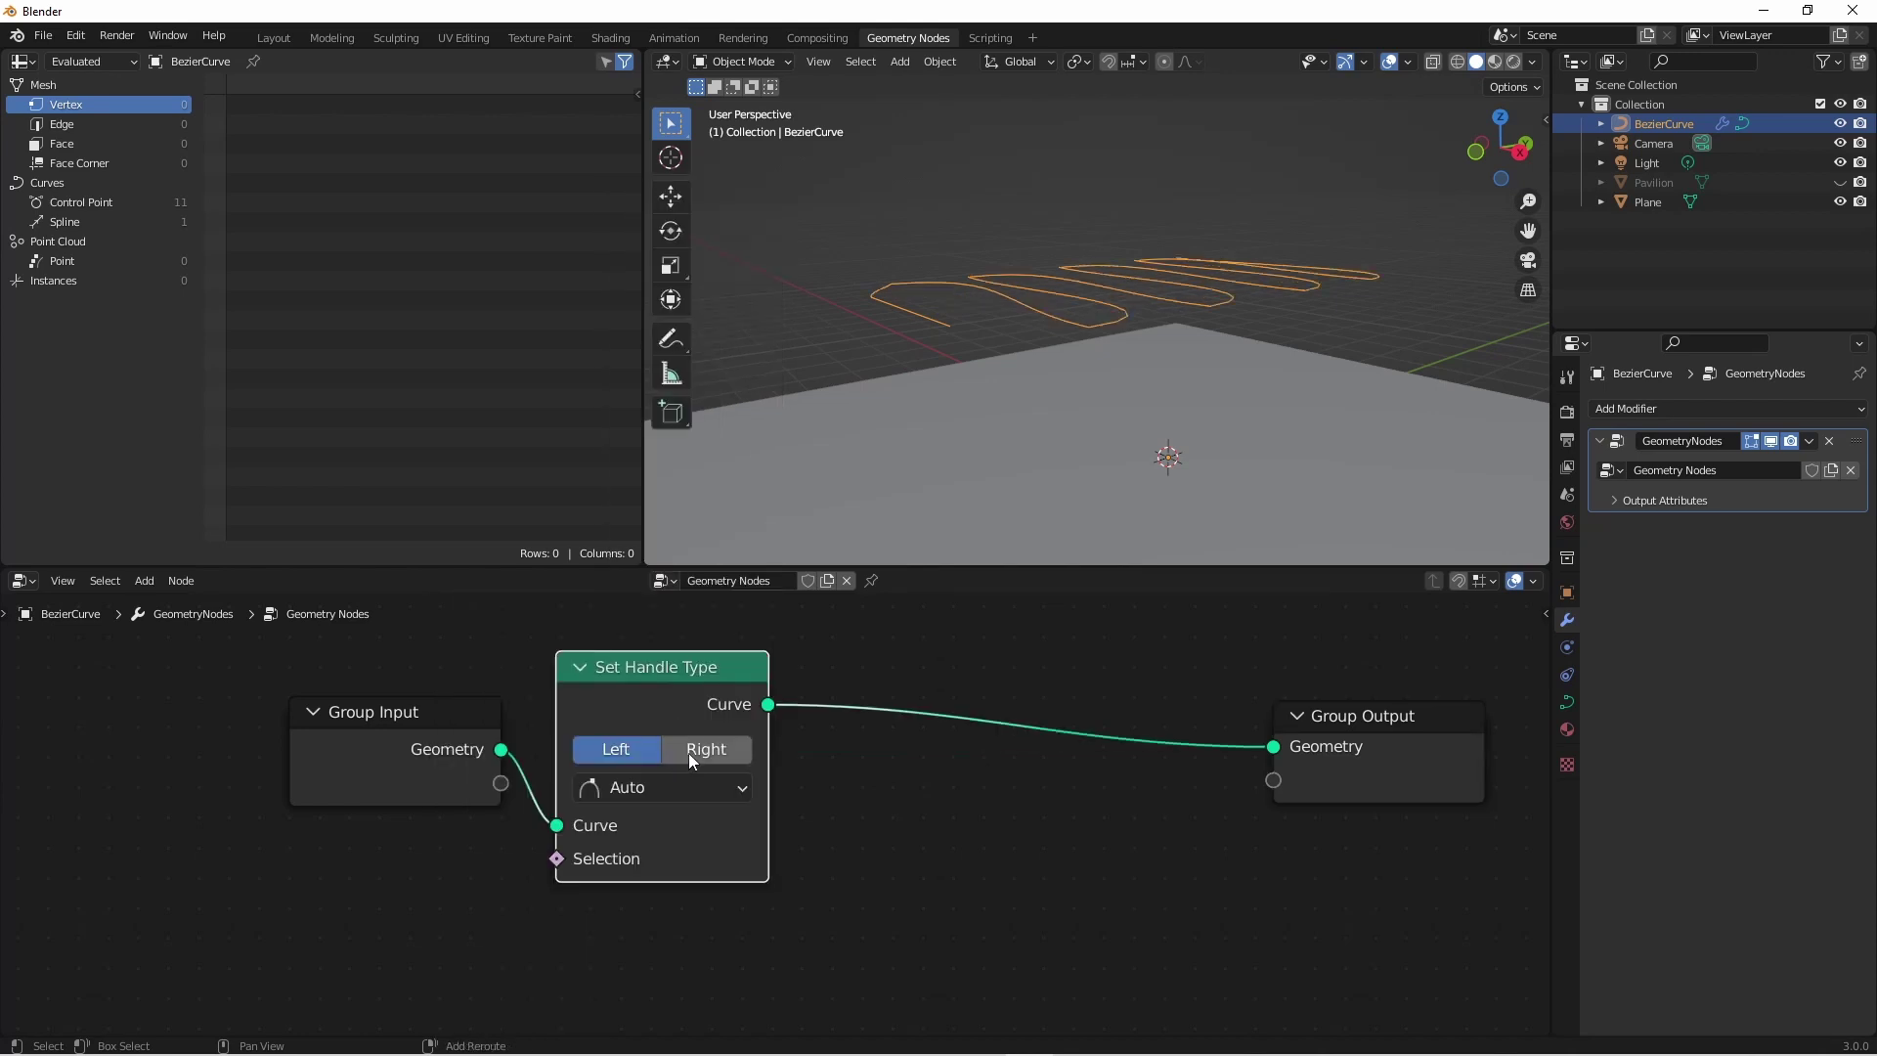
left_click(688, 749)
left_click(659, 782)
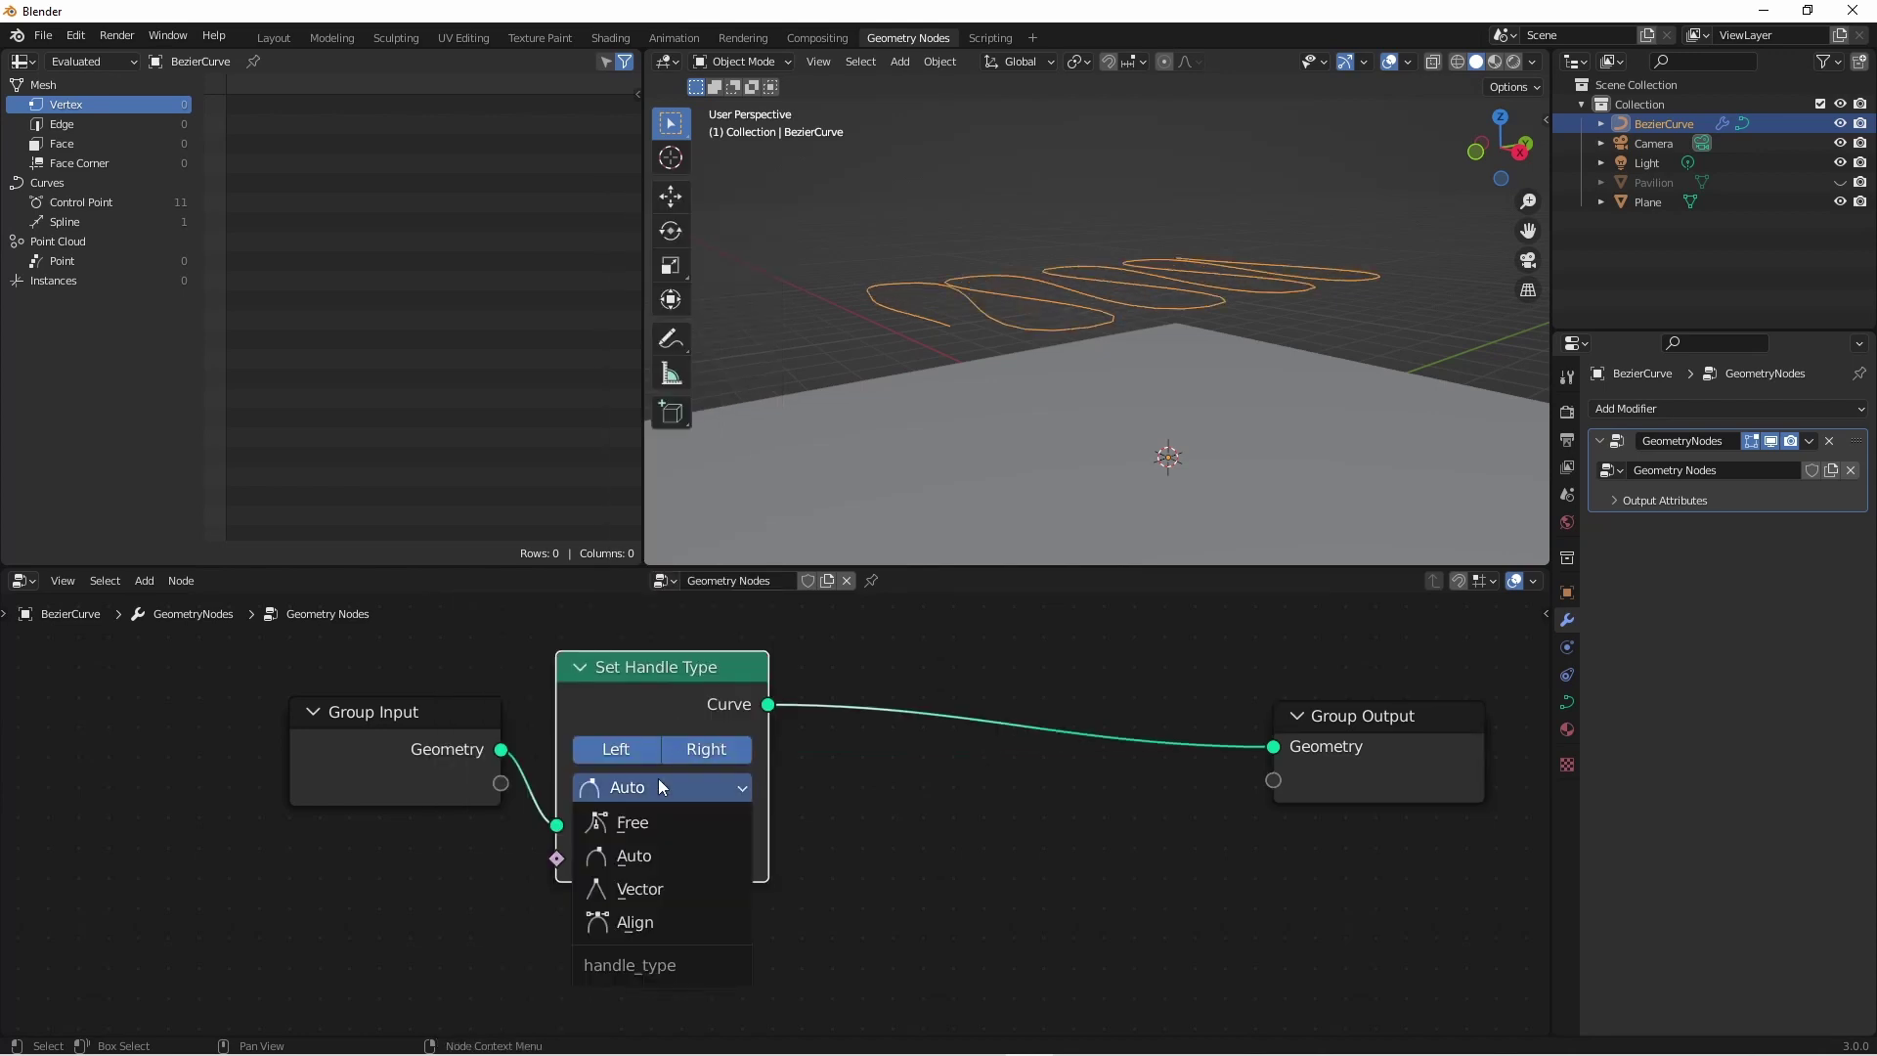
left_click(653, 887)
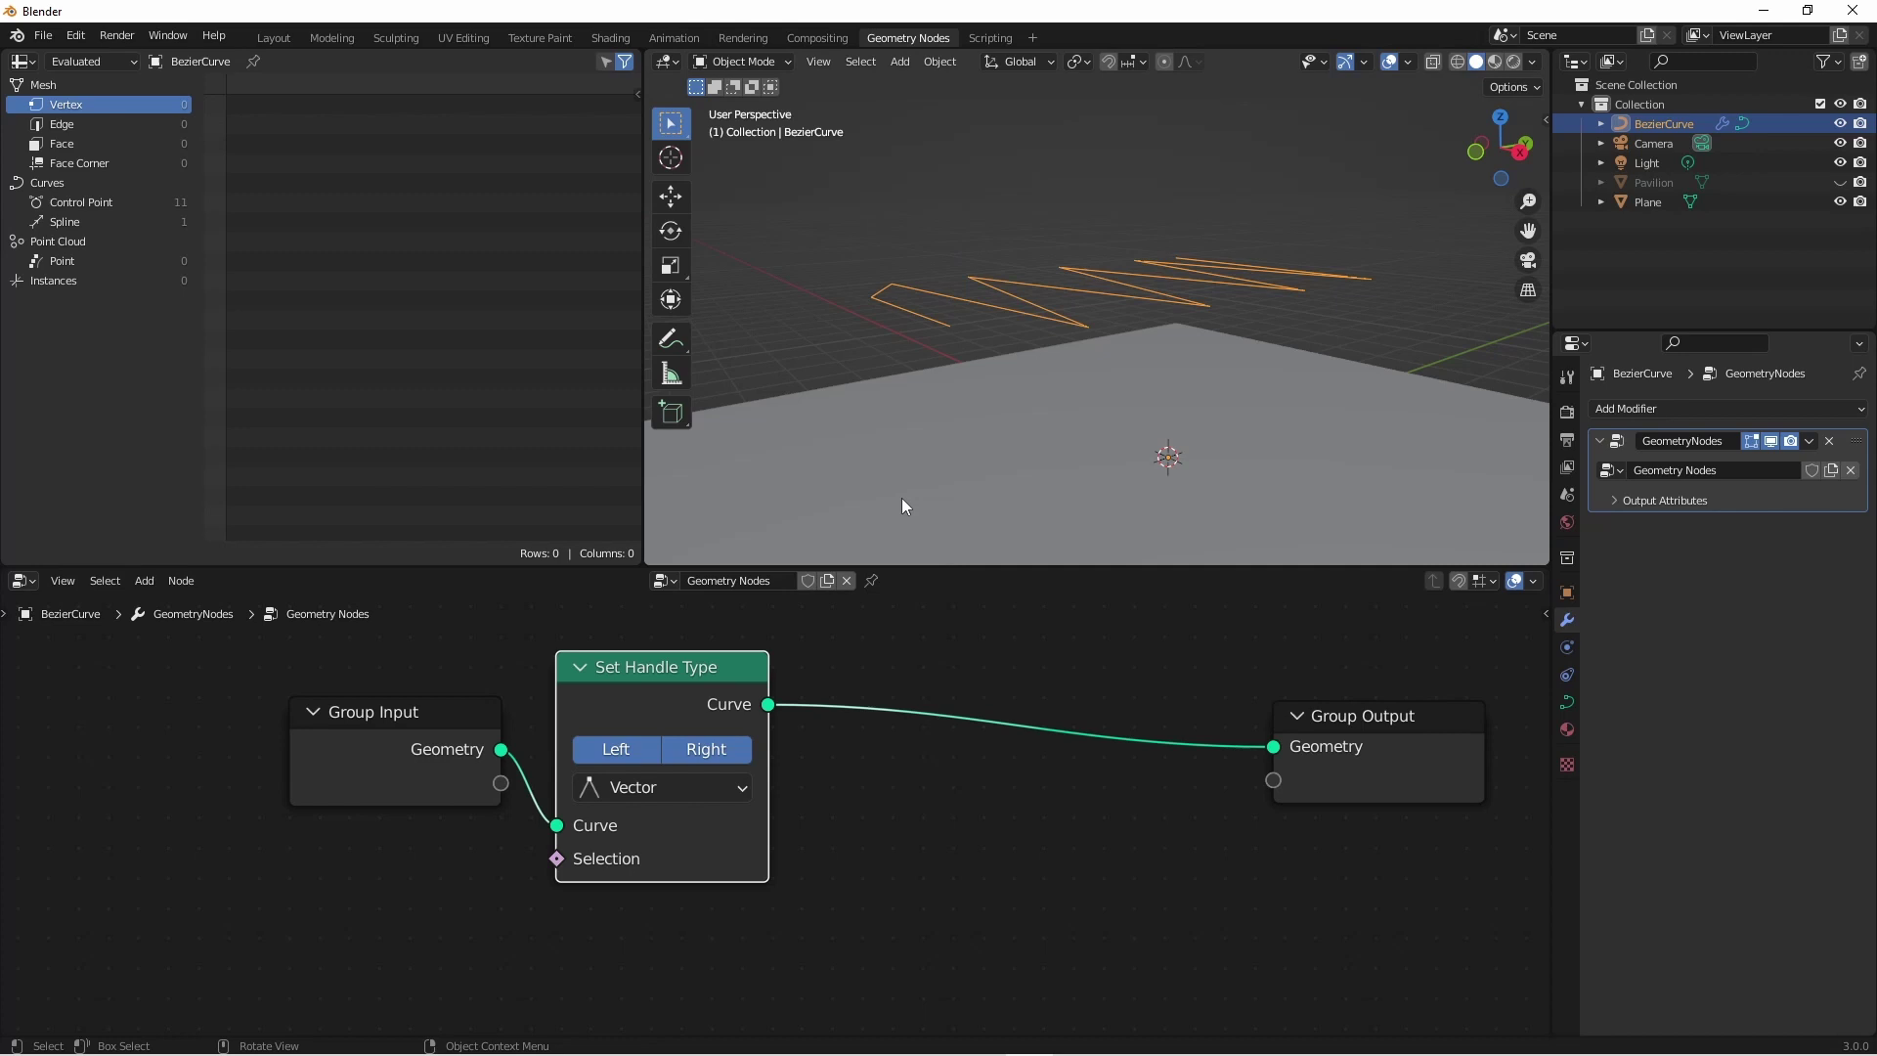
key("KP_1")
key("shift+a")
mouse_move(987, 272)
left_click(1158, 271)
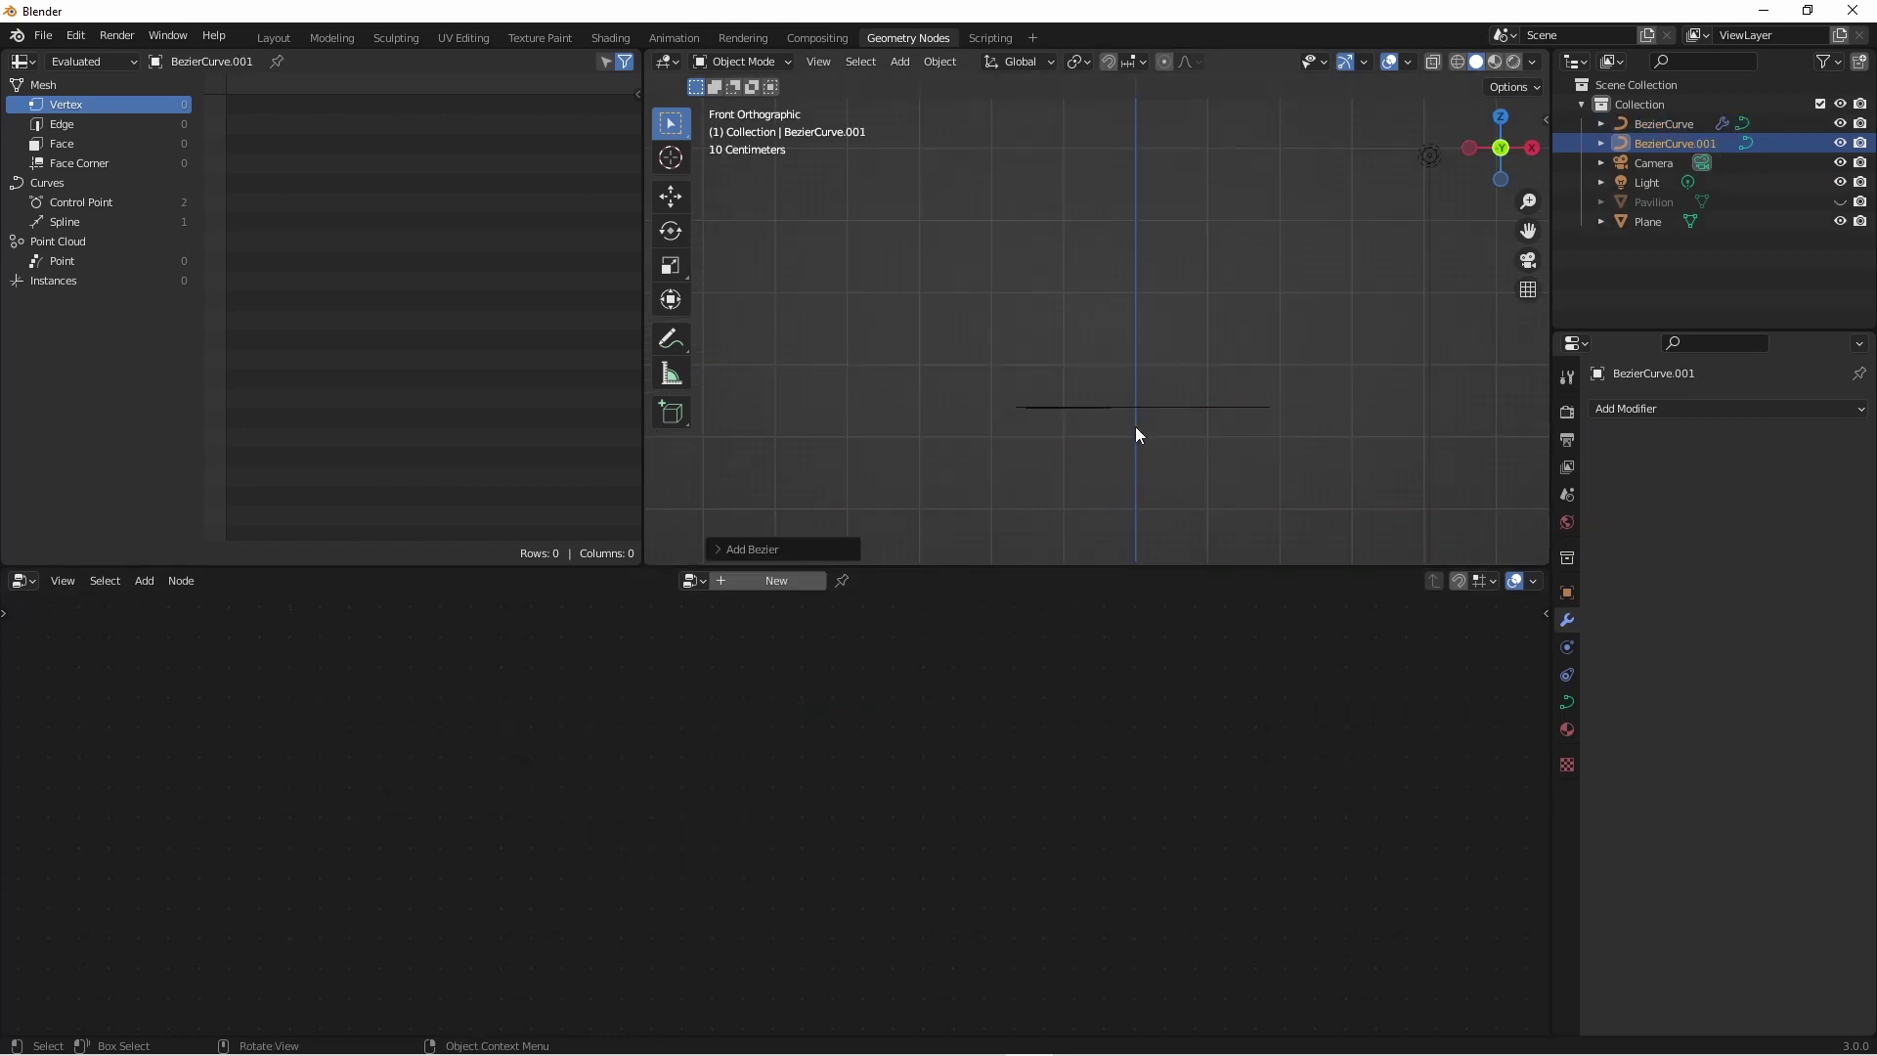
key("g")
key("z")
left_click(1093, 222)
key("Tab")
scroll(1173, 336, "up", 3)
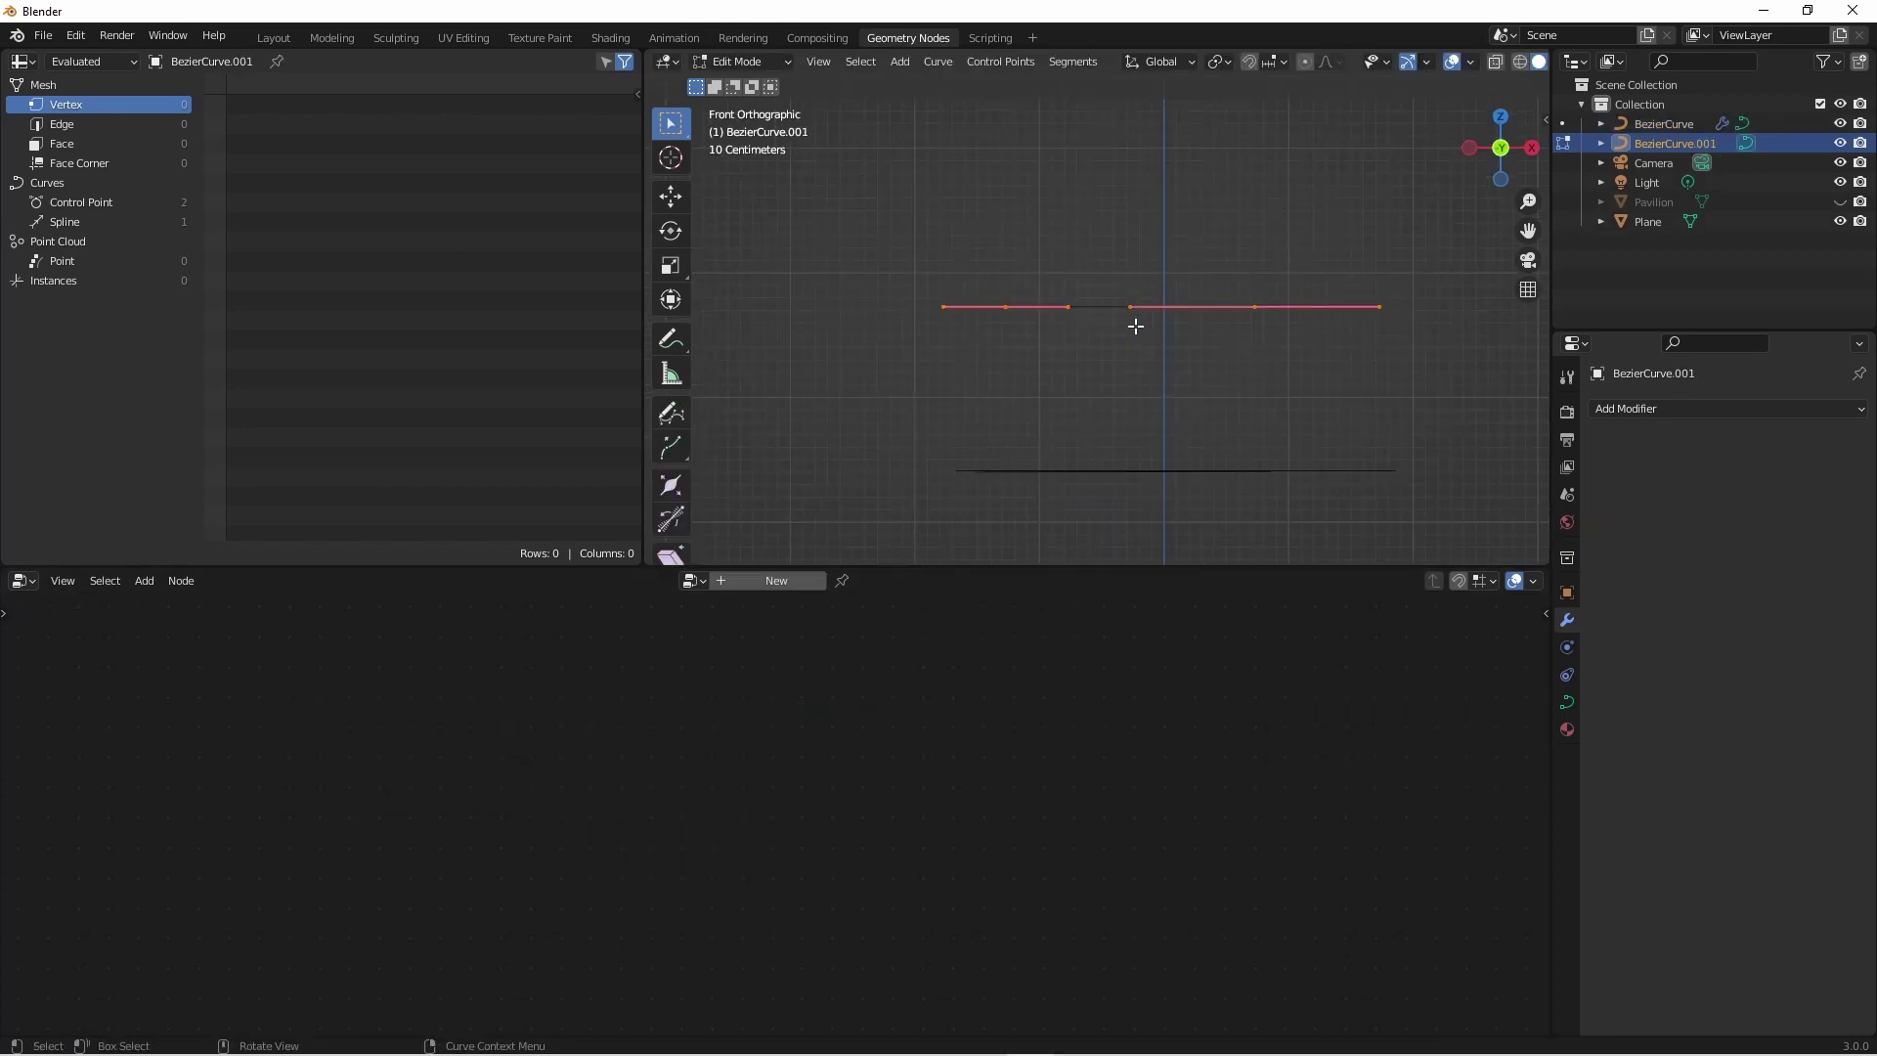
key("v")
left_click(1136, 324)
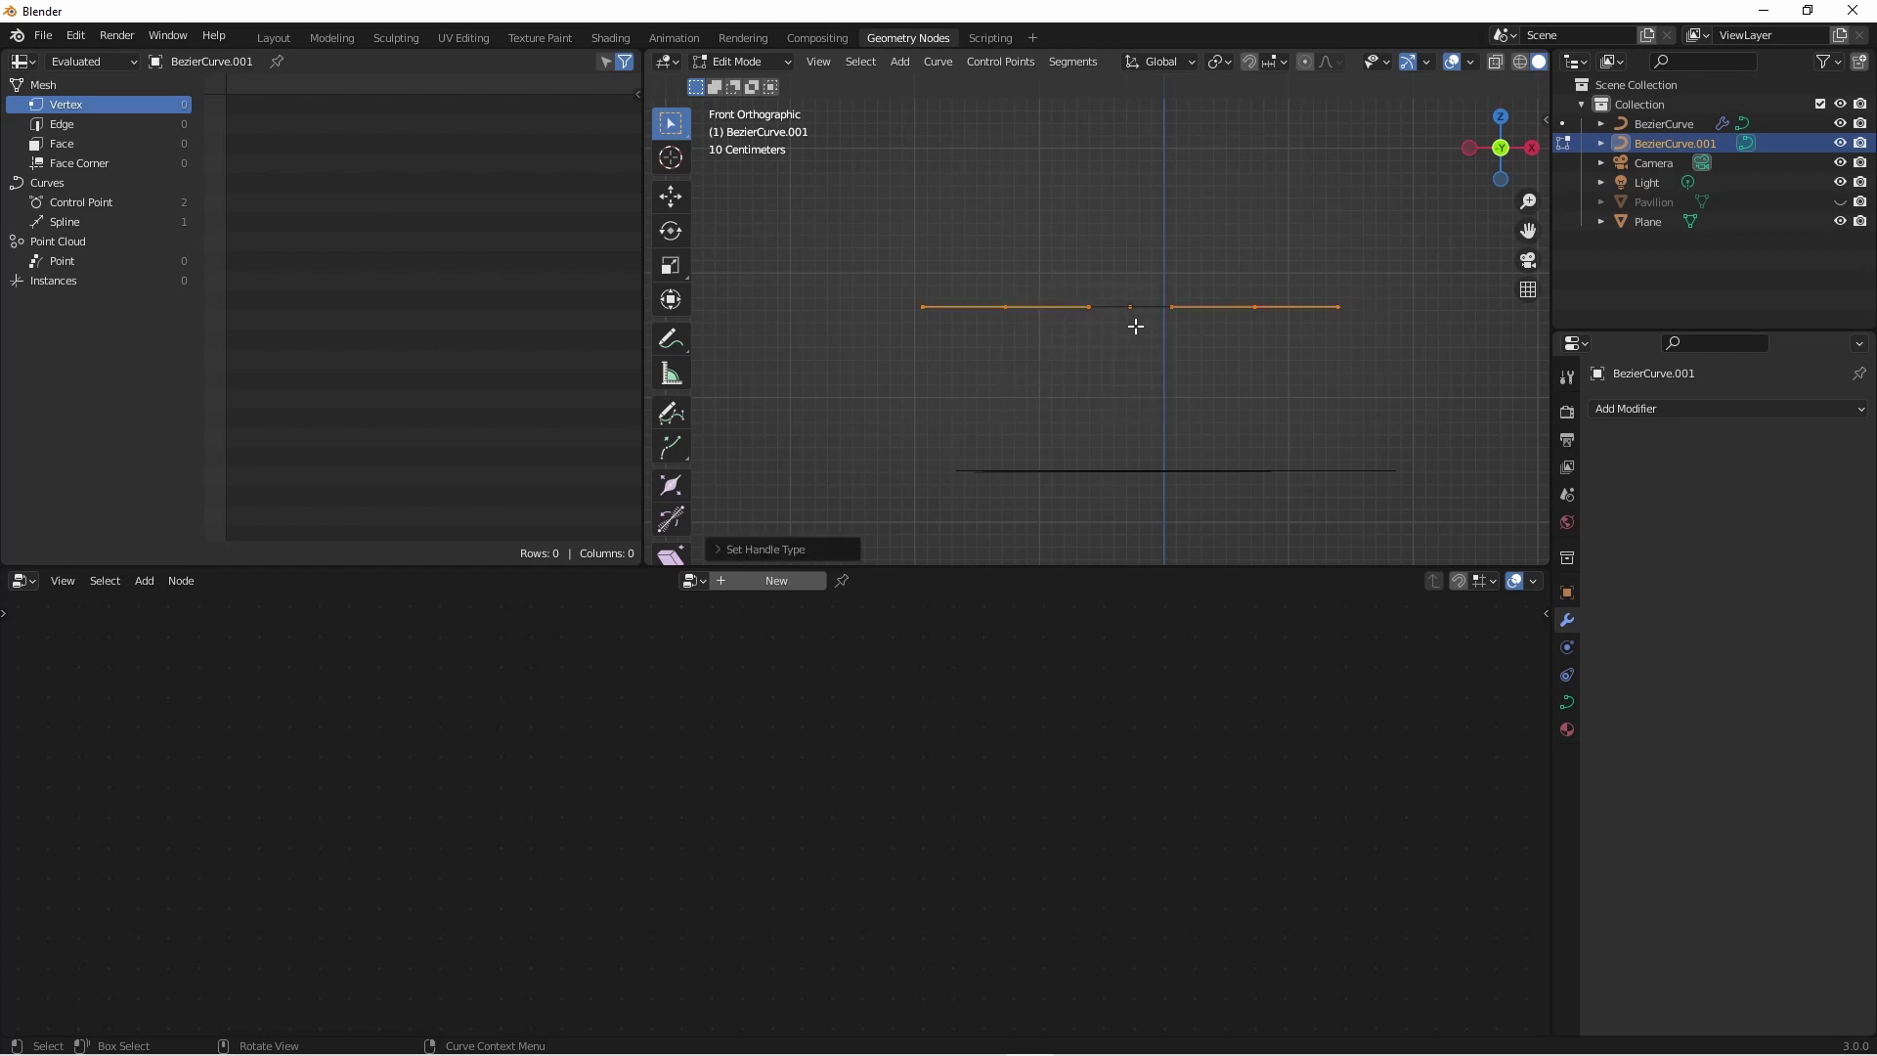
left_click_drag(1203, 372, 1057, 235)
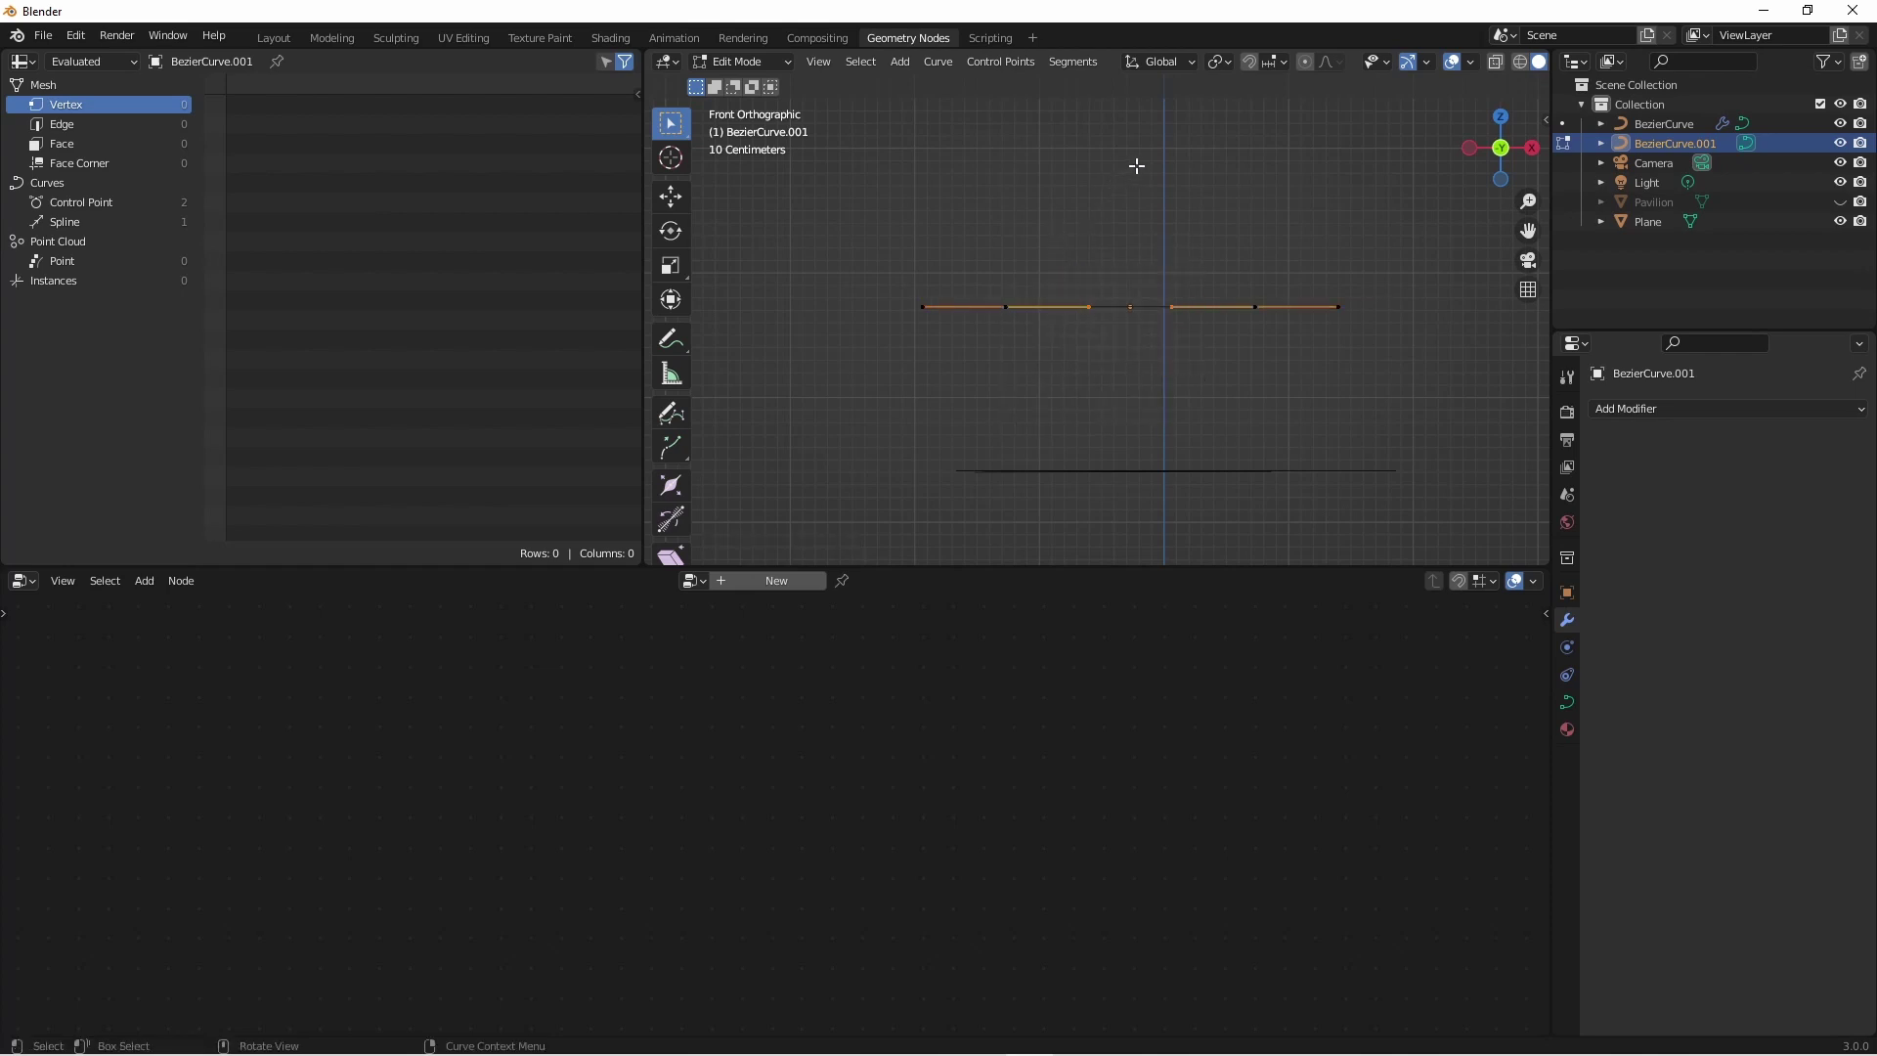
key("g")
key("z")
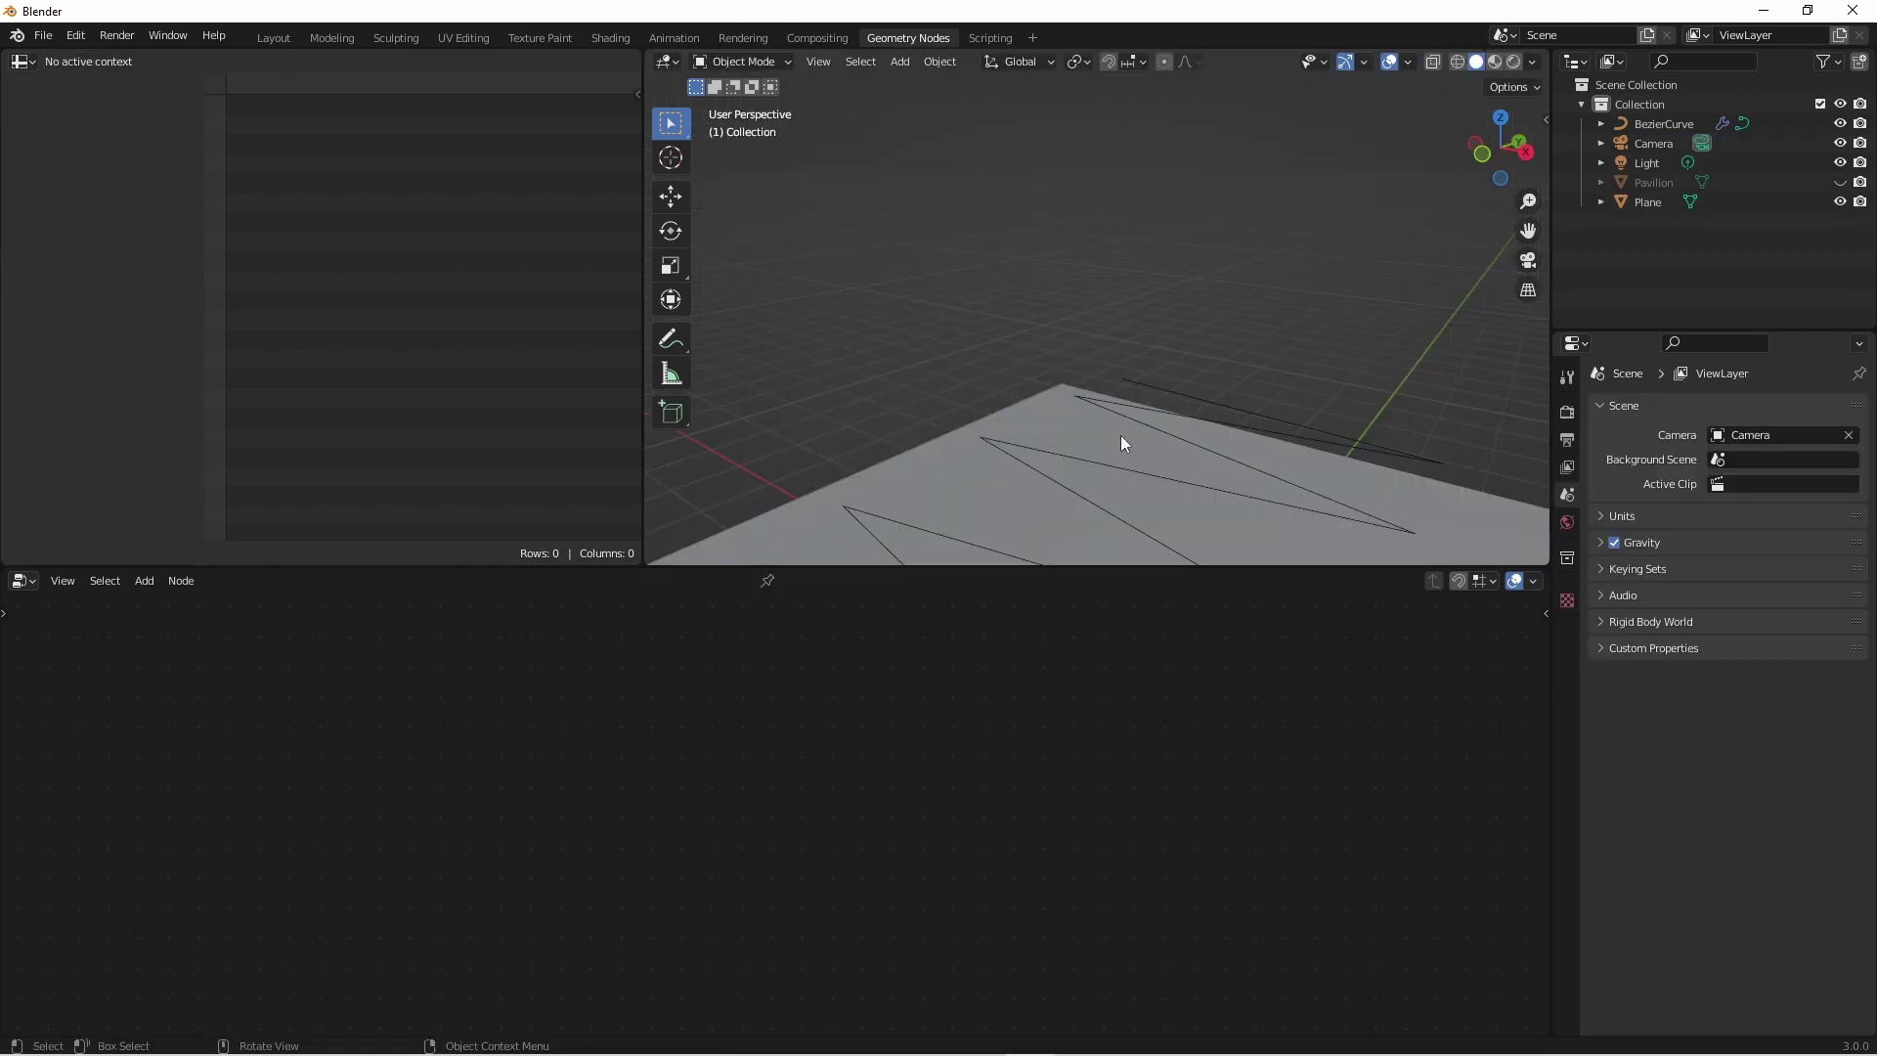
middle_click_drag(1120, 436, 1080, 231)
Add a Set Handle Positions node to the BezierCurve's chain after Set Handle Type.
left_click(1079, 229)
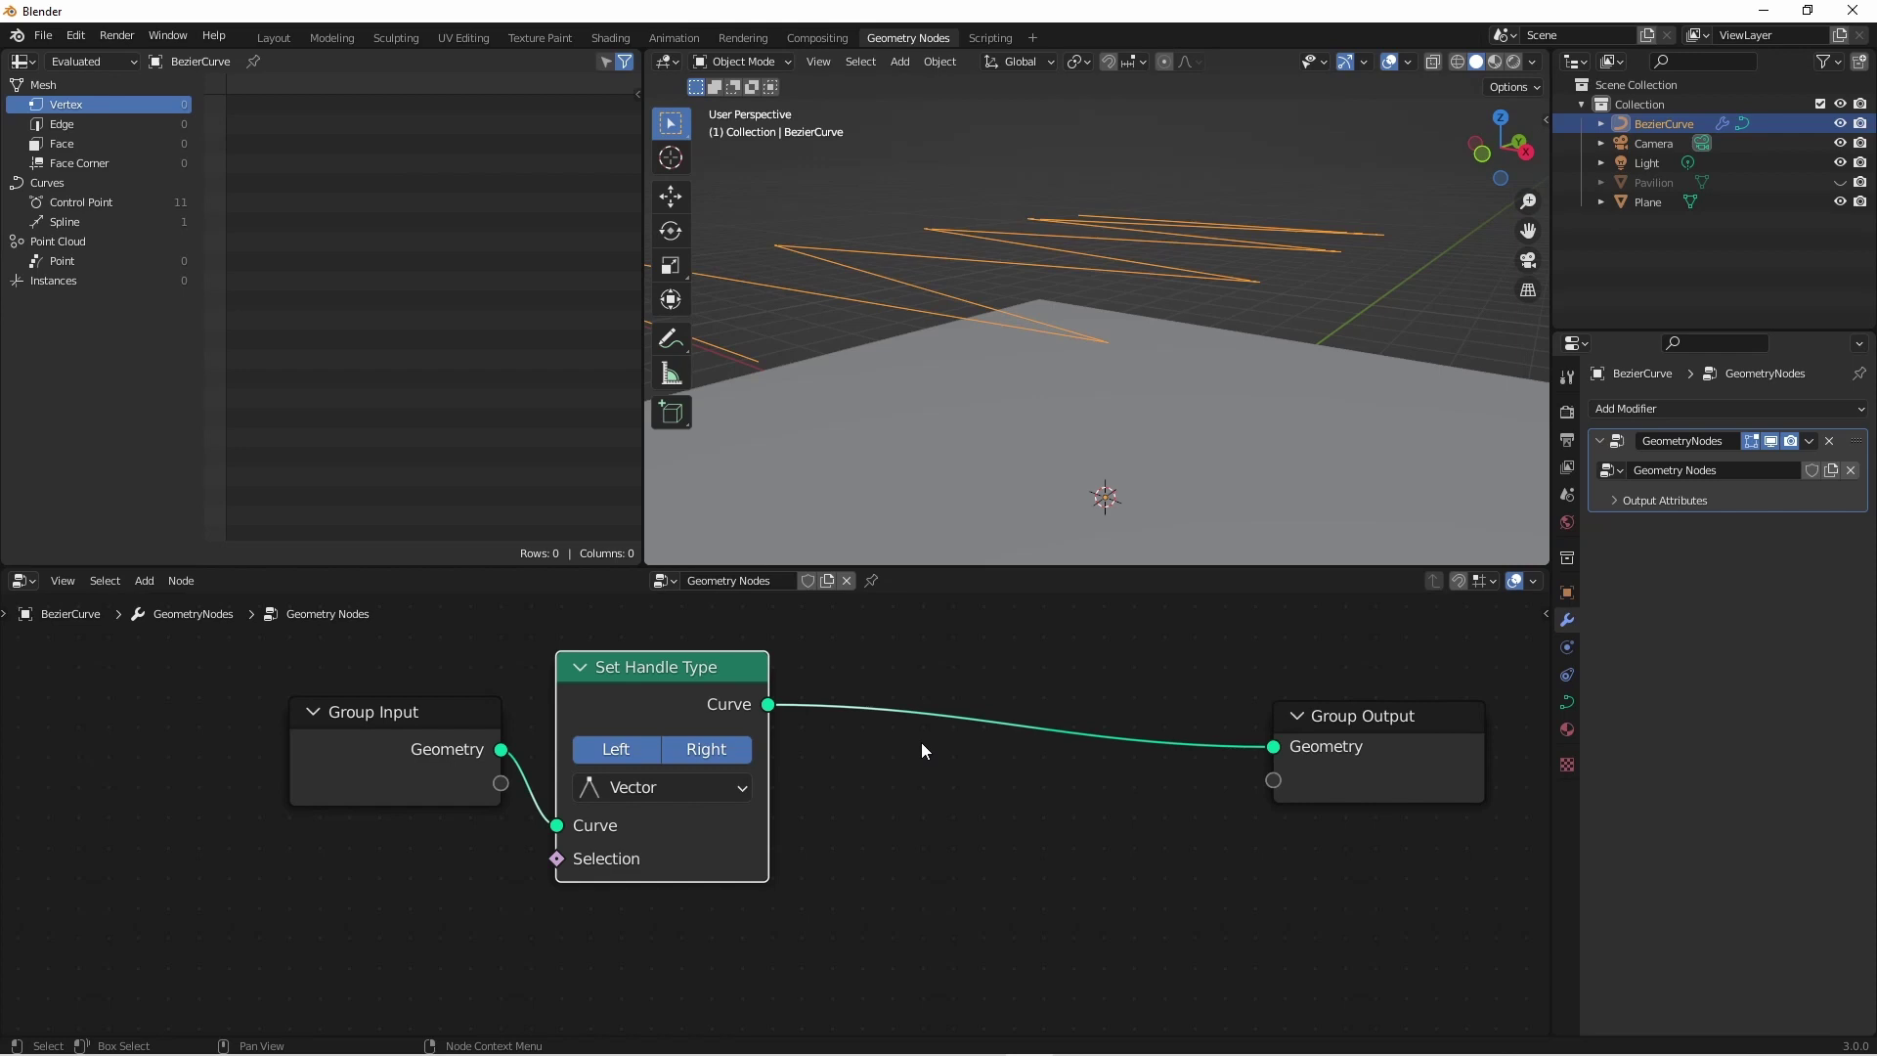
key("shift+a")
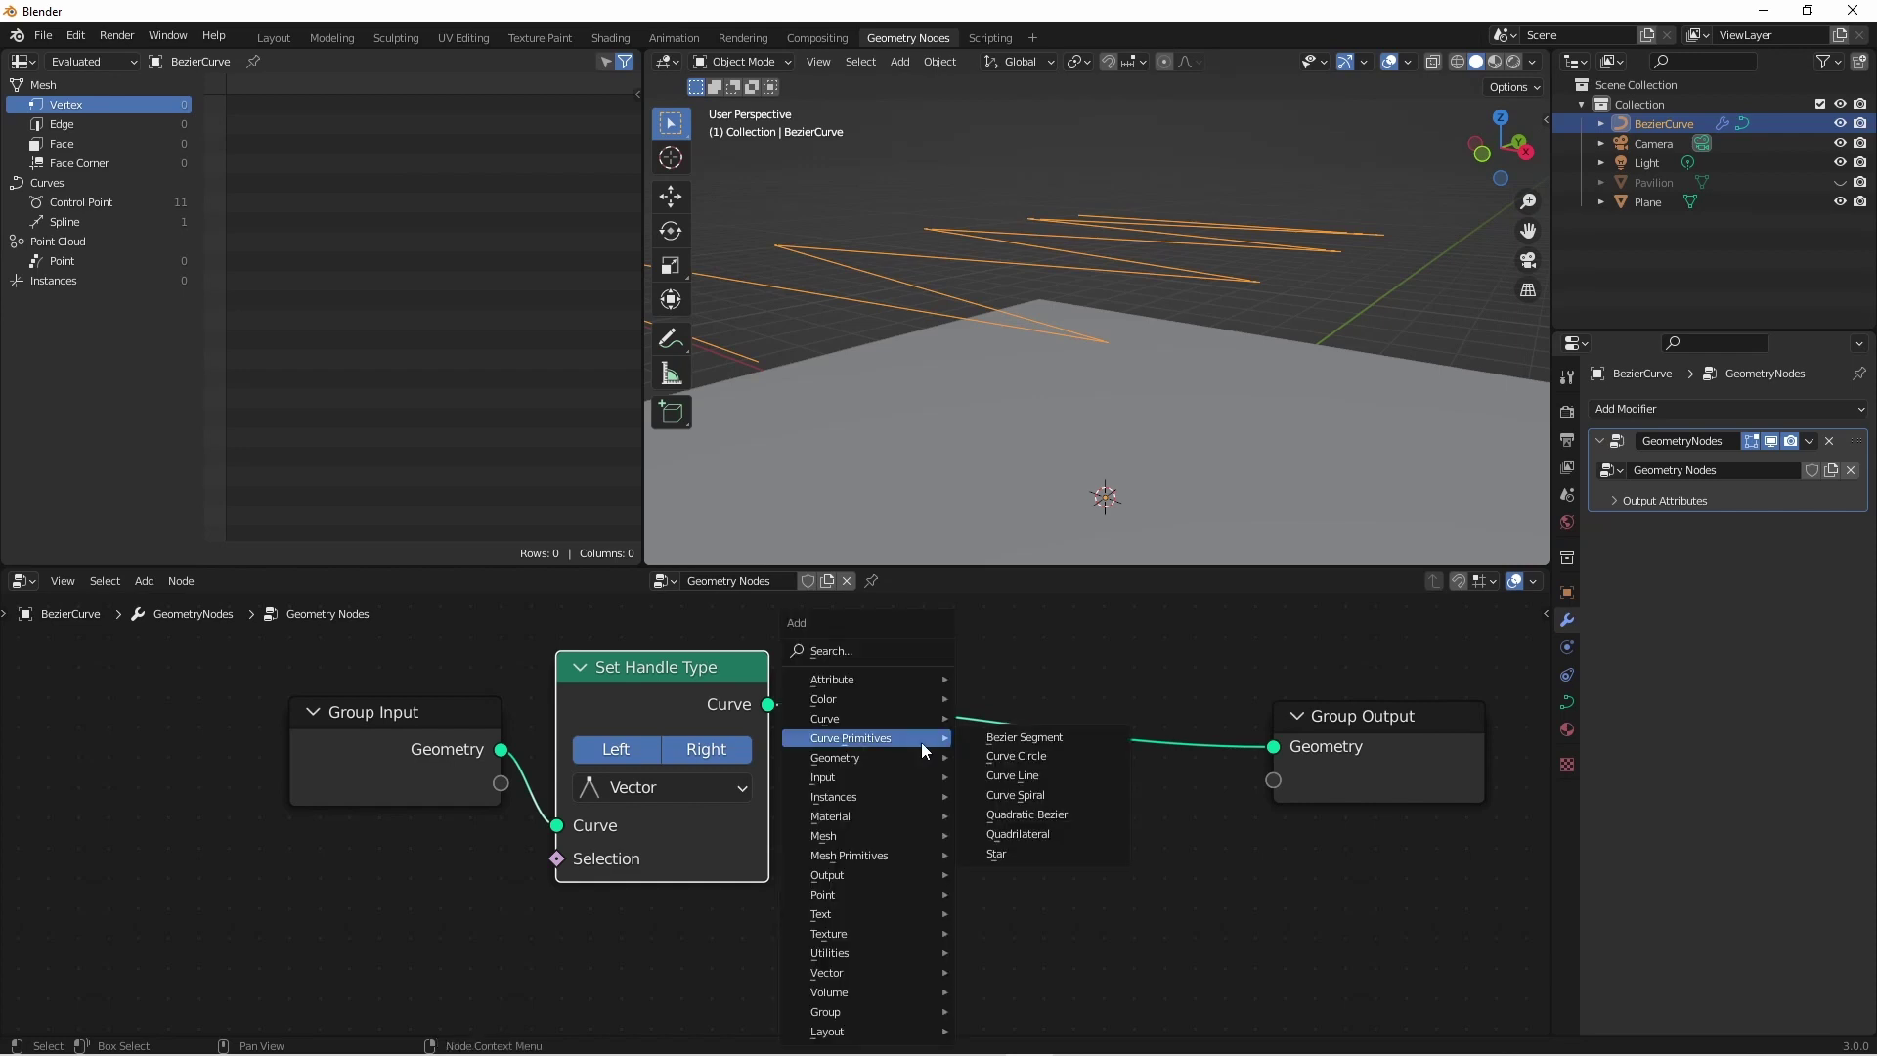
mouse_move(860, 726)
left_click(1017, 554)
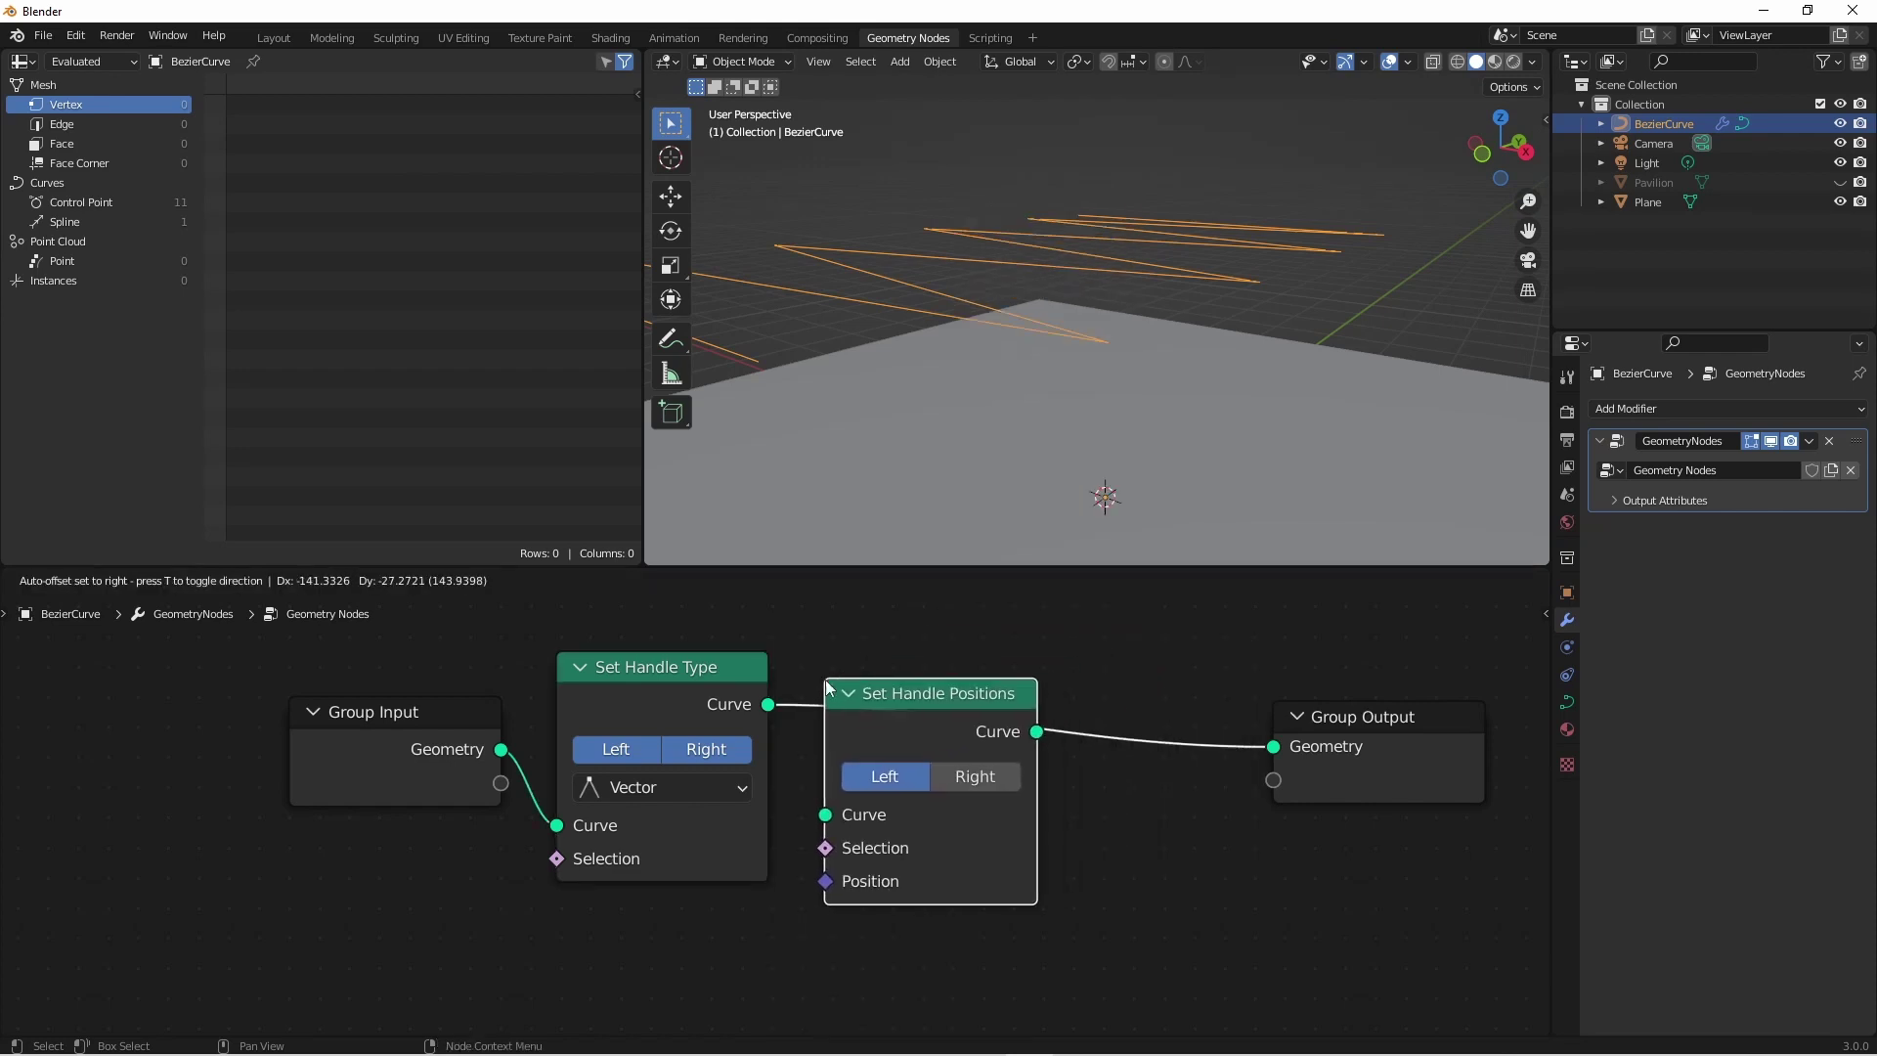
left_click(880, 682)
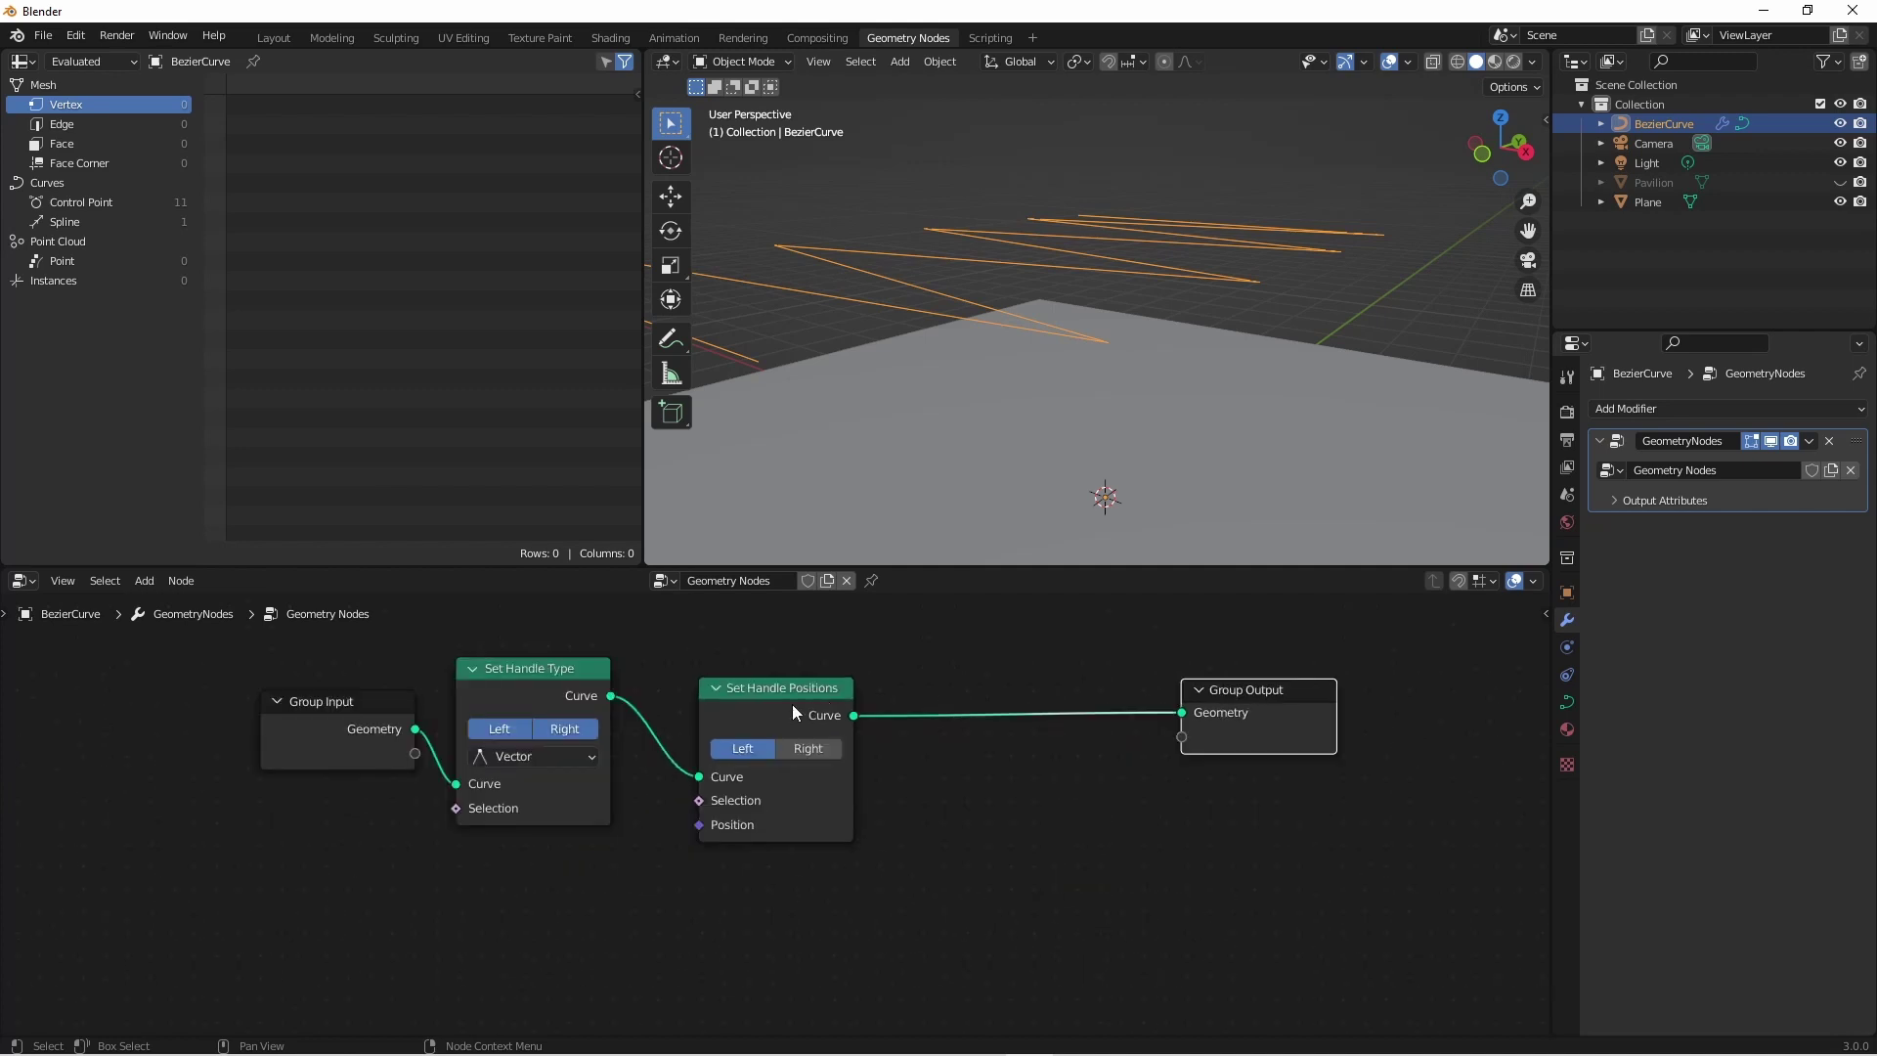
Duplicate it before Group Output and set the copy to Right handles.
left_click(792, 704)
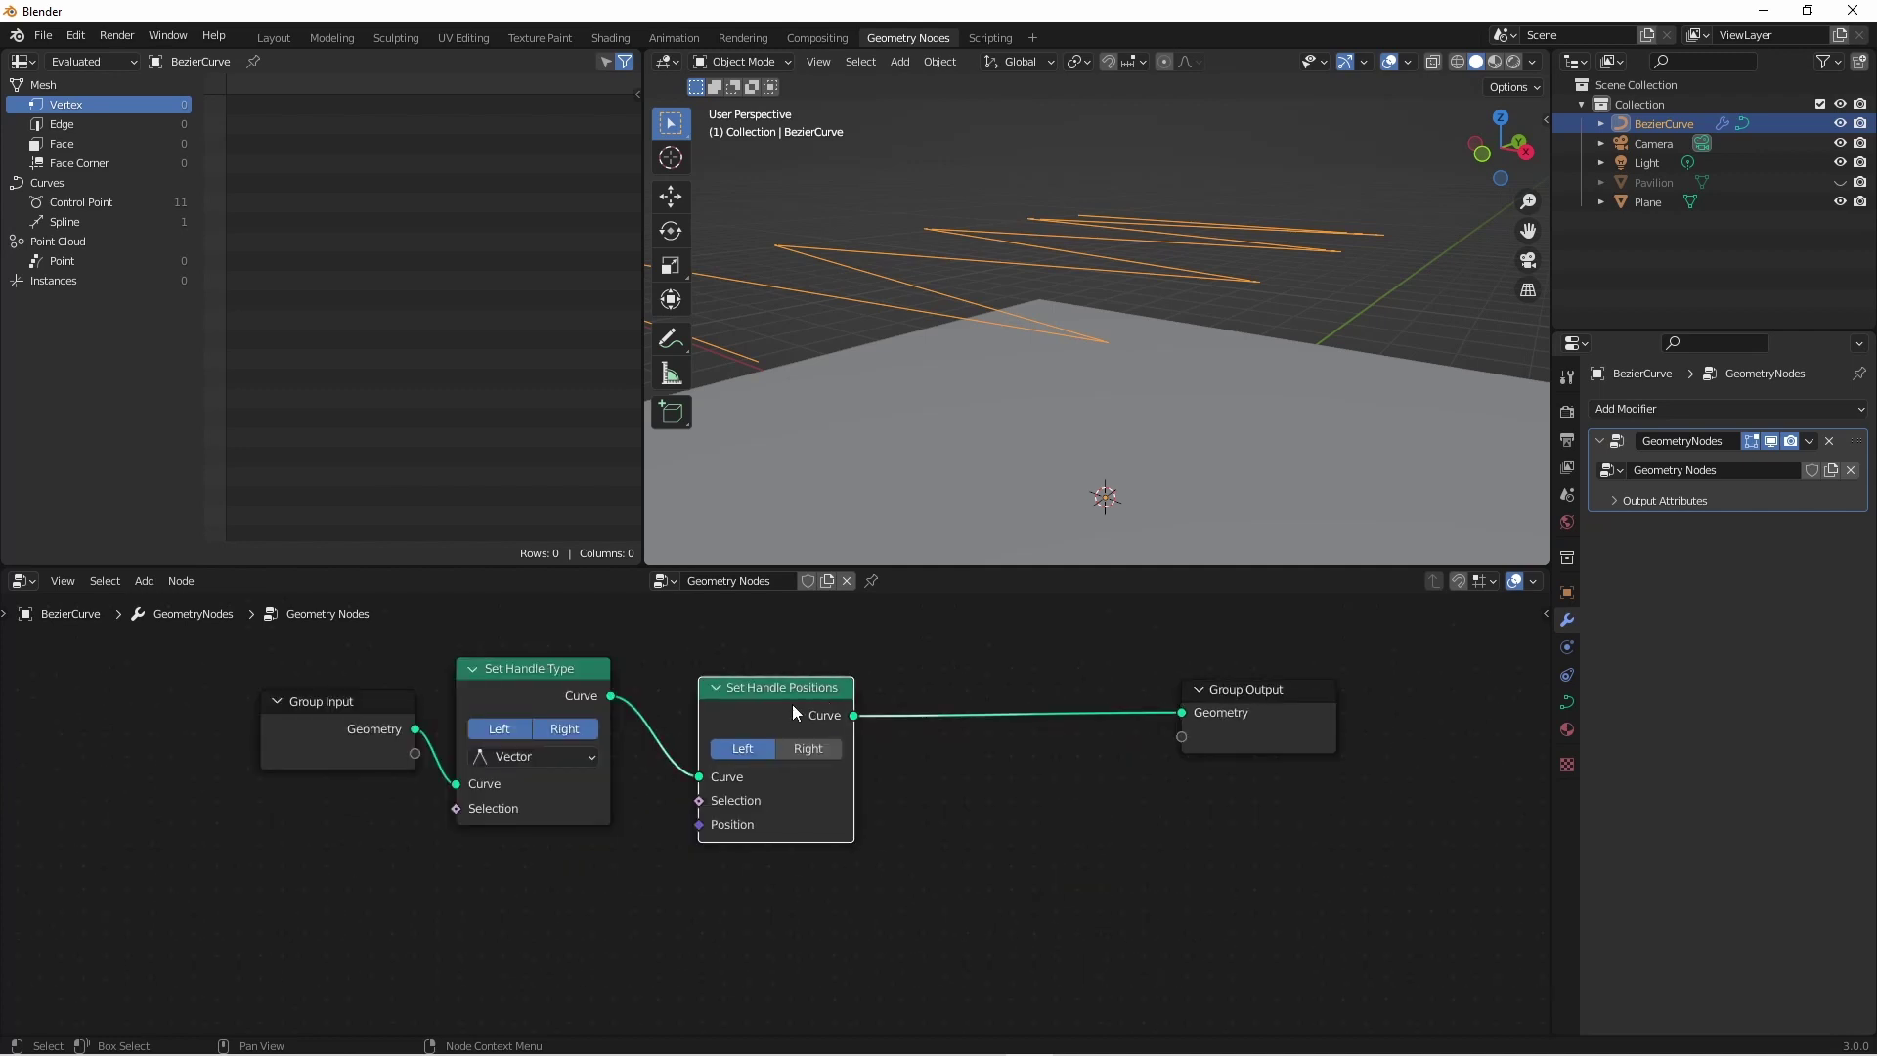
key("shift+d")
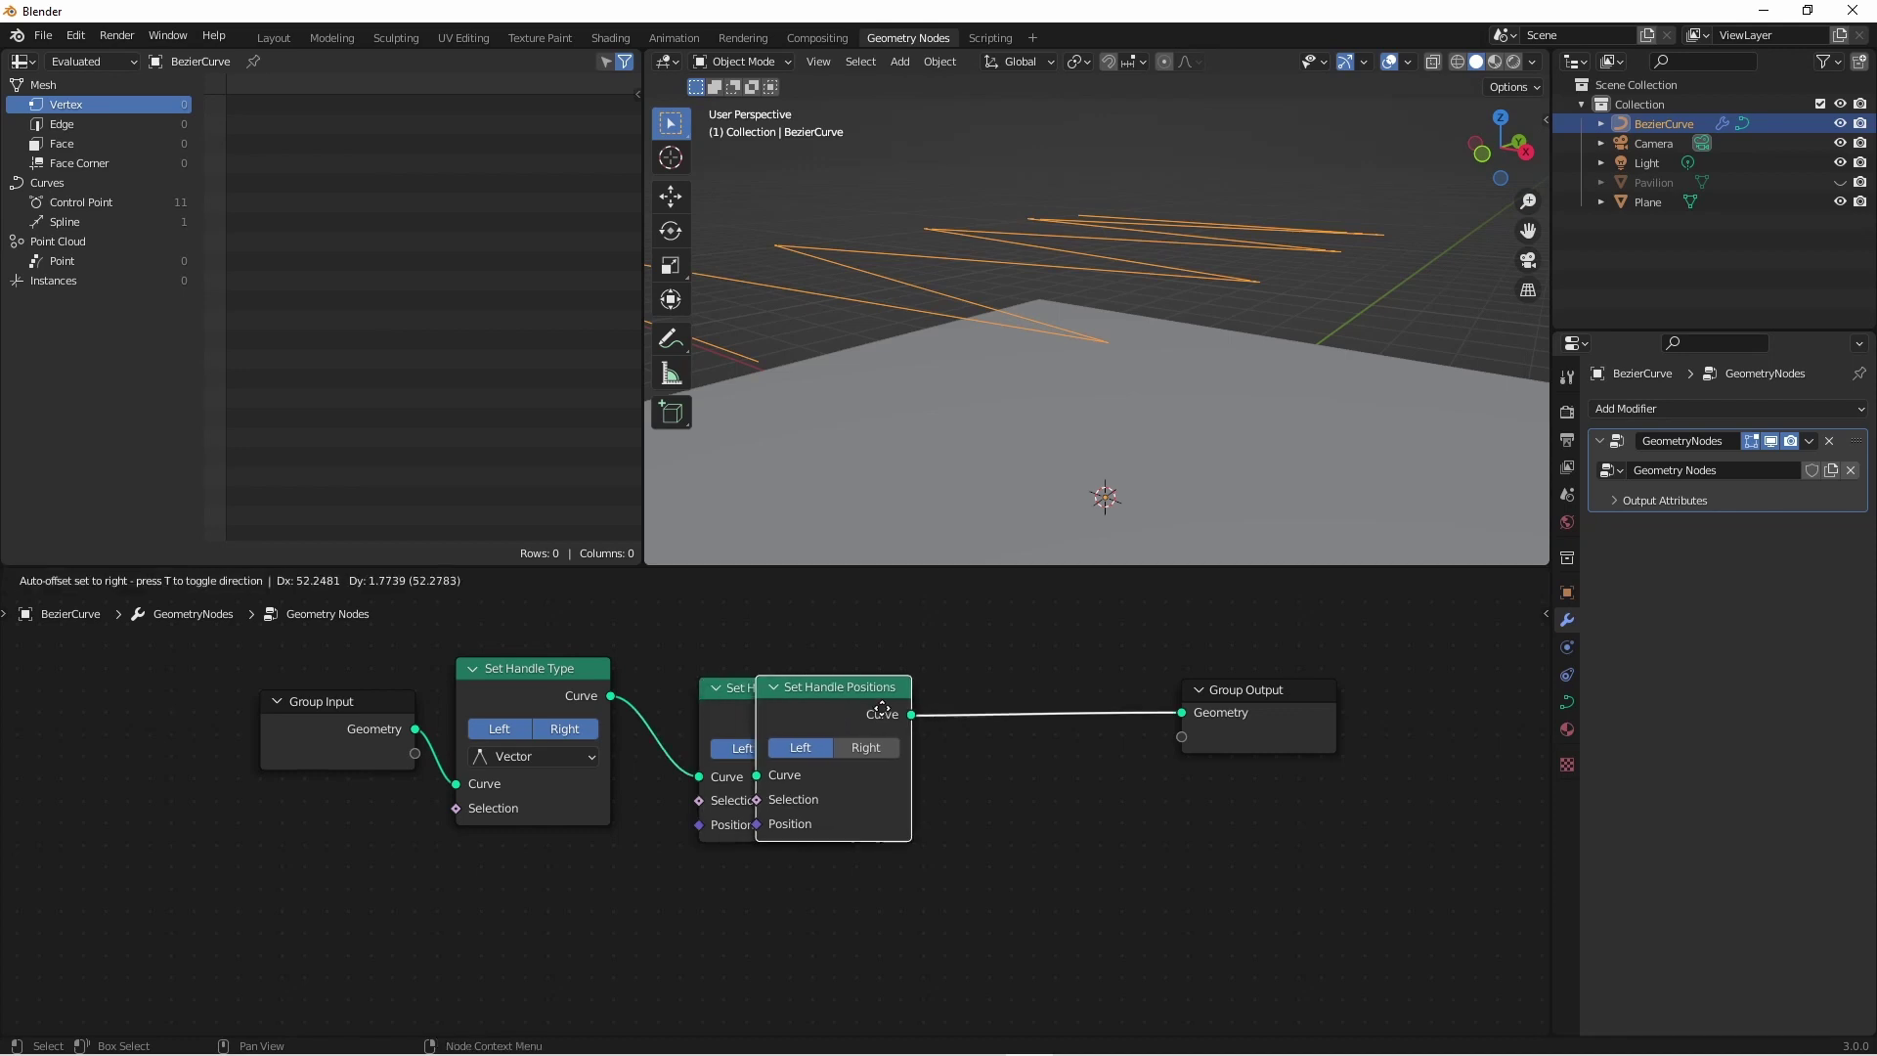
left_click(1031, 711)
left_click(1050, 746)
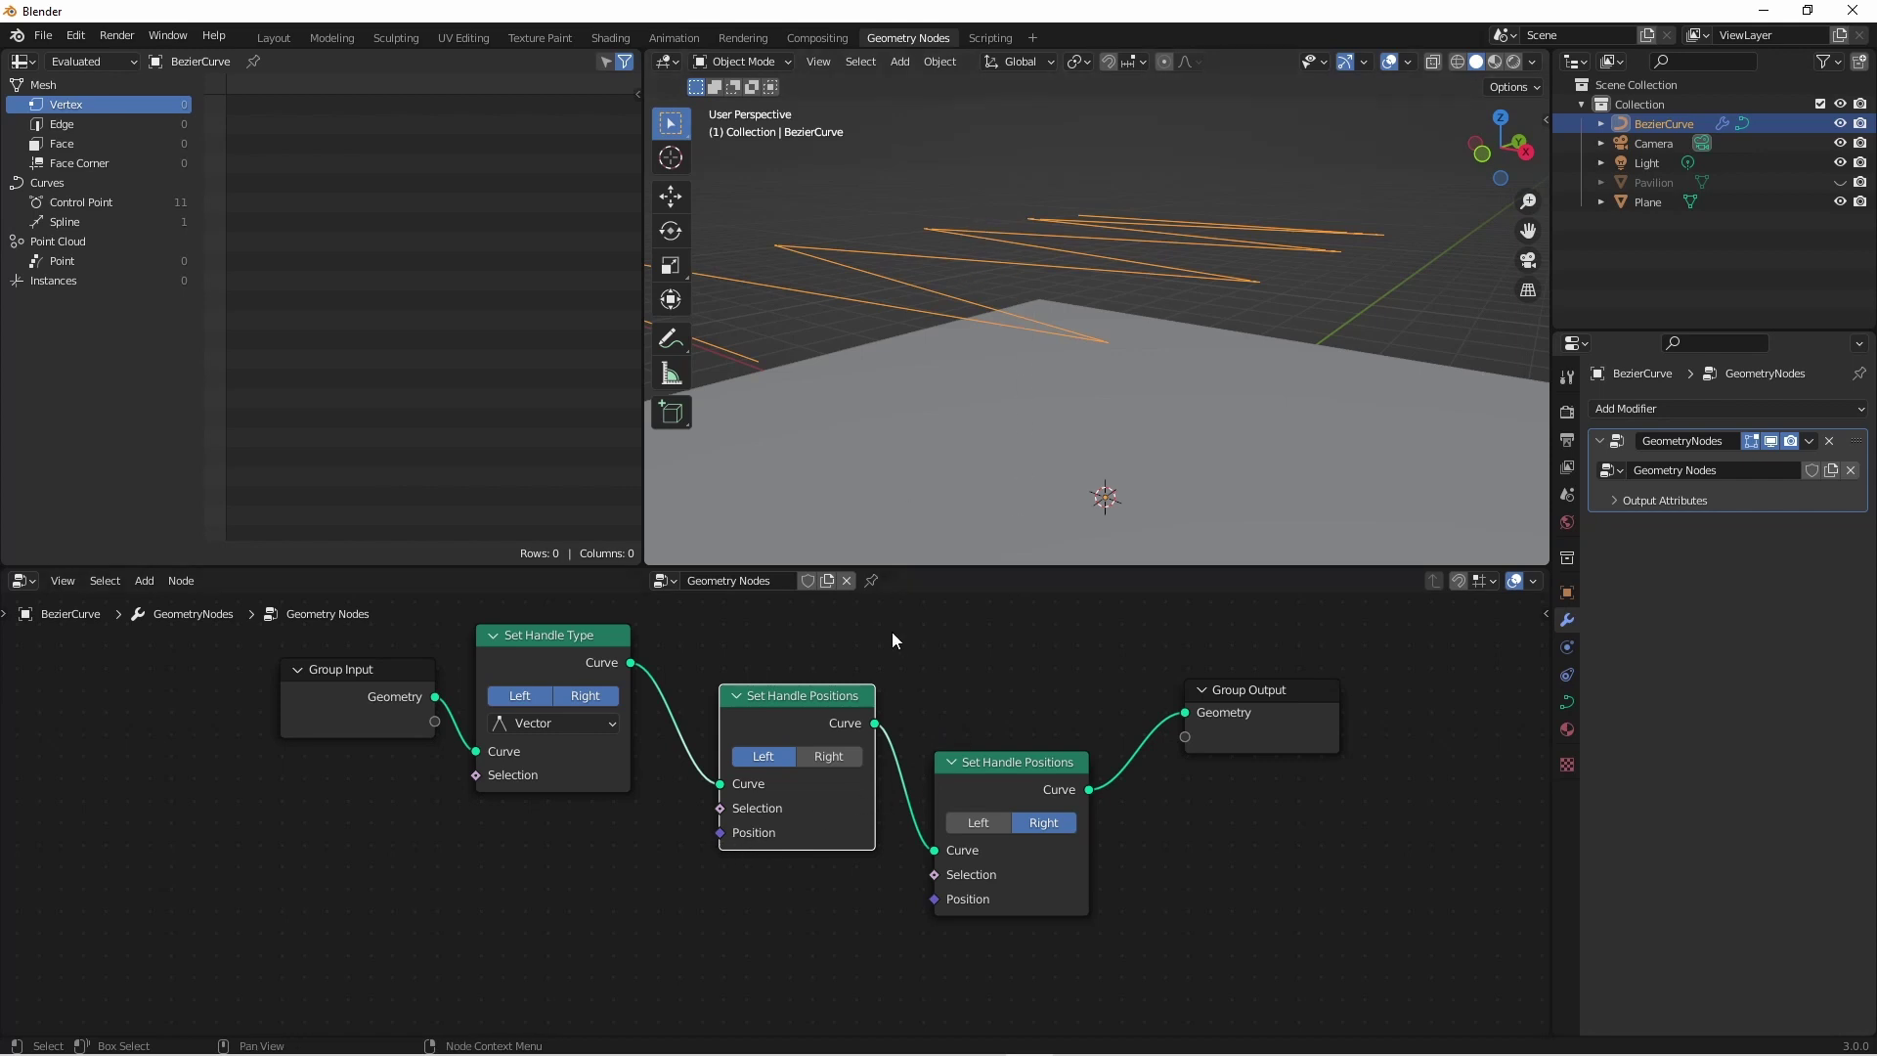
Add a Curve Handle Positions node wiring Left to the Left-mode node's Position and Right to the Right-mode one's.
key("shift+a")
mouse_move(501, 841)
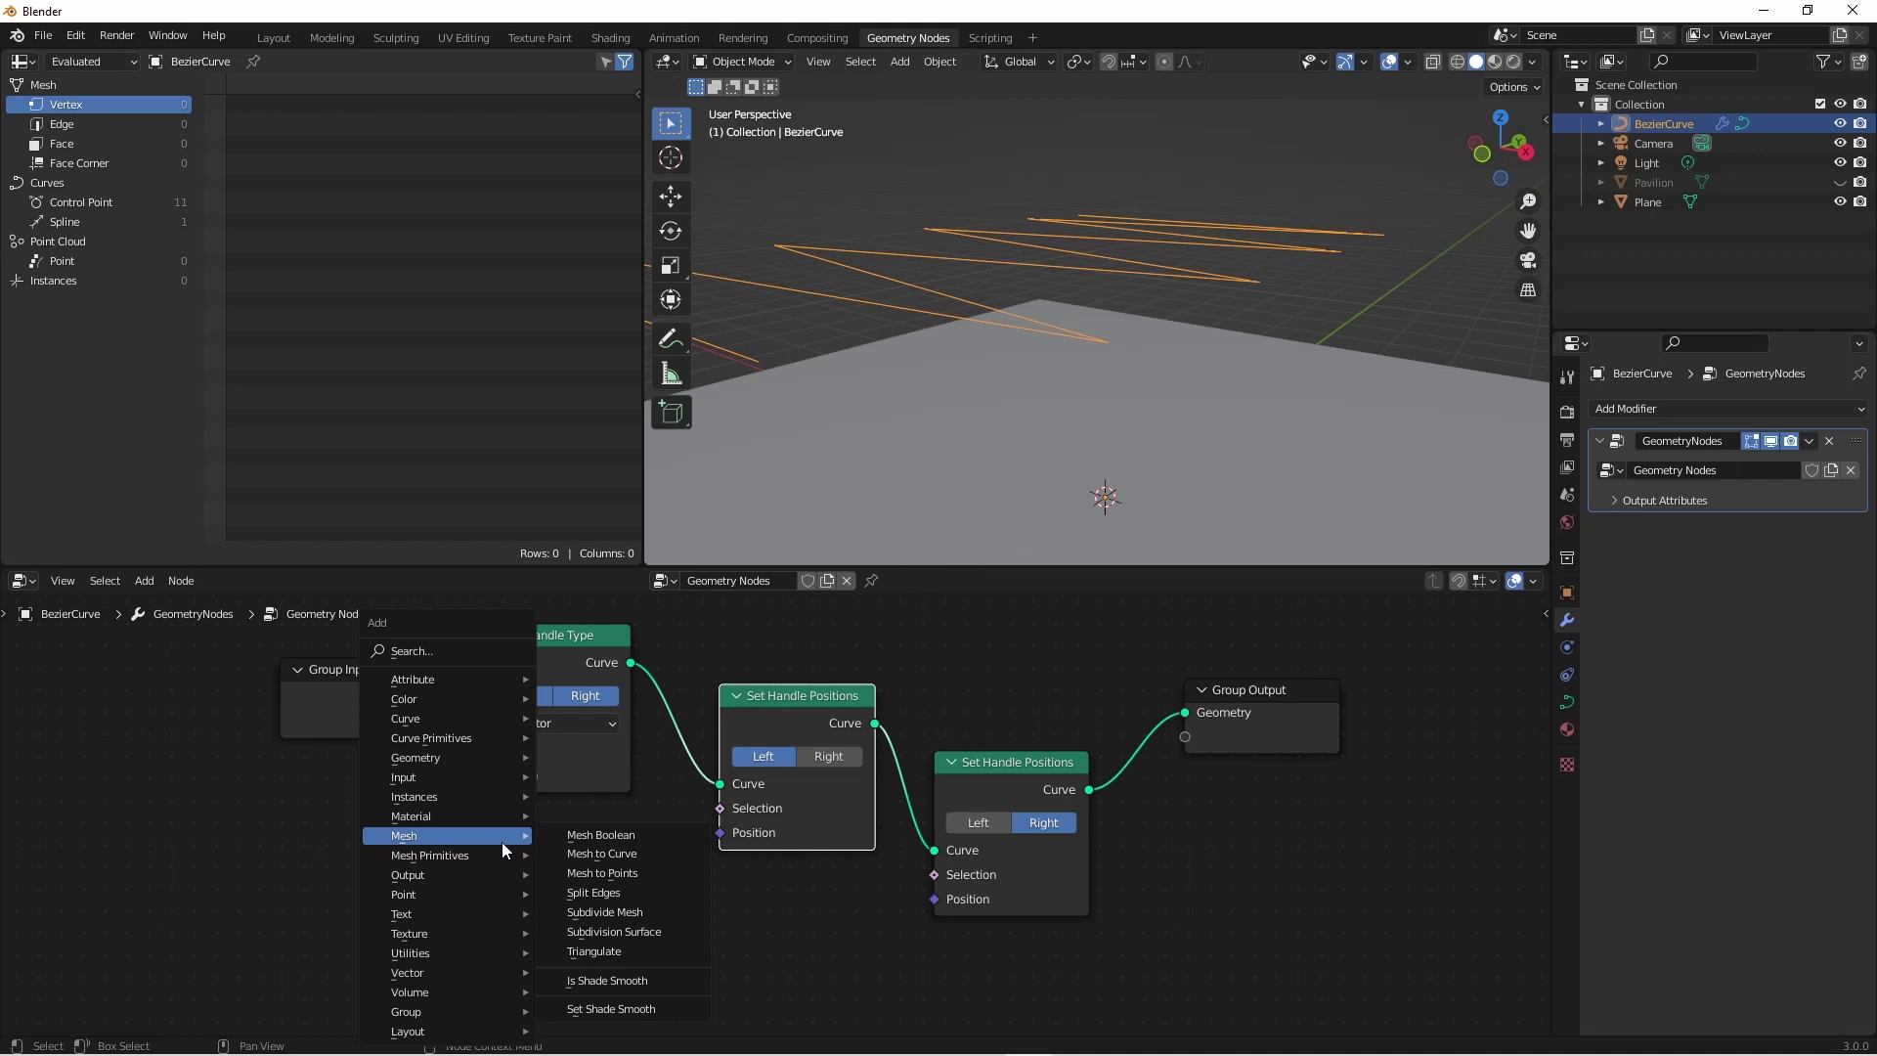
mouse_move(427, 722)
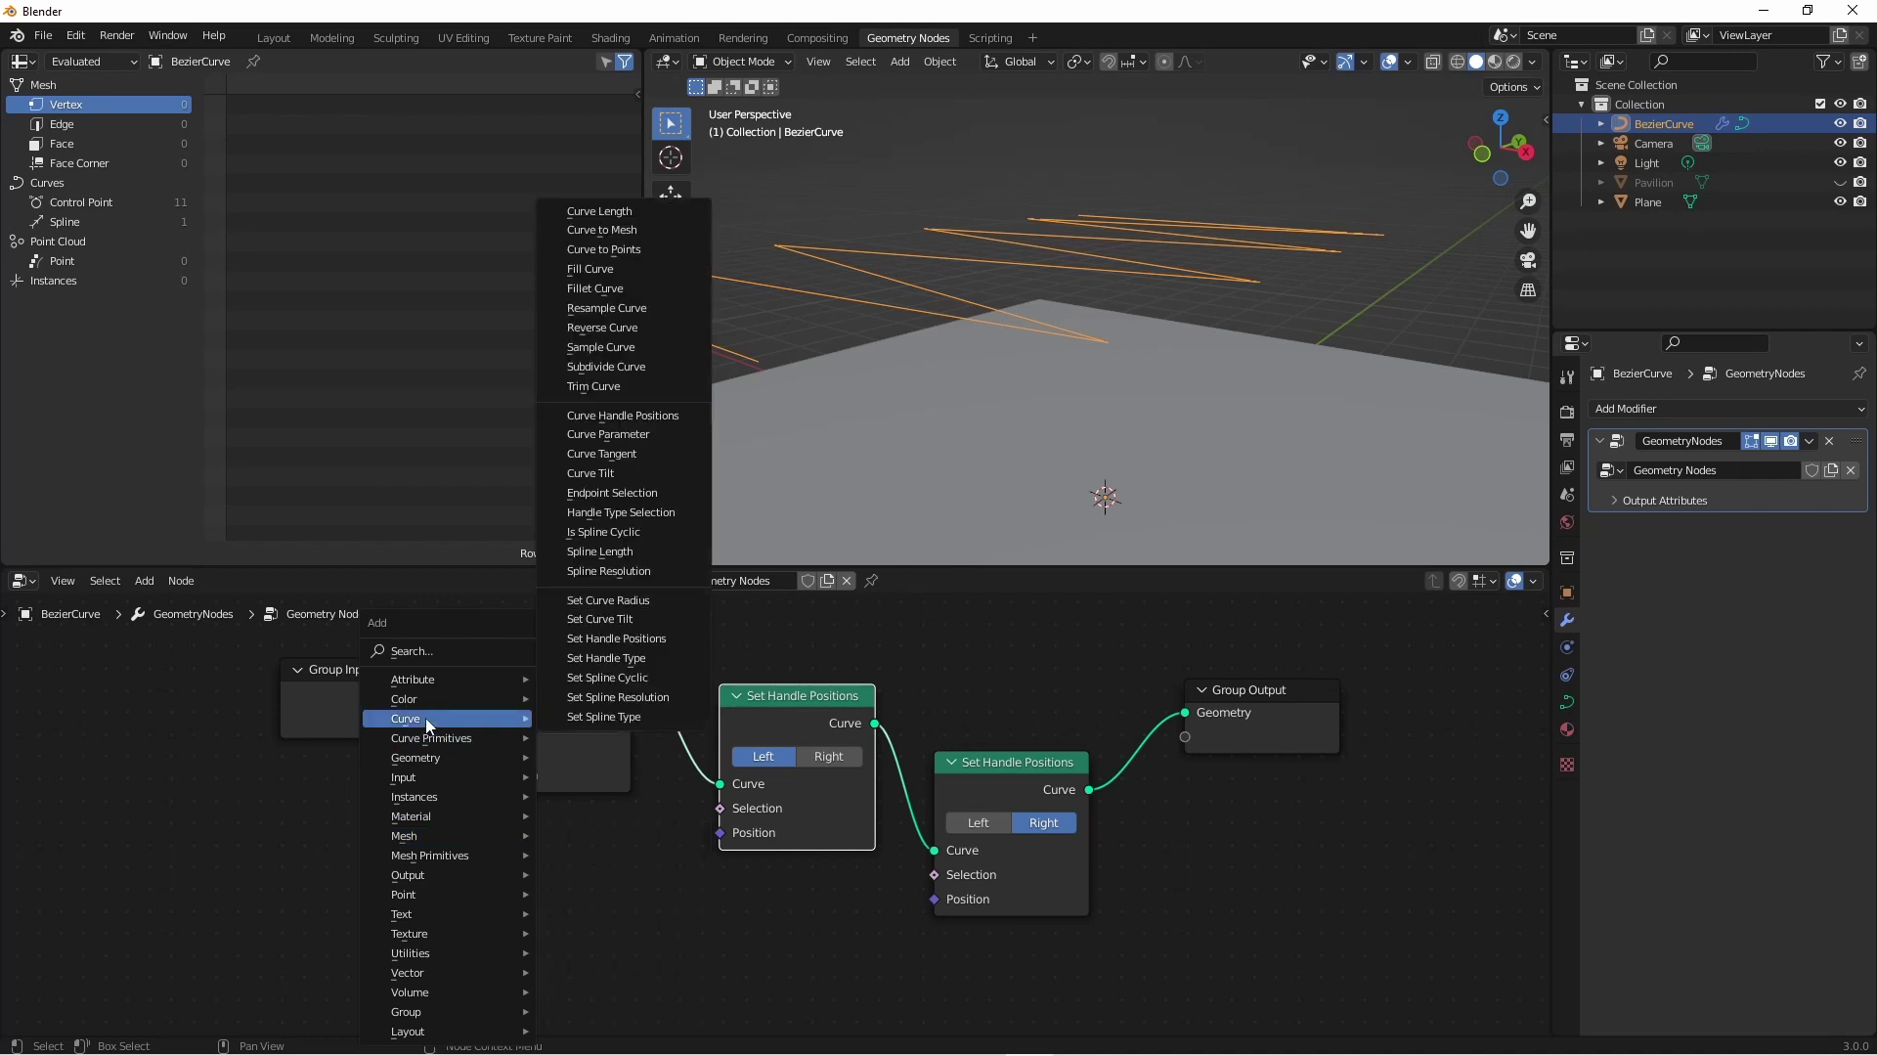
left_click(606, 657)
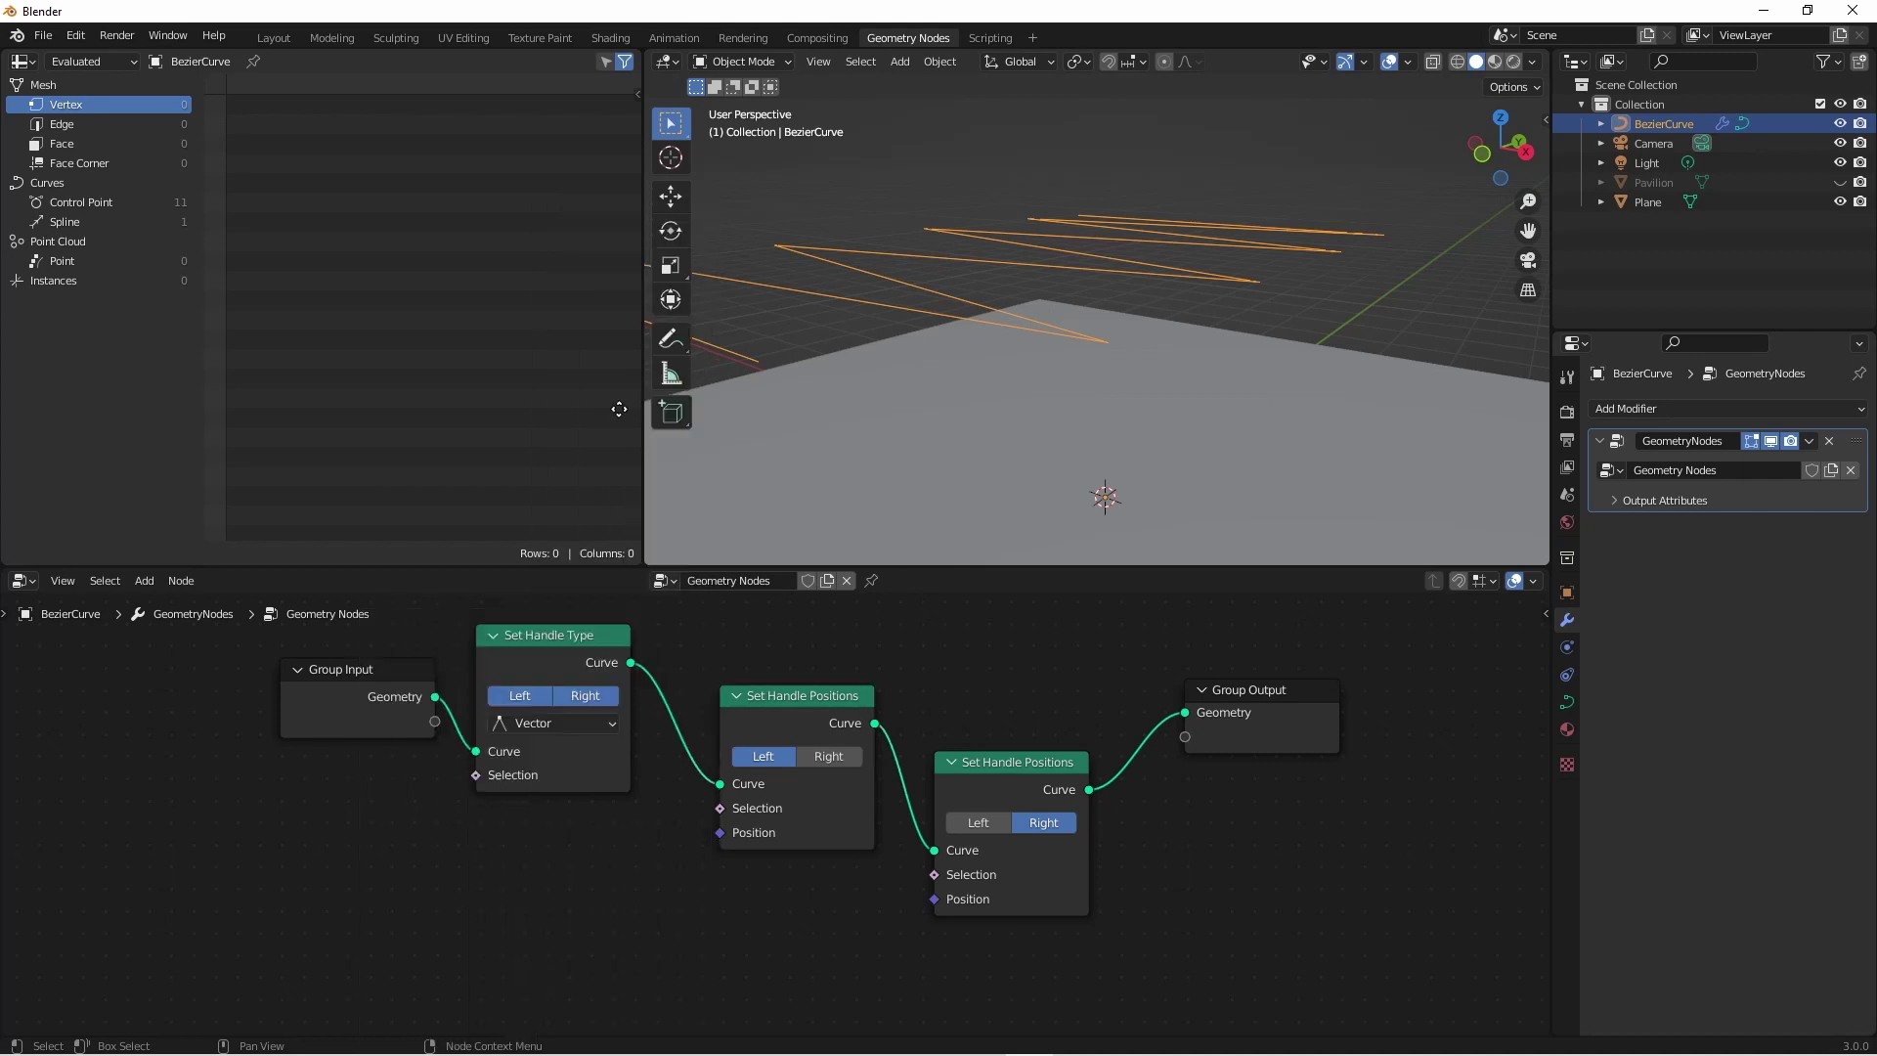
left_click(440, 895)
left_click_drag(492, 896, 731, 833)
left_click_drag(491, 919, 742, 914)
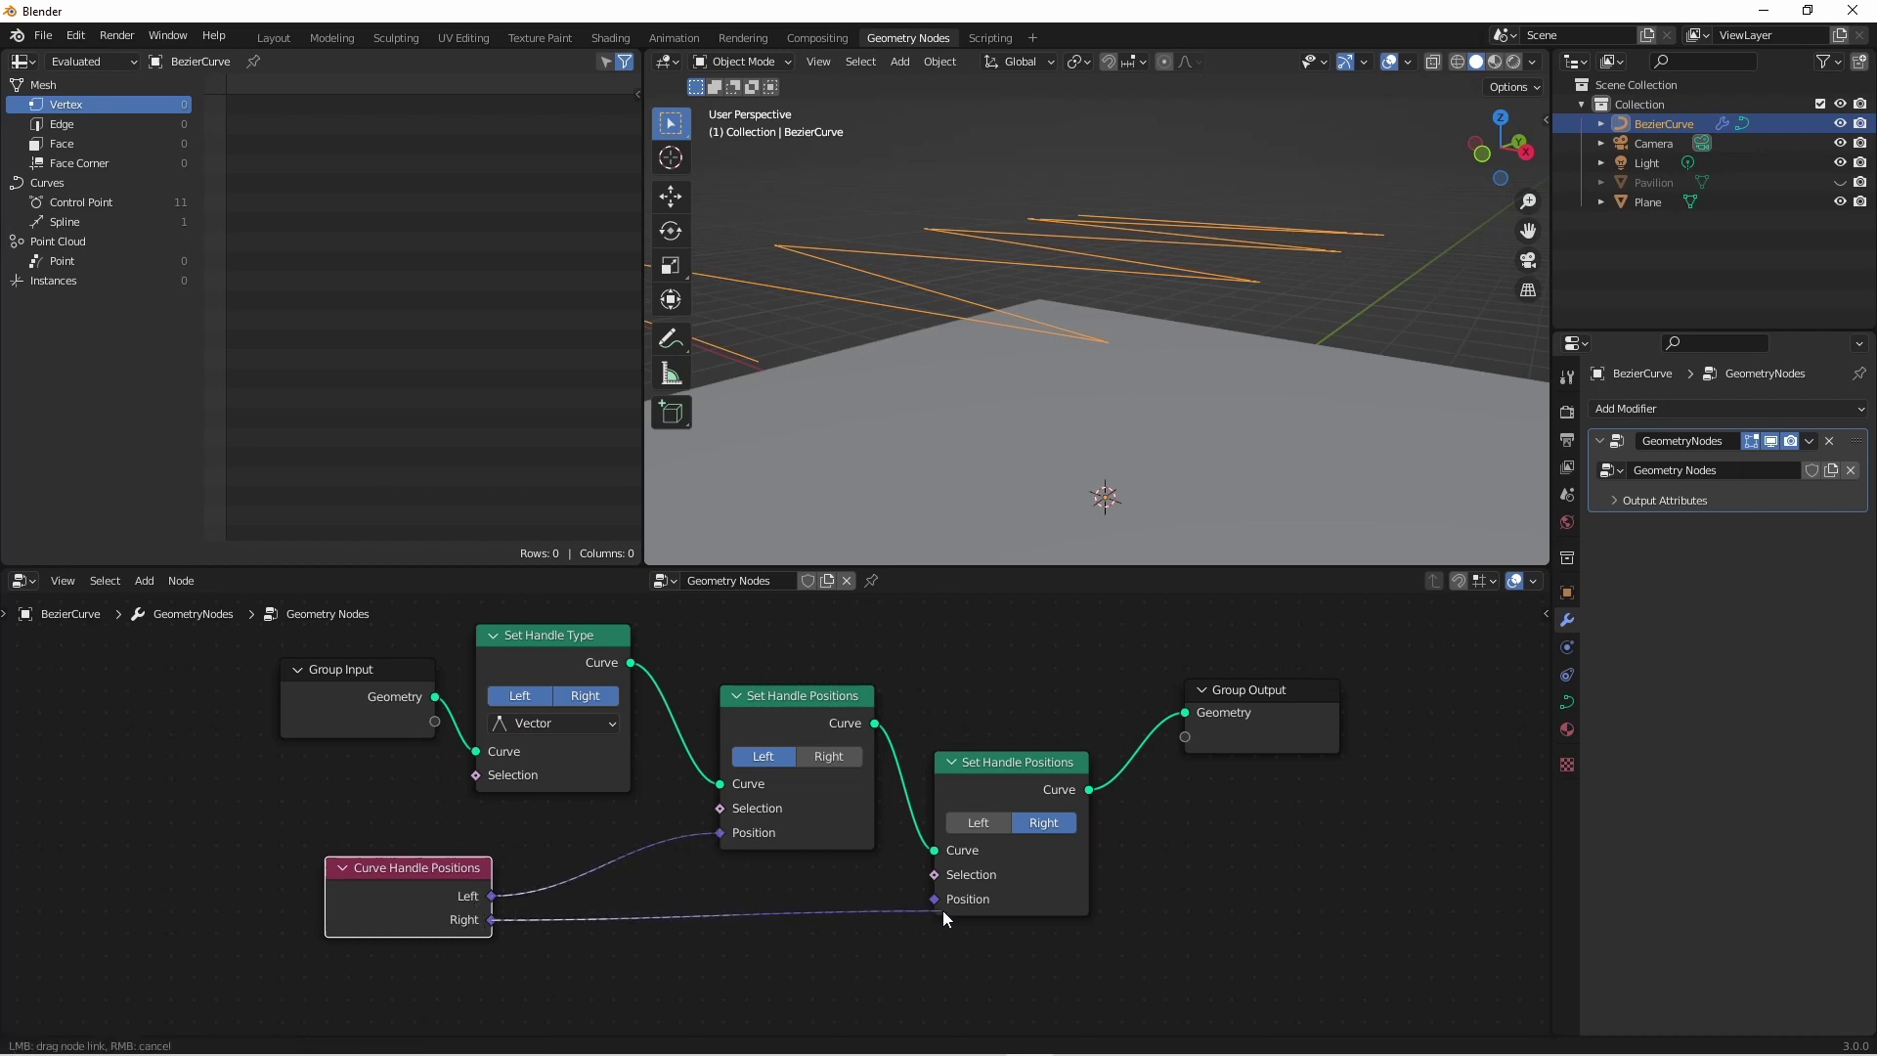
left_click_drag(942, 911, 917, 895)
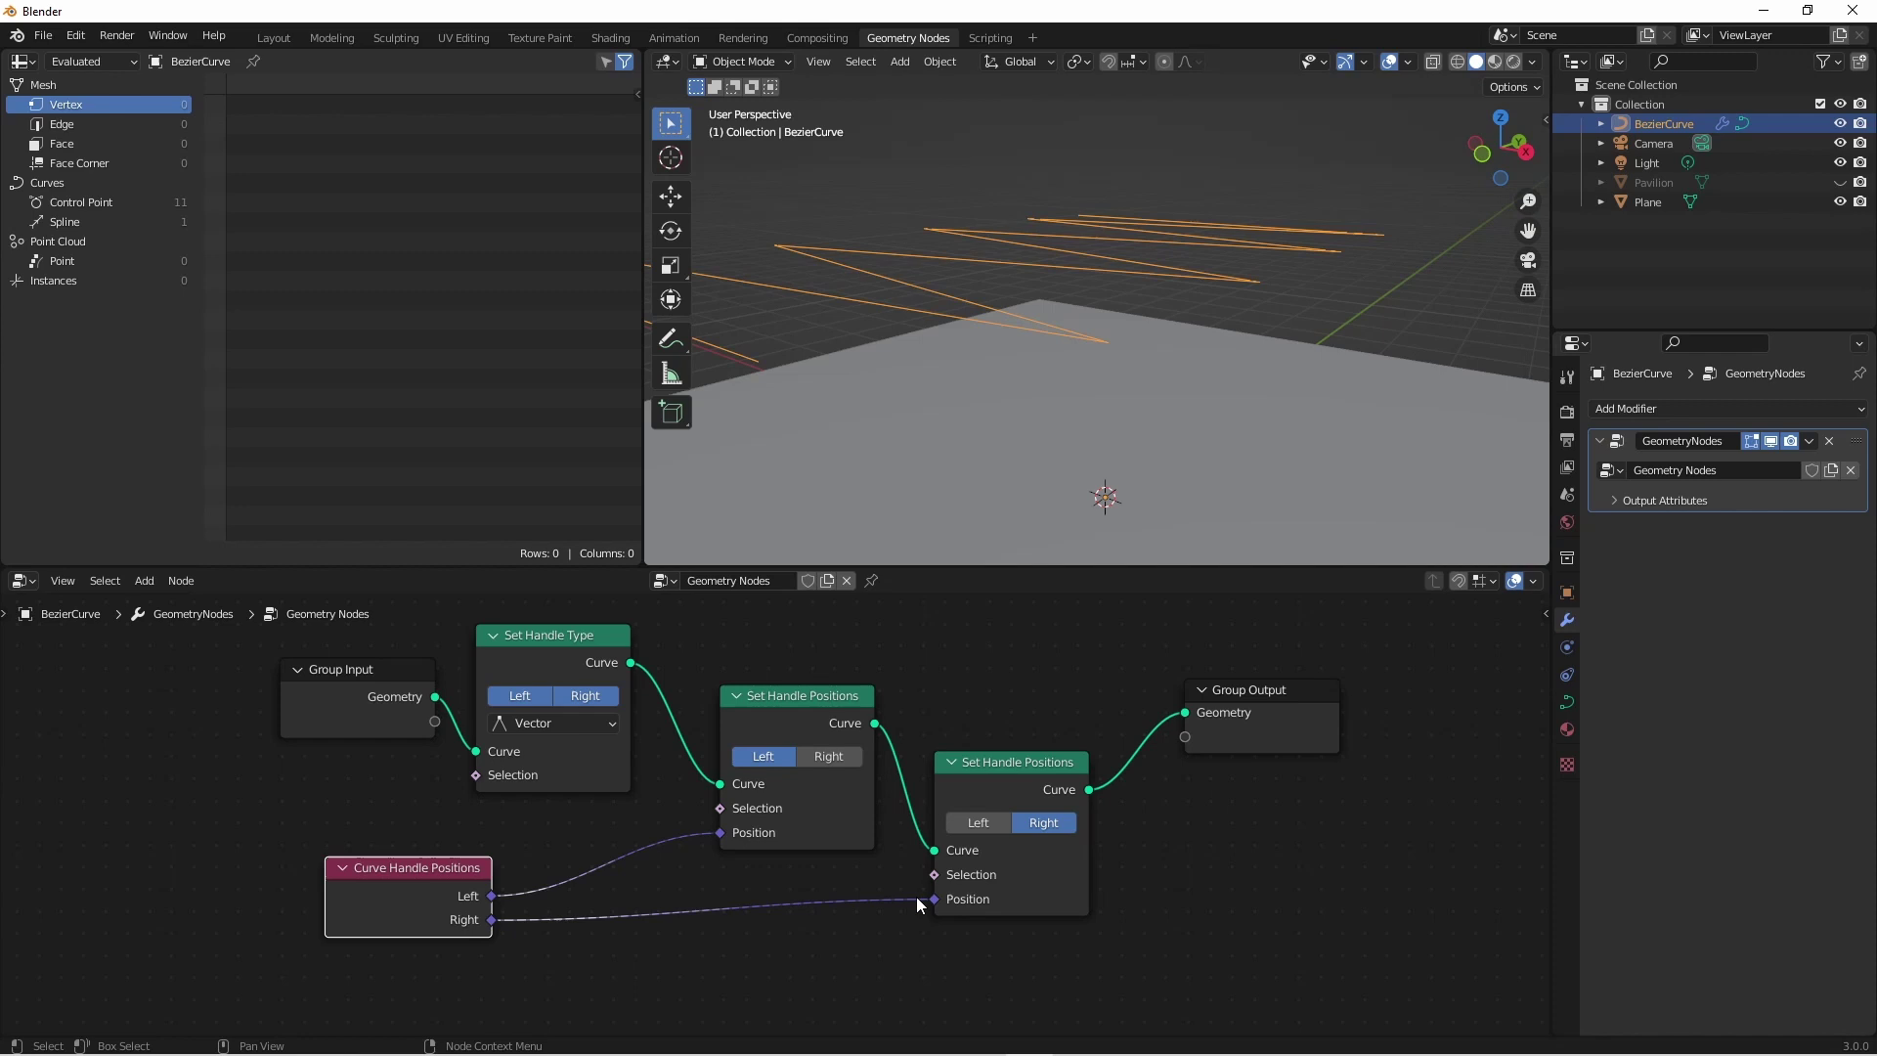
left_click_drag(409, 868, 382, 830)
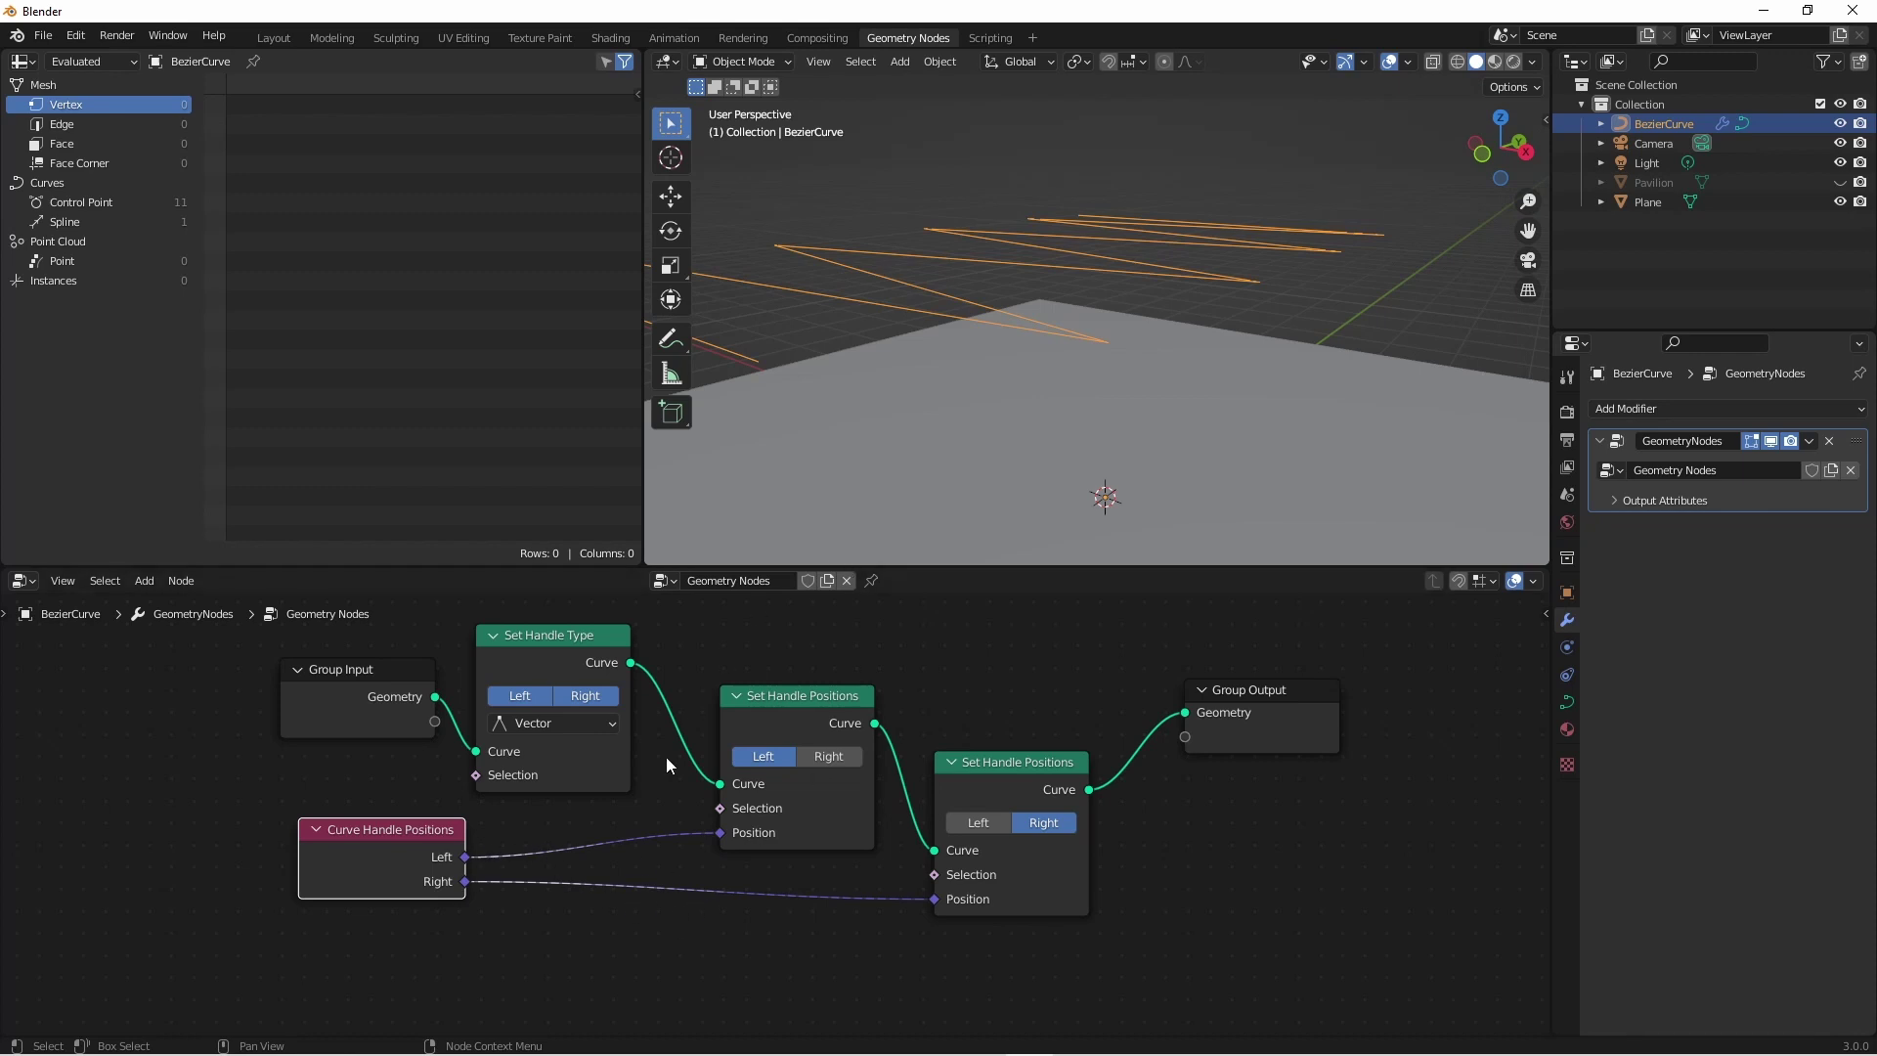
Put a Vector Math node set to Subtract on both the Left and Right Position links.
key("shift+a")
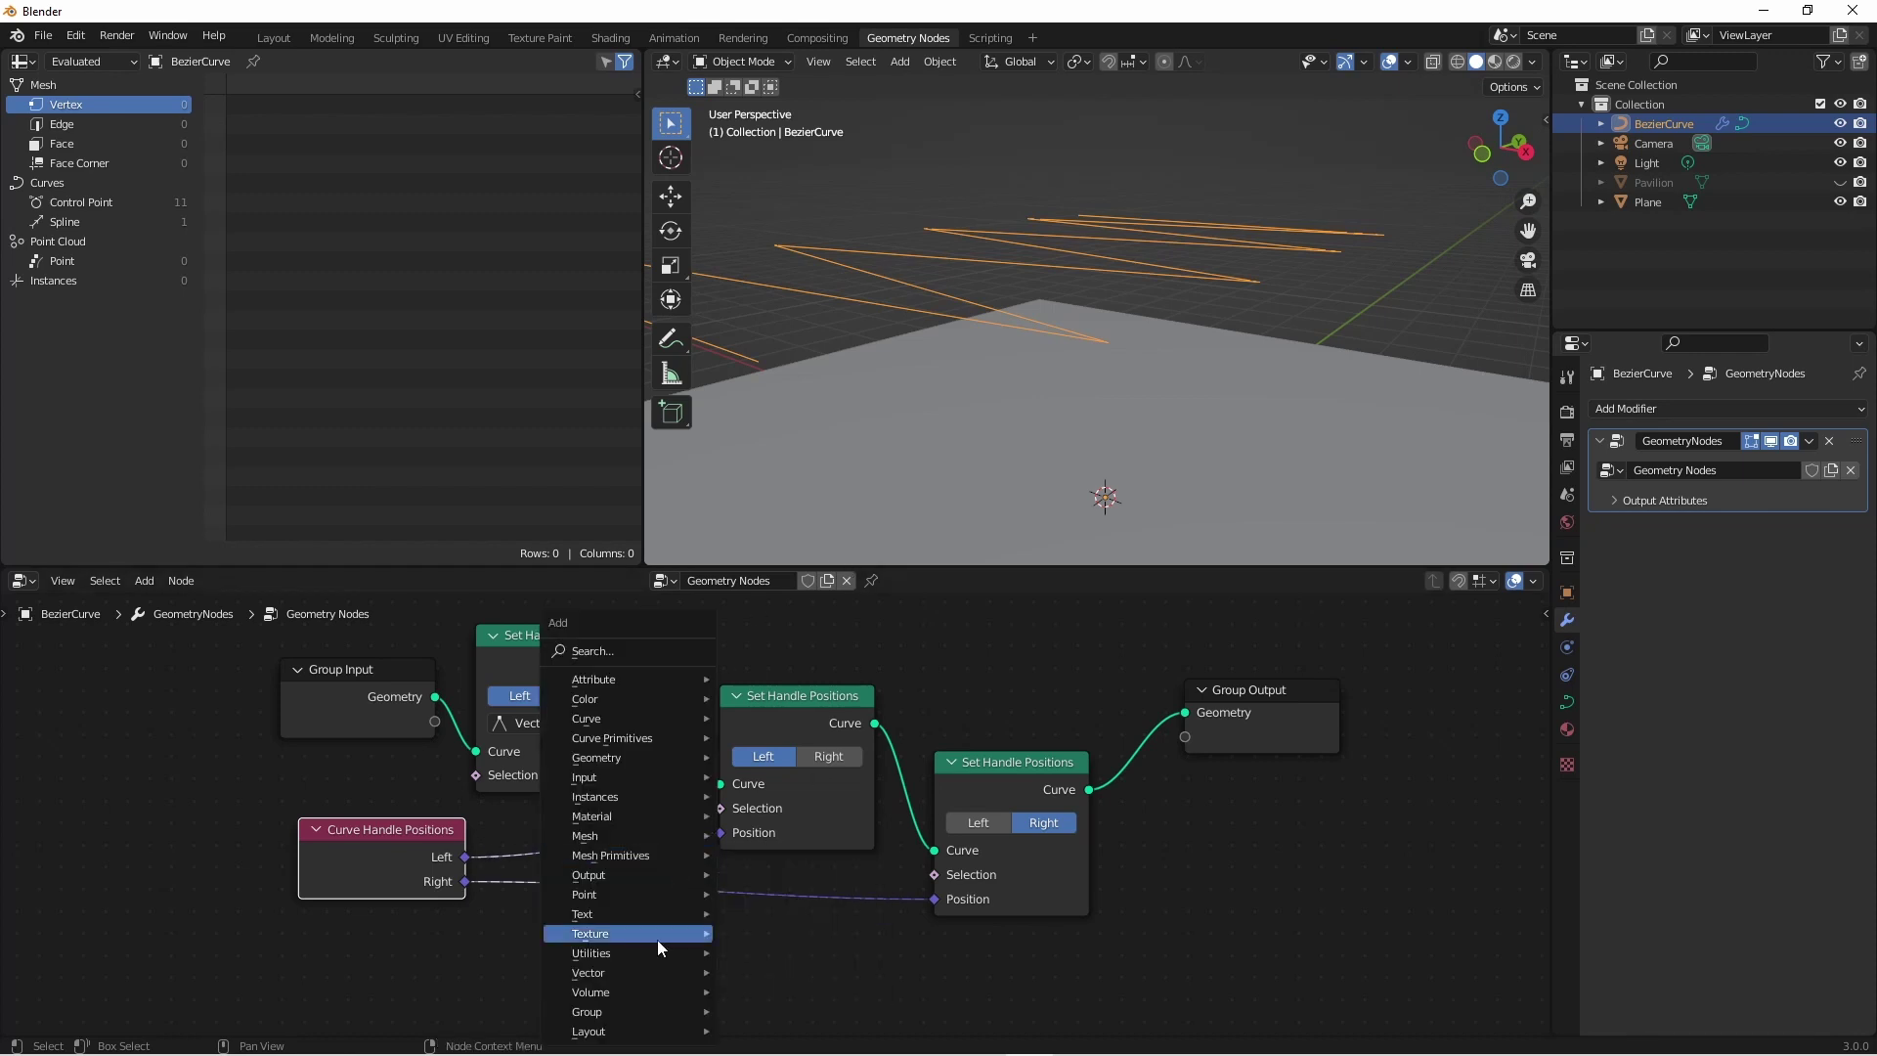
left_click(657, 940)
left_click(735, 708)
key("shift+d")
left_click(737, 913)
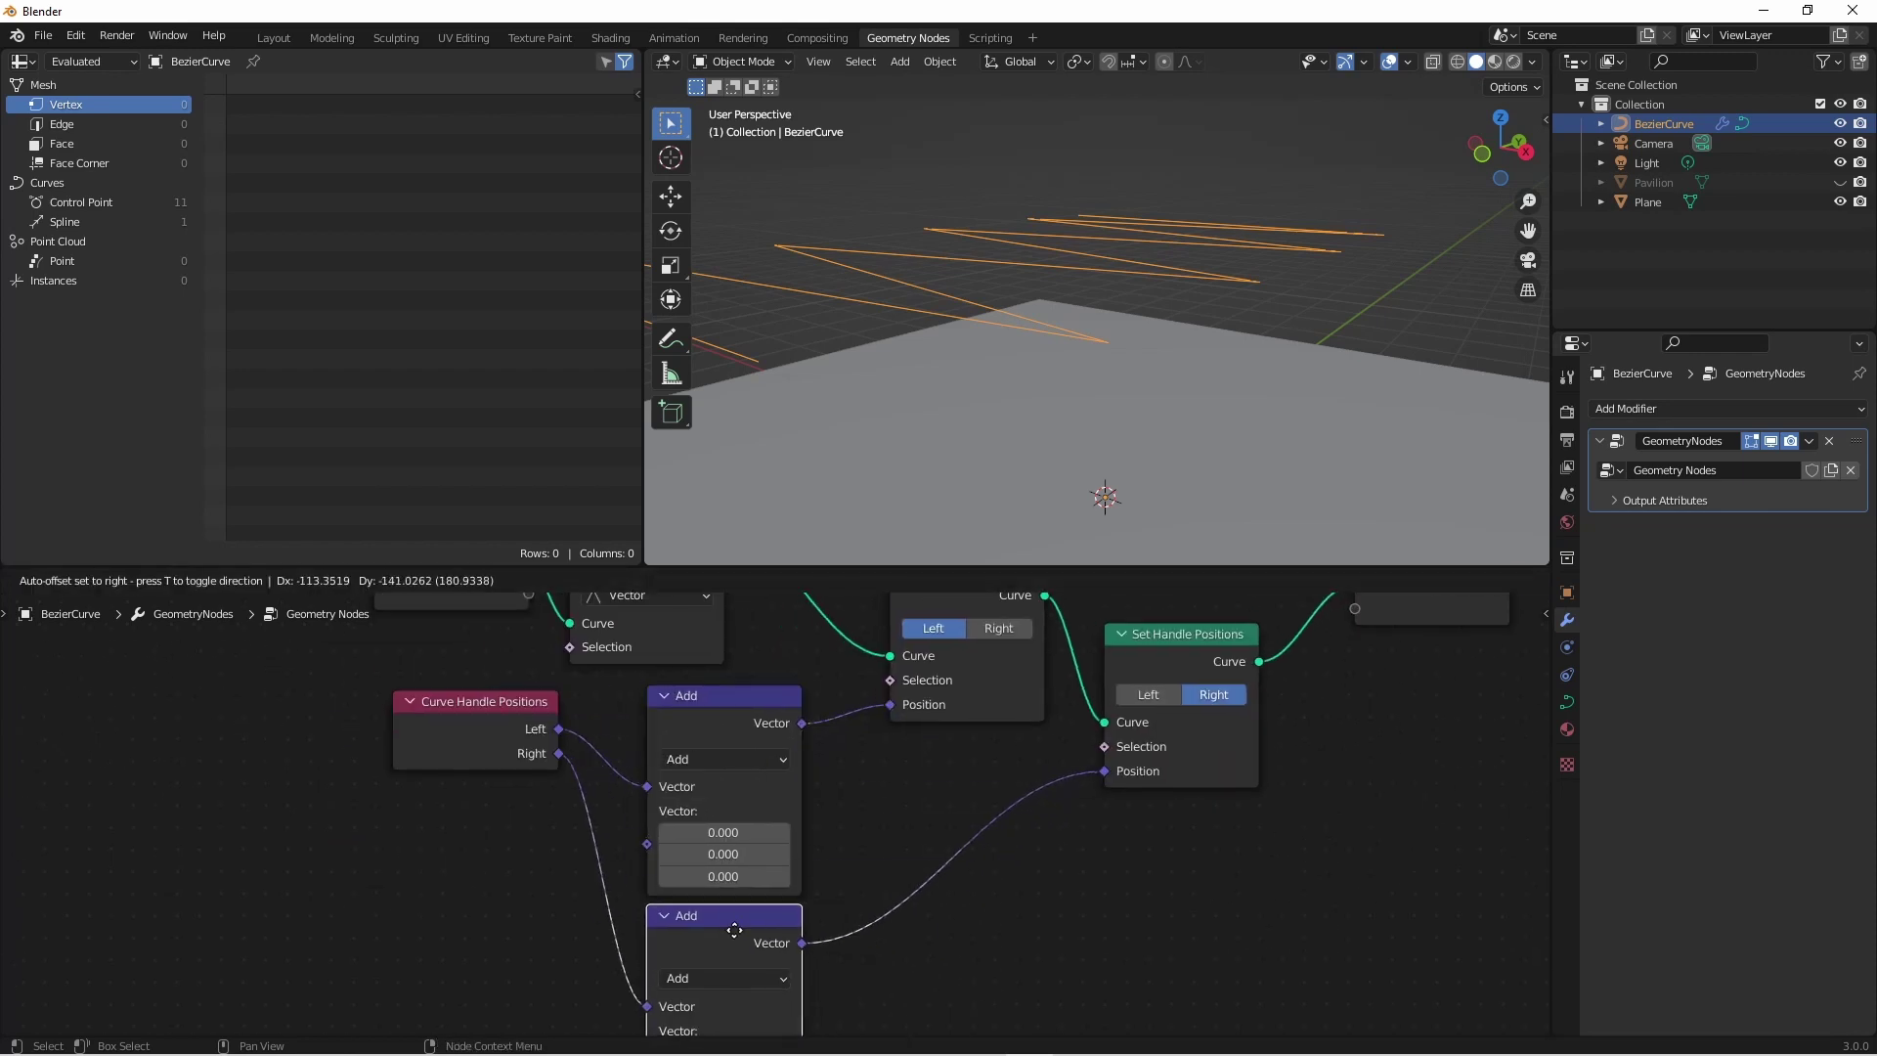
scroll(1060, 758, "down", 1)
left_click(789, 686)
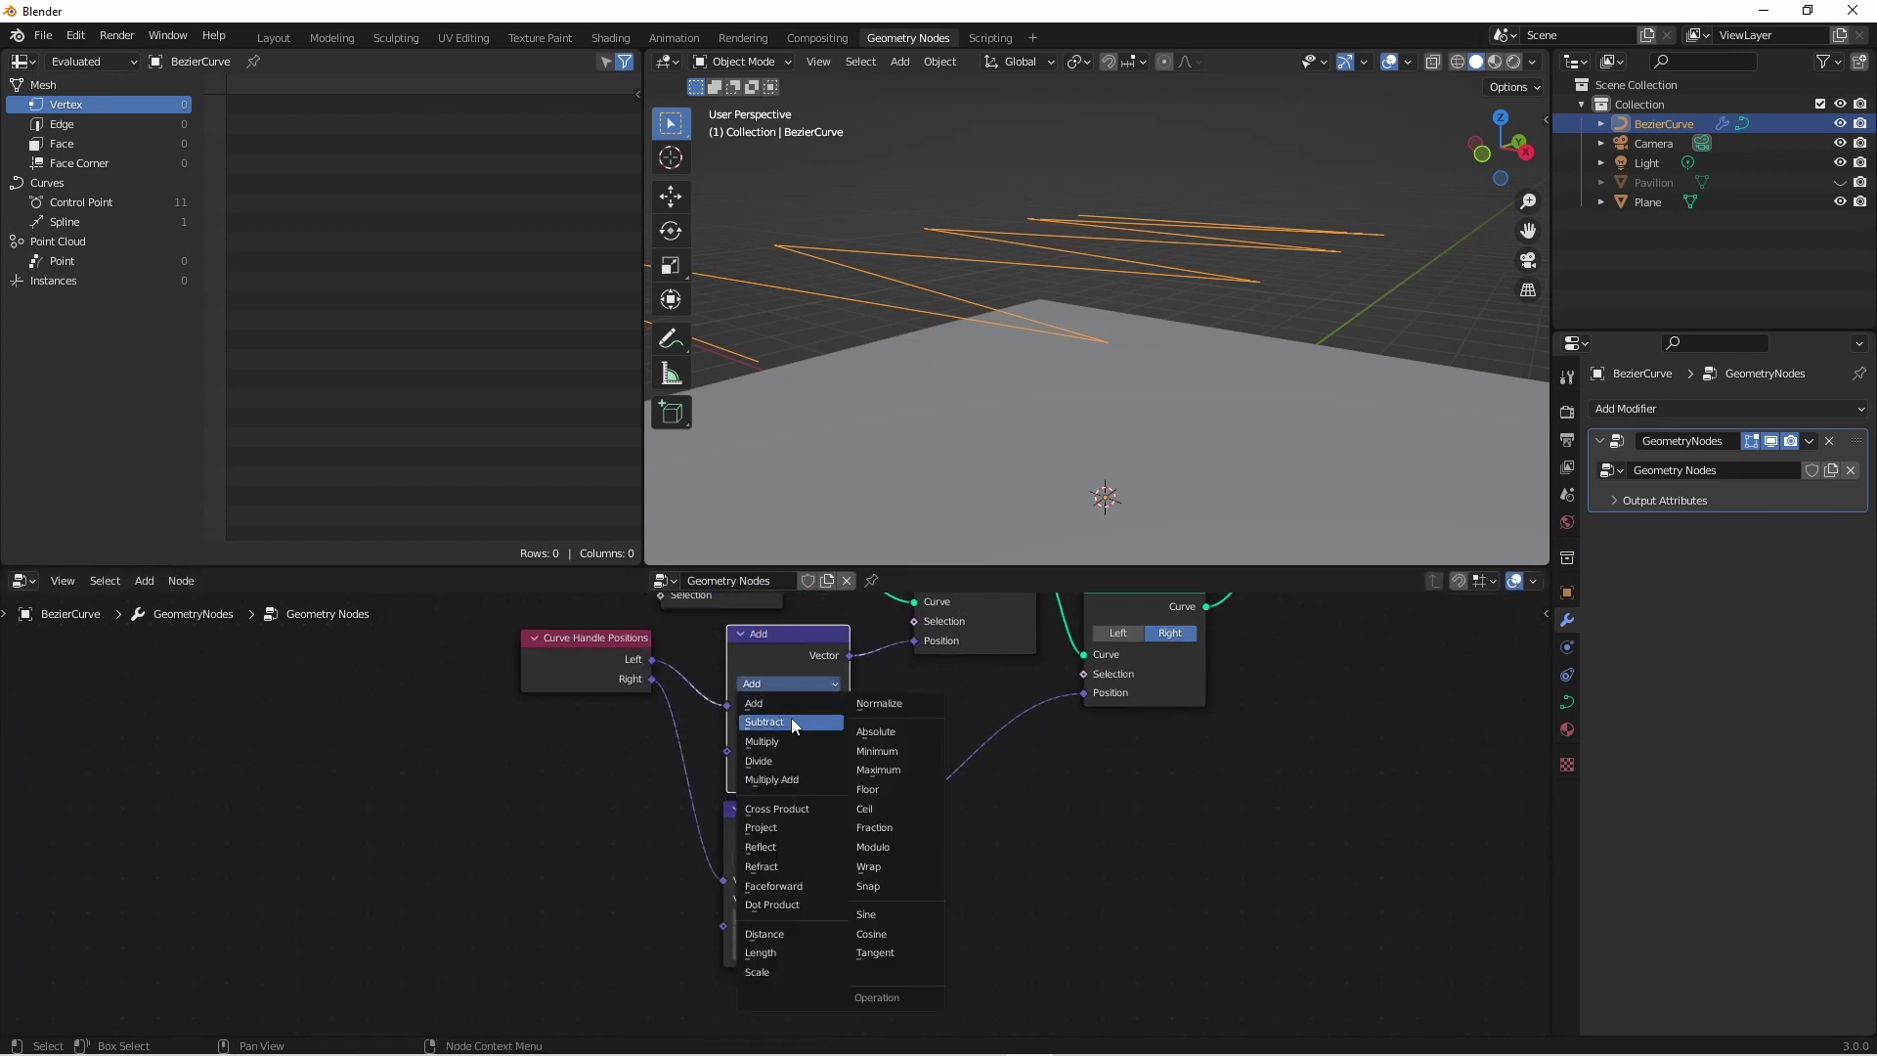
left_click(792, 722)
left_click(788, 857)
left_click(791, 765)
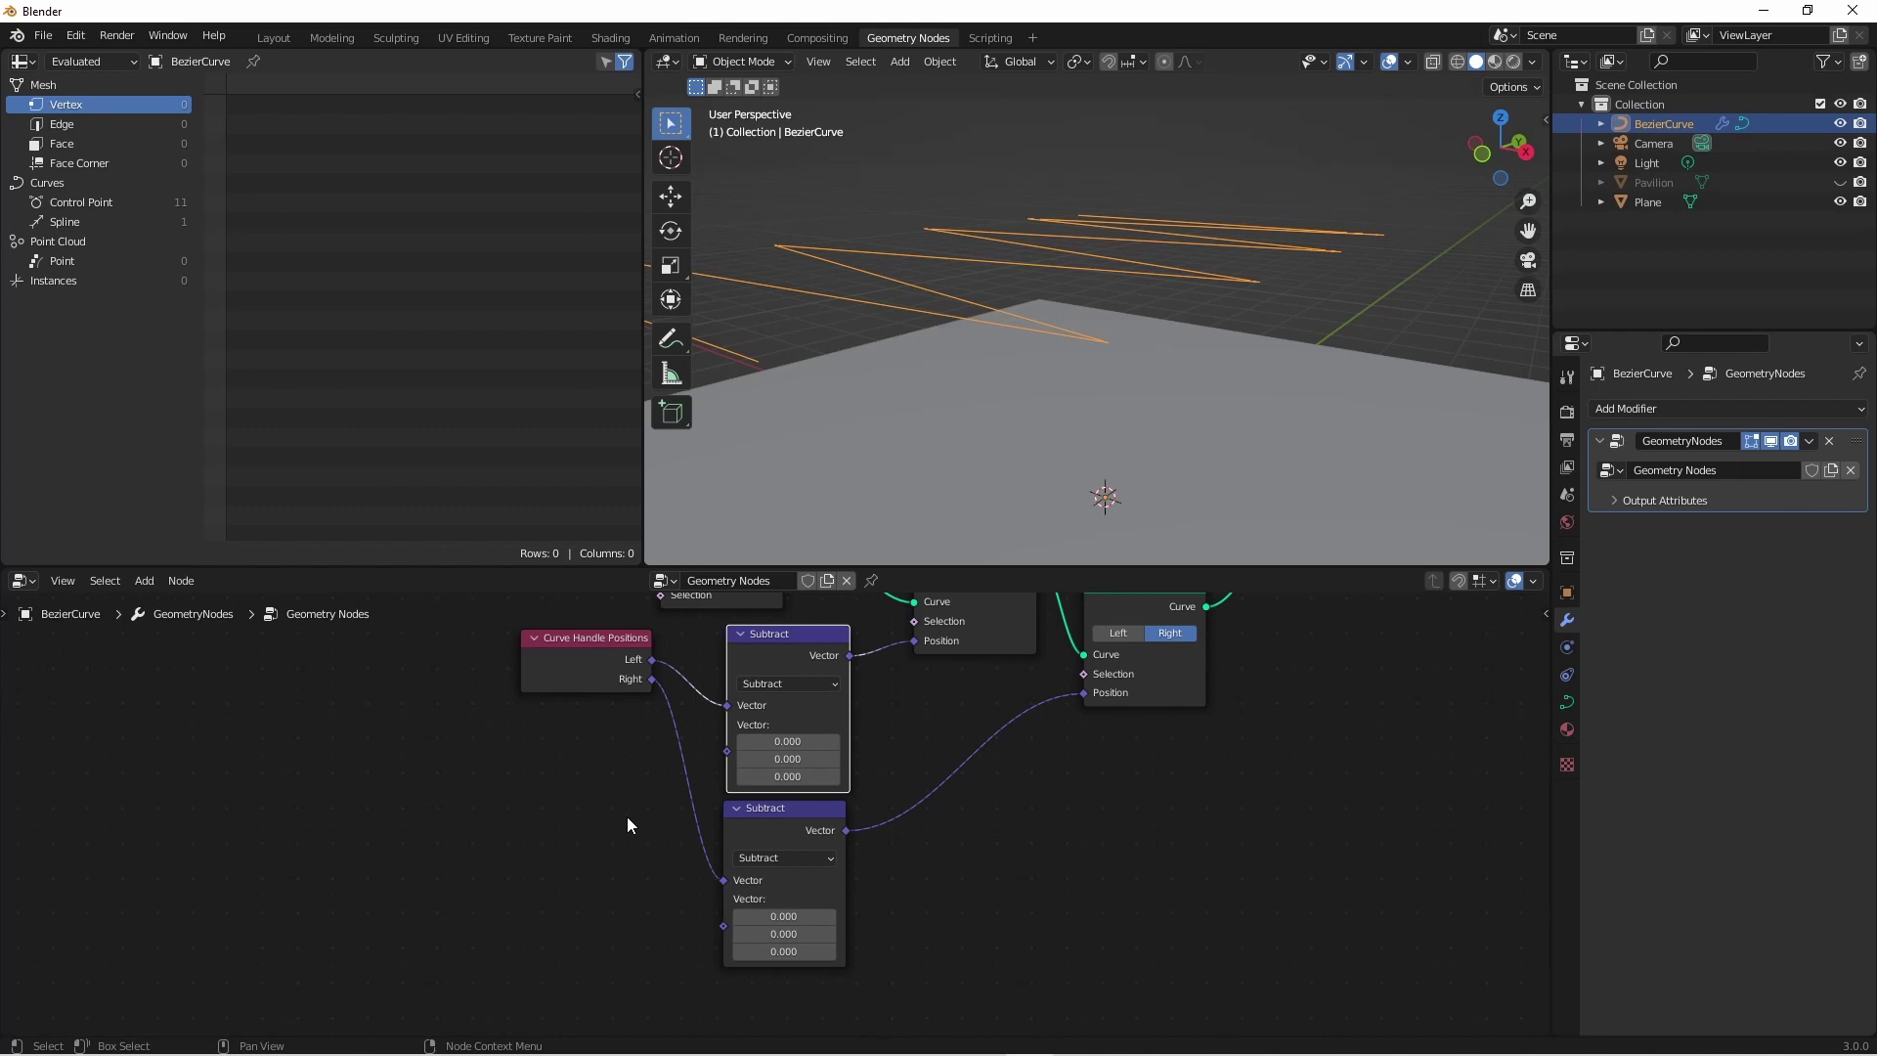
Feed one Vector input node with Z 0.27 into both Subtract nodes.
key("shift+a")
mouse_move(577, 623)
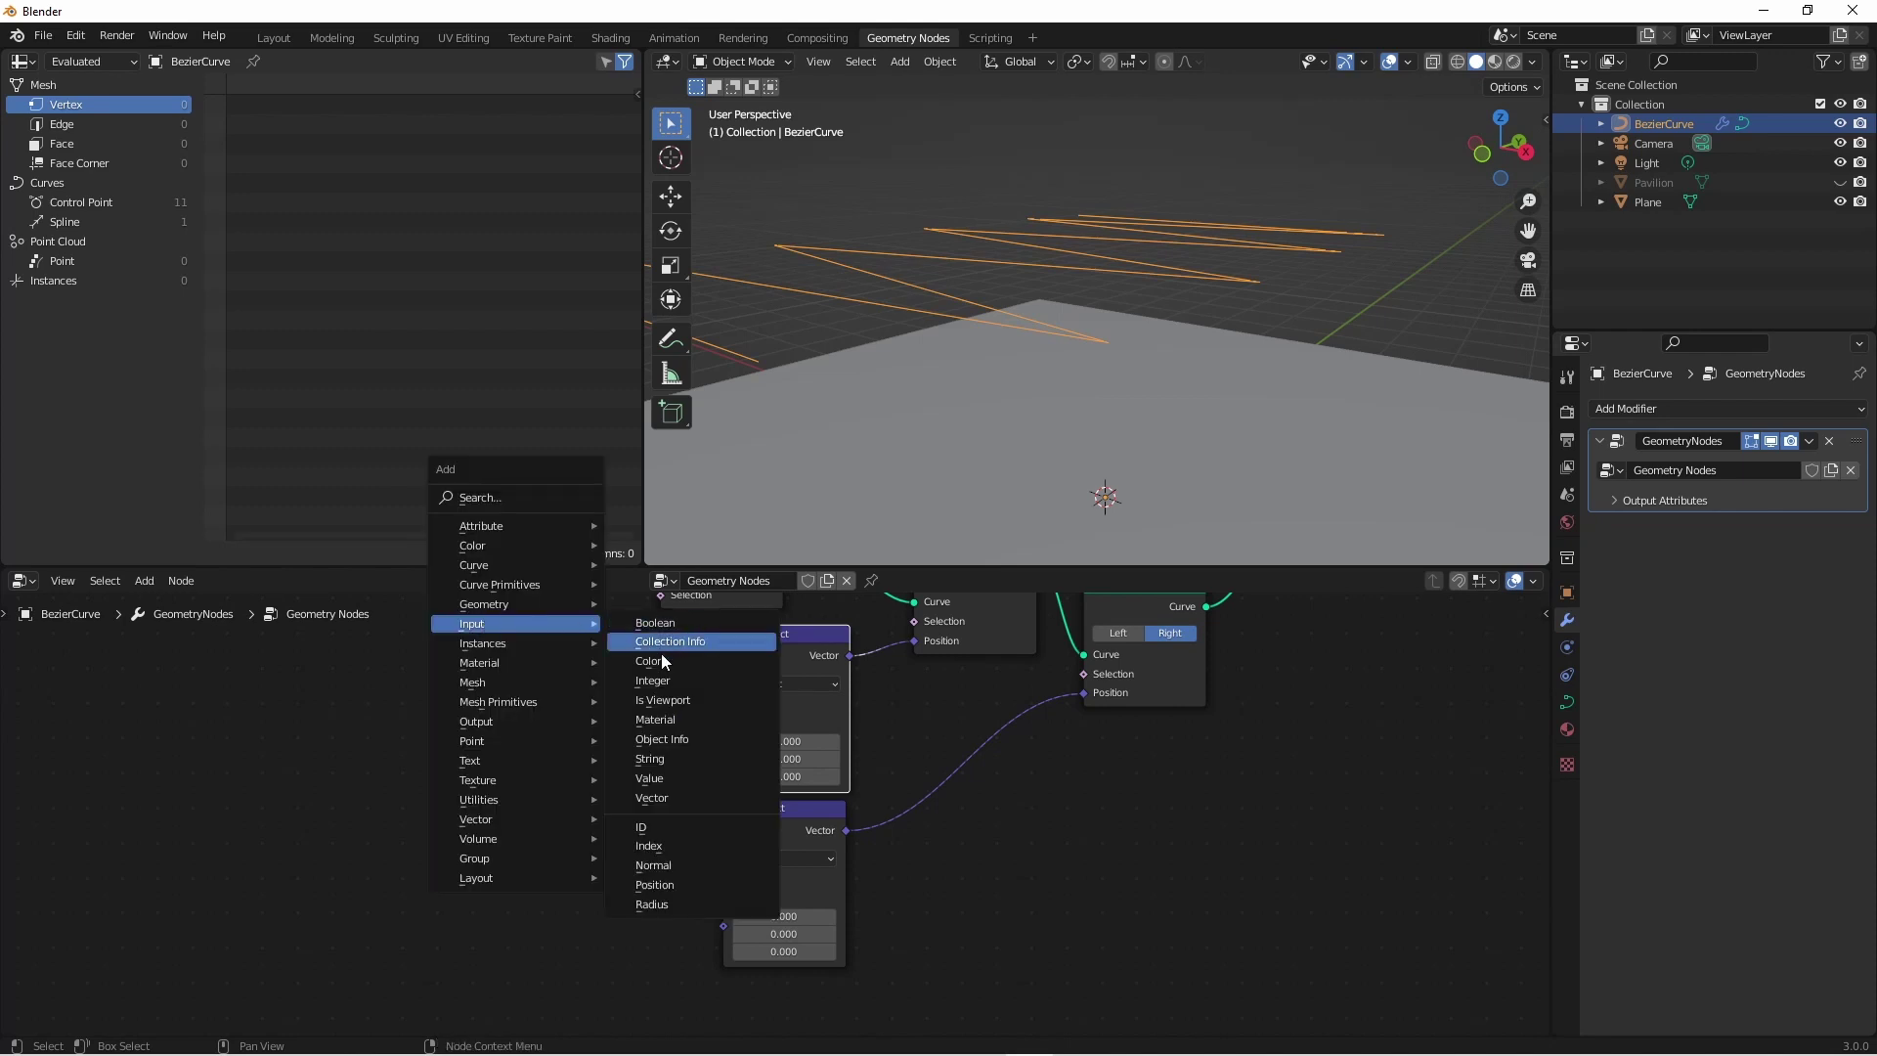
left_click(678, 795)
left_click(641, 812)
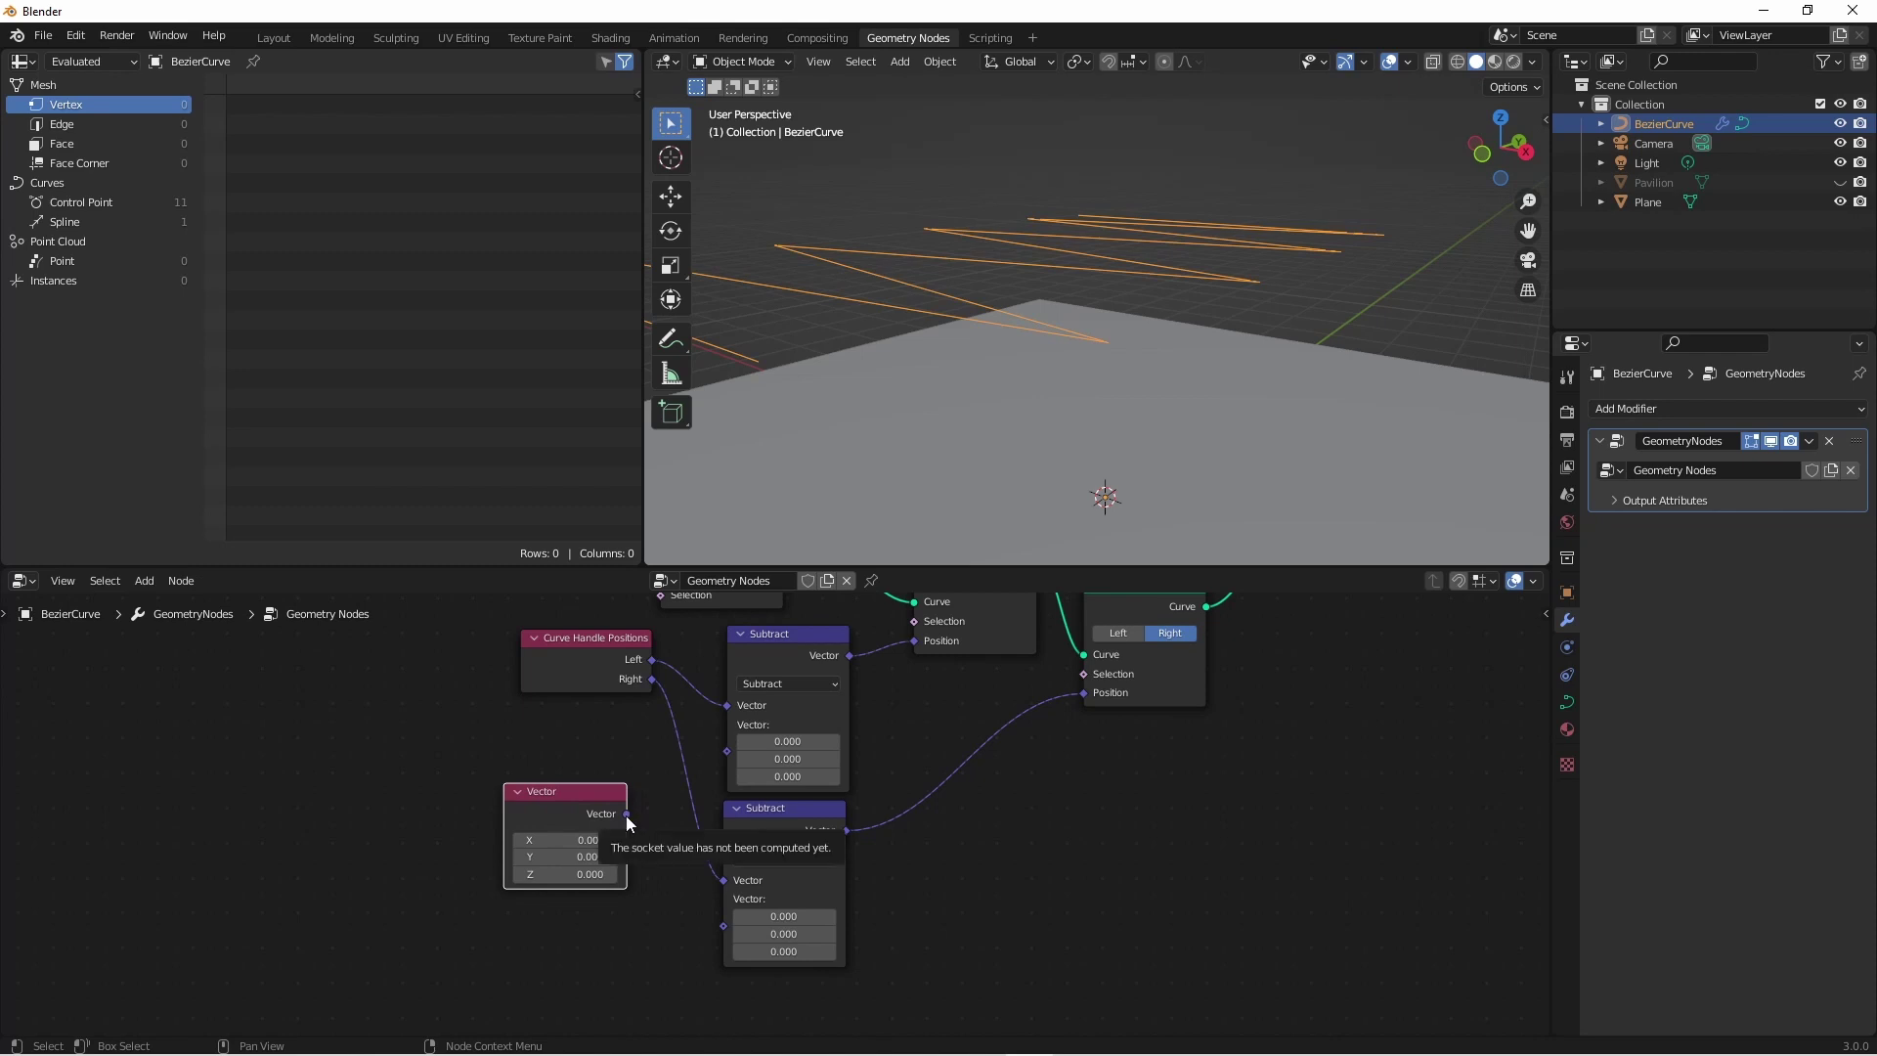
left_click_drag(627, 813, 726, 751)
left_click_drag(626, 814, 723, 925)
left_click_drag(769, 815, 773, 765)
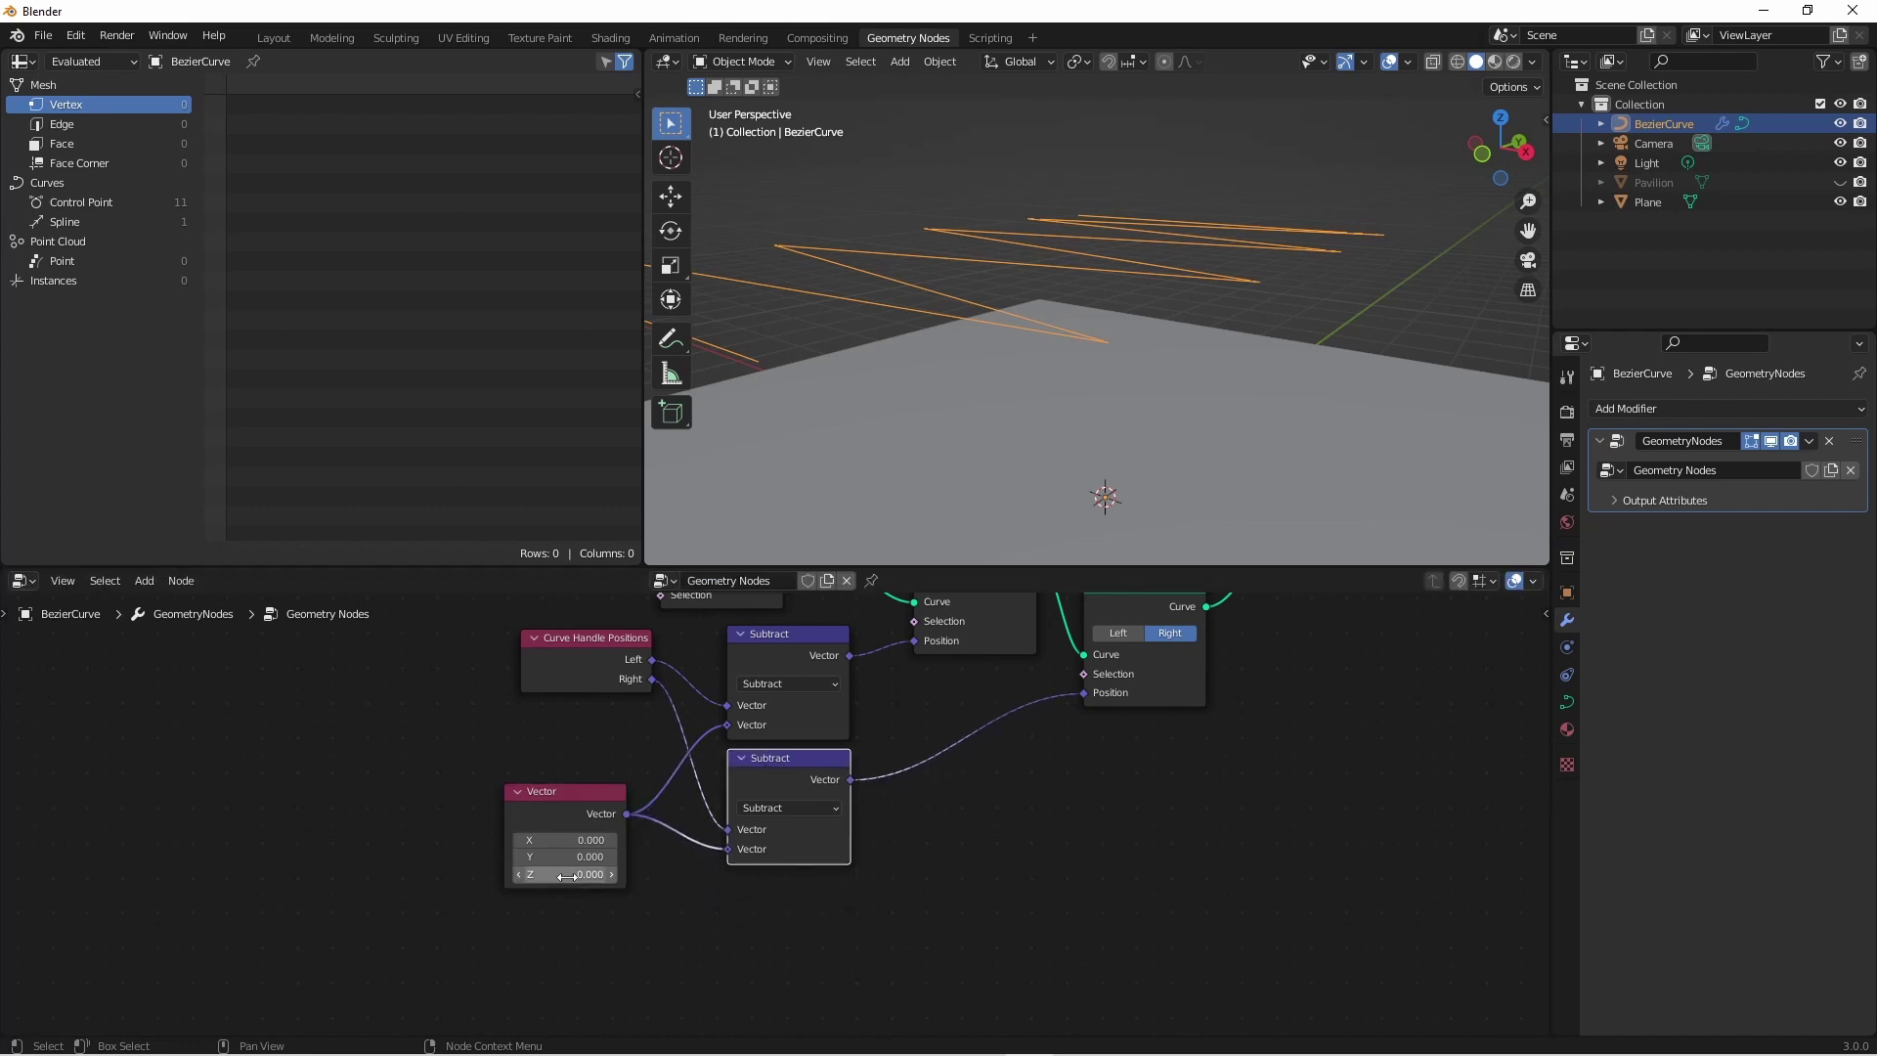
left_click_drag(559, 877, 586, 877)
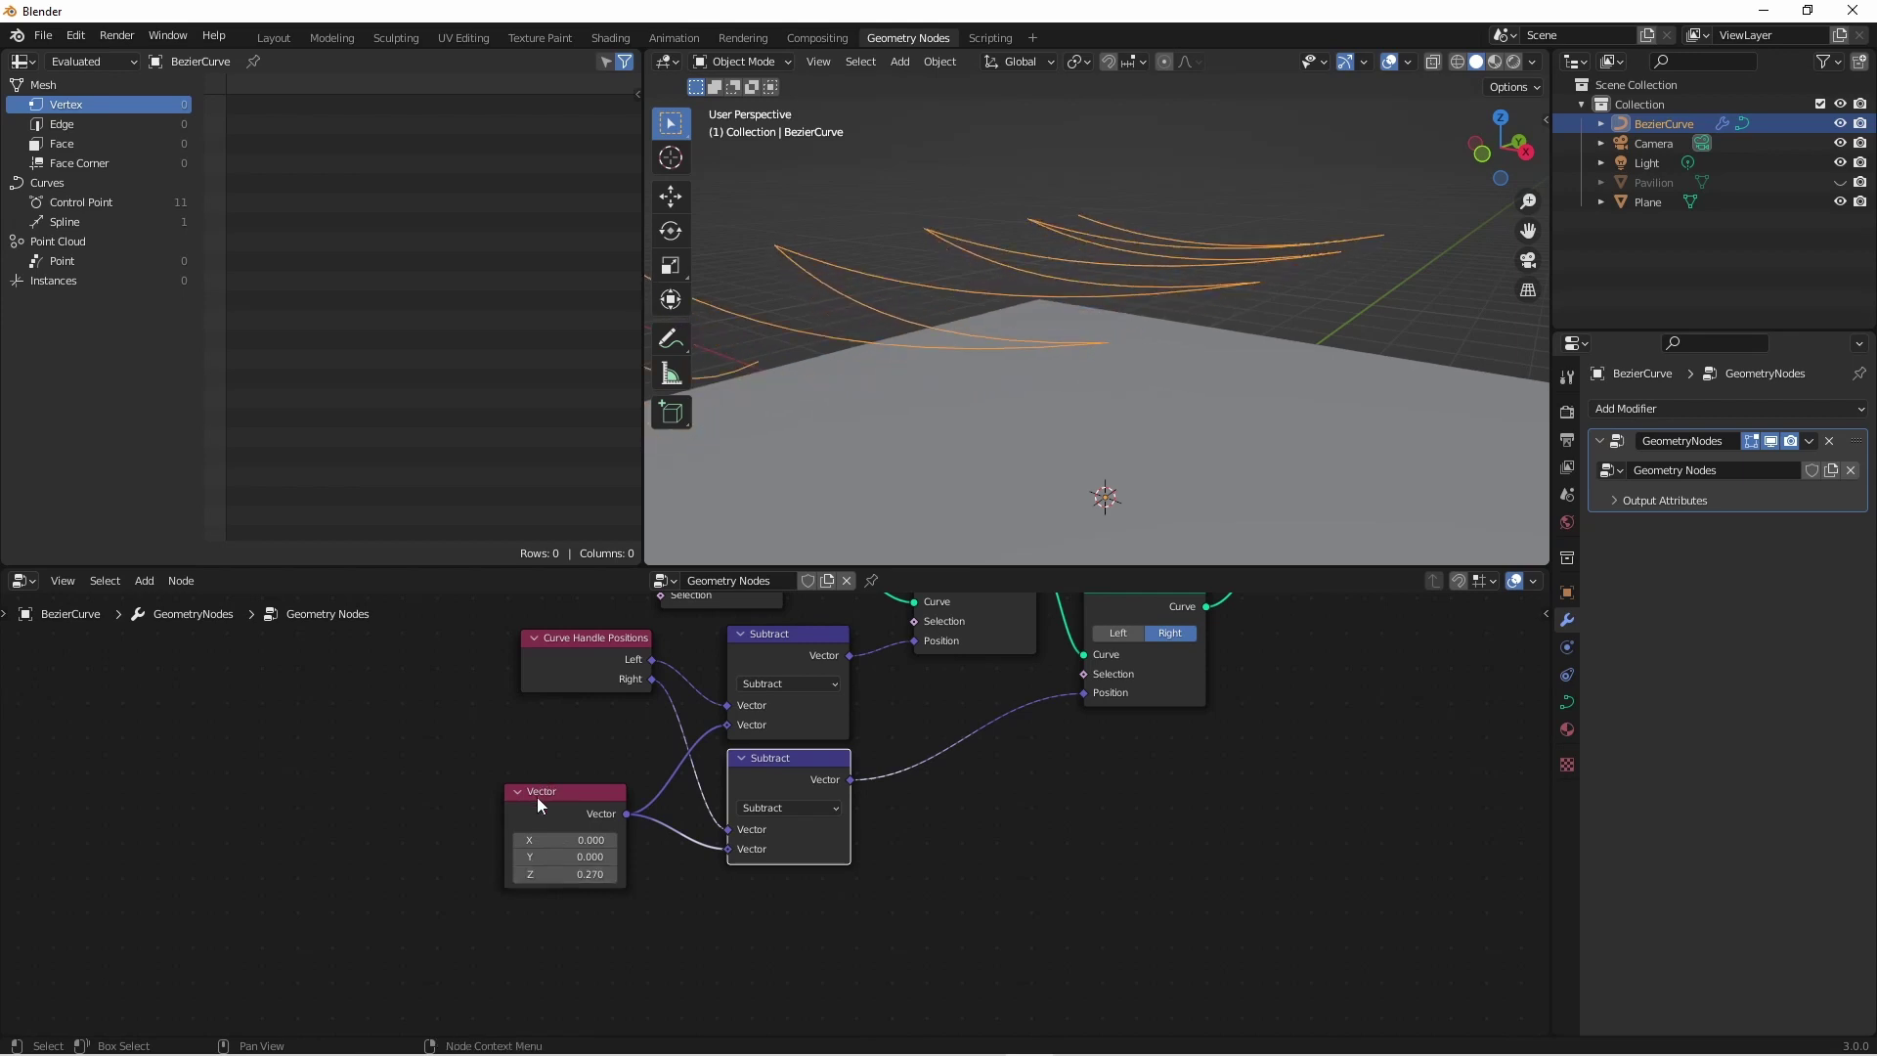
left_click_drag(536, 796, 555, 759)
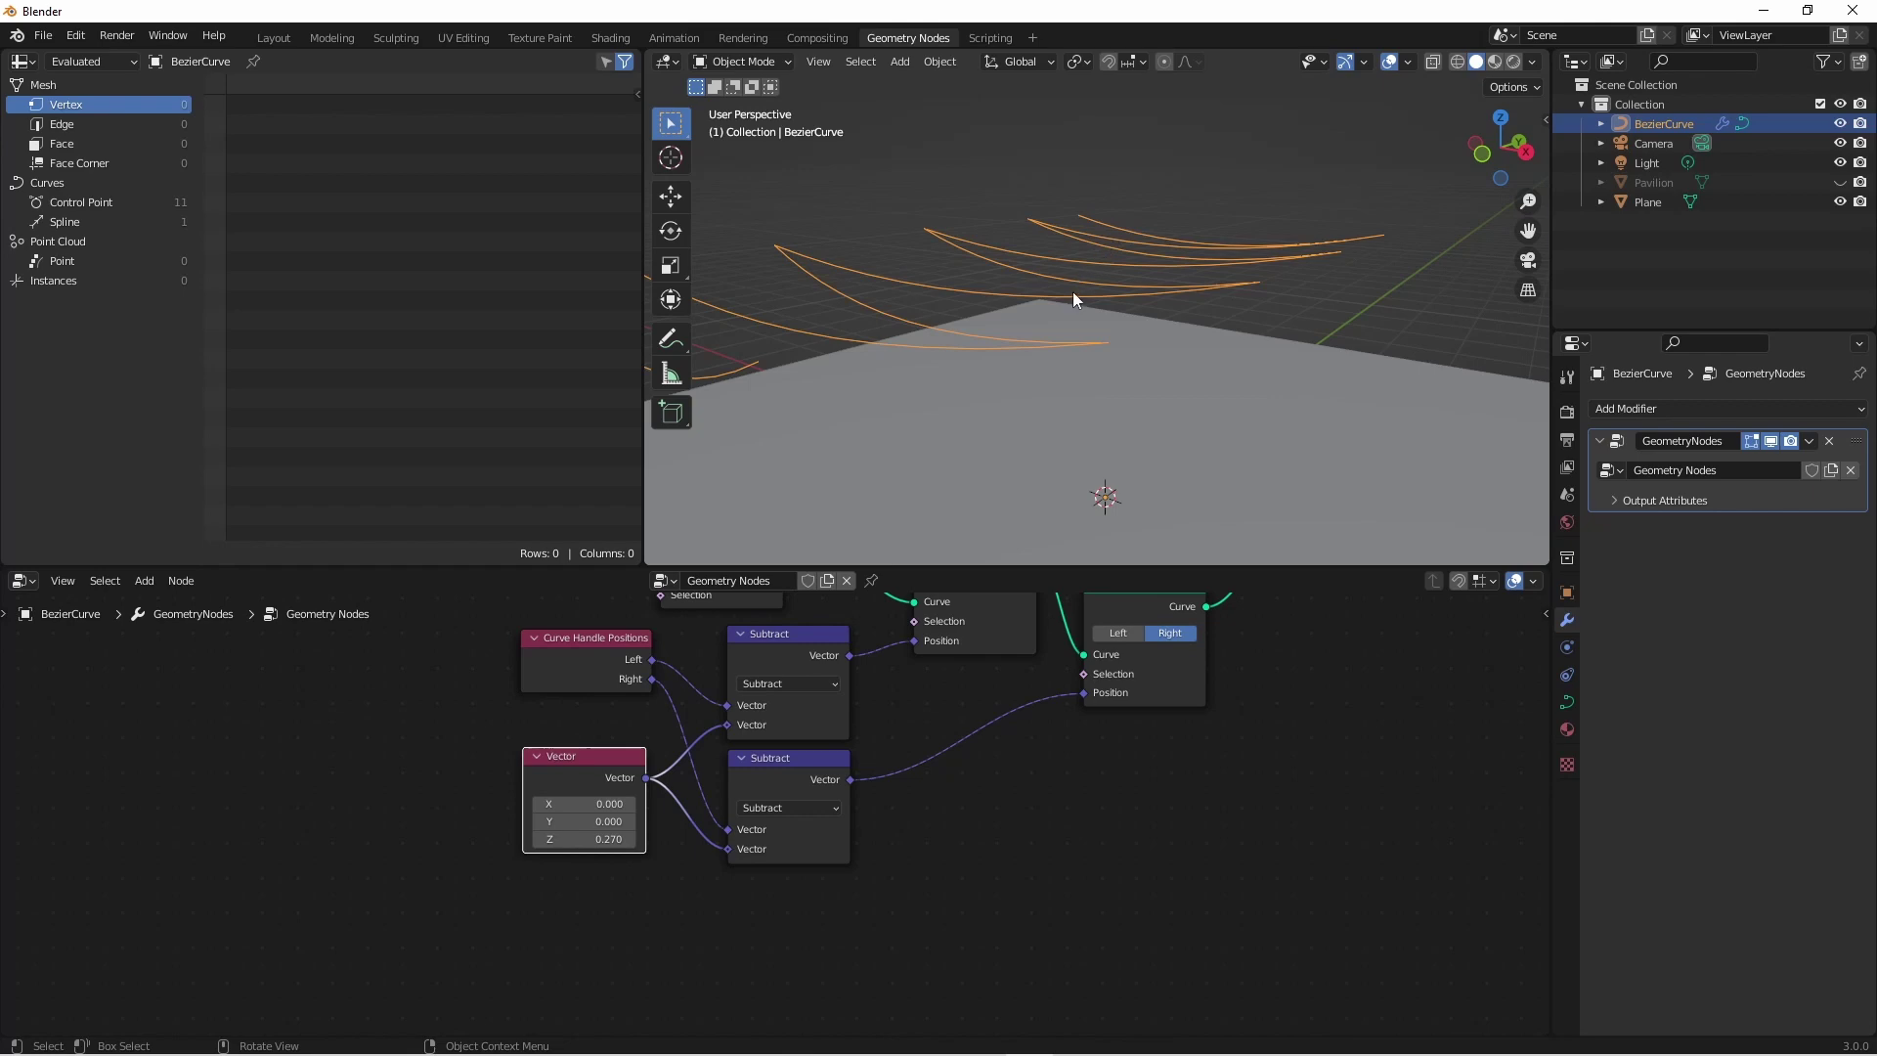
Unhide the pavilion and orbit to see the sagging cables under its roof.
key("alt+h")
middle_click_drag(1071, 291, 1048, 344)
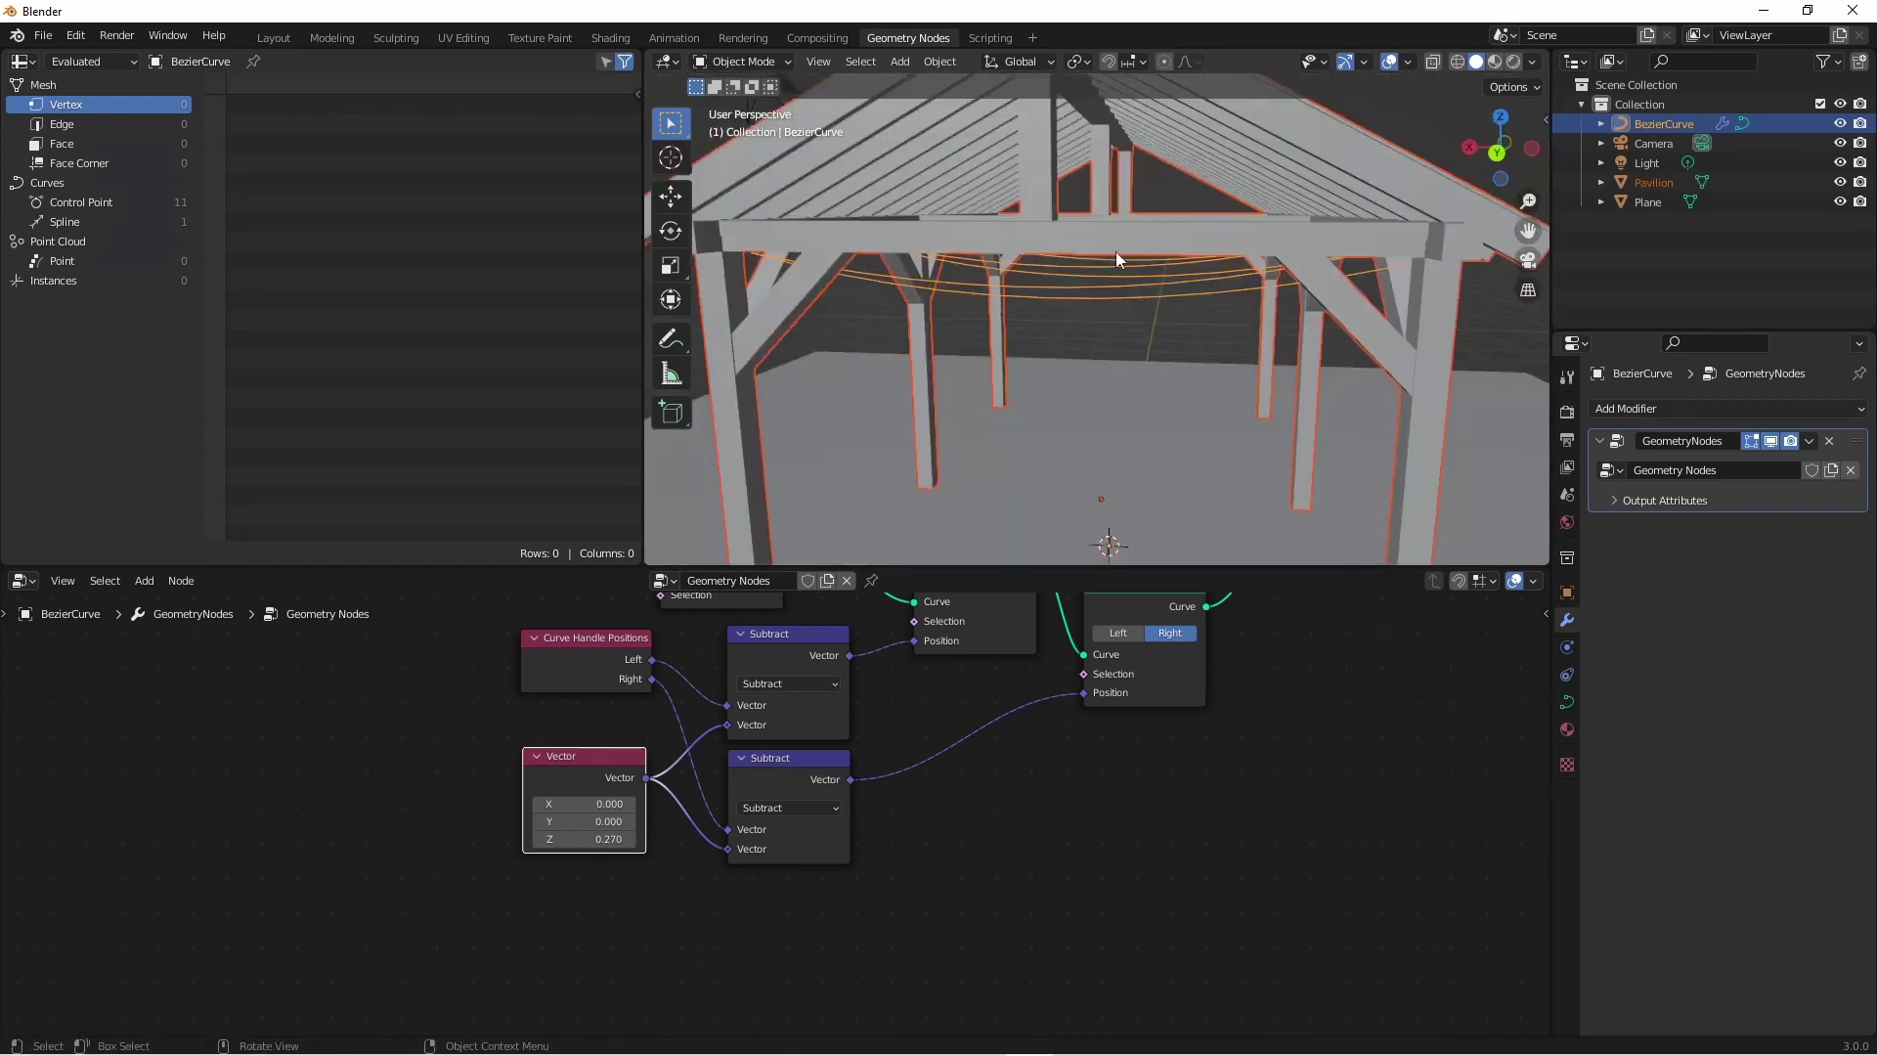
middle_click_drag(1116, 250, 943, 266)
scroll(648, 862, "down", 2)
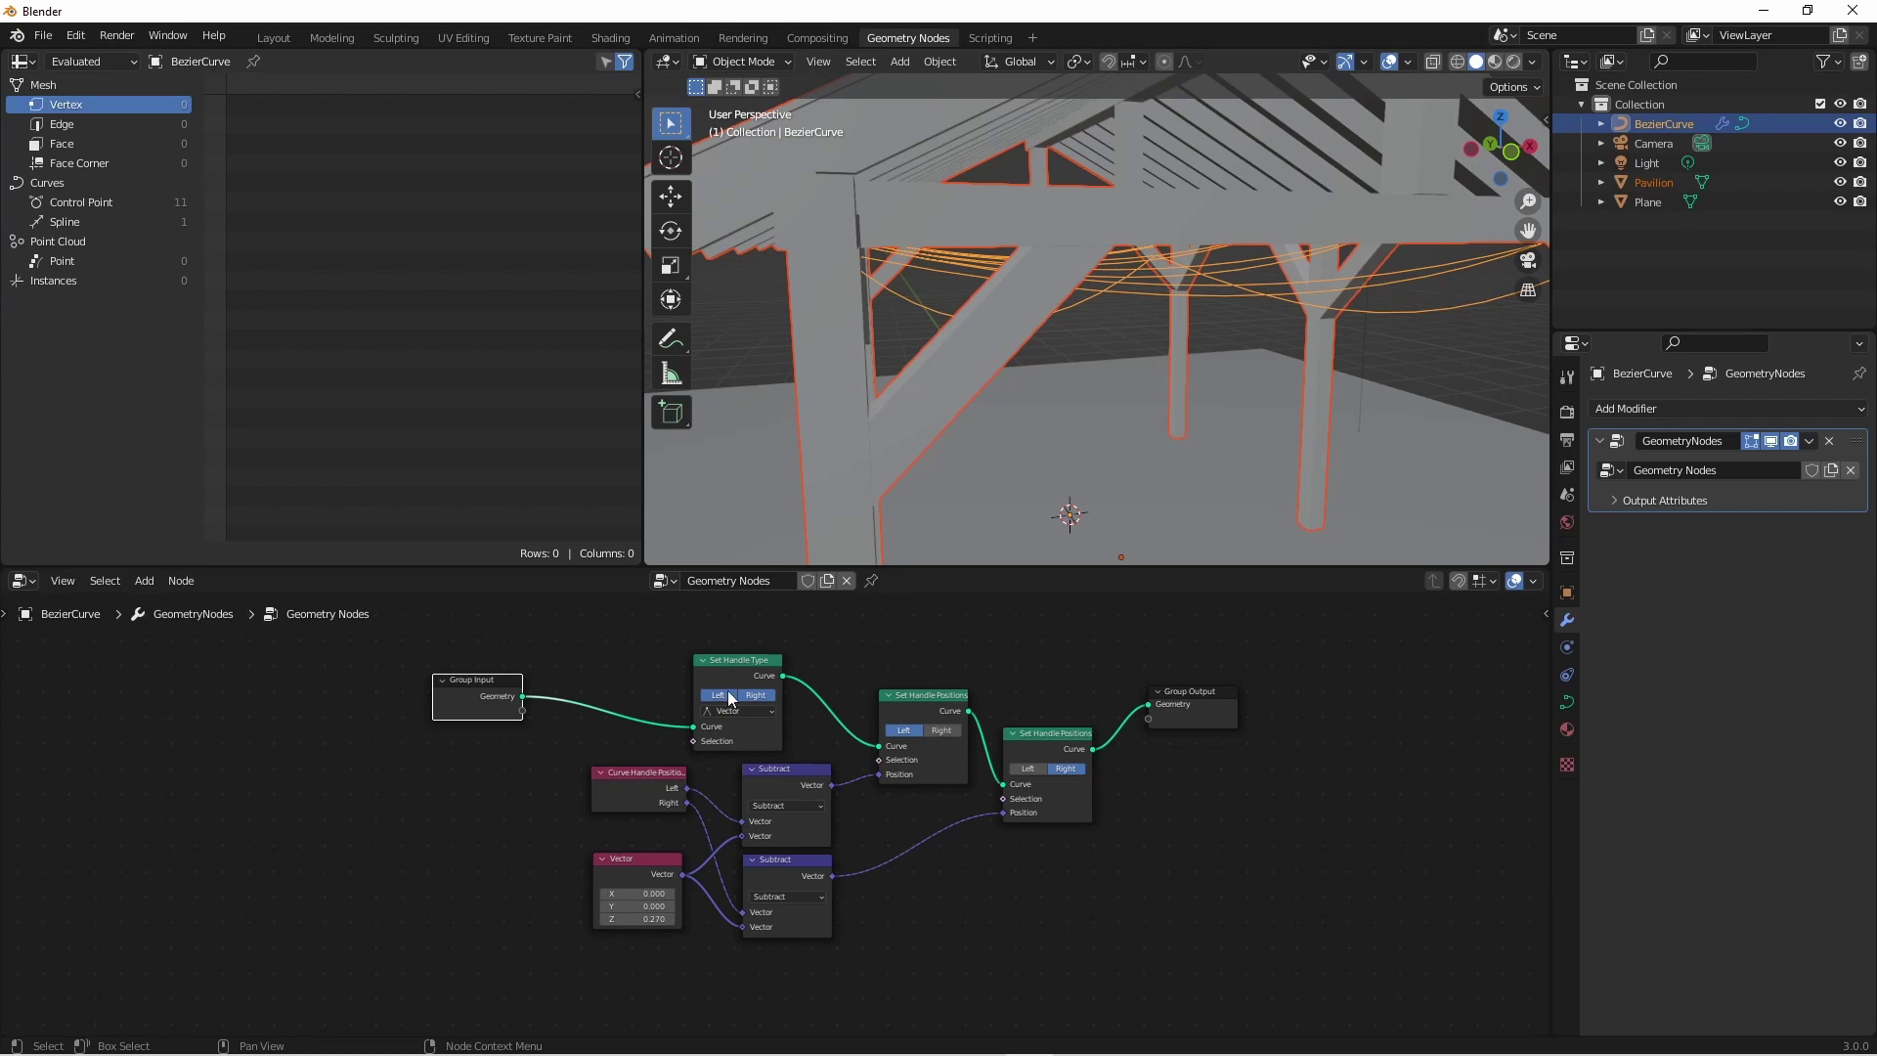
Box-select the handle-editing nodes, leaving the Vector node out.
left_click_drag(563, 635, 1113, 982)
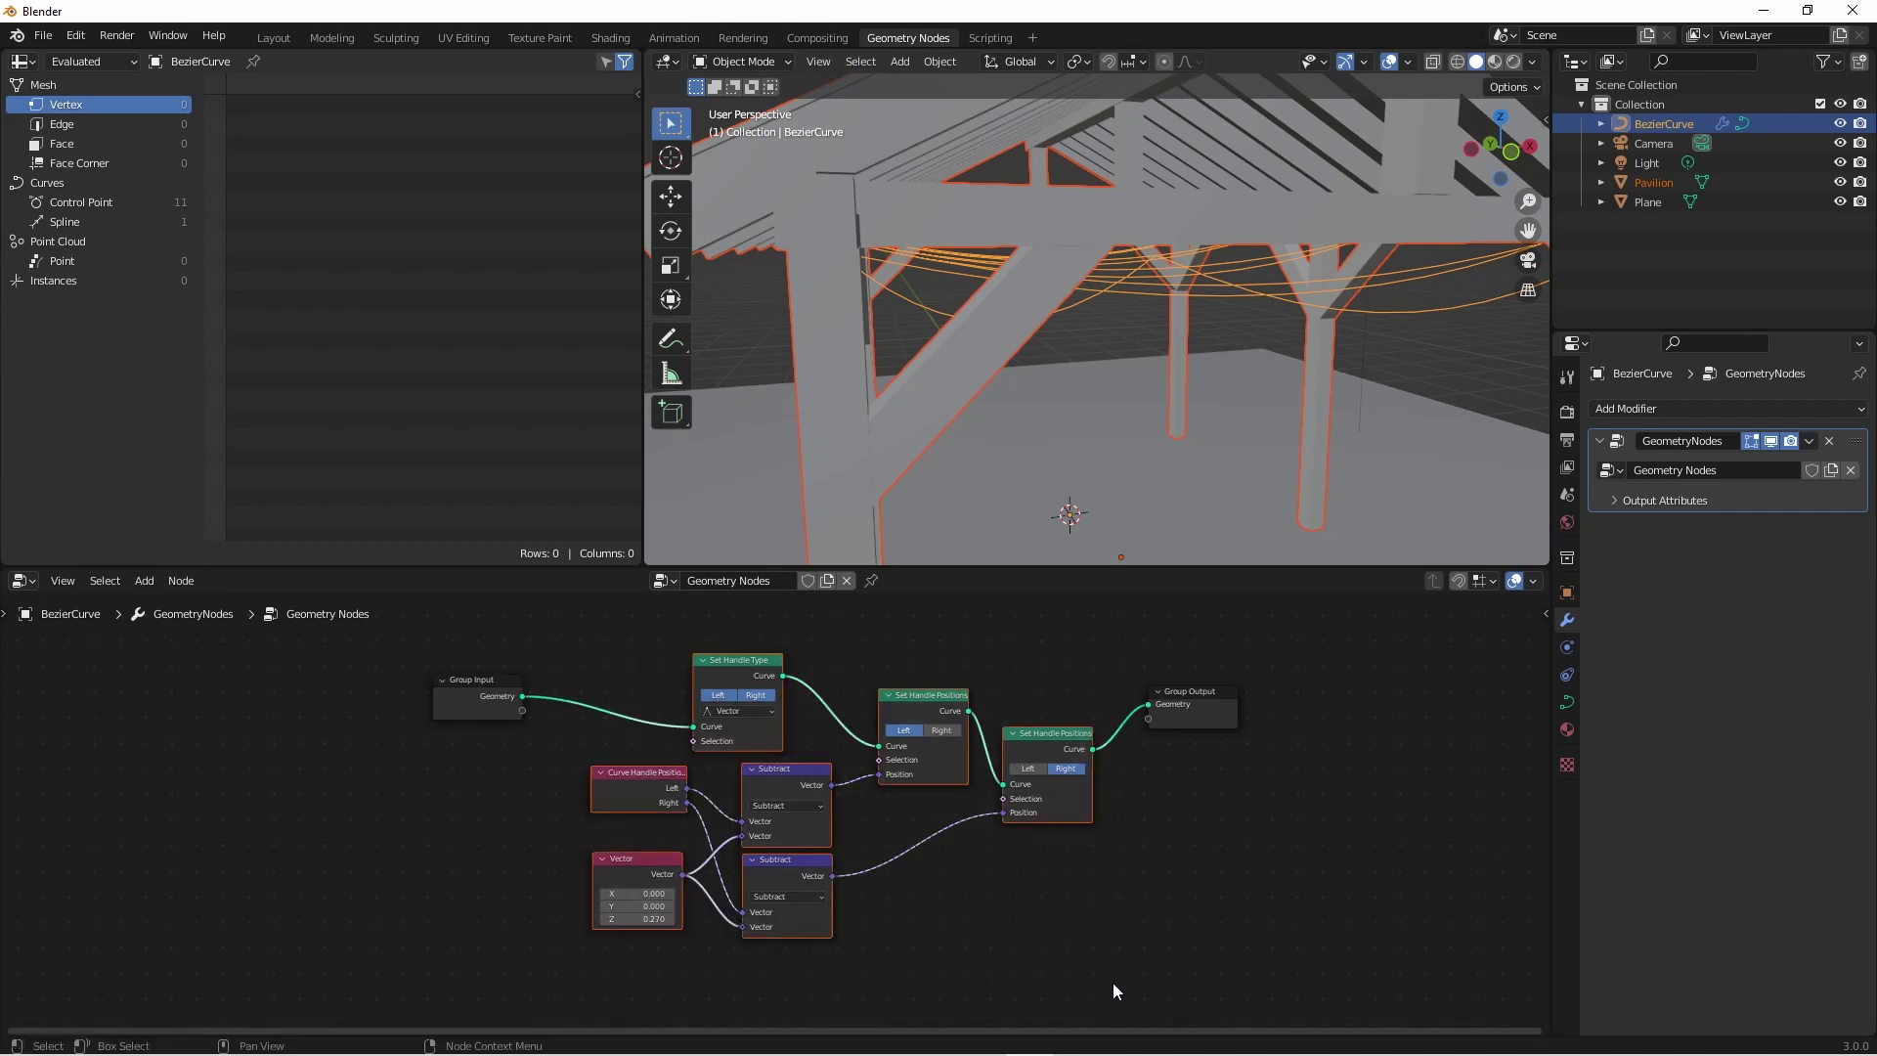
left_click(643, 866, "shift")
left_click(643, 866, "shift")
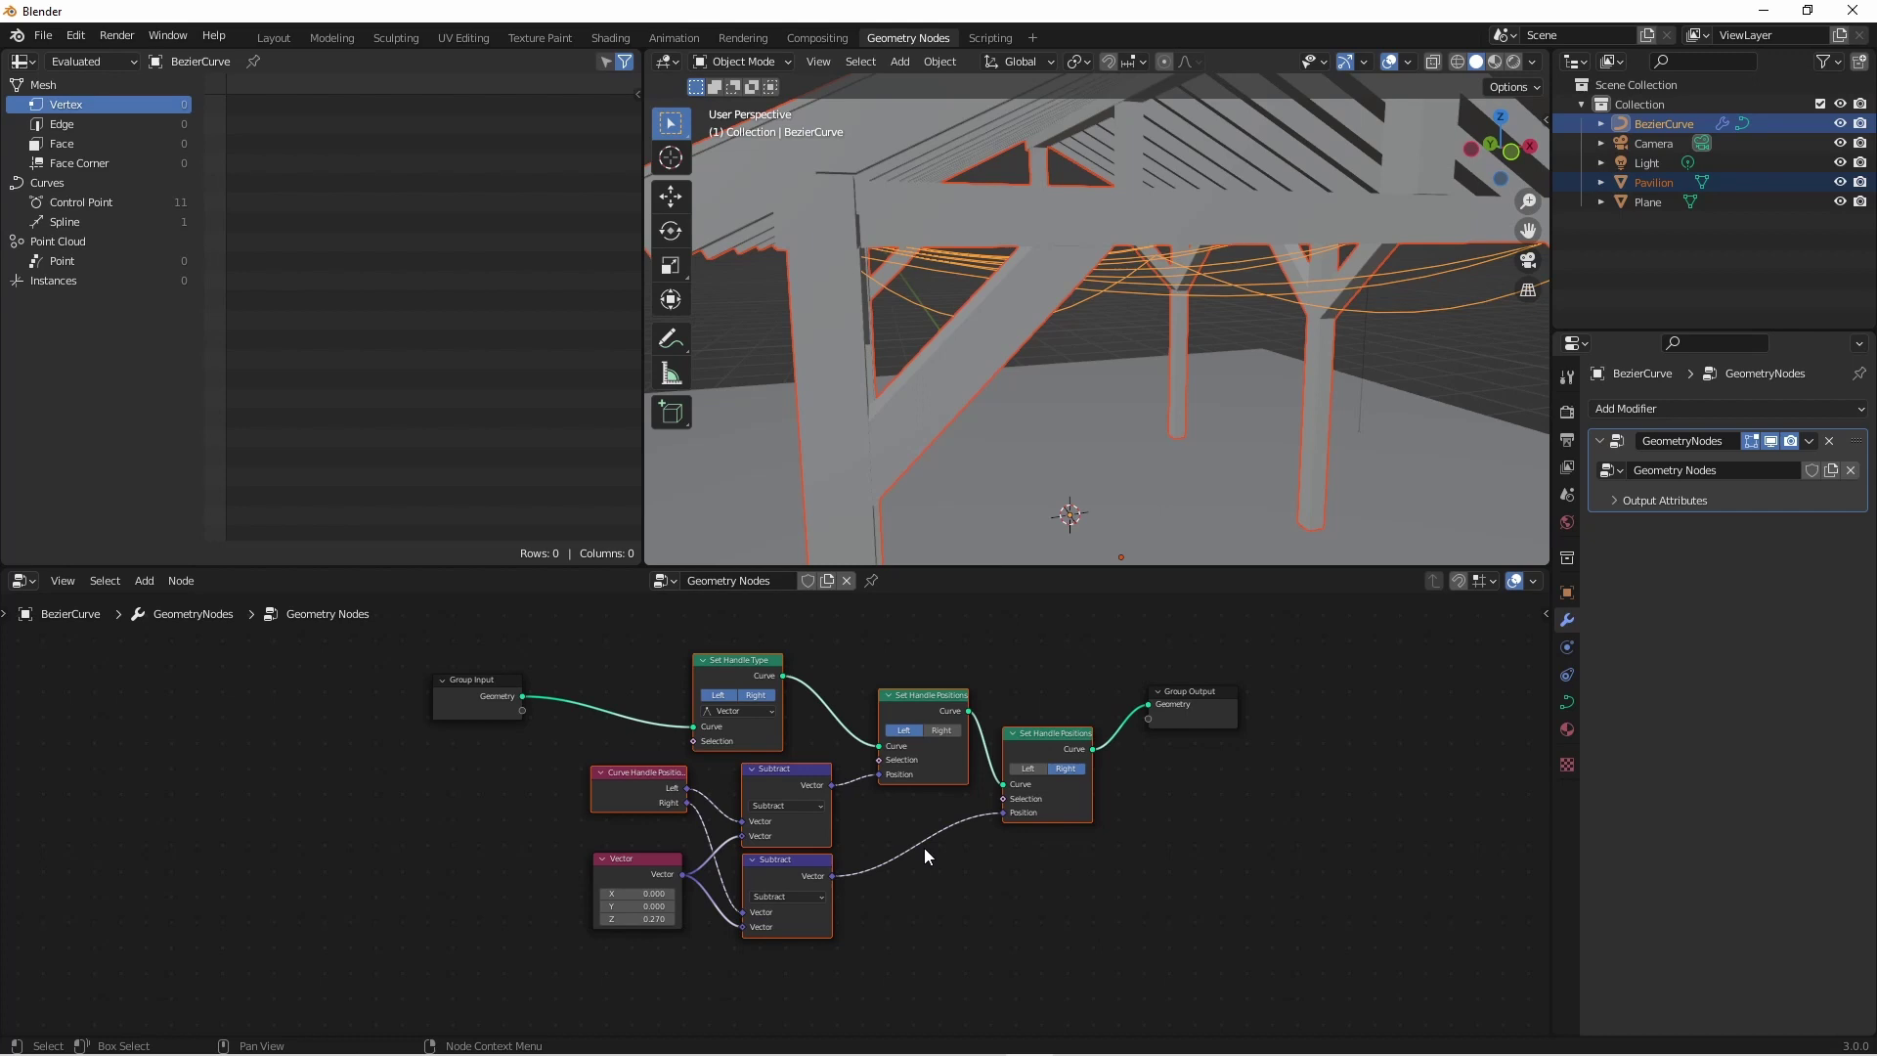
Group the selected nodes with Ctrl+G and tidy the layout inside the group.
key("ctrl+g")
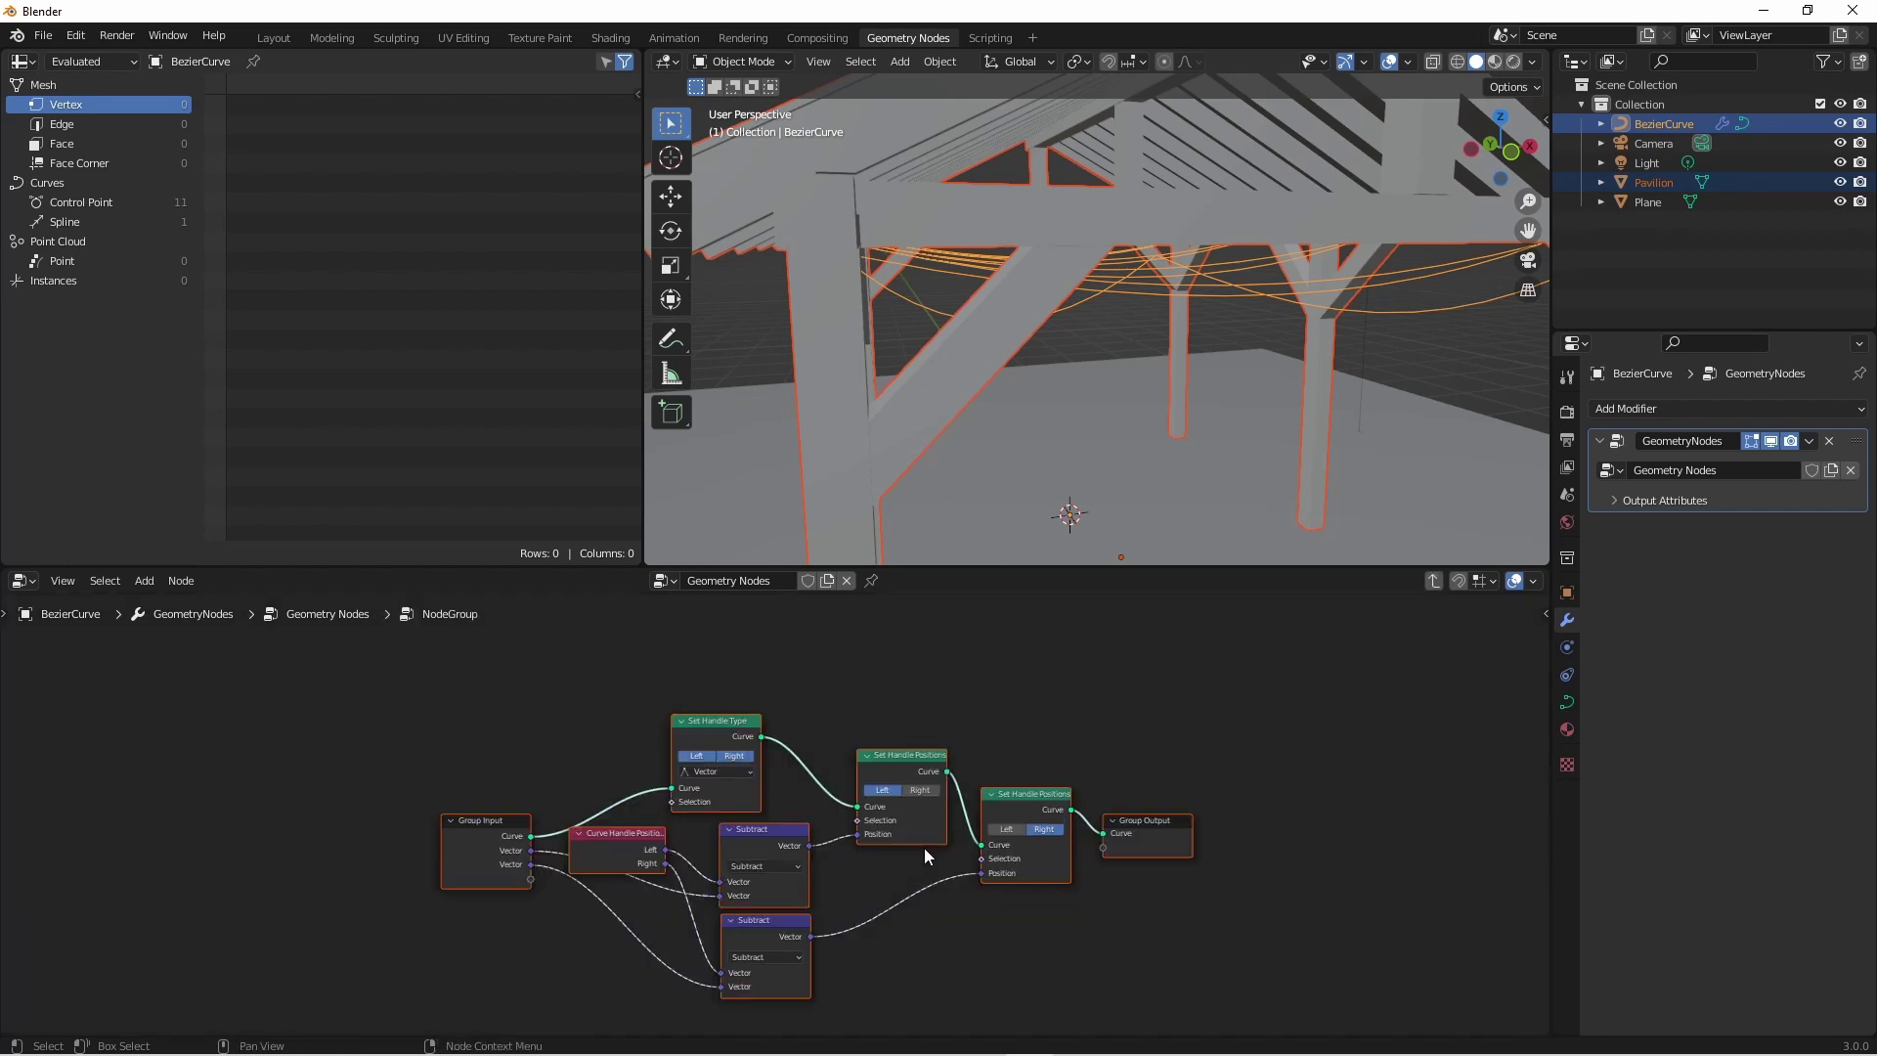
left_click_drag(538, 748, 375, 782)
left_click_drag(770, 649, 814, 641)
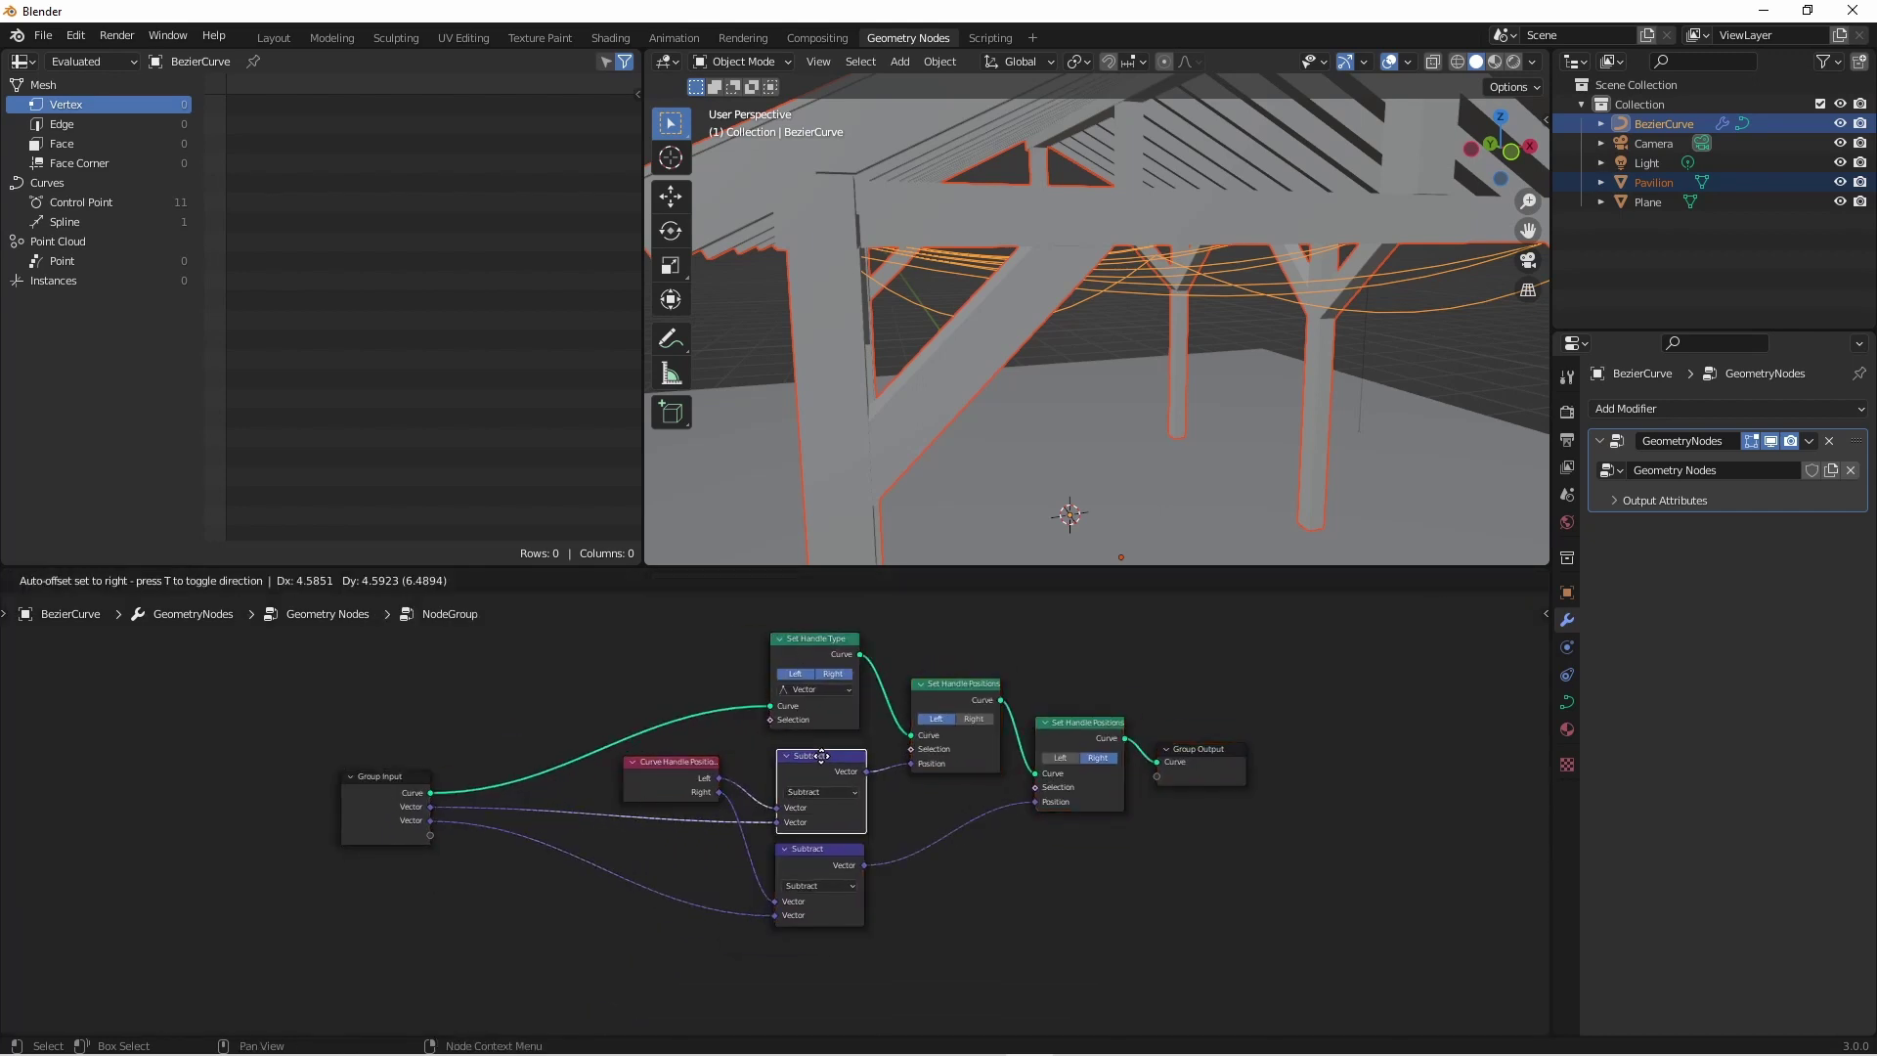
left_click(821, 773)
left_click_drag(879, 569, 880, 498)
scroll(879, 769, "up", 2)
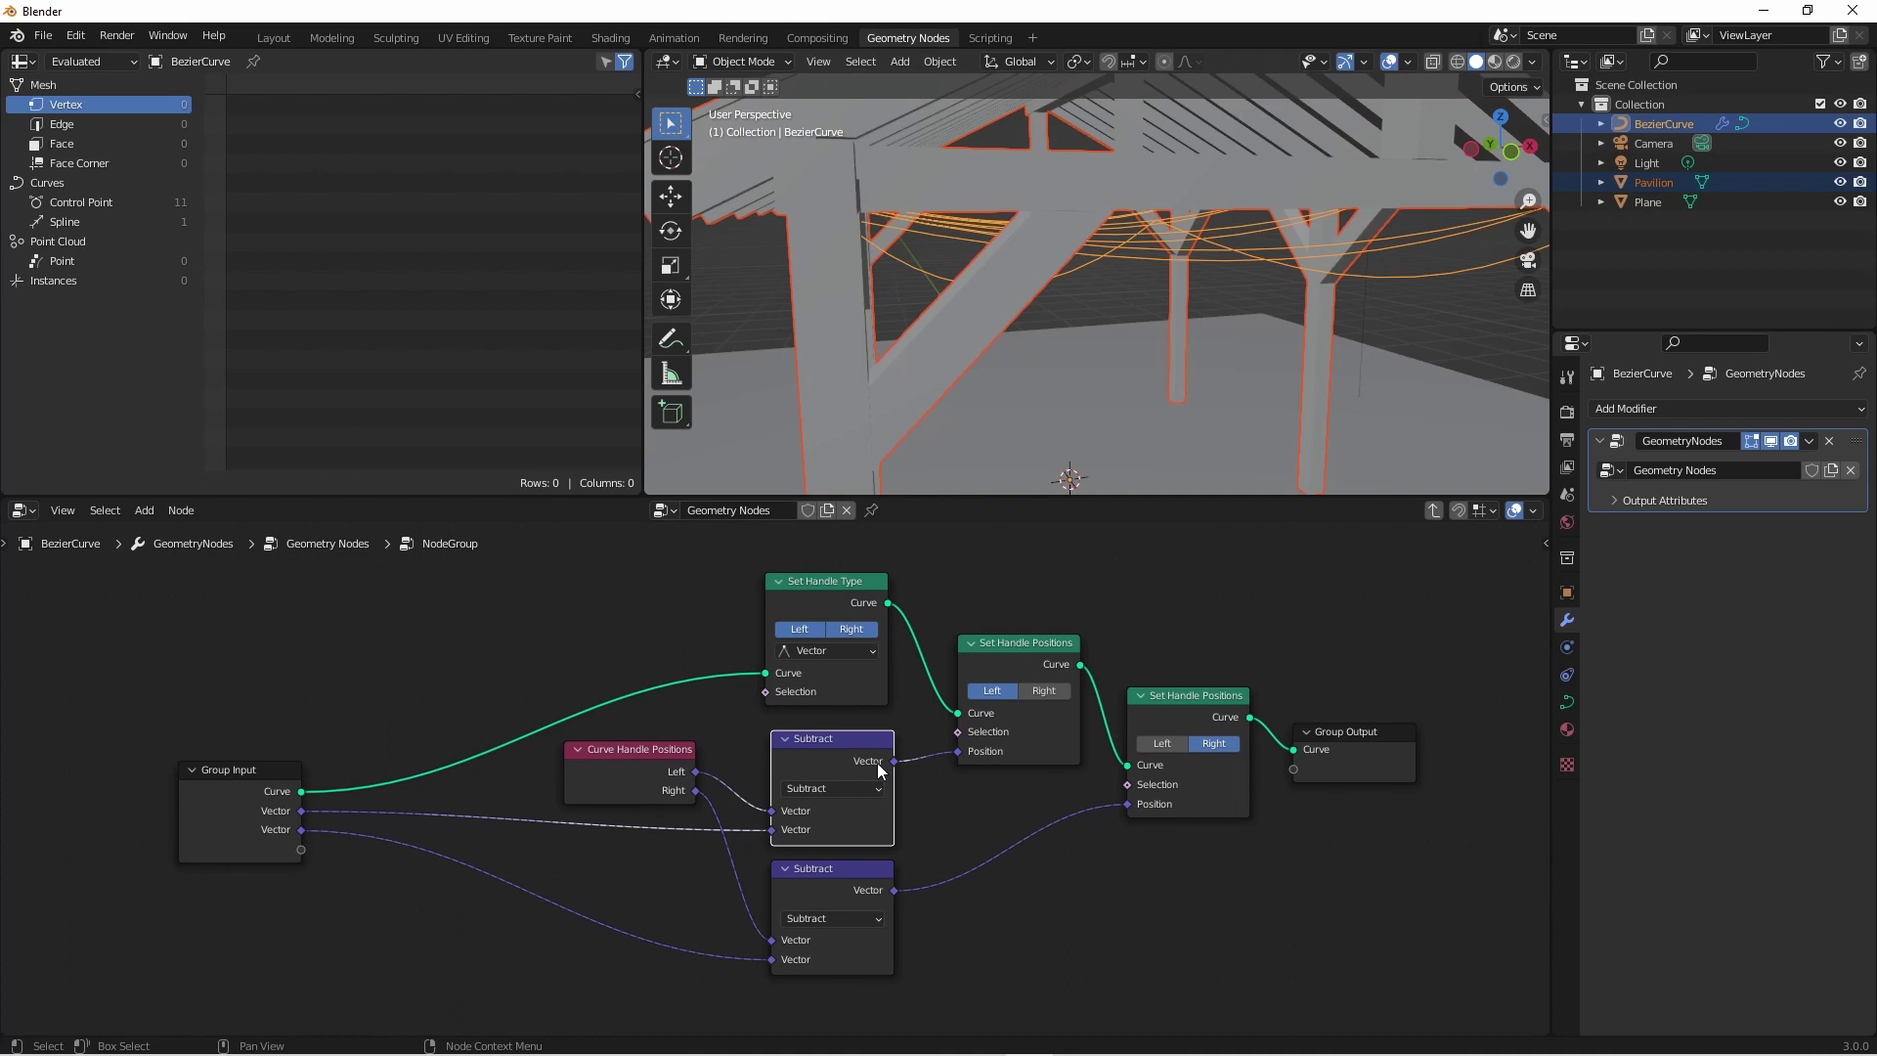
left_click_drag(825, 581, 831, 586)
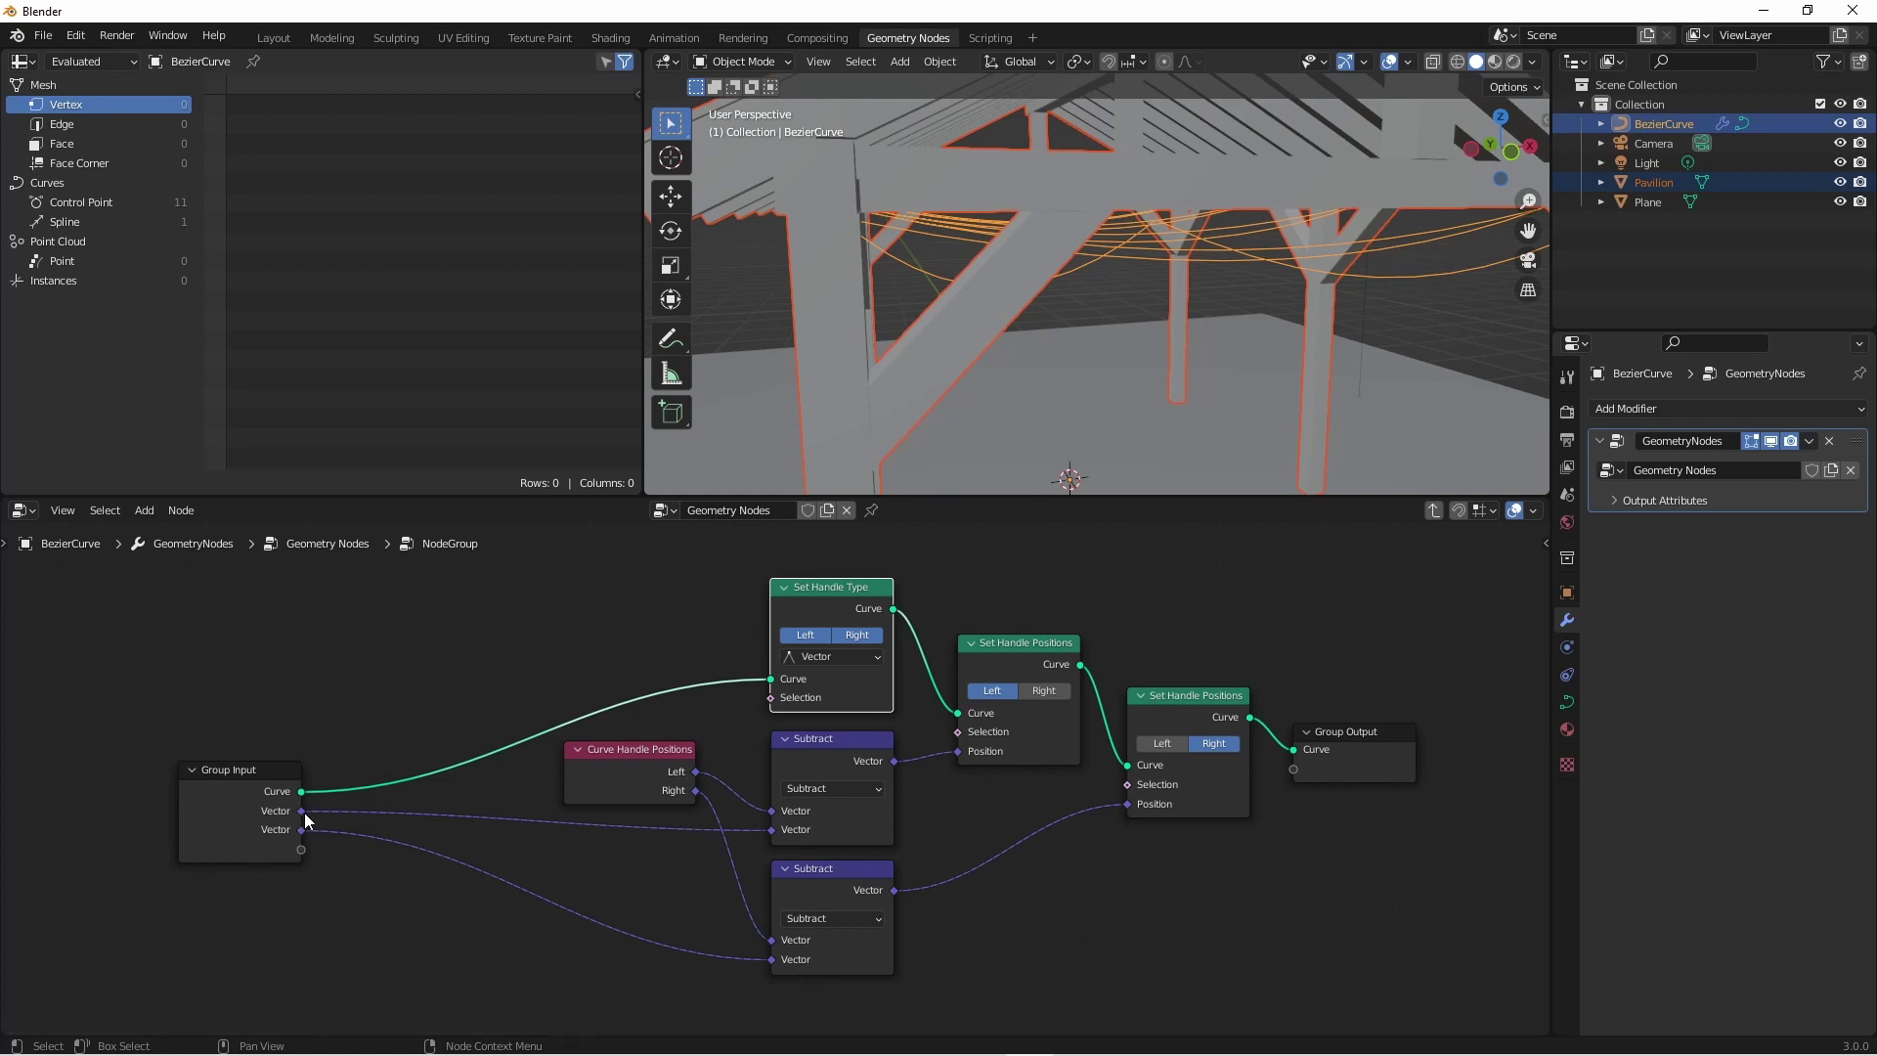
Link the first group vector to the lower Subtract, remove the third input, rename it Droopiness.
left_click_drag(303, 812, 768, 961)
key("n")
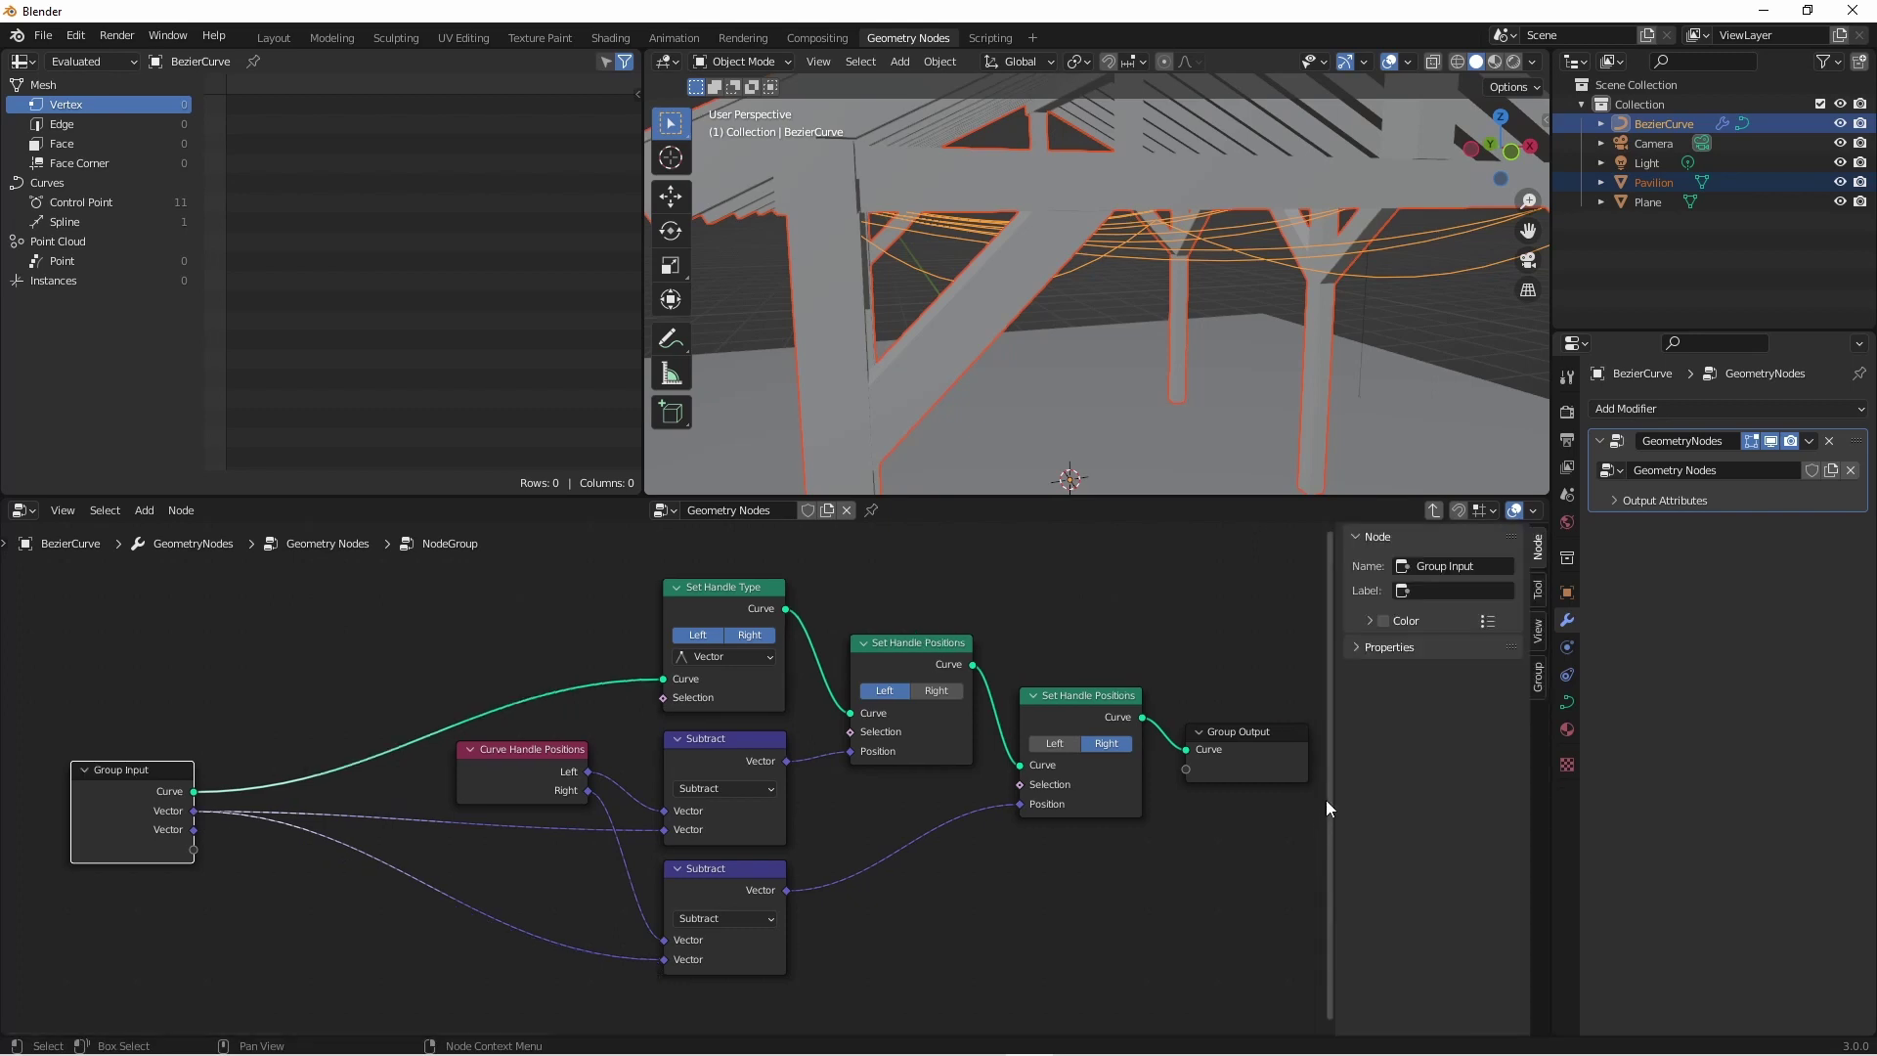
left_click(1538, 677)
left_click(1442, 608)
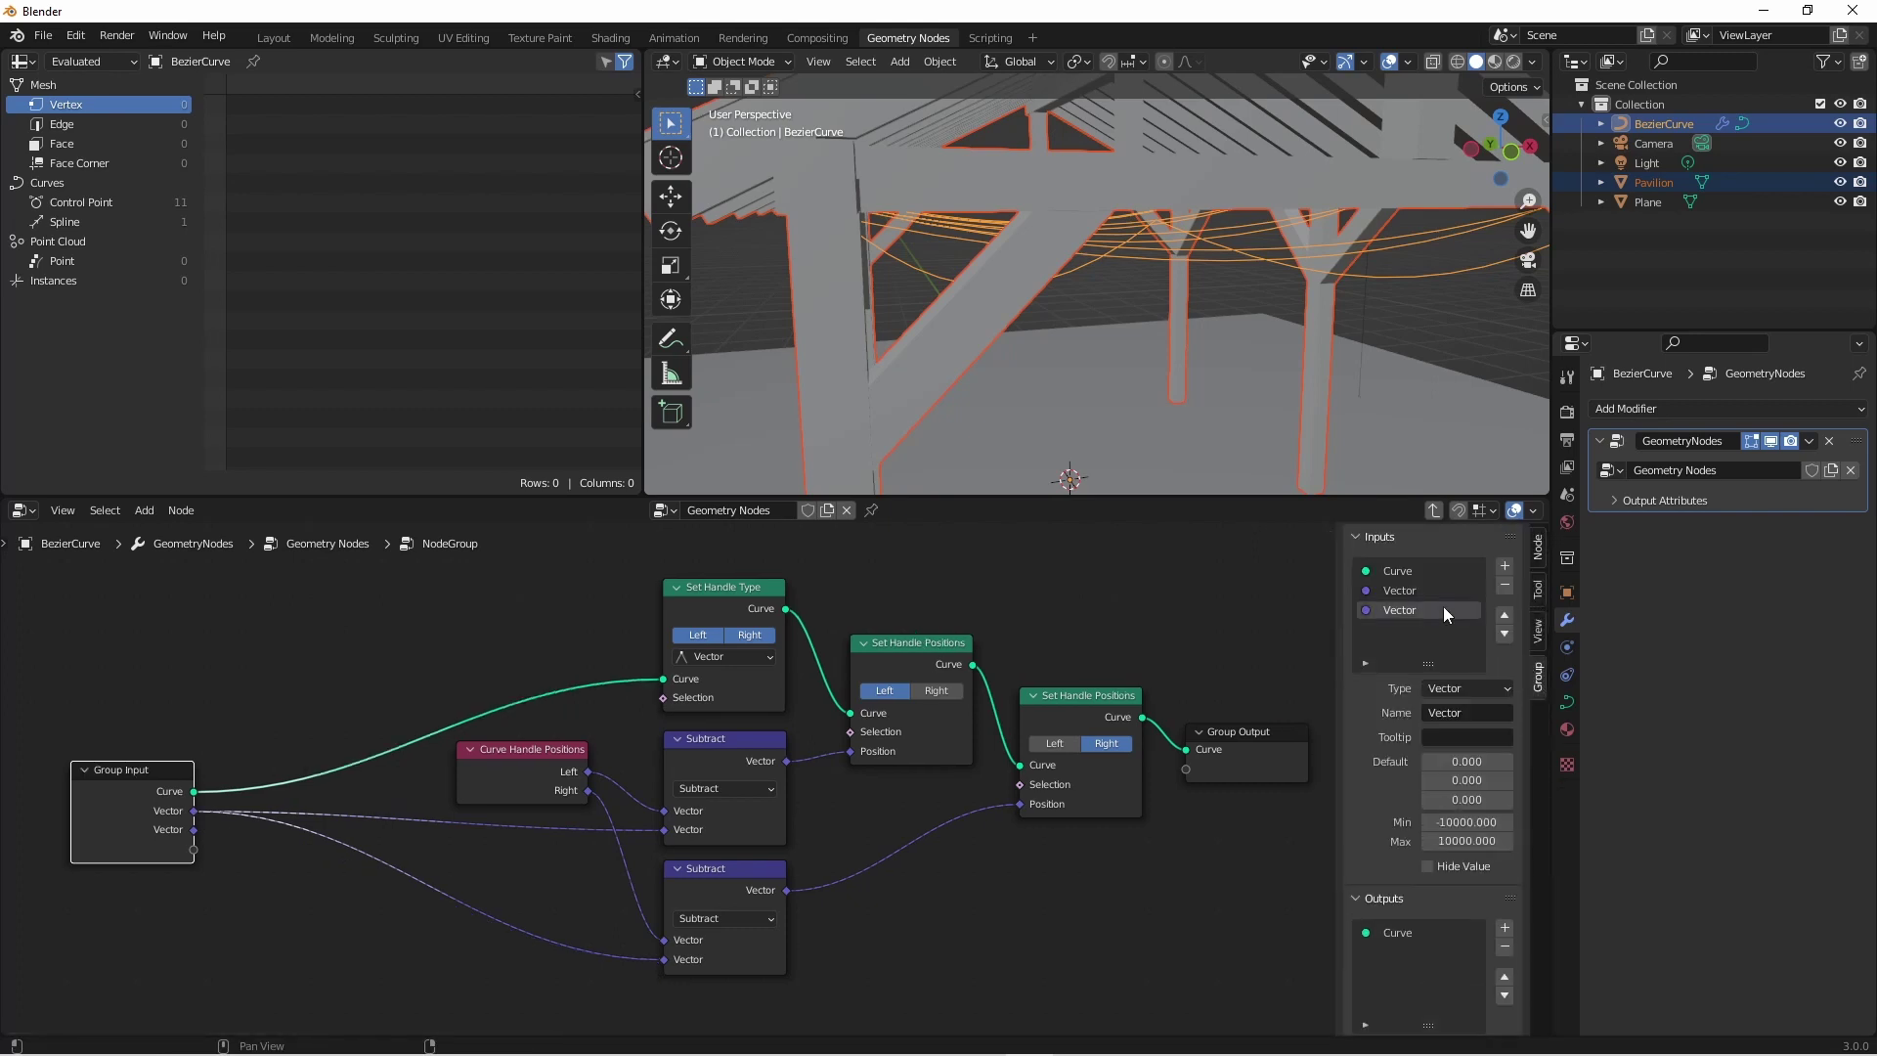
left_click(1506, 587)
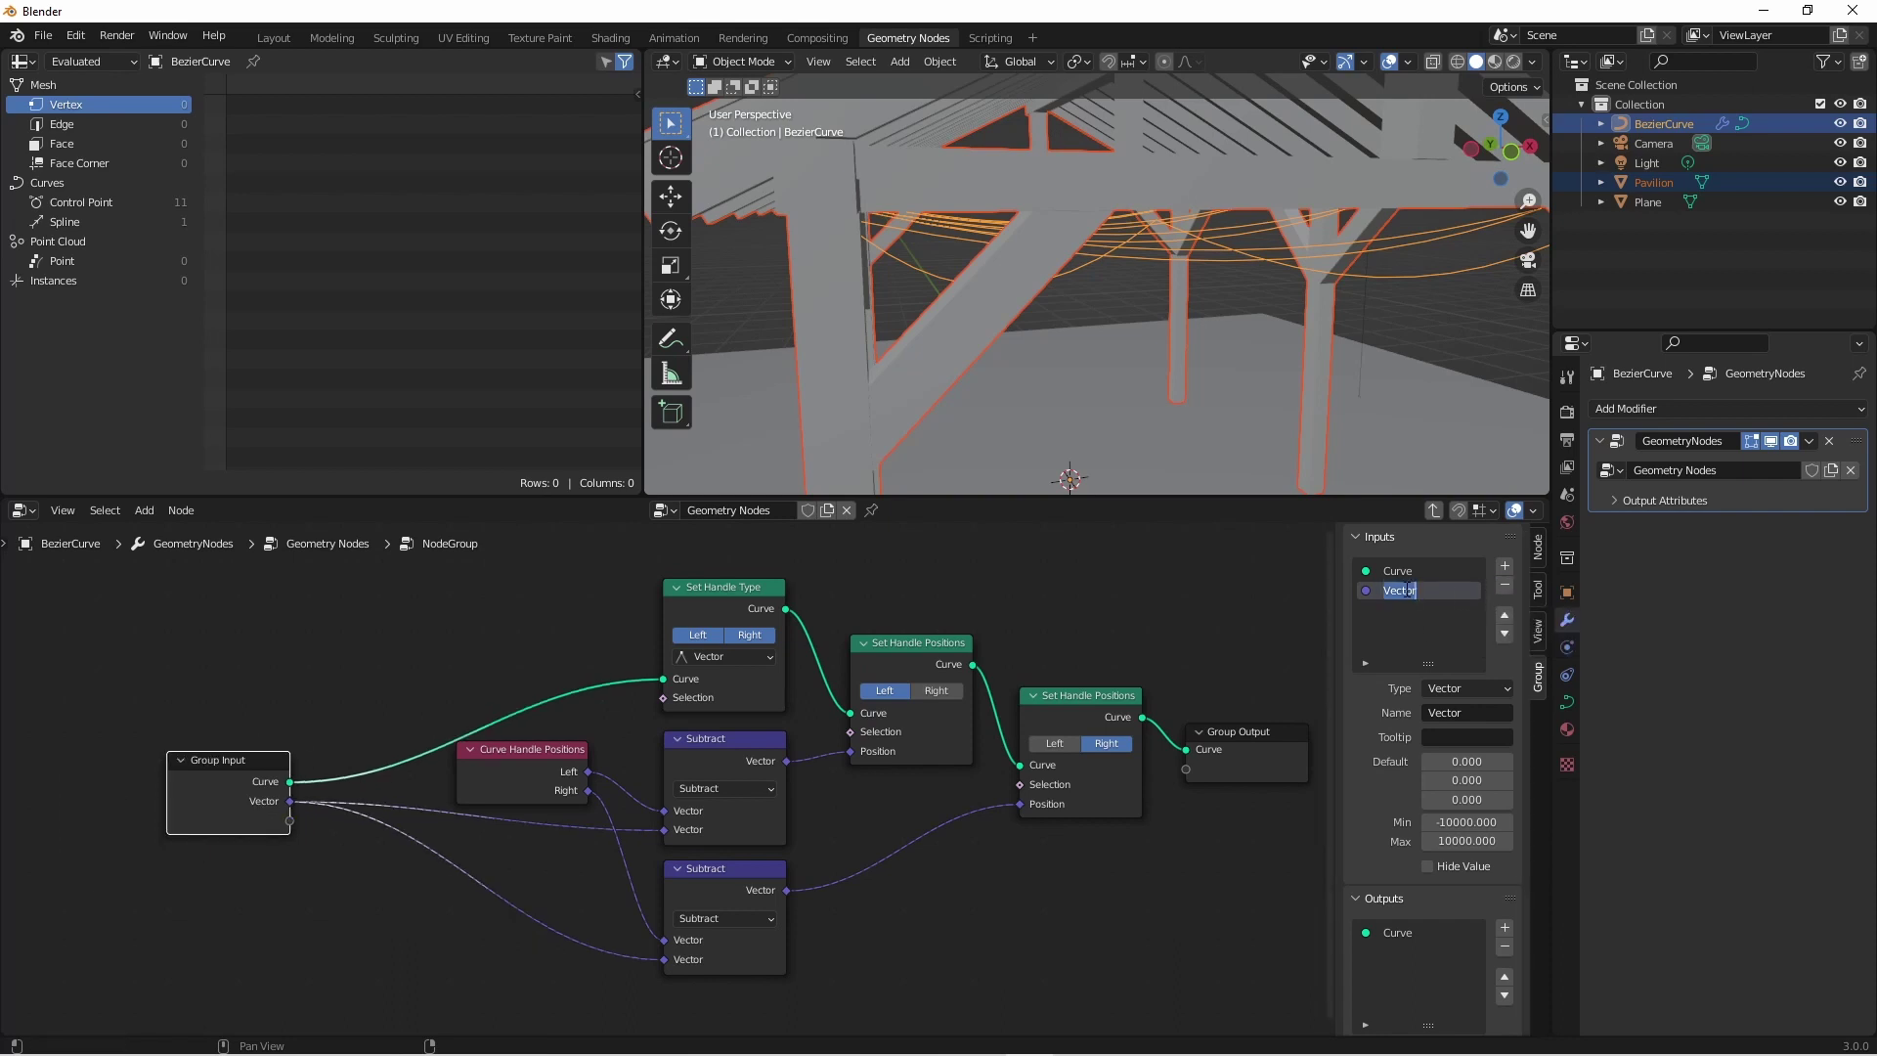
type("Droopiness")
key("Return")
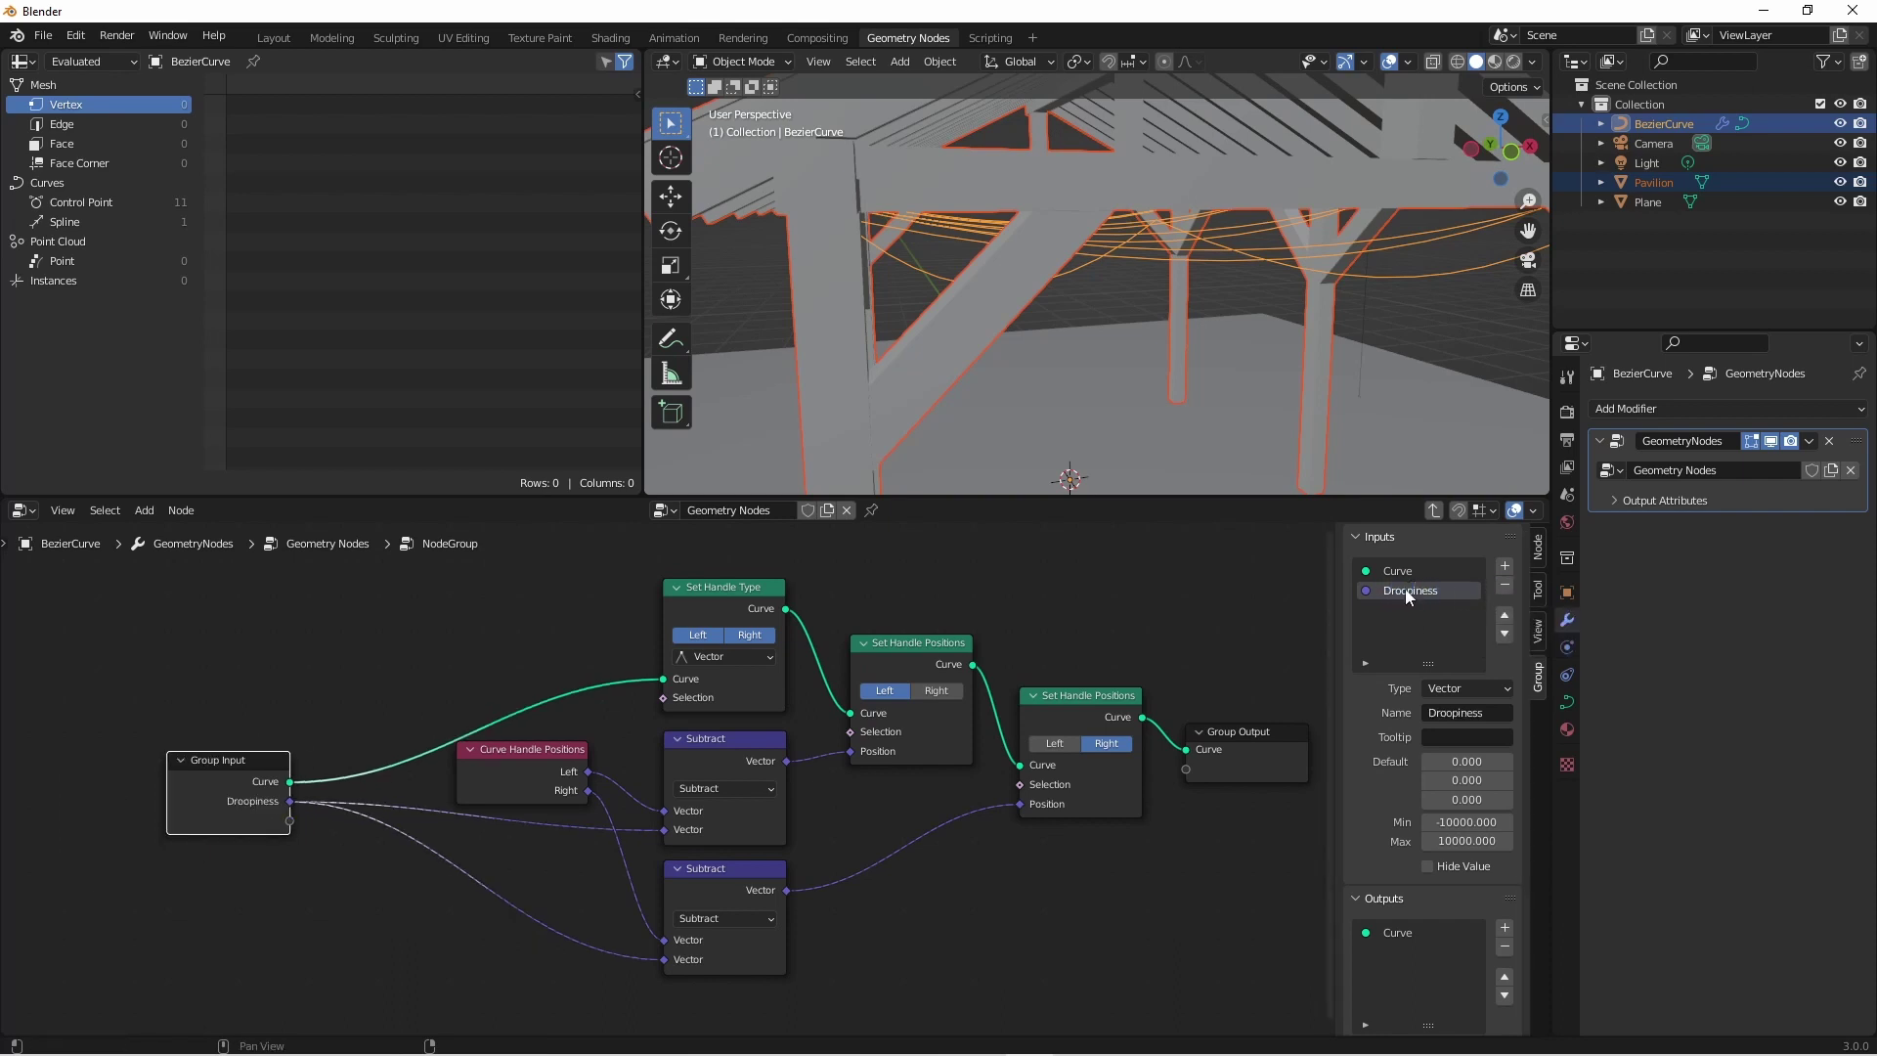
Rename the new node group to Droop in the main tree.
left_click(1432, 511)
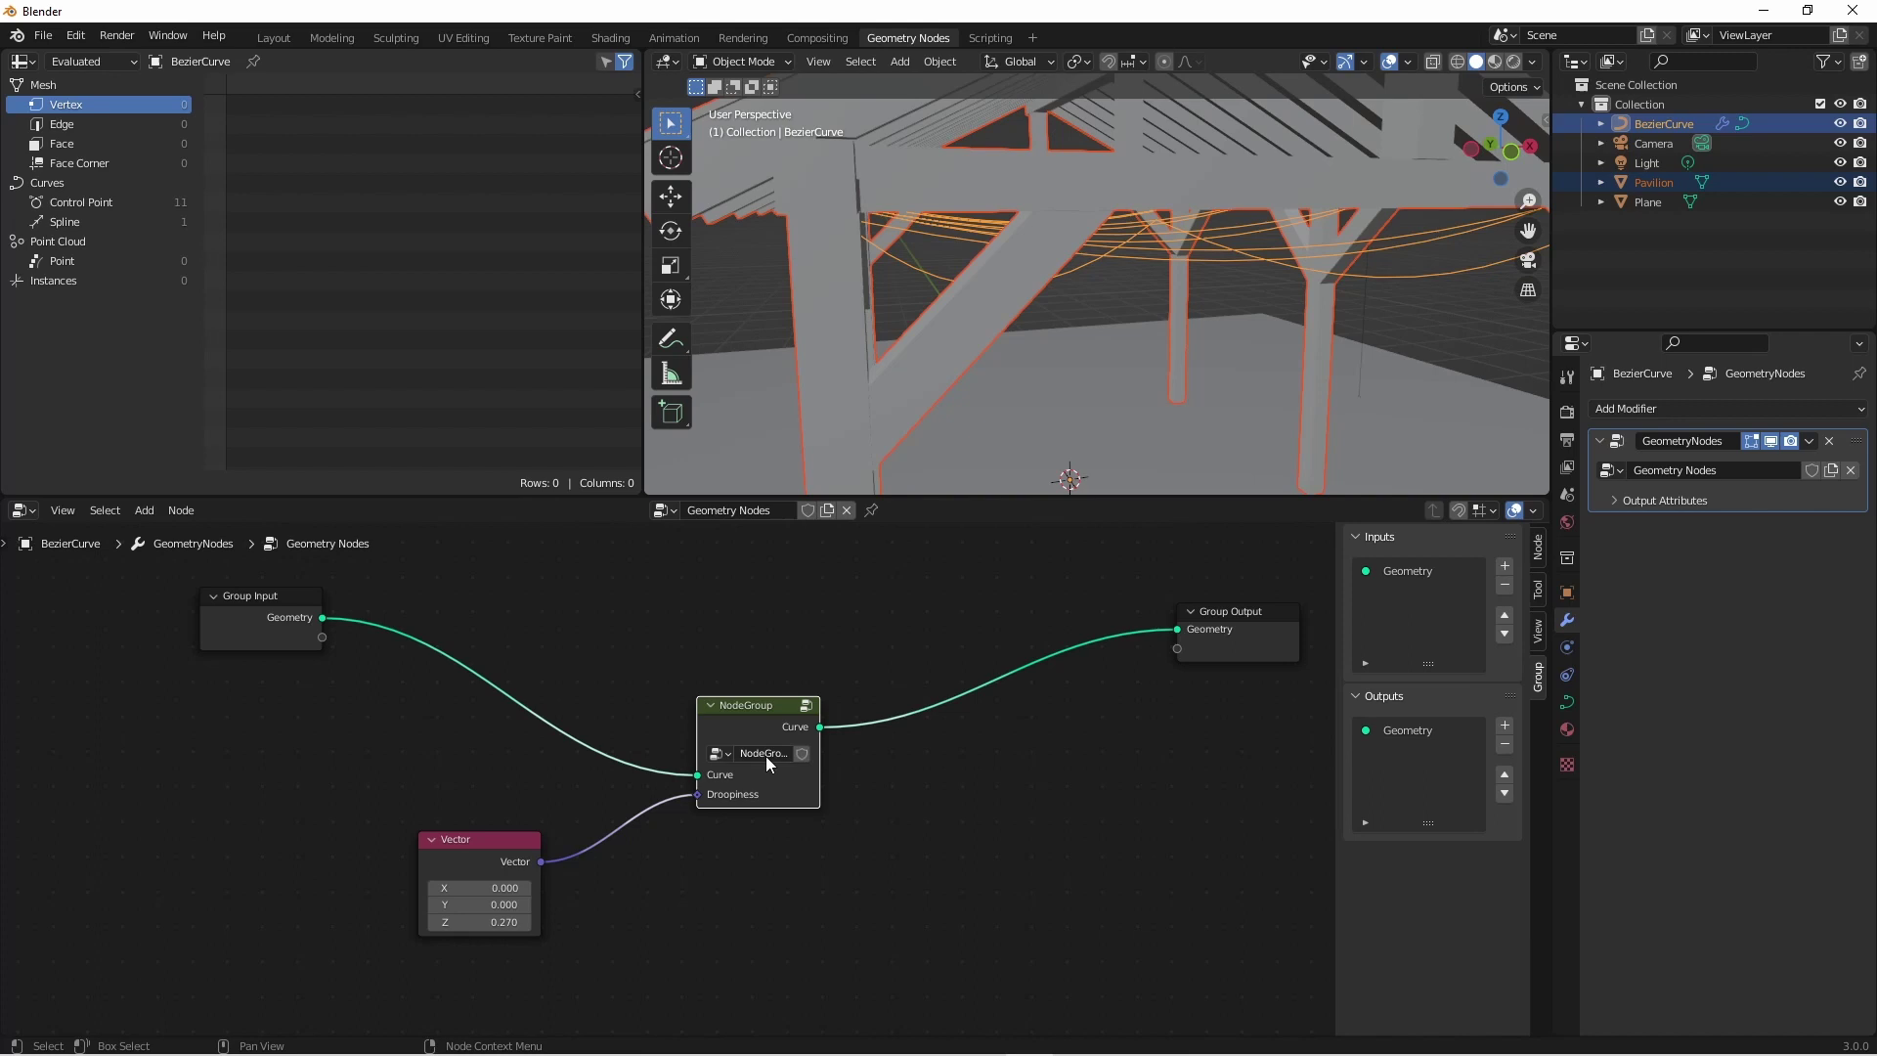
type("Droop")
key("Return")
left_click_drag(259, 598, 480, 684)
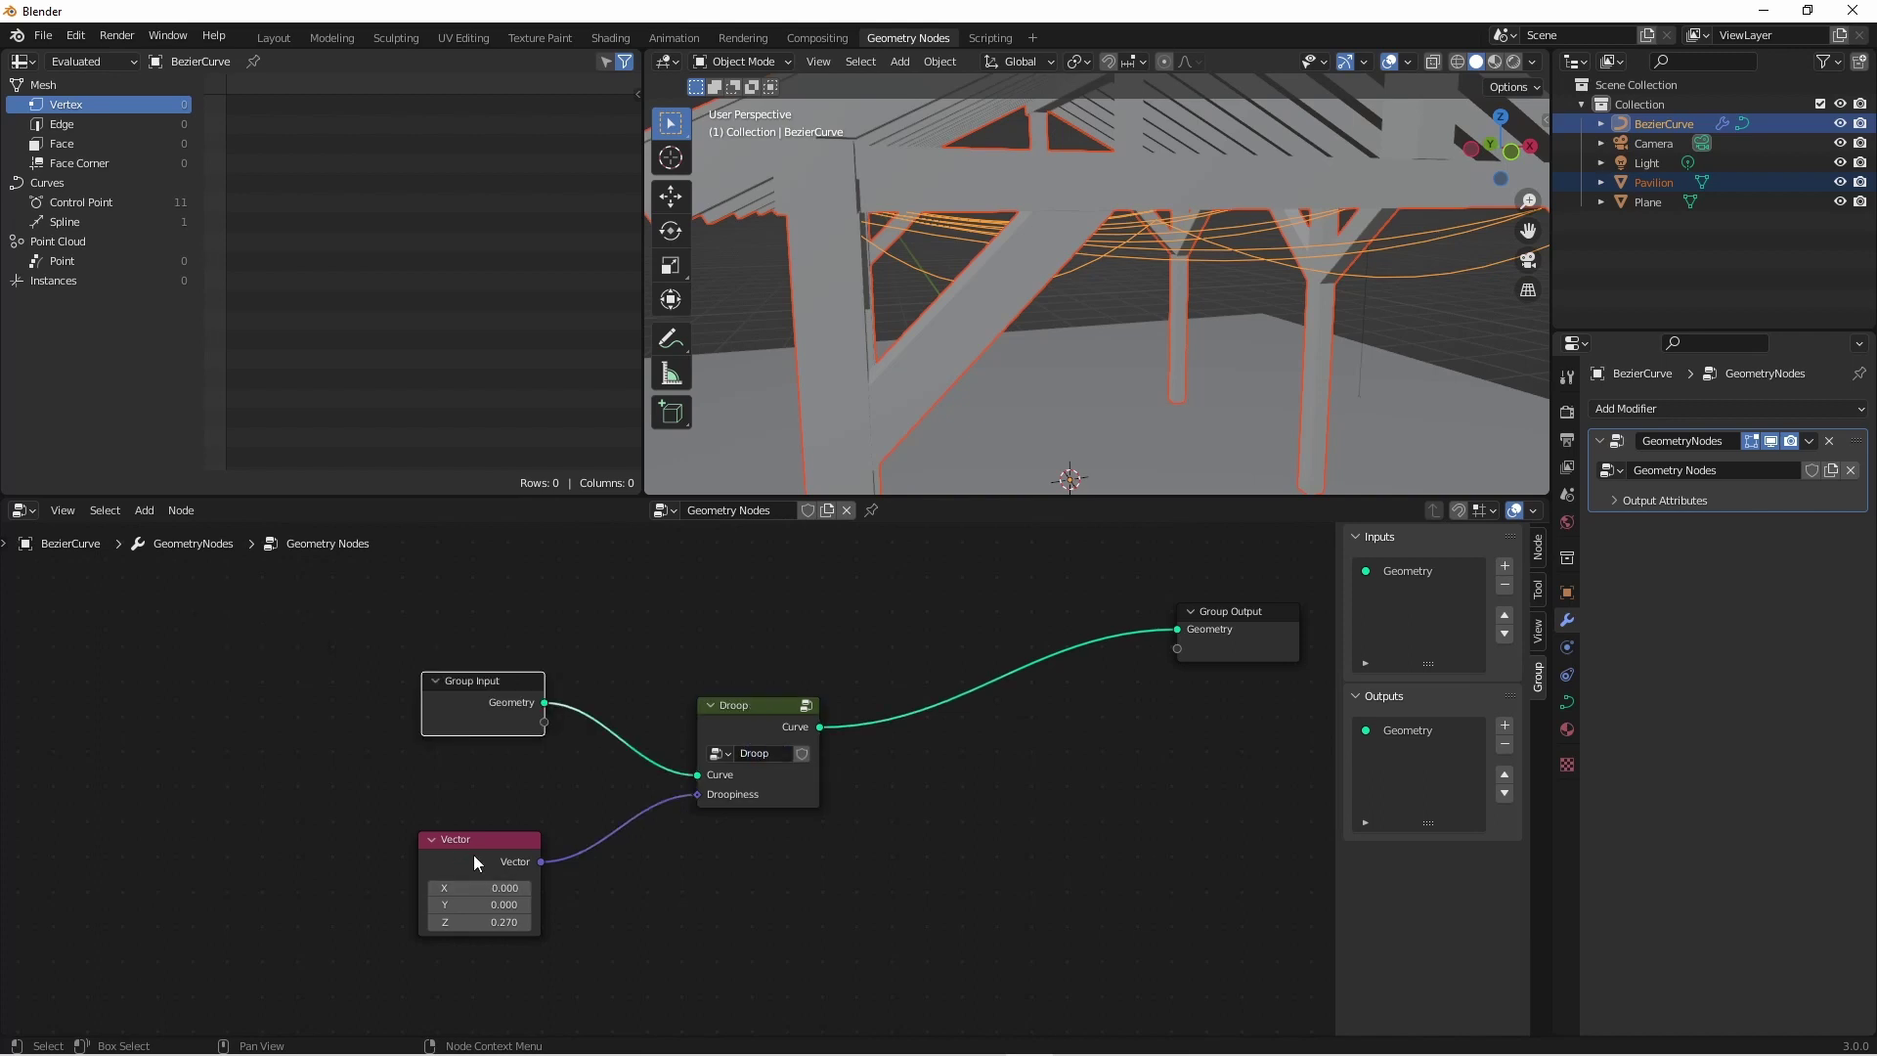
Delete the separate Vector node and set Droopiness Z to 0.250.
left_click(476, 861)
key("x")
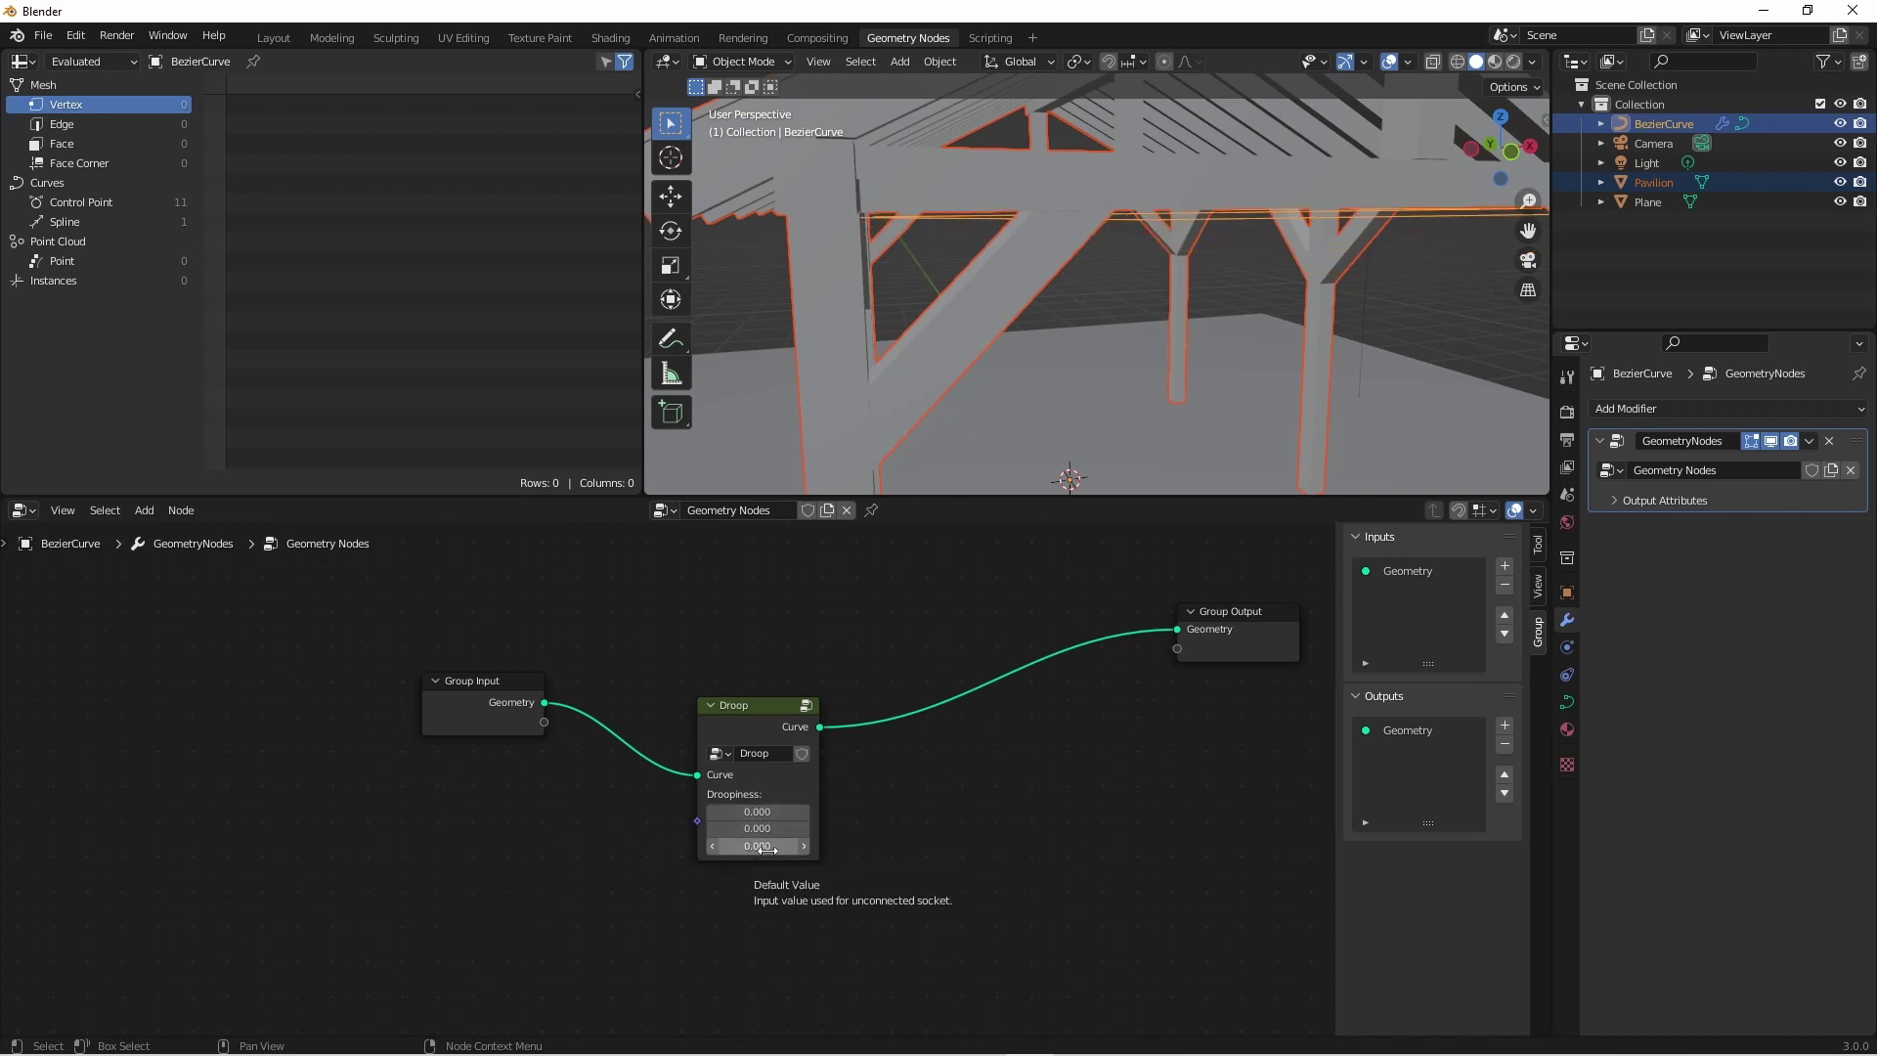
left_click_drag(767, 848, 797, 849)
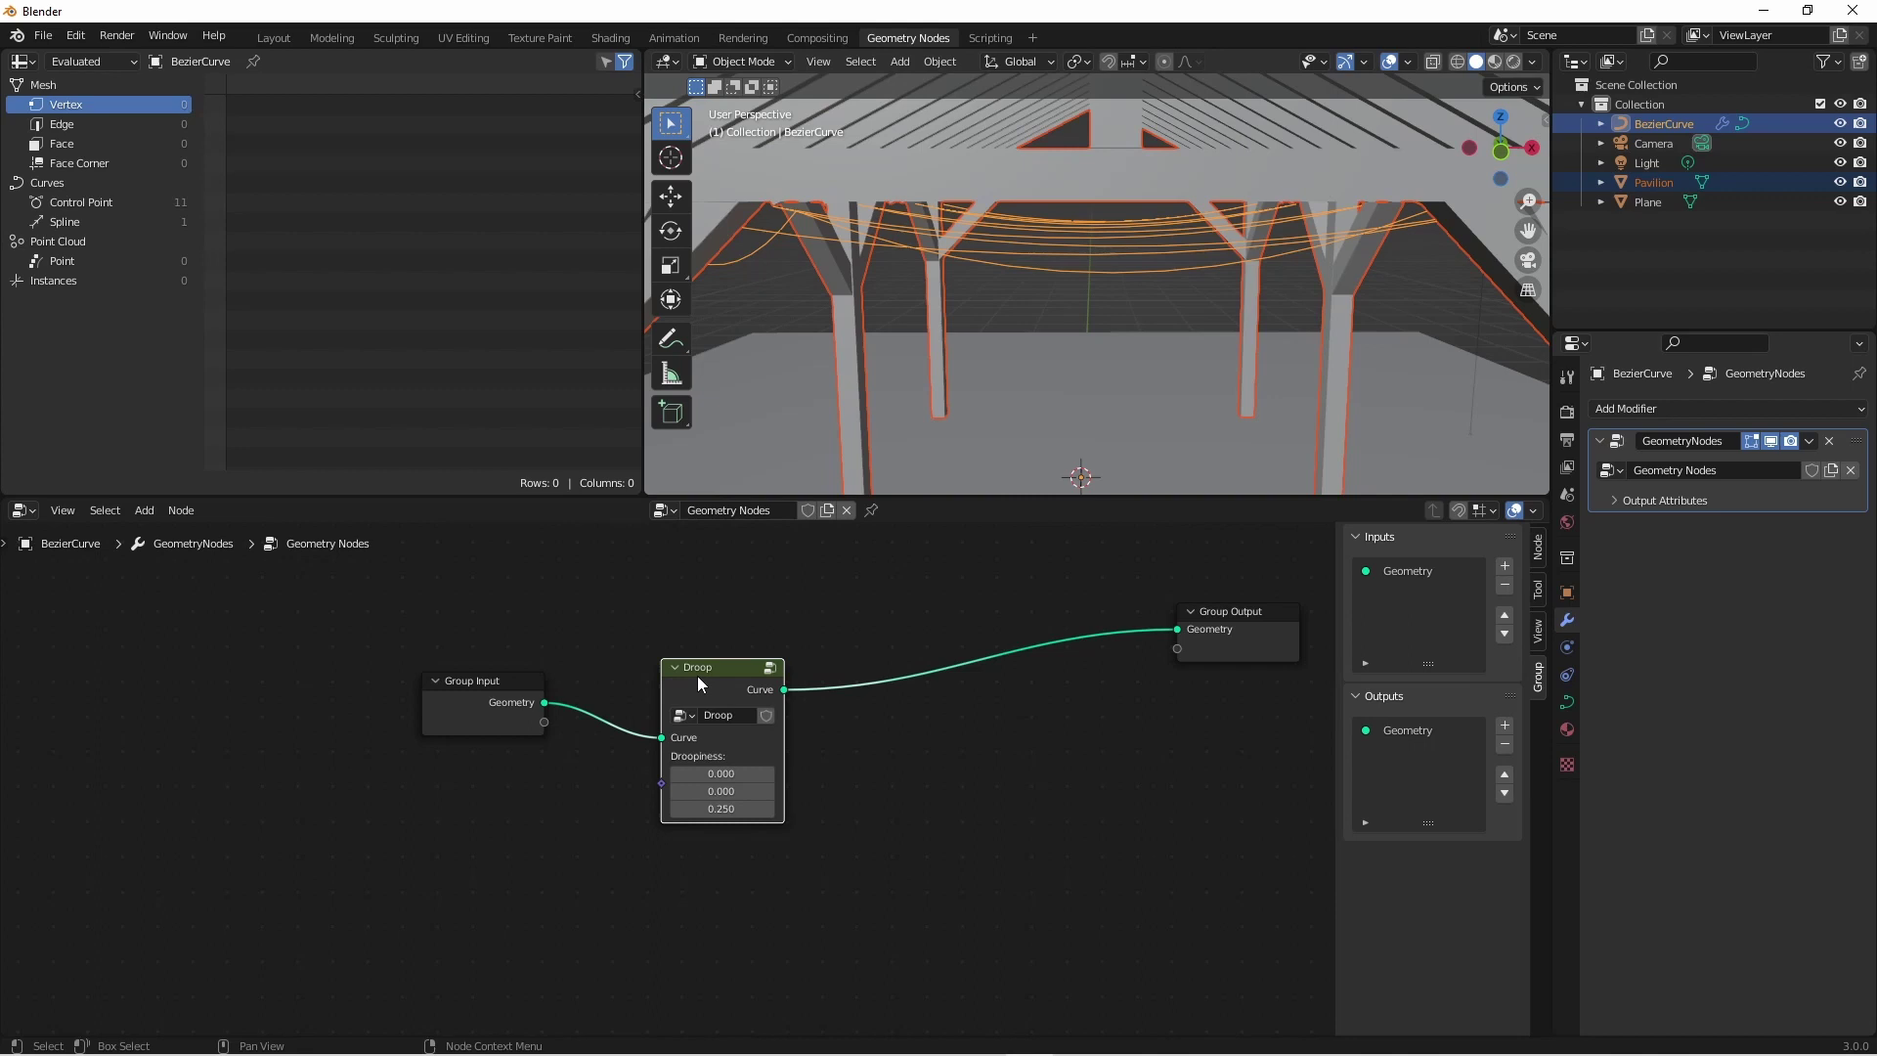
left_click_drag(710, 661, 737, 643)
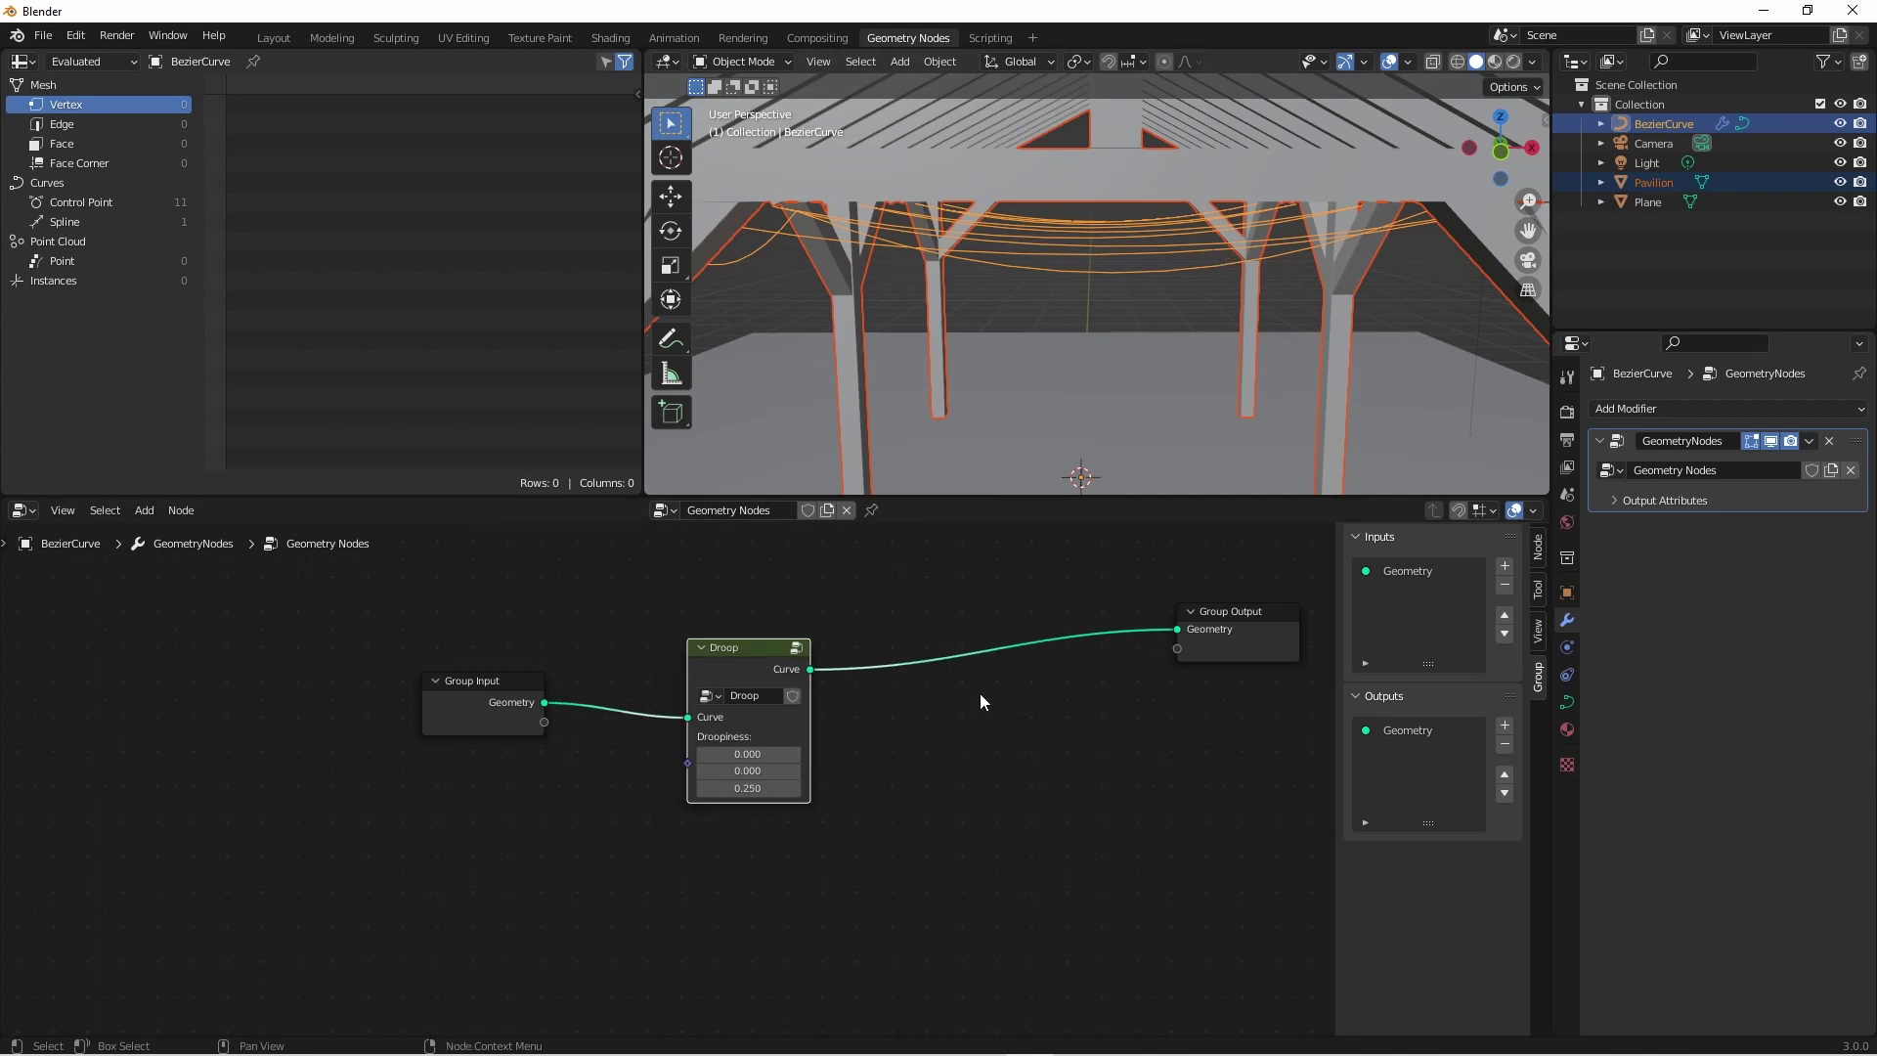
Insert a Curve to Mesh node between Droop and the output.
key("shift+a")
mouse_move(922, 645)
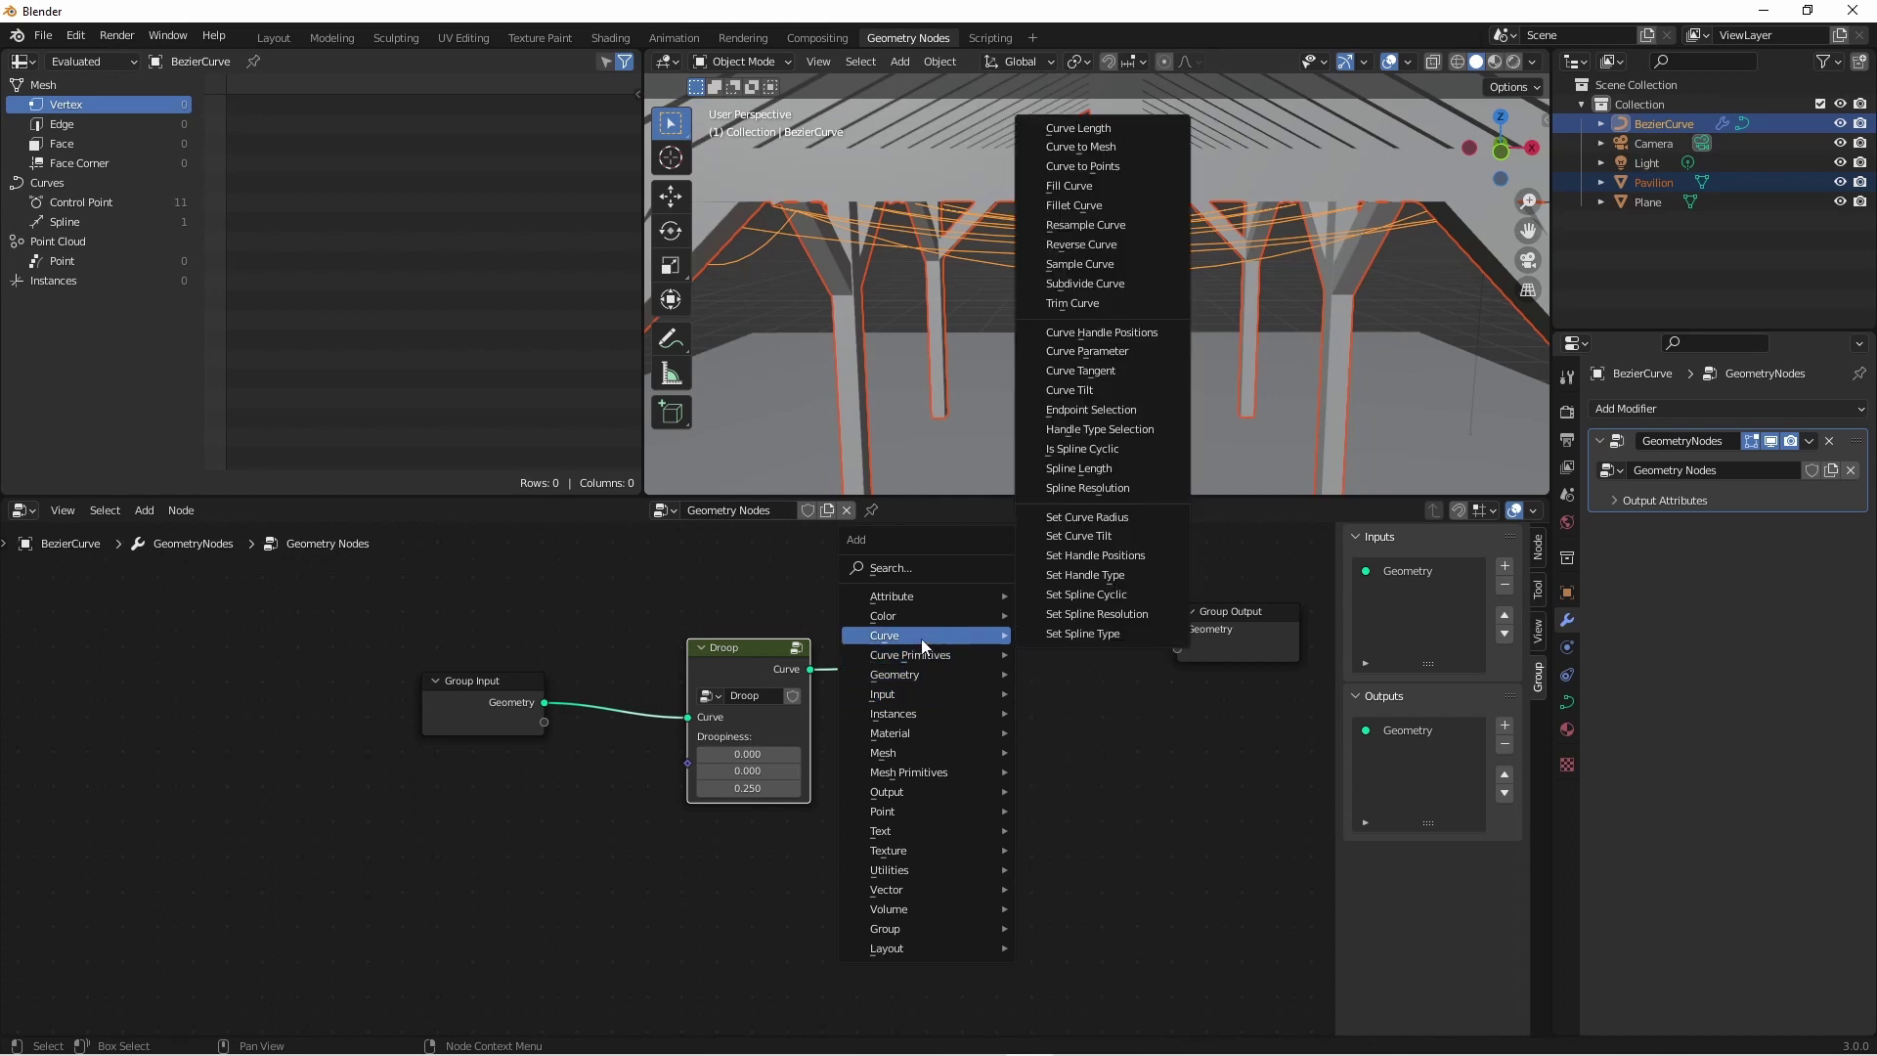
left_click(1124, 147)
left_click(953, 684)
Feed a Curve Circle into Profile Curve with a 0.005 m radius.
key("shift+a")
mouse_move(901, 746)
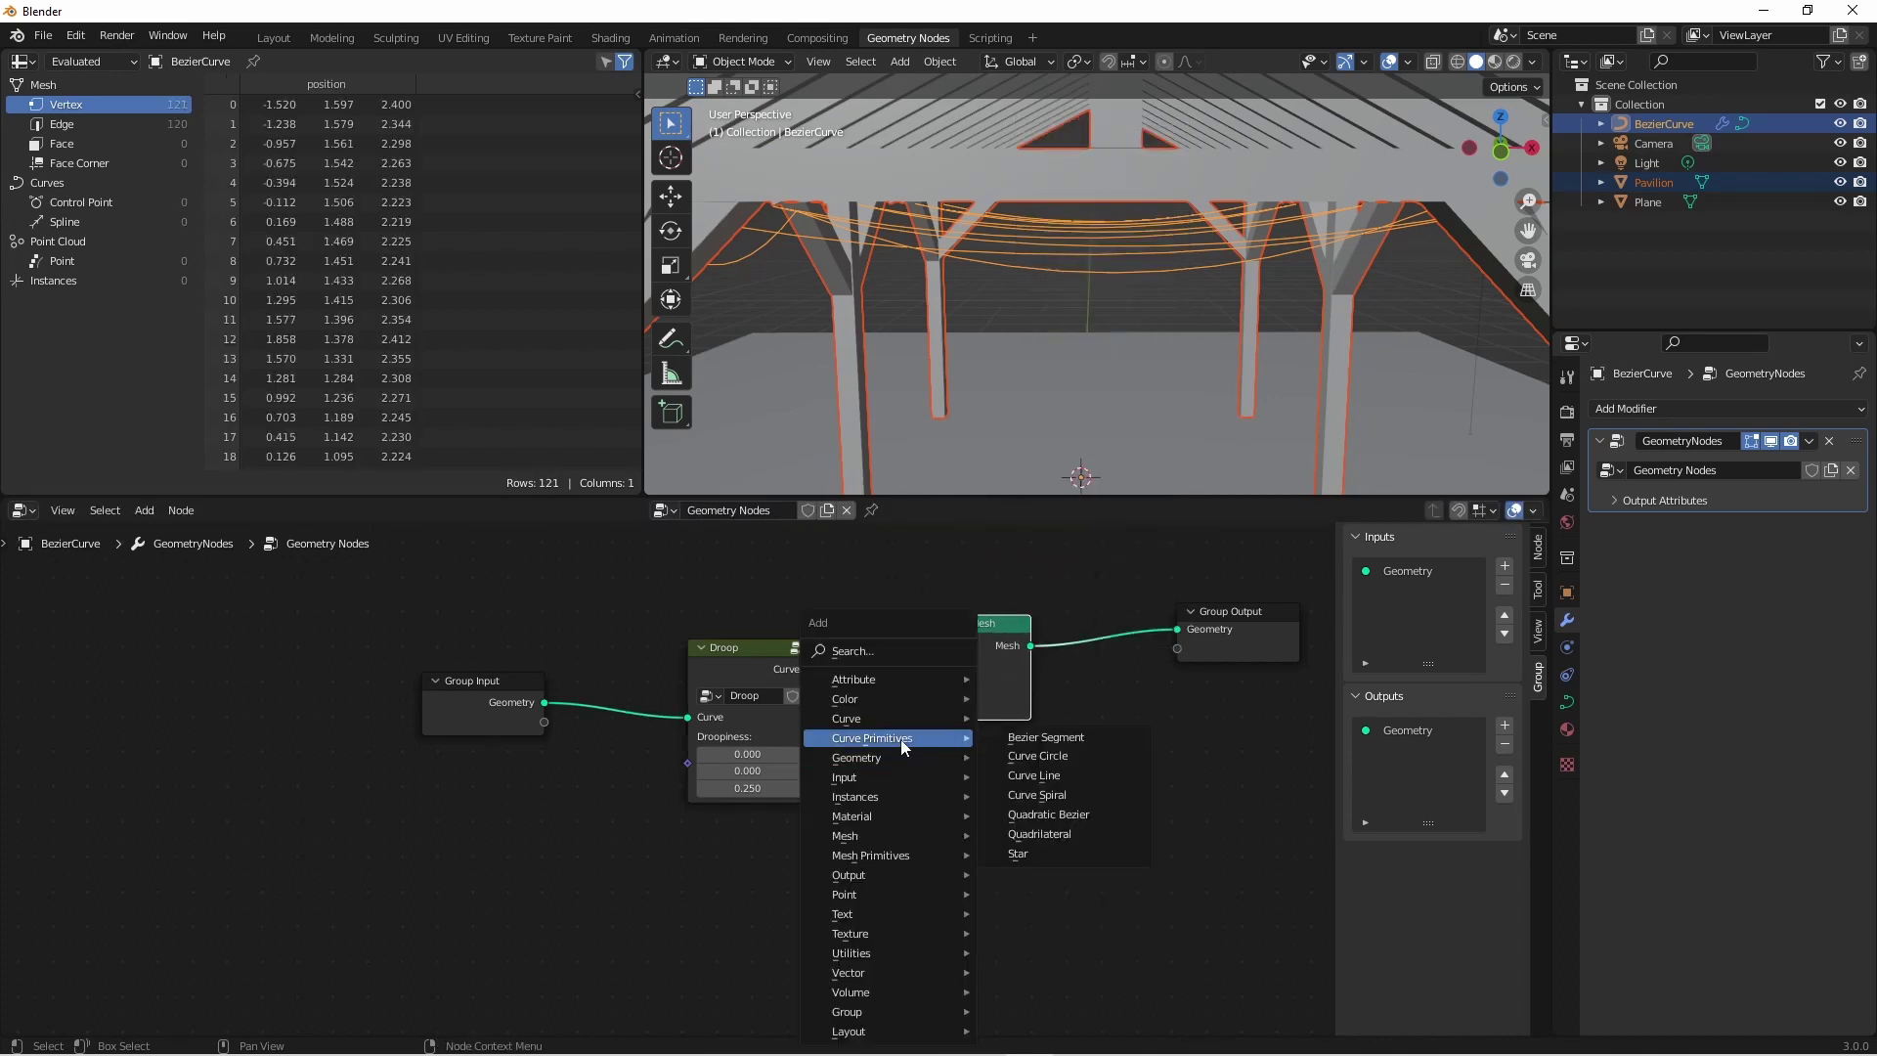
left_click(1085, 756)
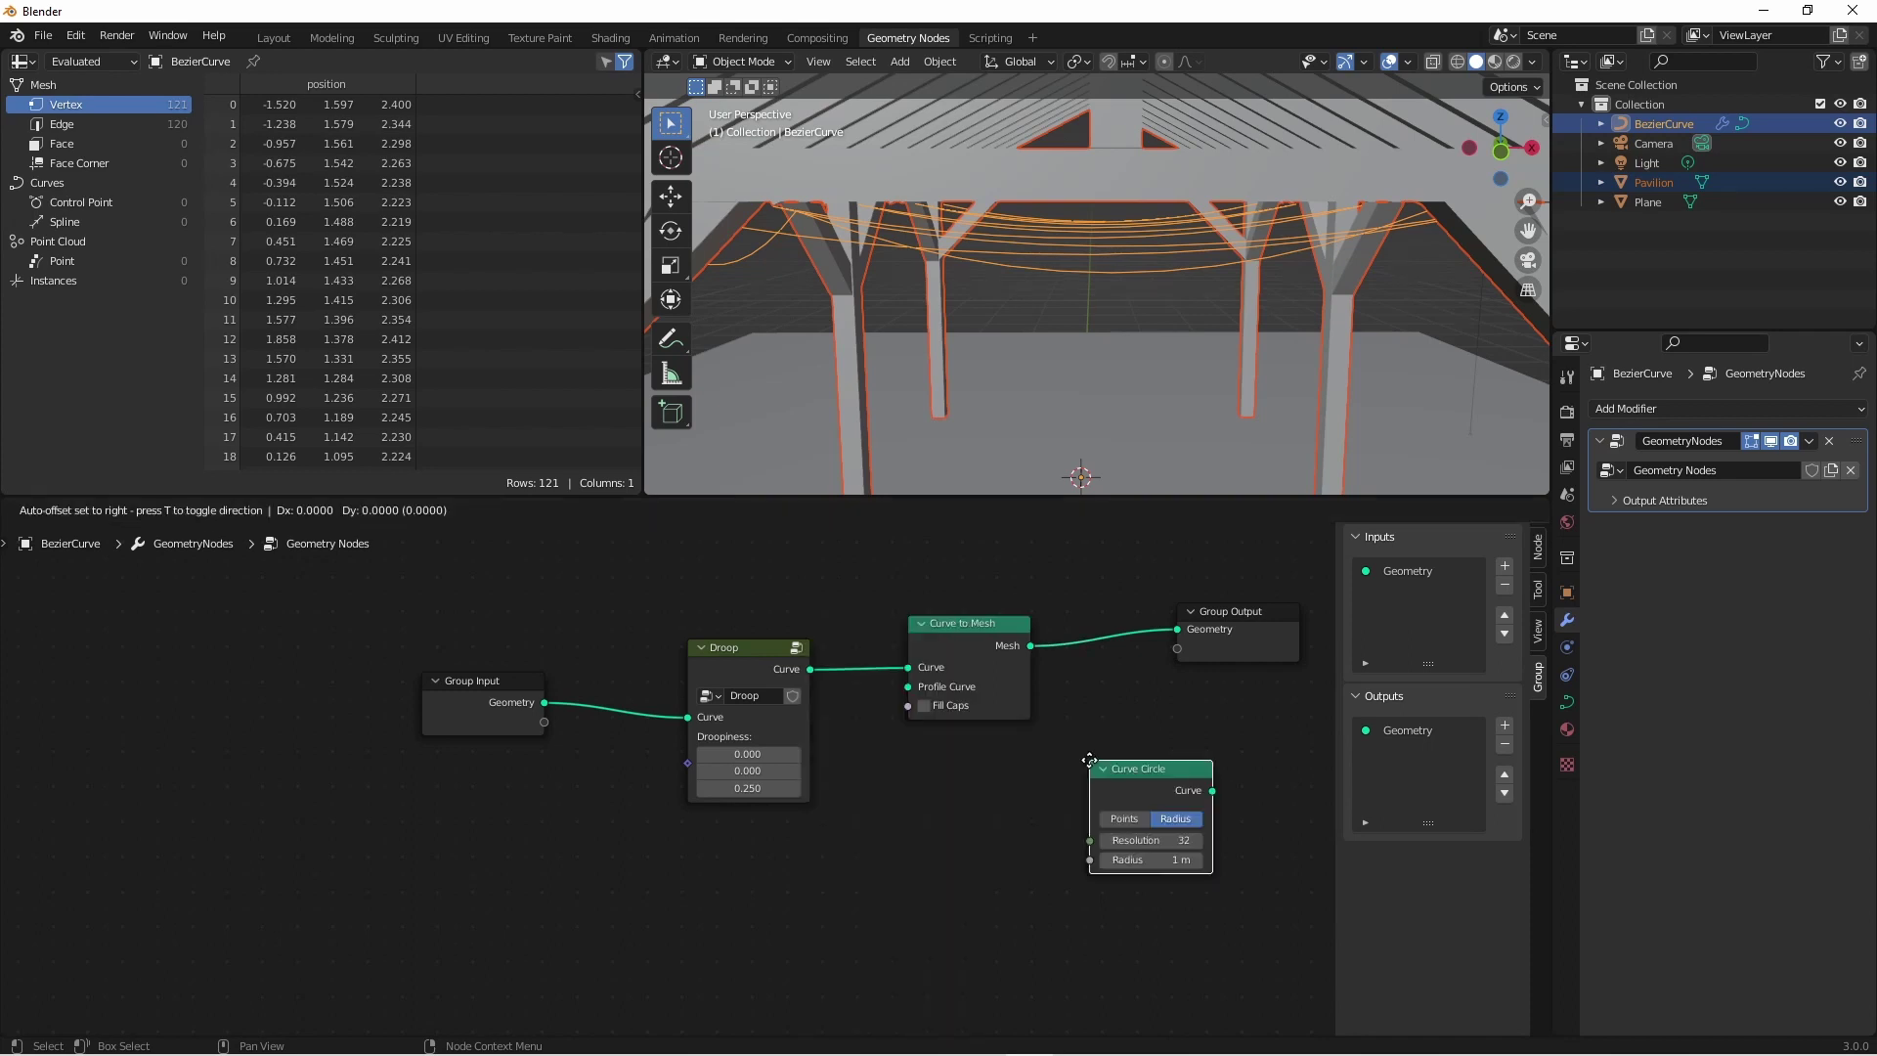
left_click(977, 801)
left_click_drag(976, 802, 908, 686)
mouse_move(914, 864)
left_mouse_down()
mouse_move(840, 864)
mouse_move(929, 864)
left_mouse_up()
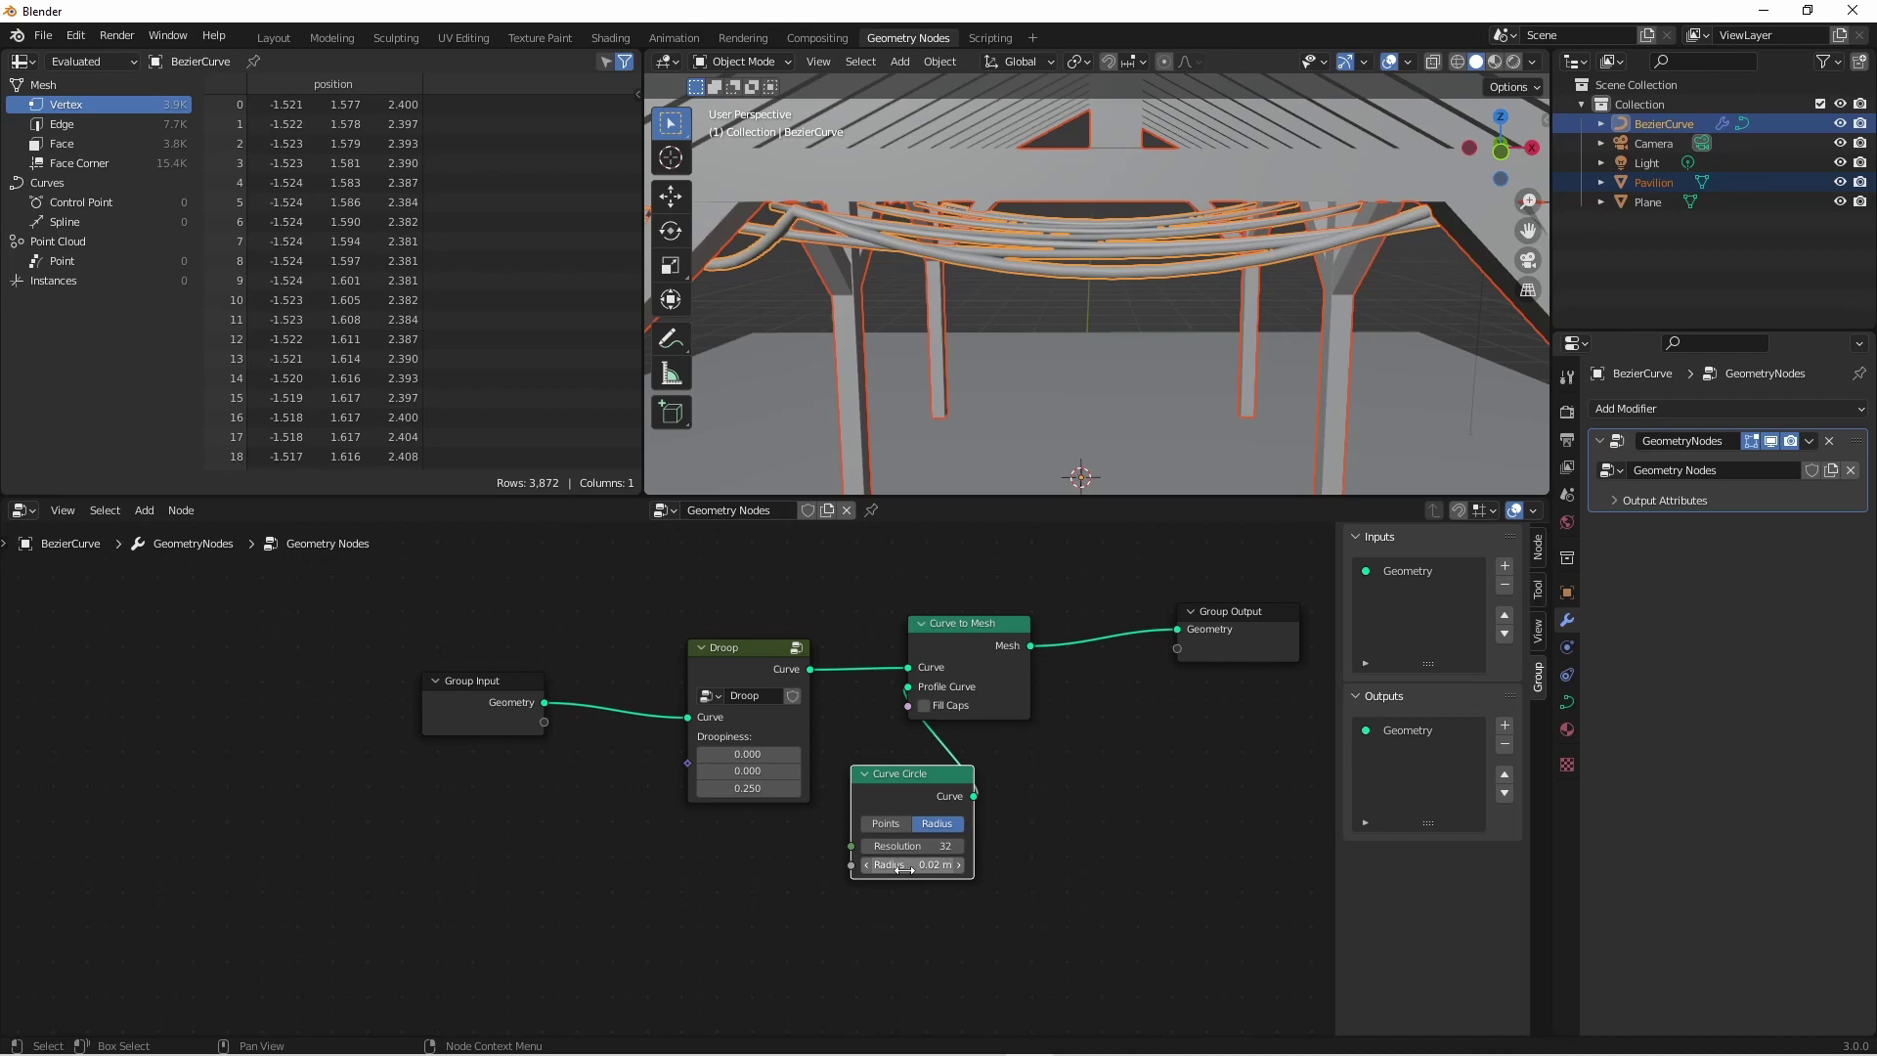
left_click(928, 864)
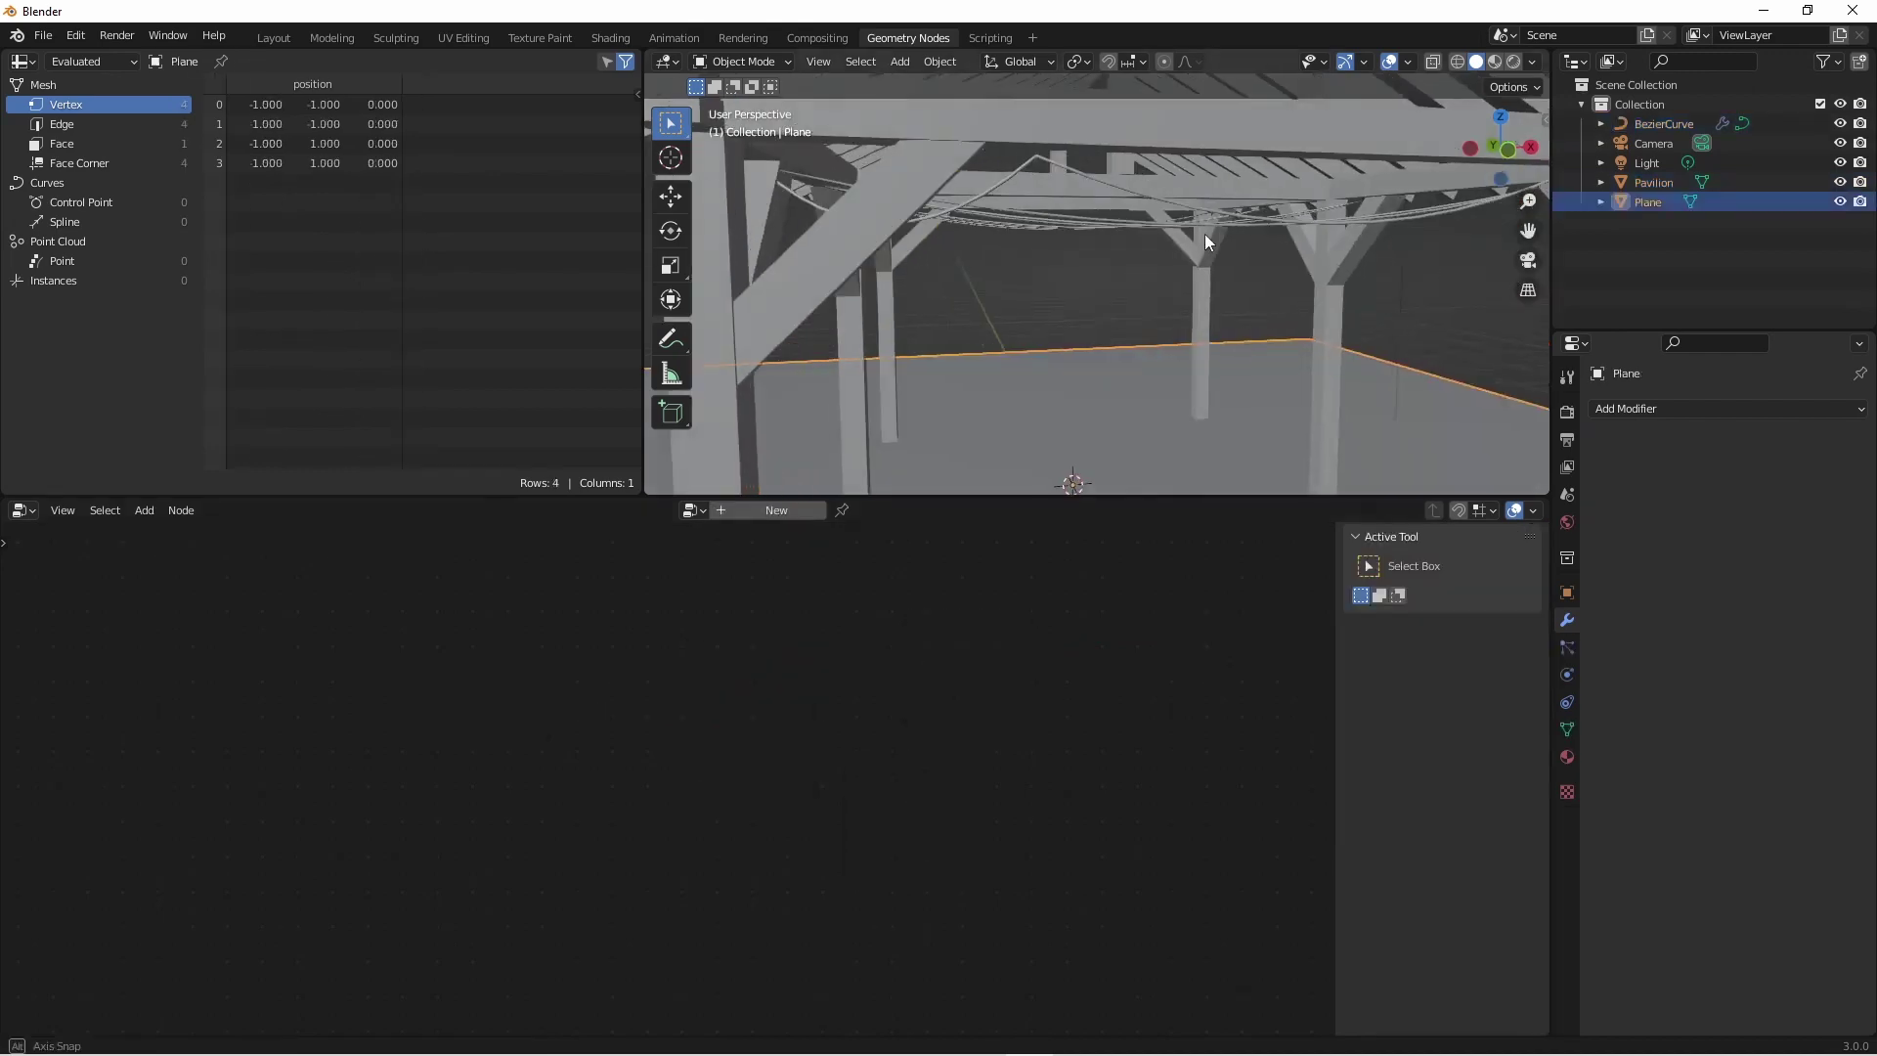
middle_click_drag(1204, 232, 1173, 237)
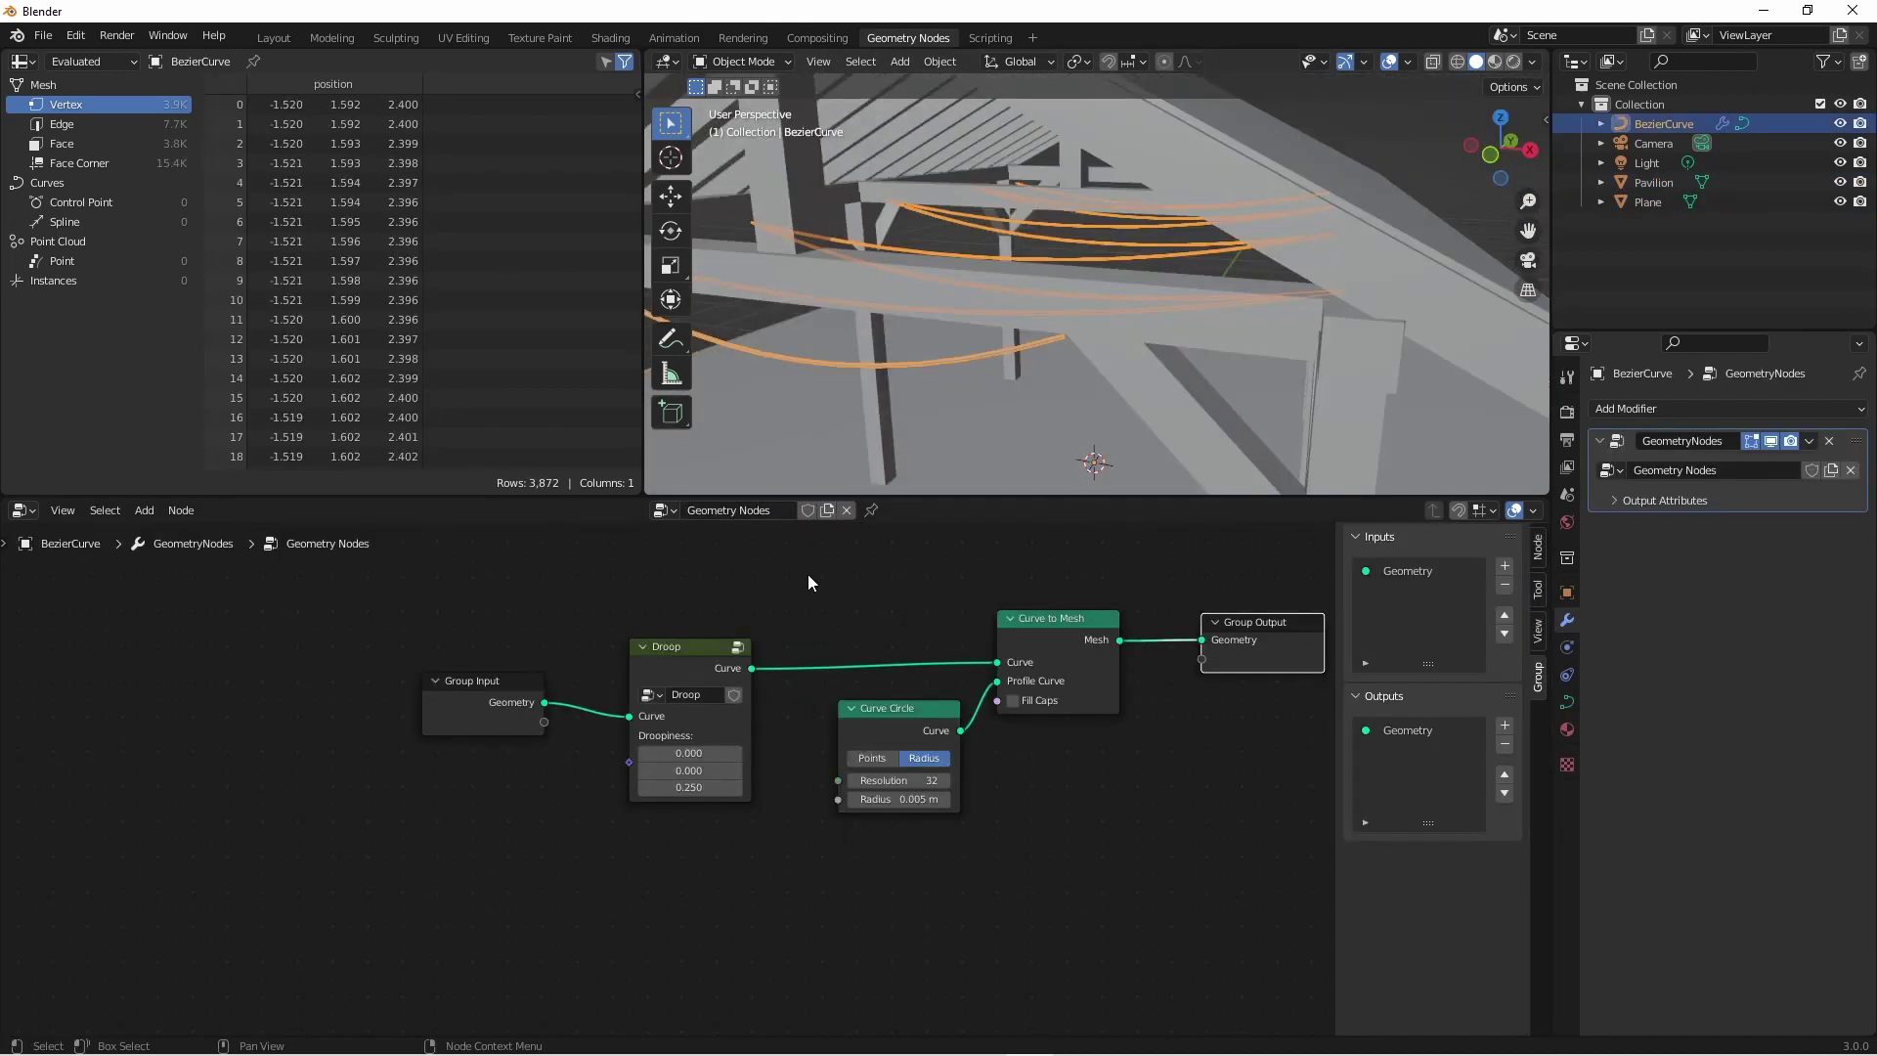
left_click_drag(808, 565, 1139, 925)
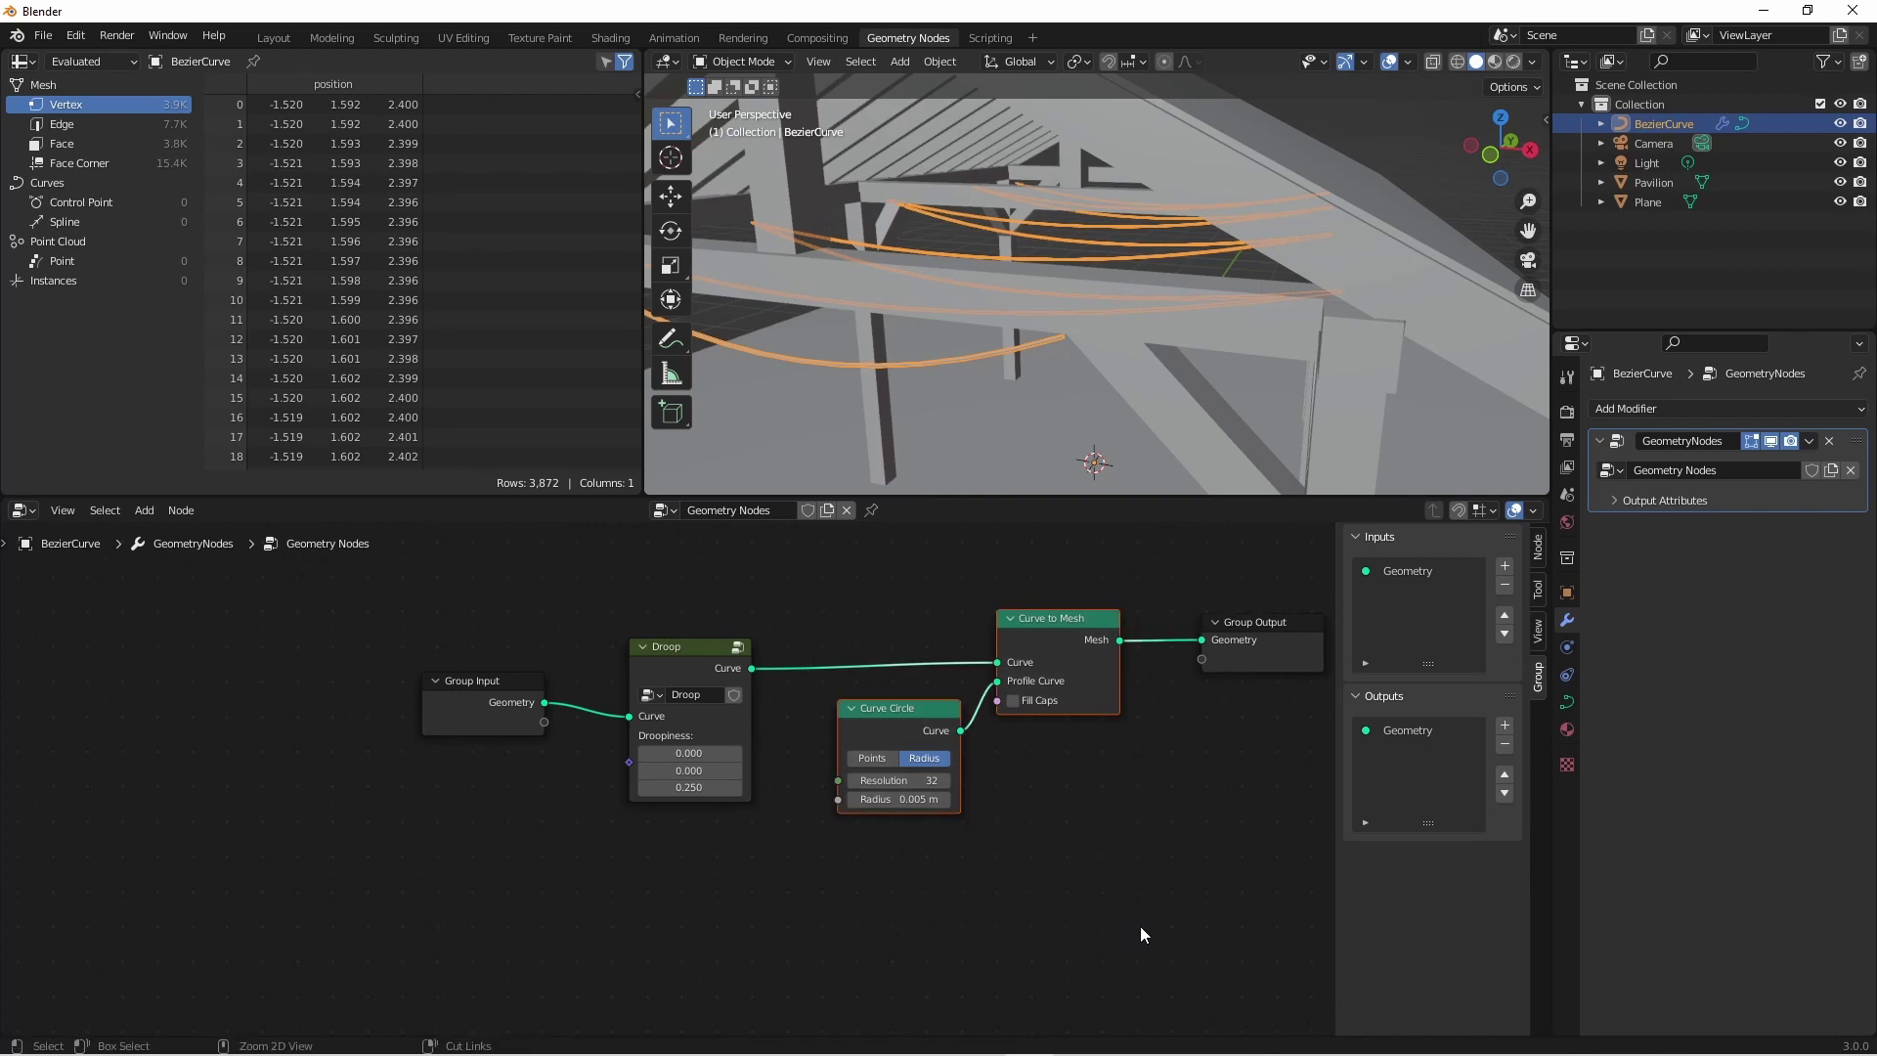
Group Curve Circle and Curve to Mesh into a node group named Curve Solidify.
key("ctrl+g")
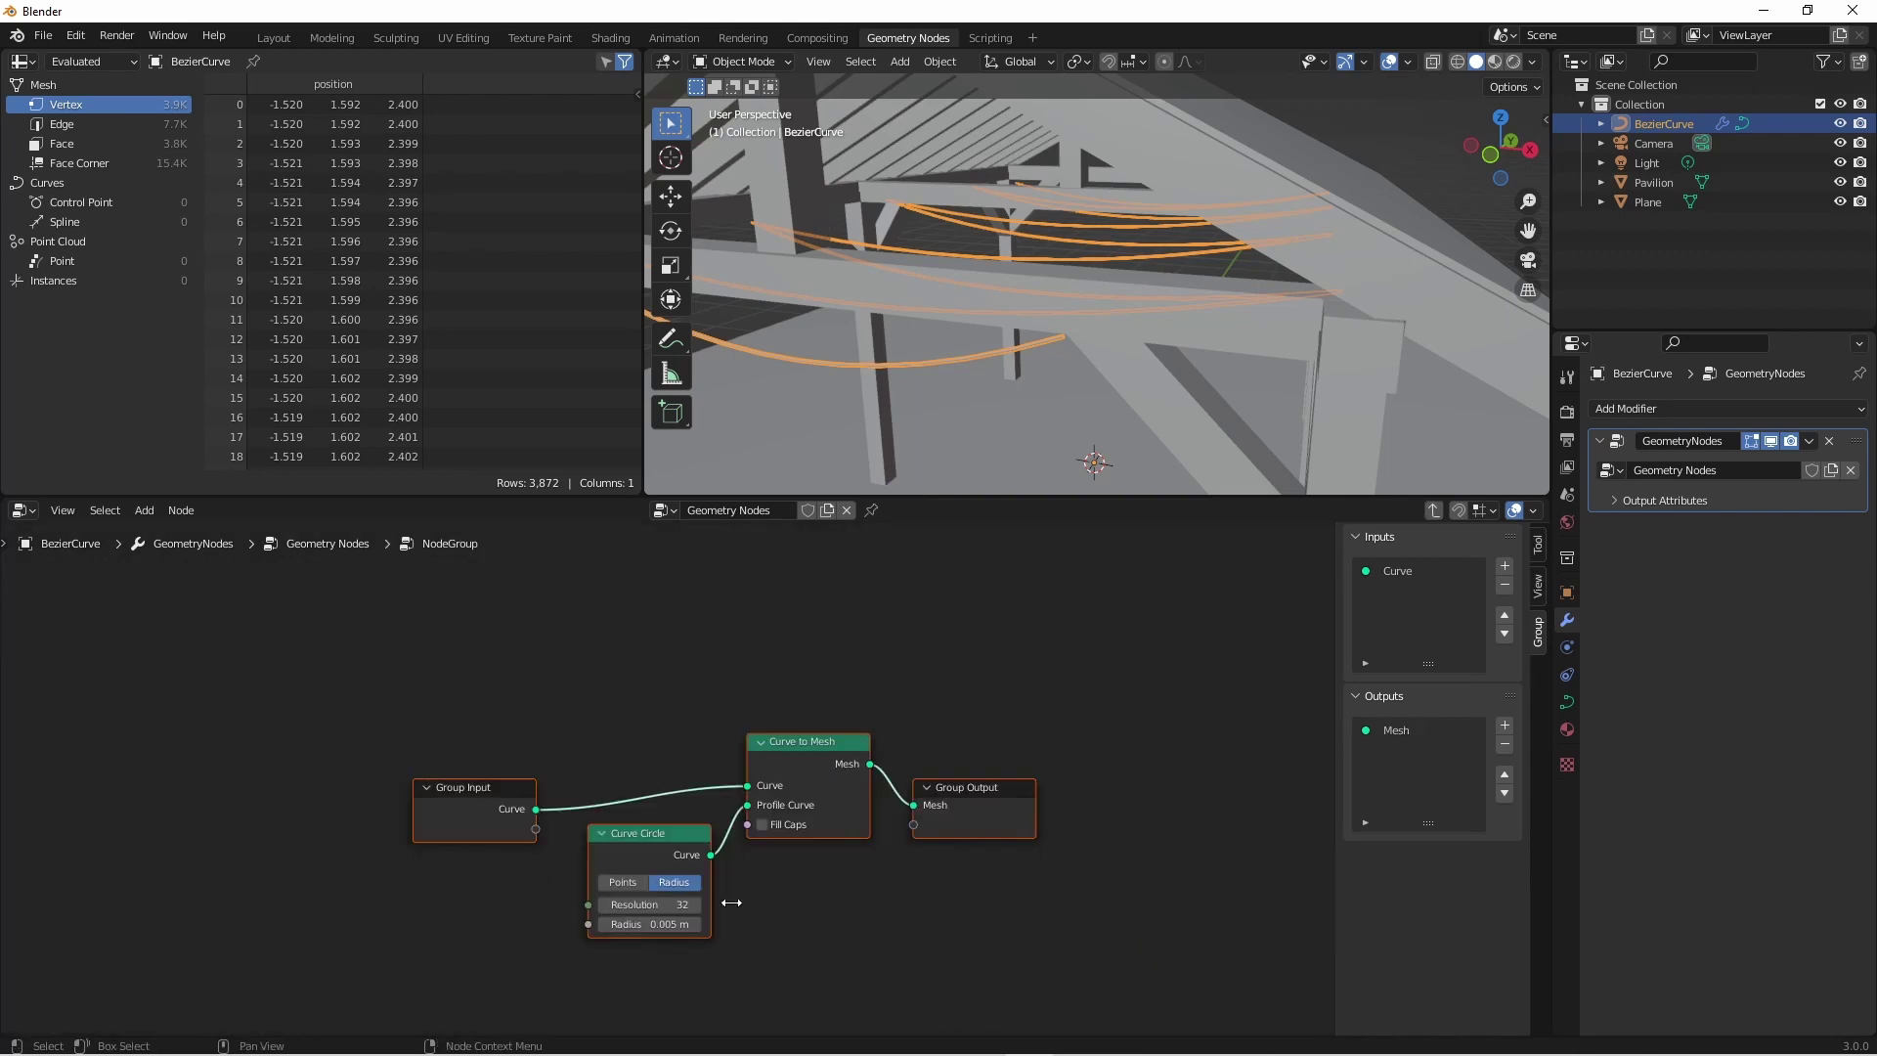
left_click(1433, 510)
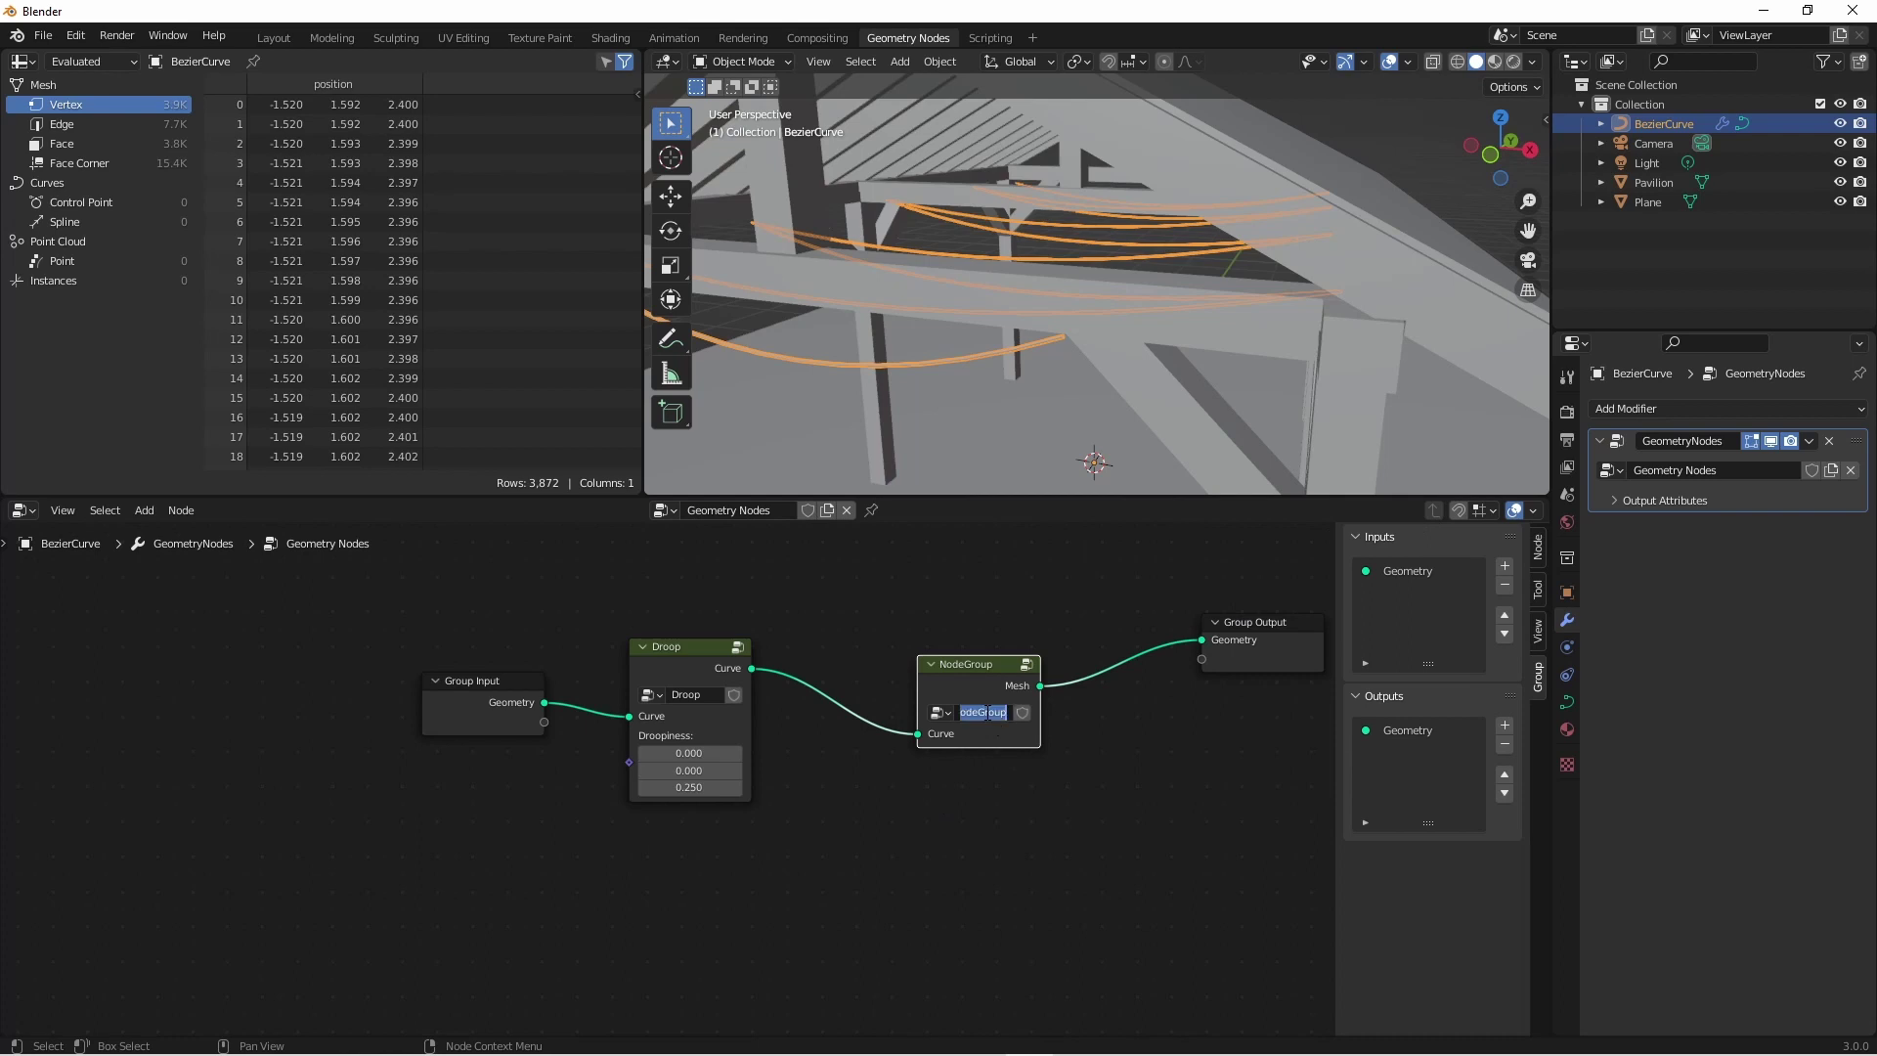
type("Curve Solidify")
key("Return")
left_click(991, 376)
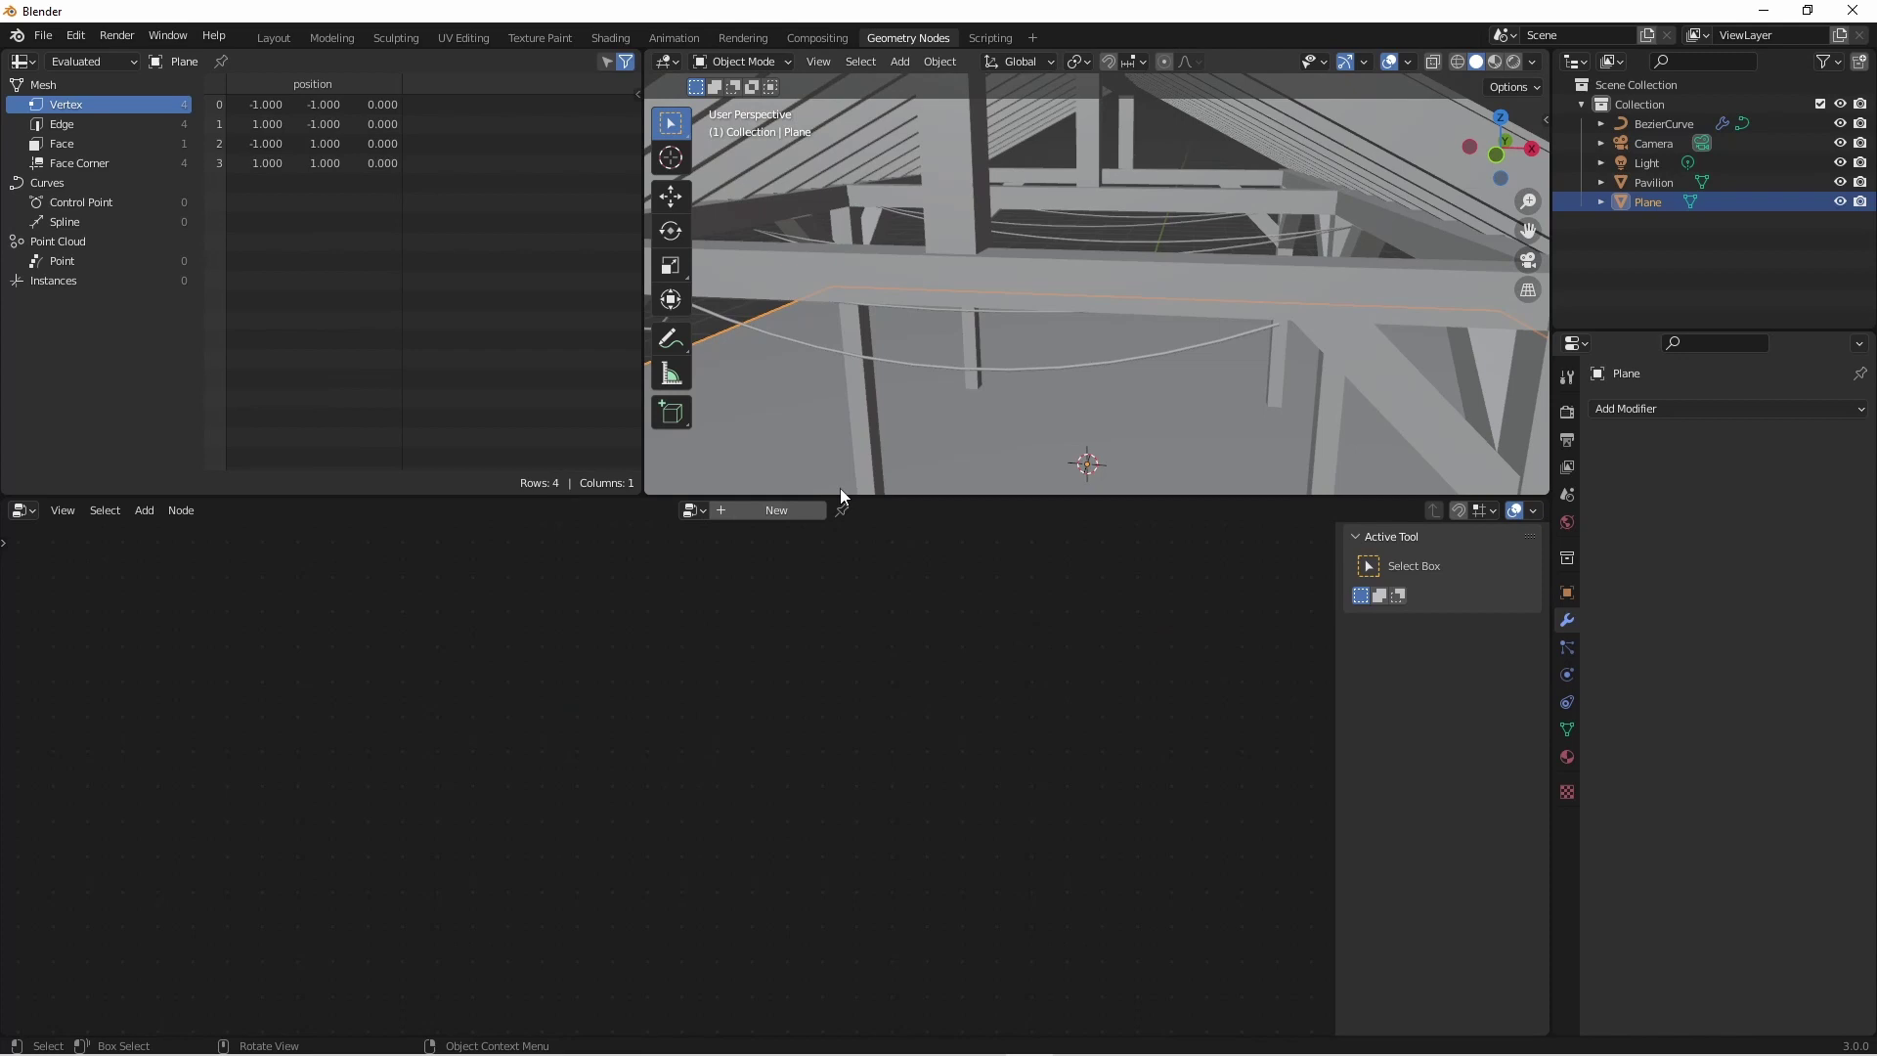
left_click(923, 363)
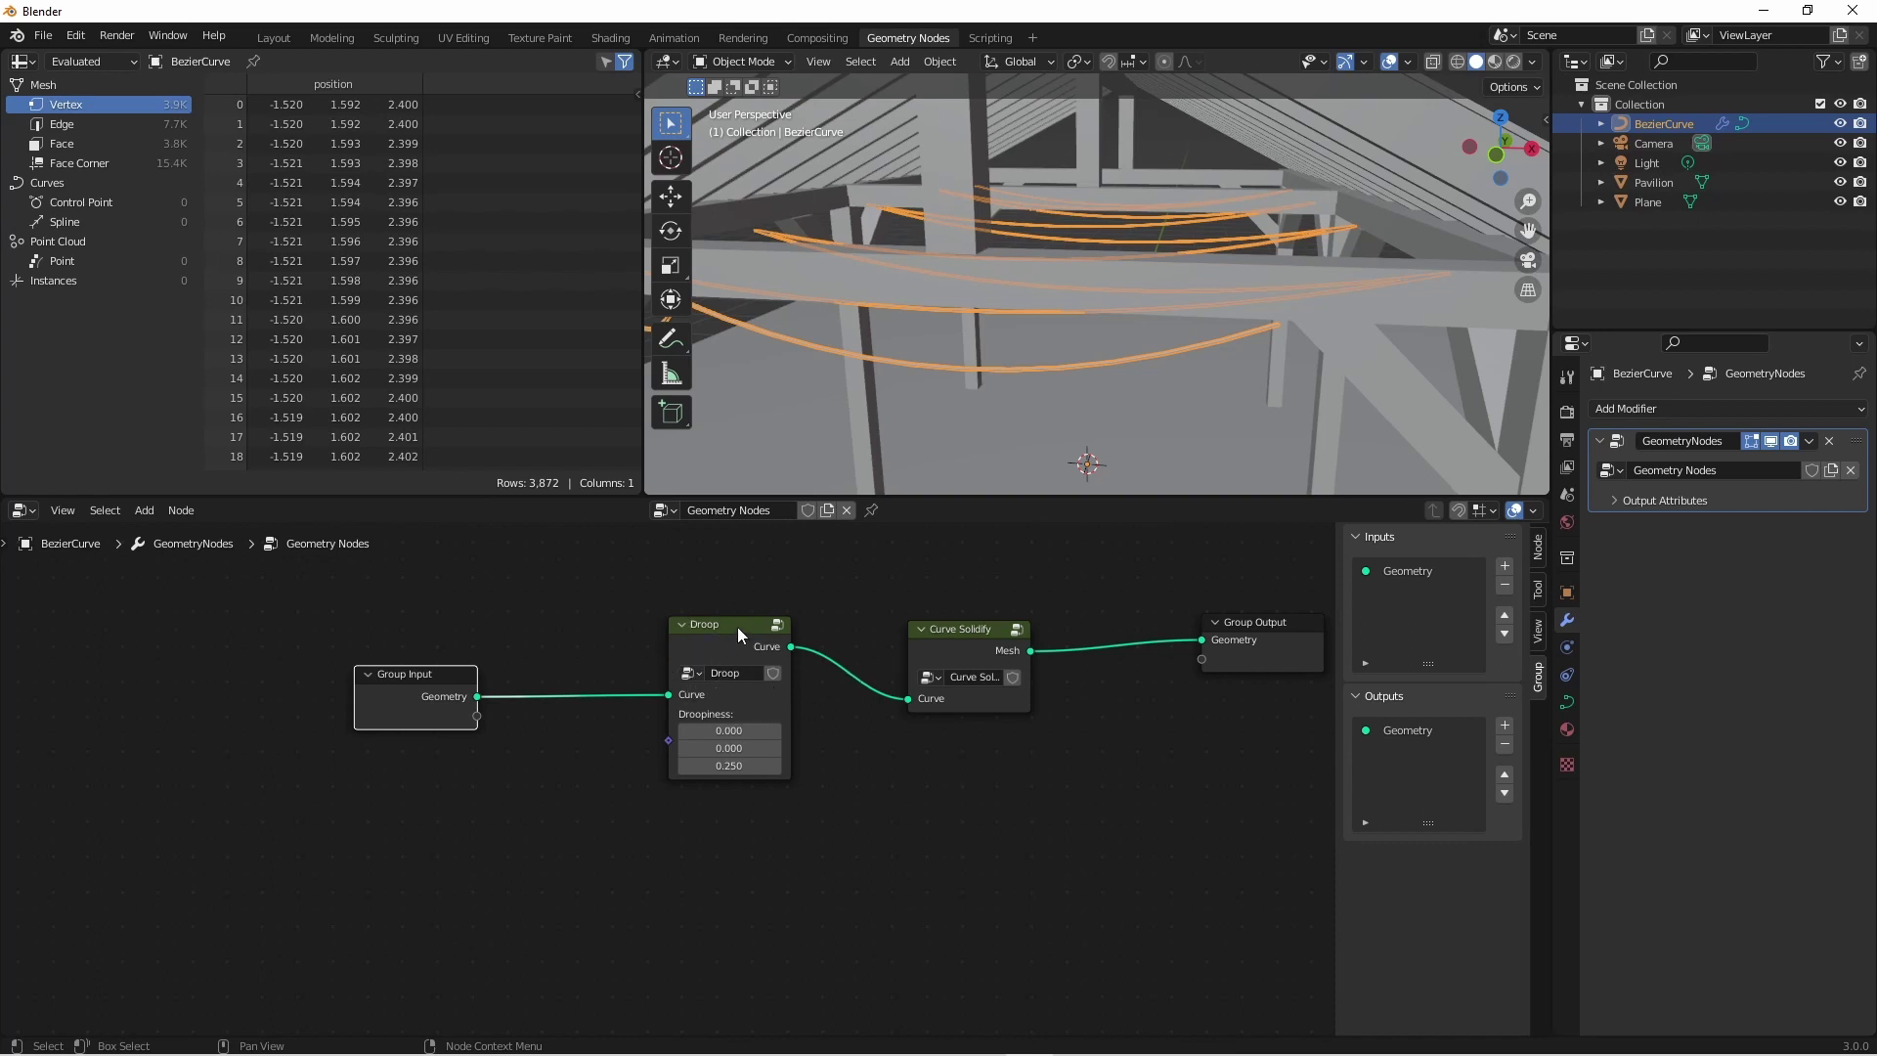
Add an Instance on Points node fed by the Droop curve.
left_click_drag(737, 626, 581, 627)
key("shift+a")
mouse_move(963, 778)
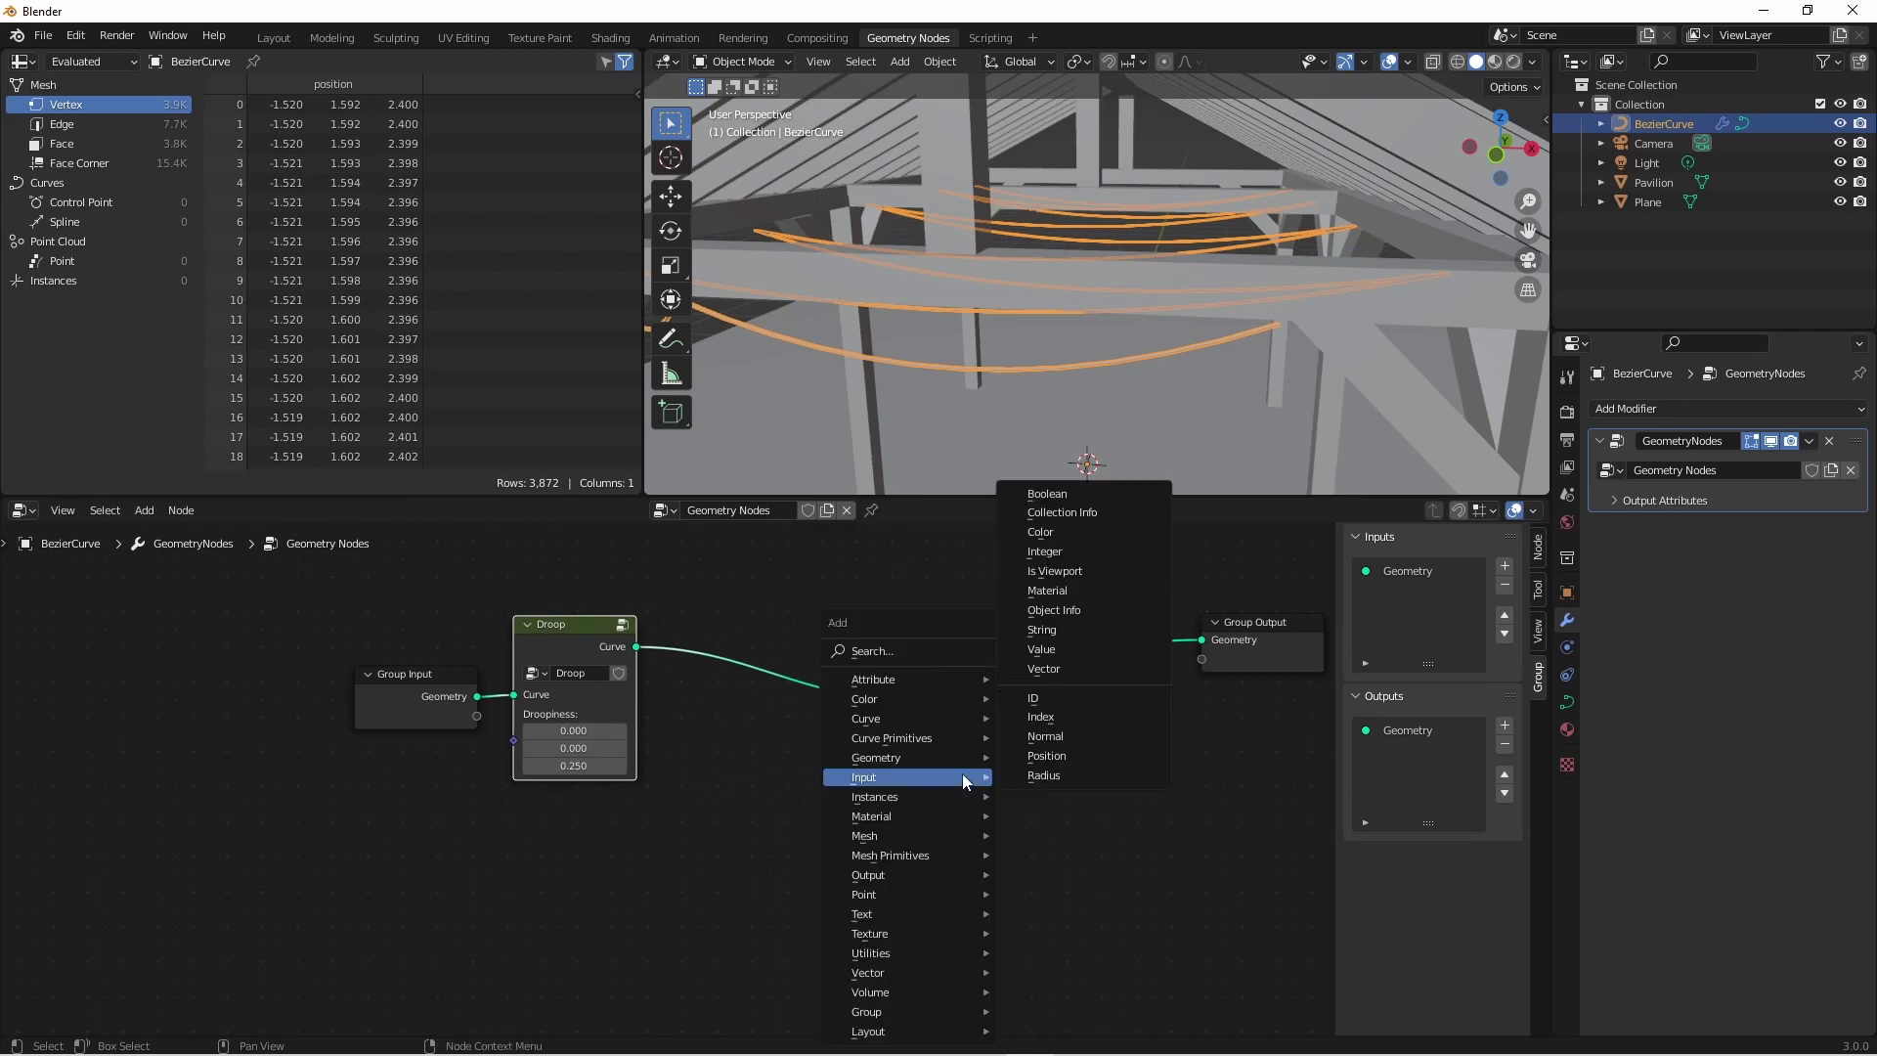
mouse_move(918, 799)
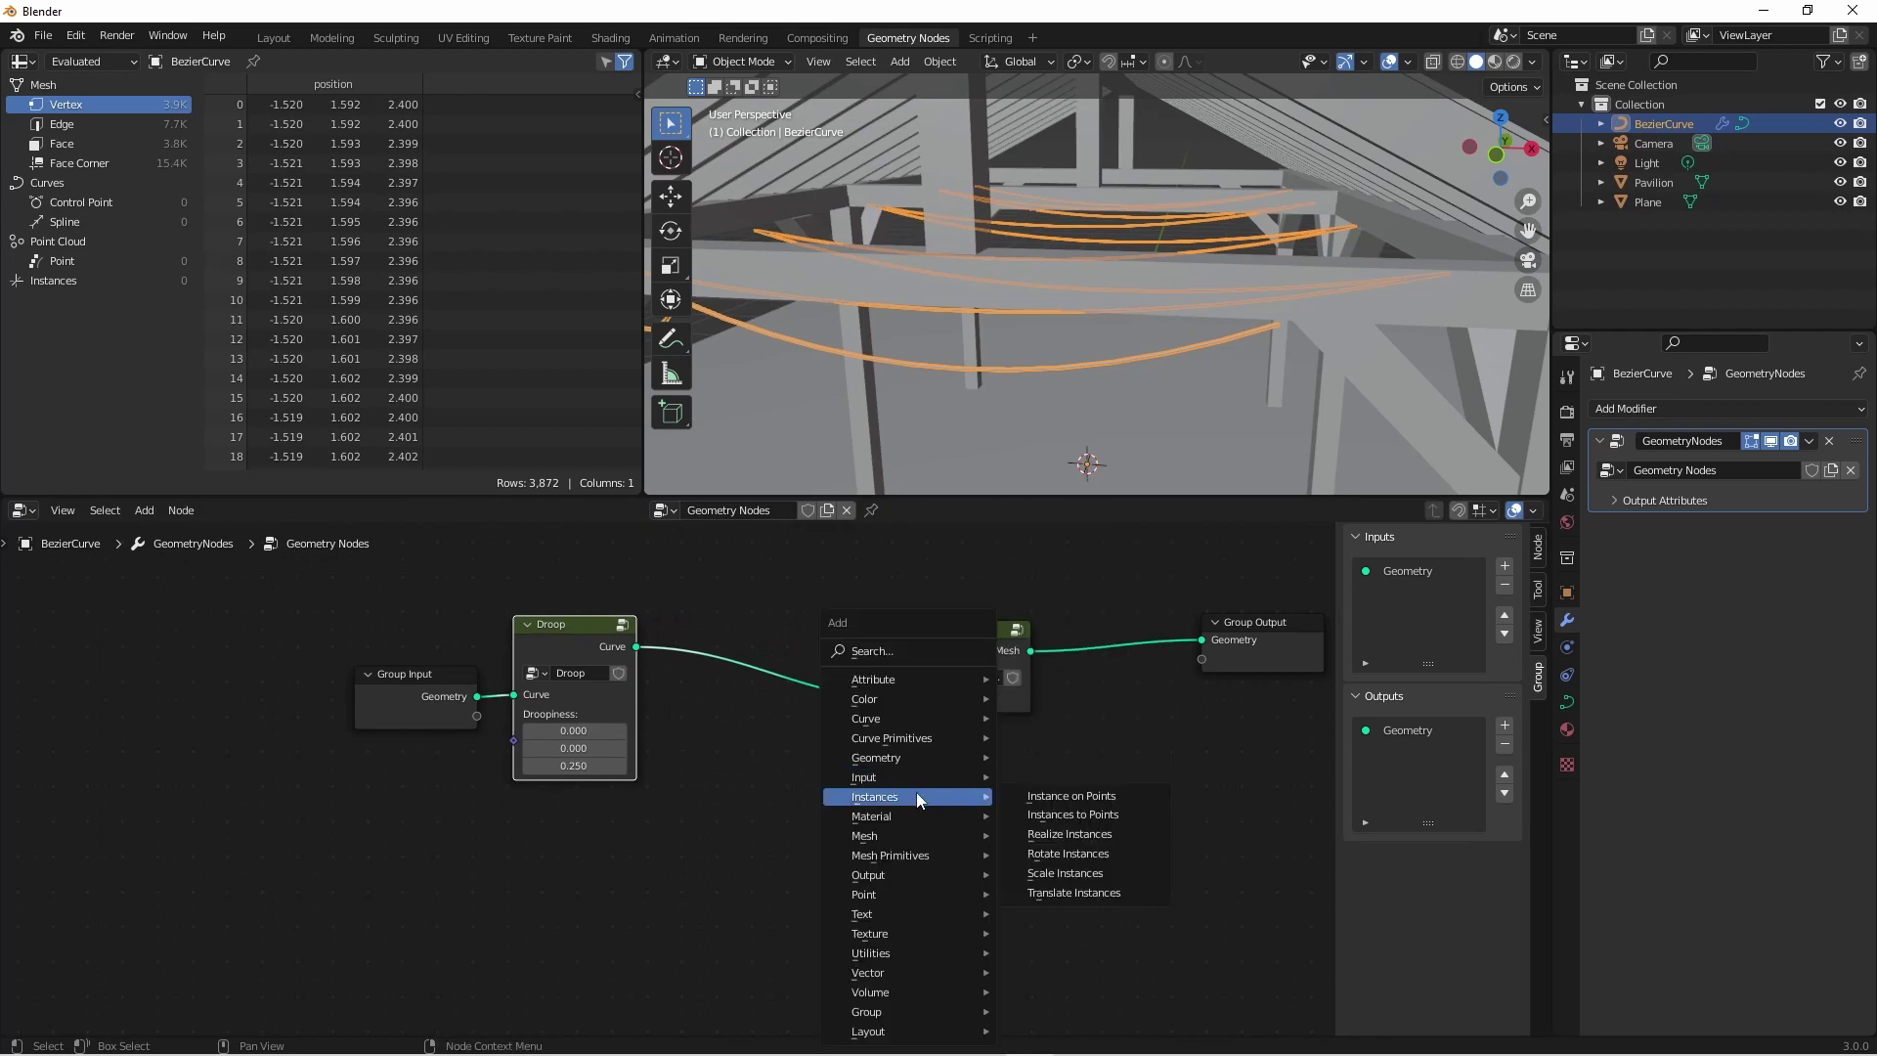
left_click(1071, 795)
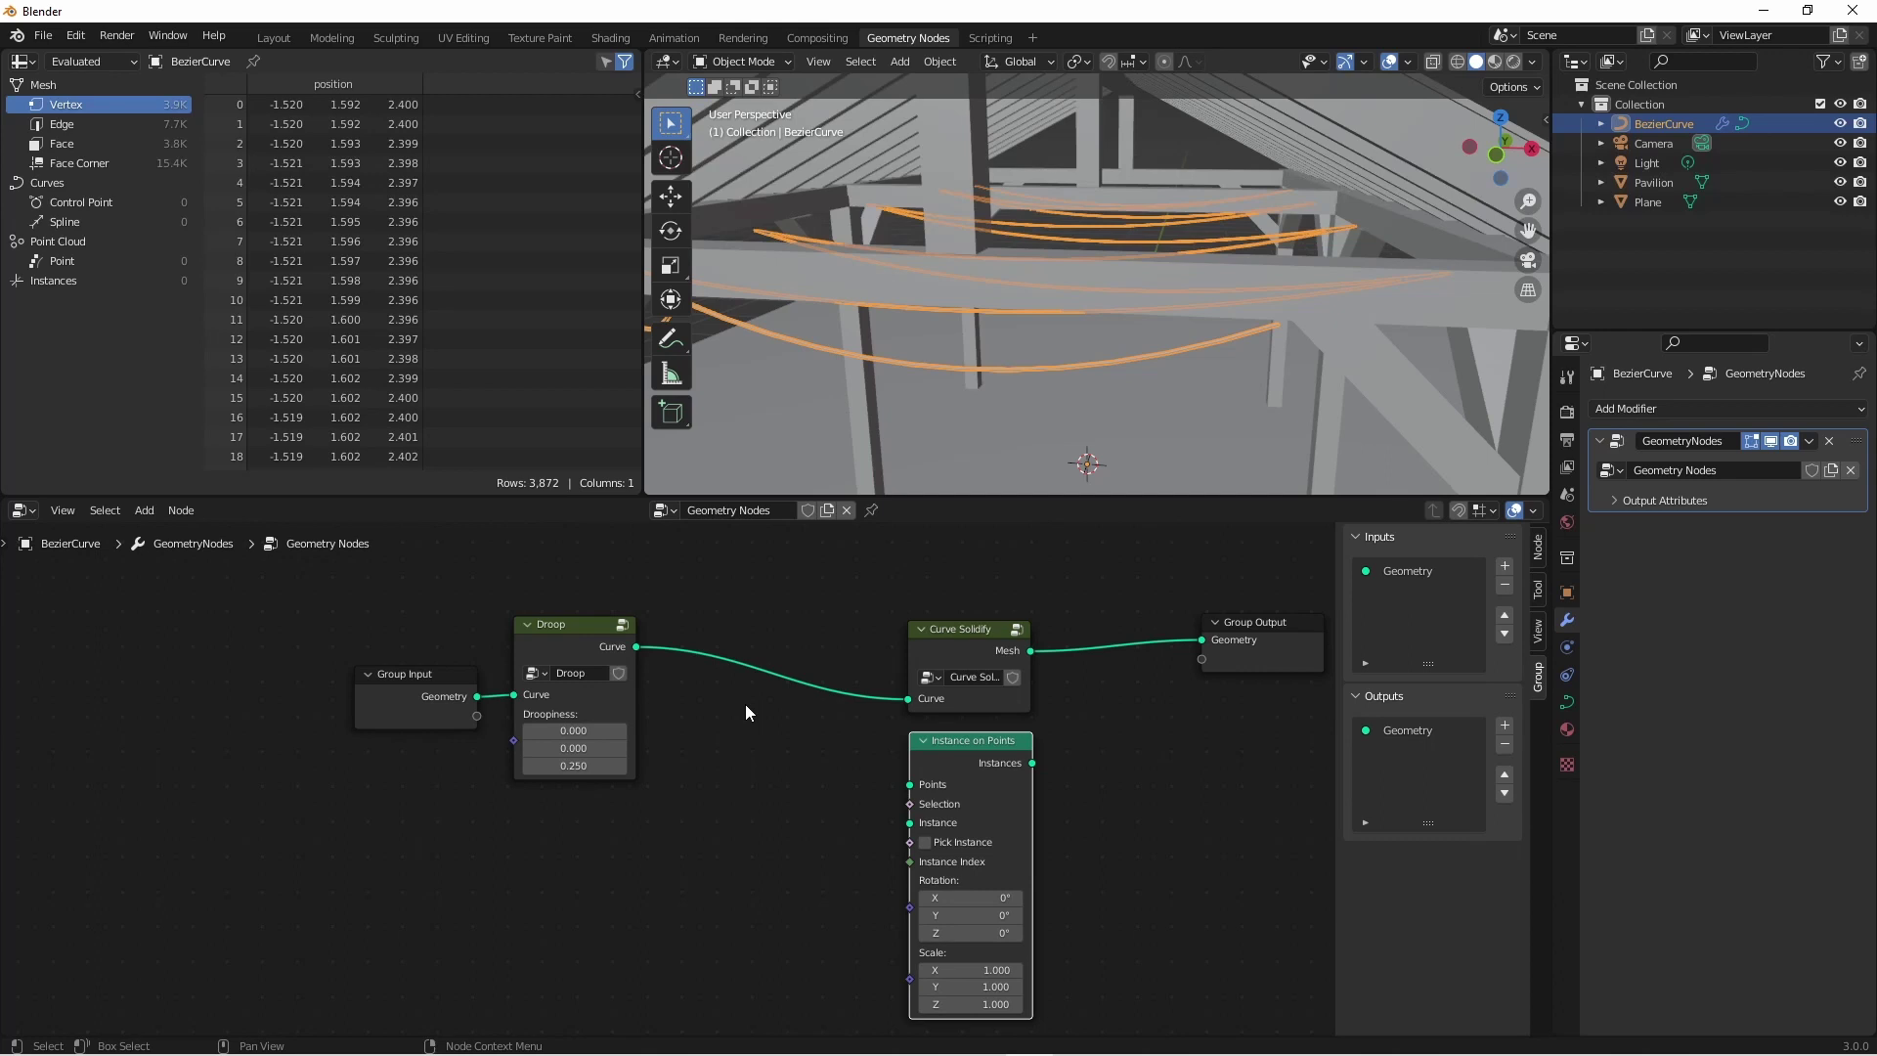
left_click_drag(639, 648, 910, 787)
Join the instances with the cable tubes through a Join Geometry node before Group Output.
left_click_drag(1262, 622, 1186, 665)
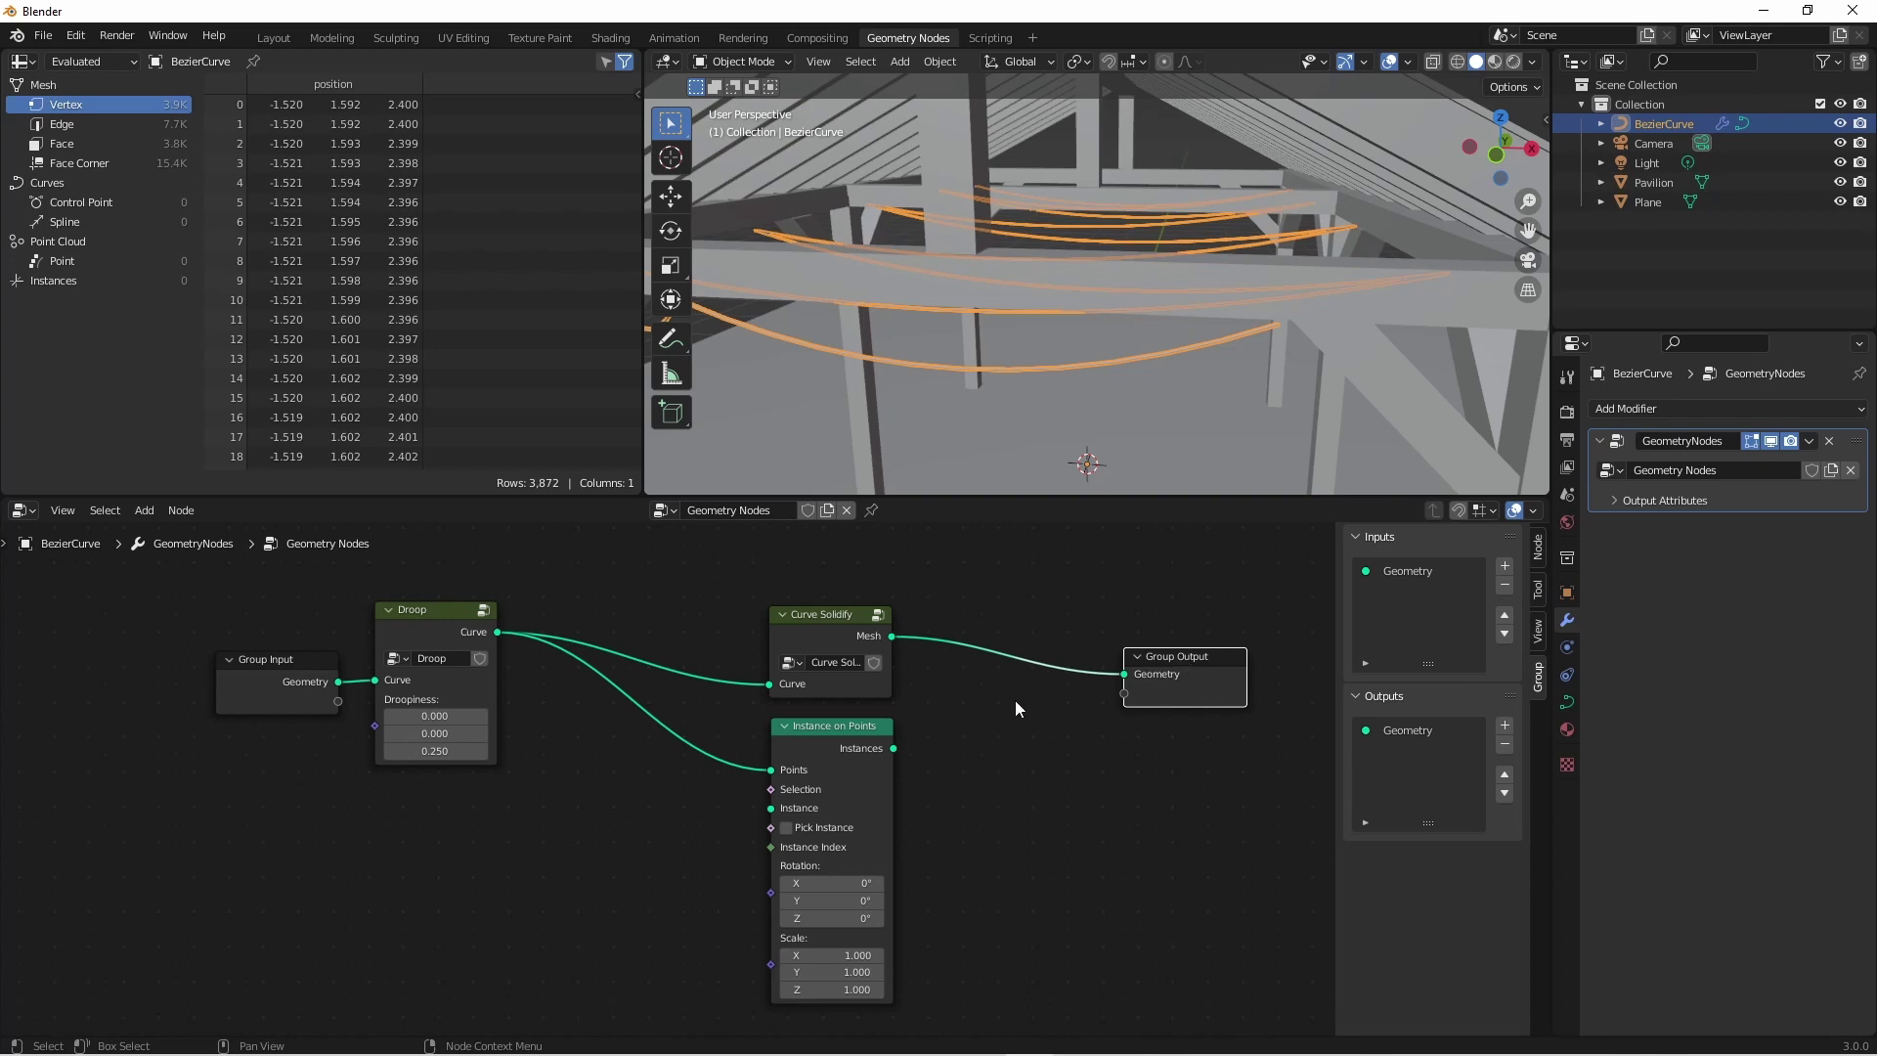
key("shift+a")
mouse_move(970, 662)
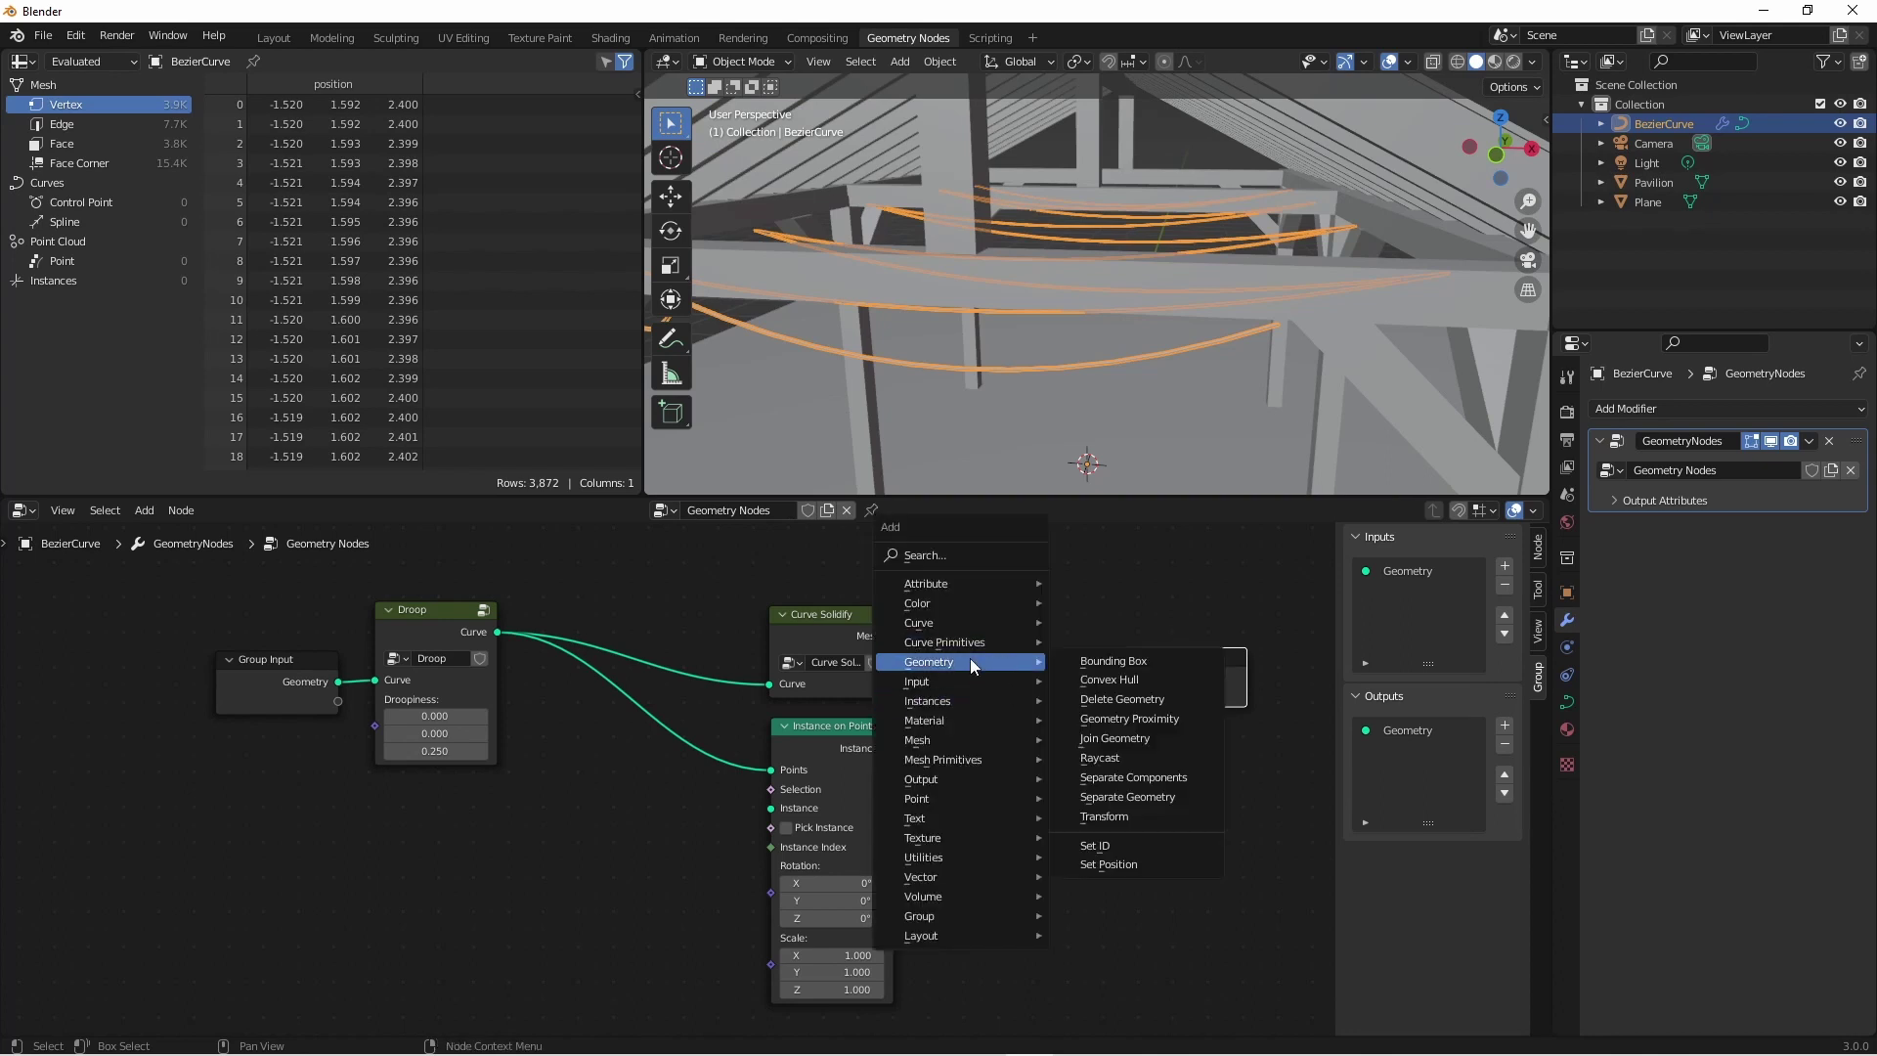
left_click(1115, 738)
left_click(1056, 699)
left_click_drag(893, 748, 990, 711)
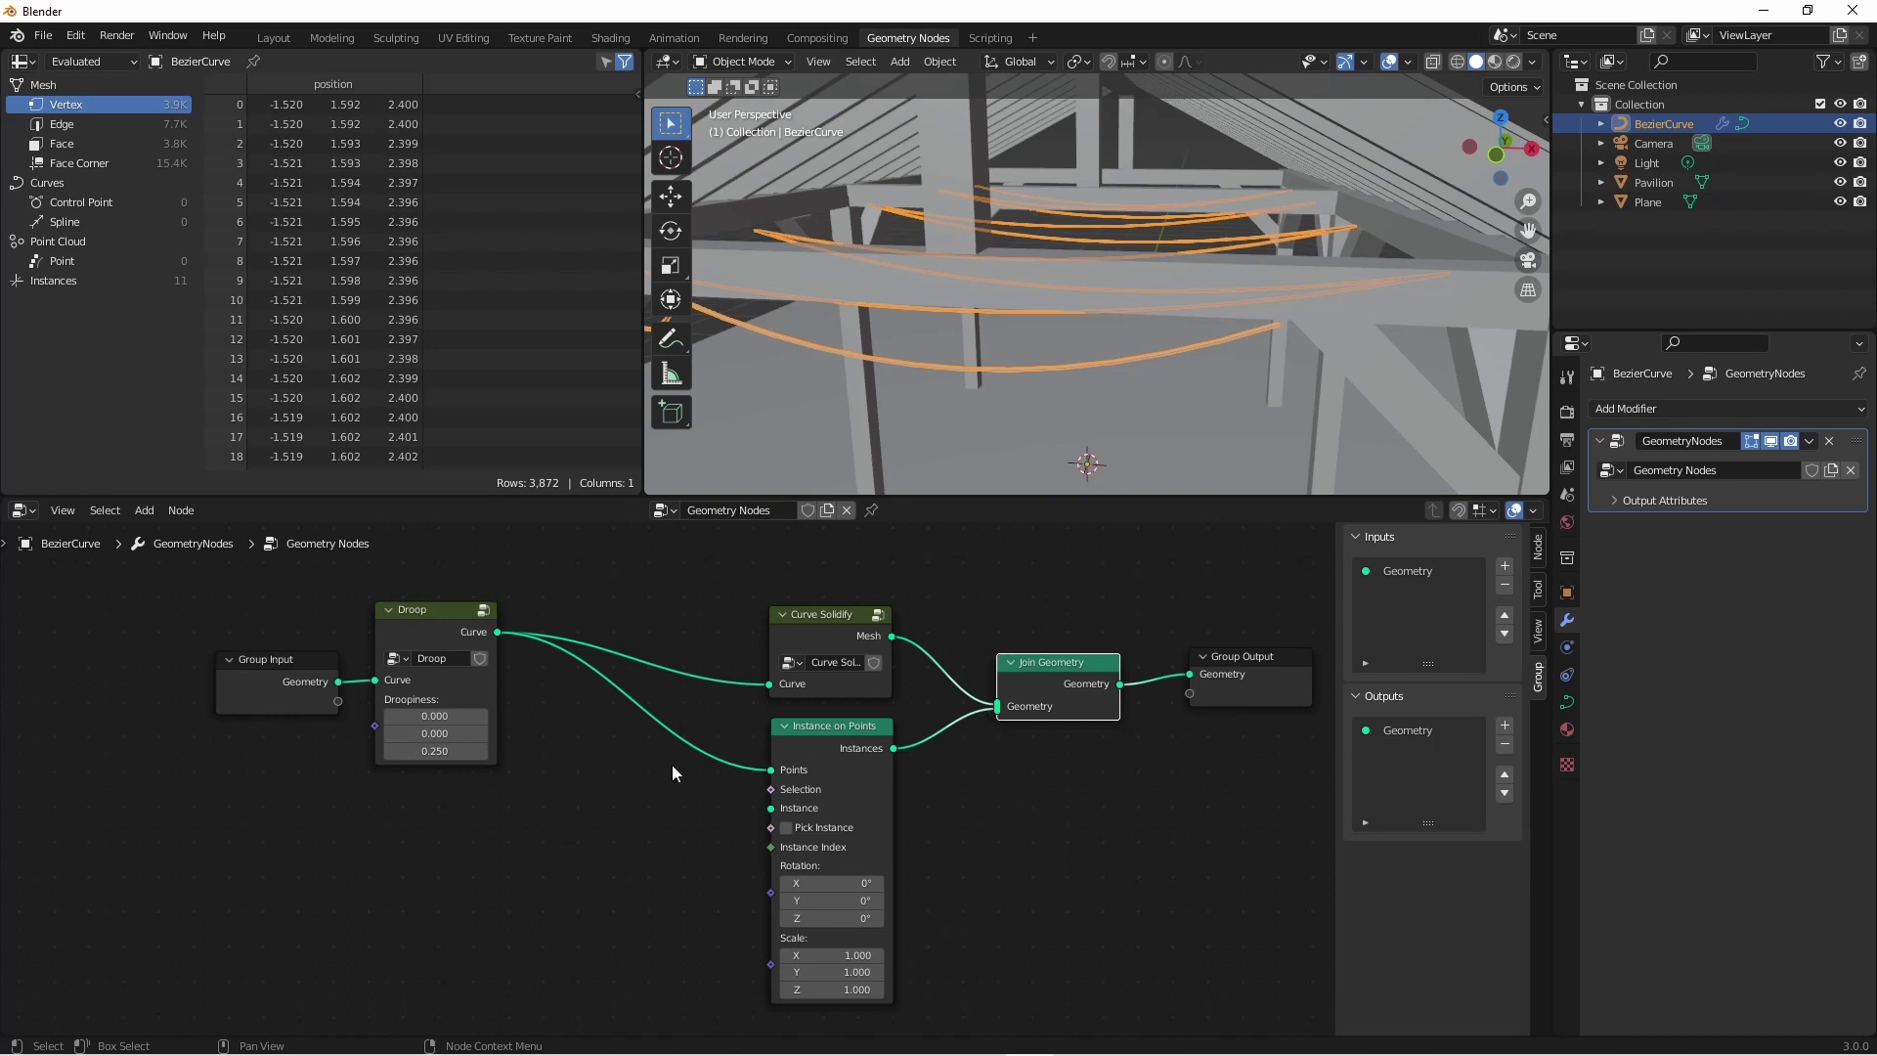
Instance a shrunken Ico Sphere with 2 subdivisions on each cable point as bulbs.
key("shift+a")
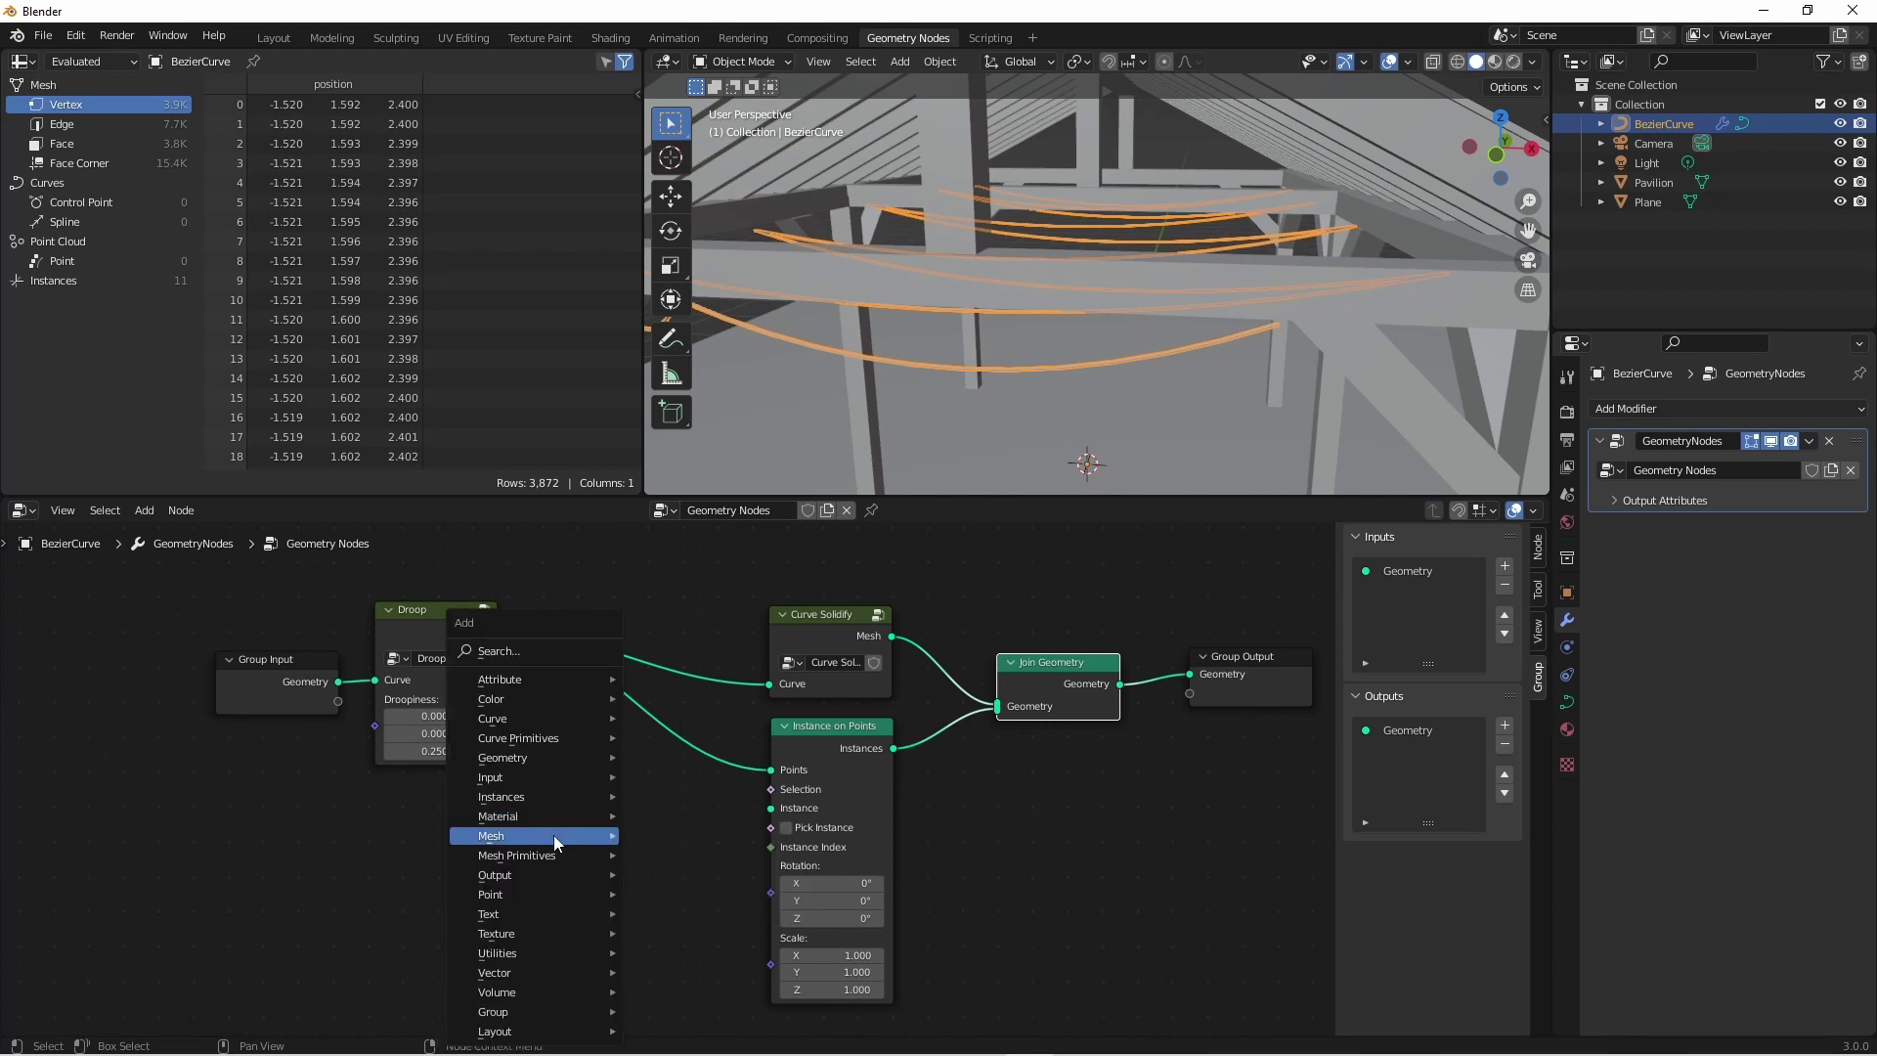
mouse_move(548, 853)
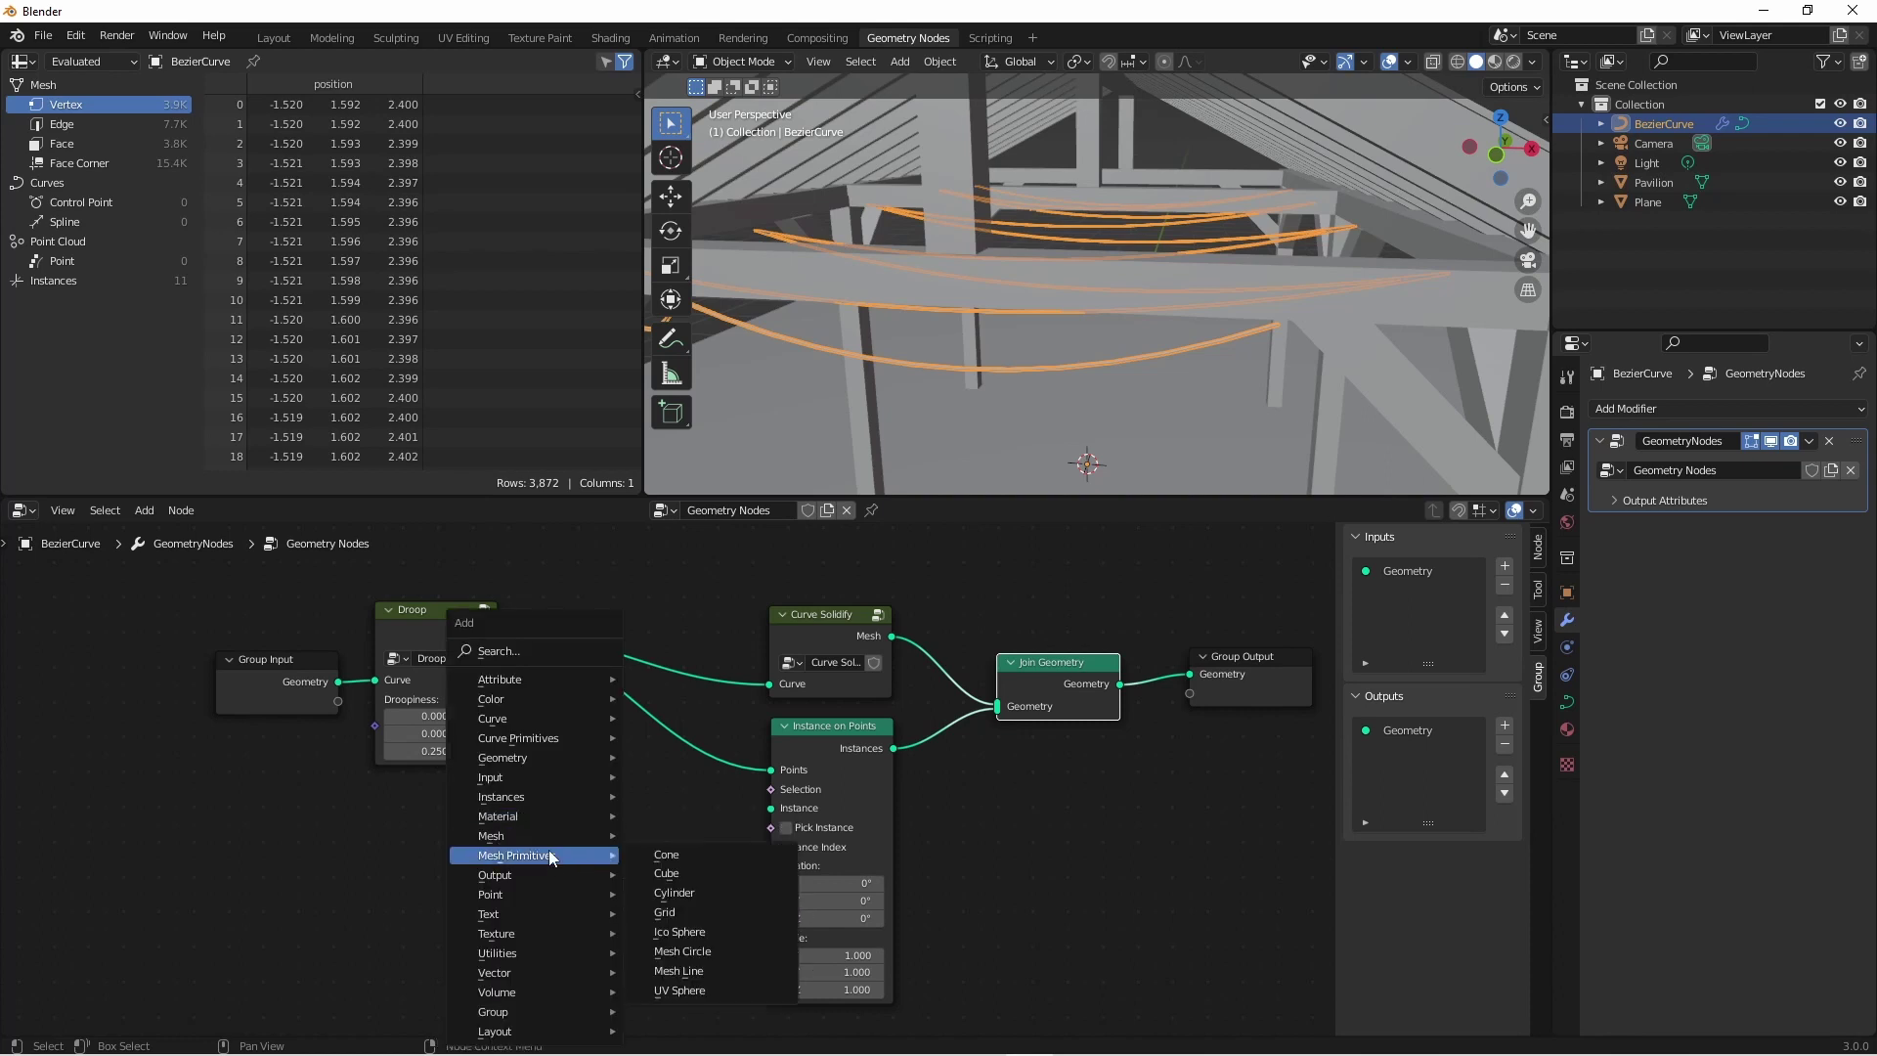
left_click(713, 931)
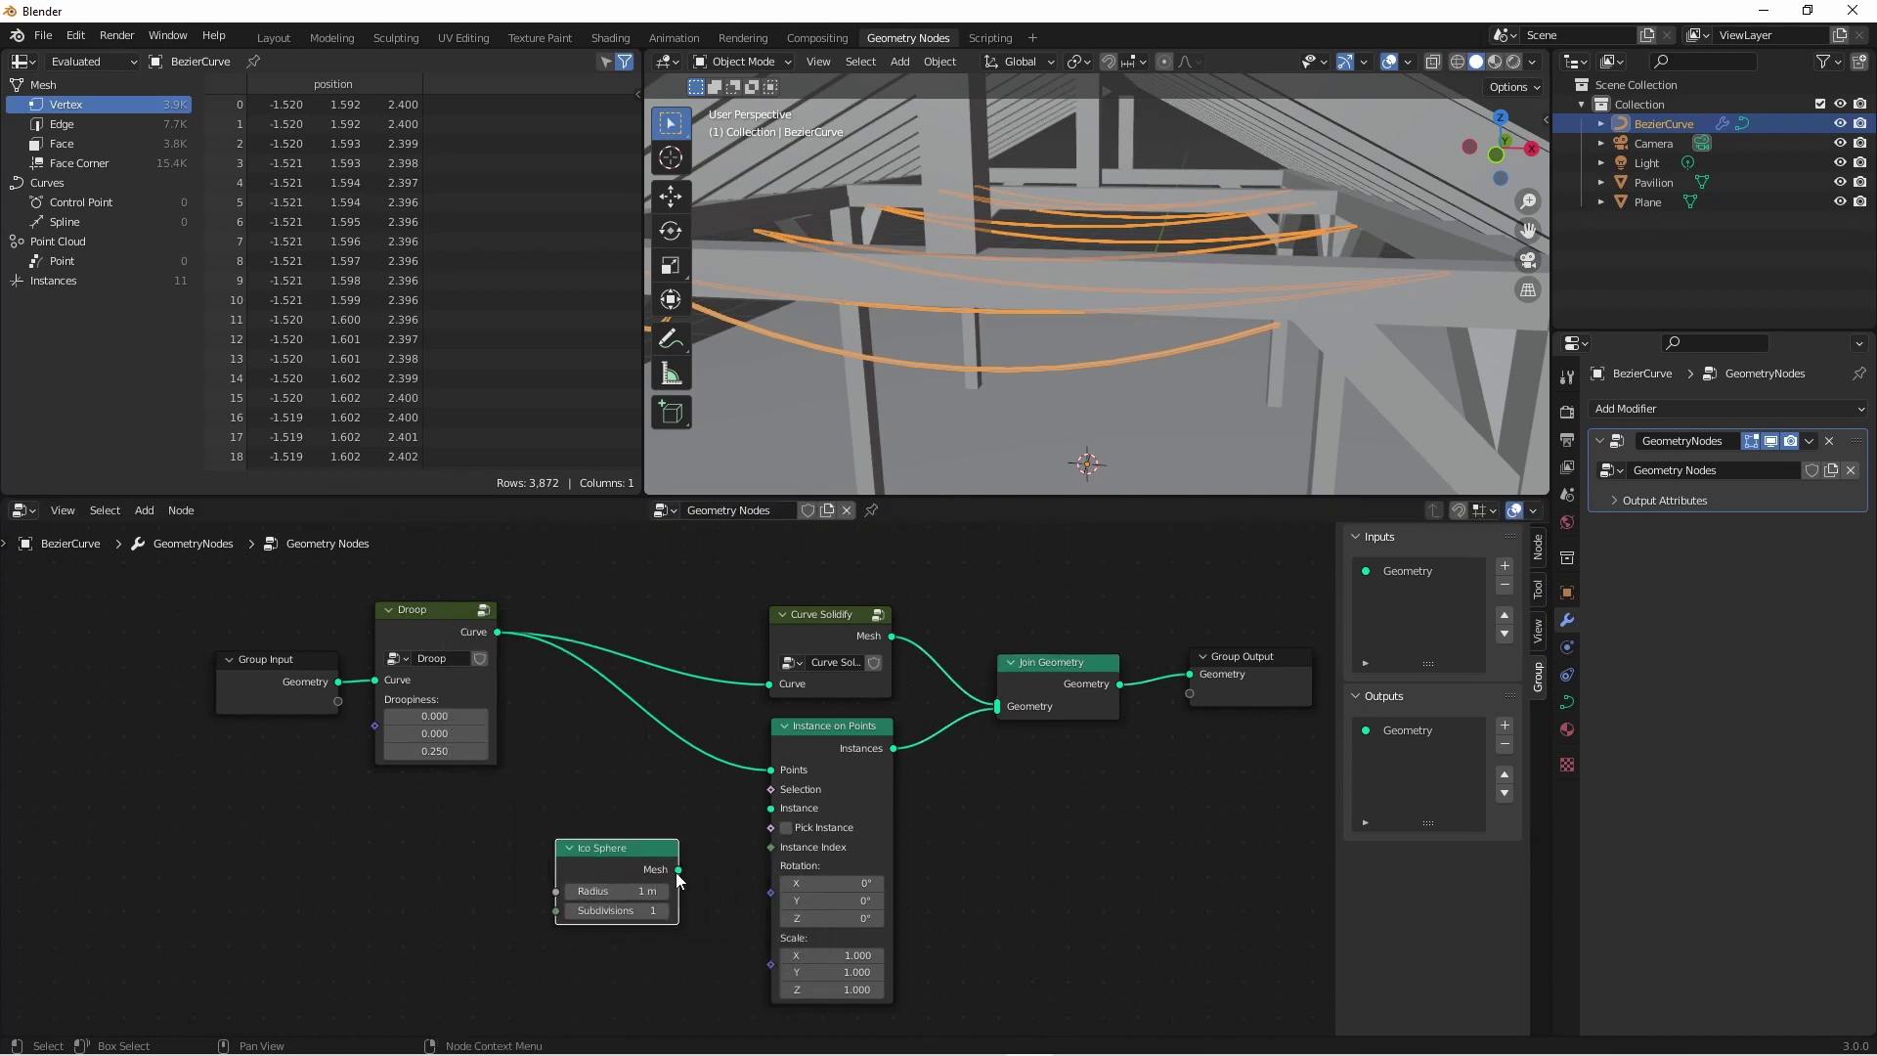
left_click_drag(677, 870, 771, 807)
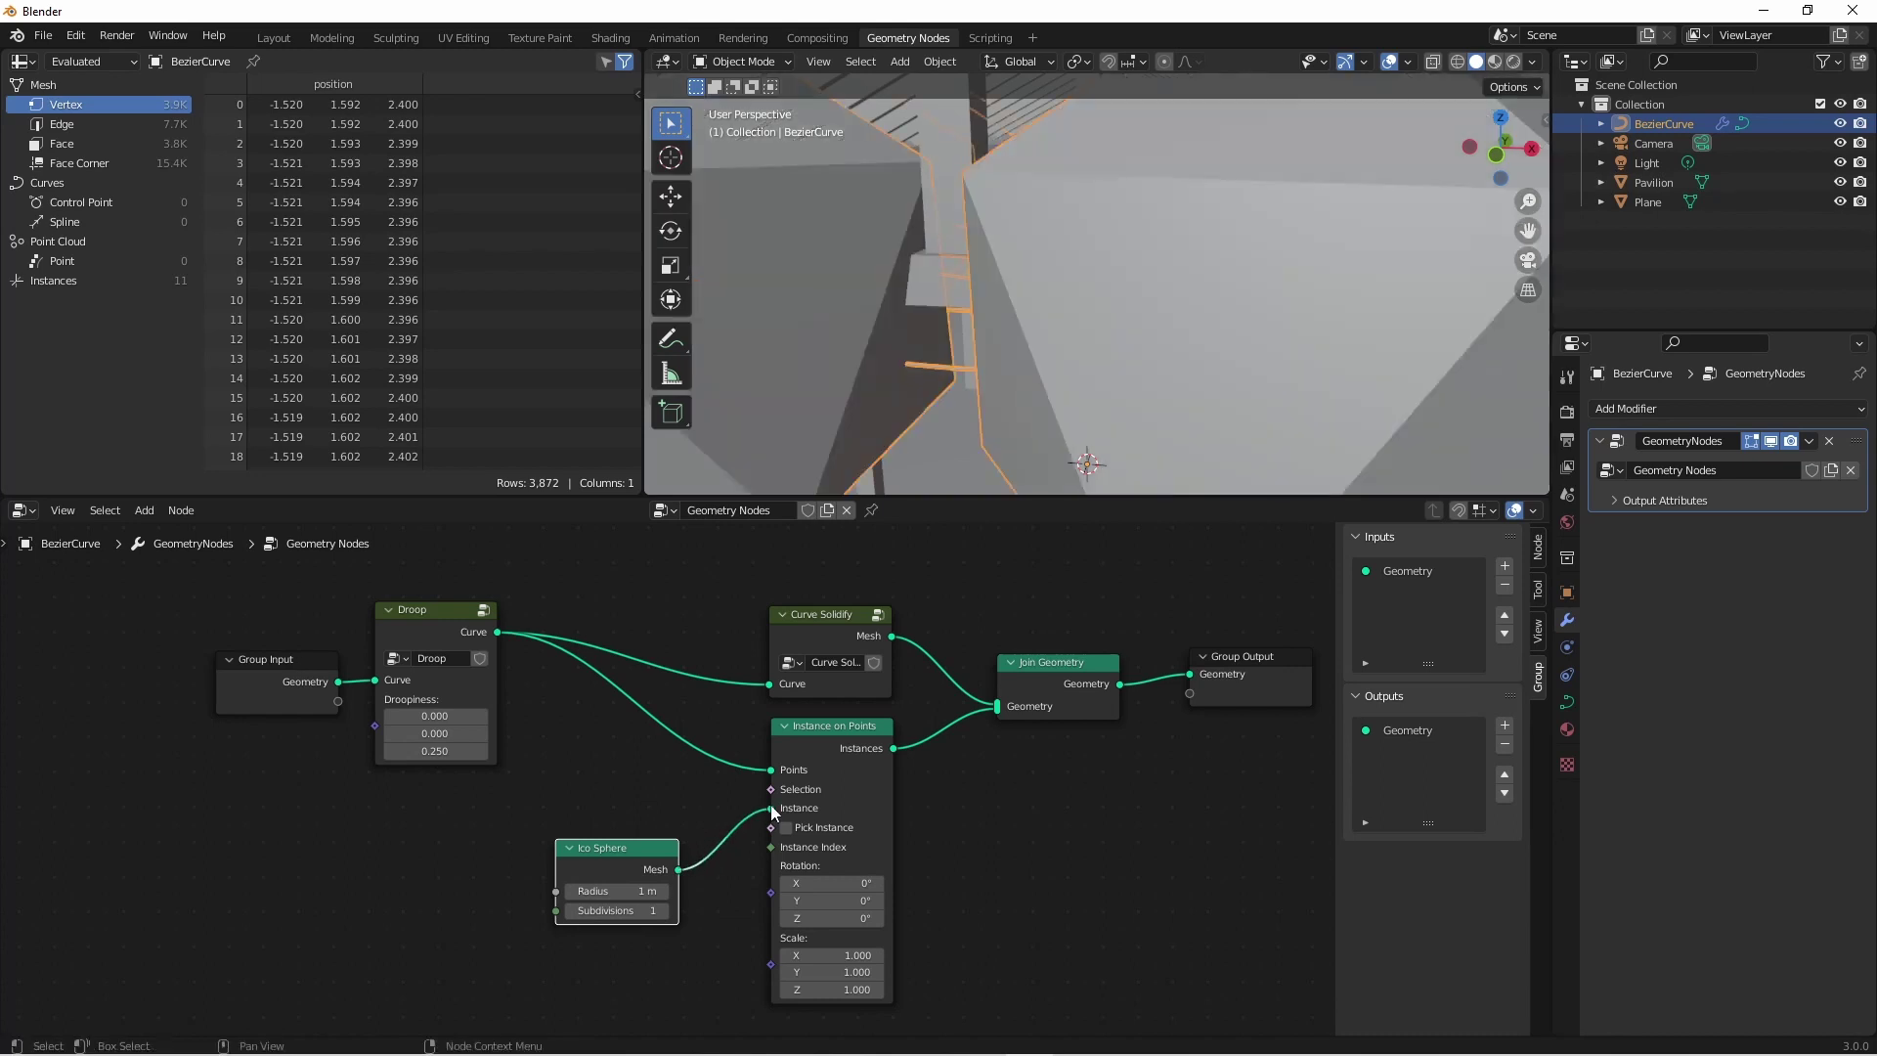
middle_click_drag(1212, 185, 1065, 419)
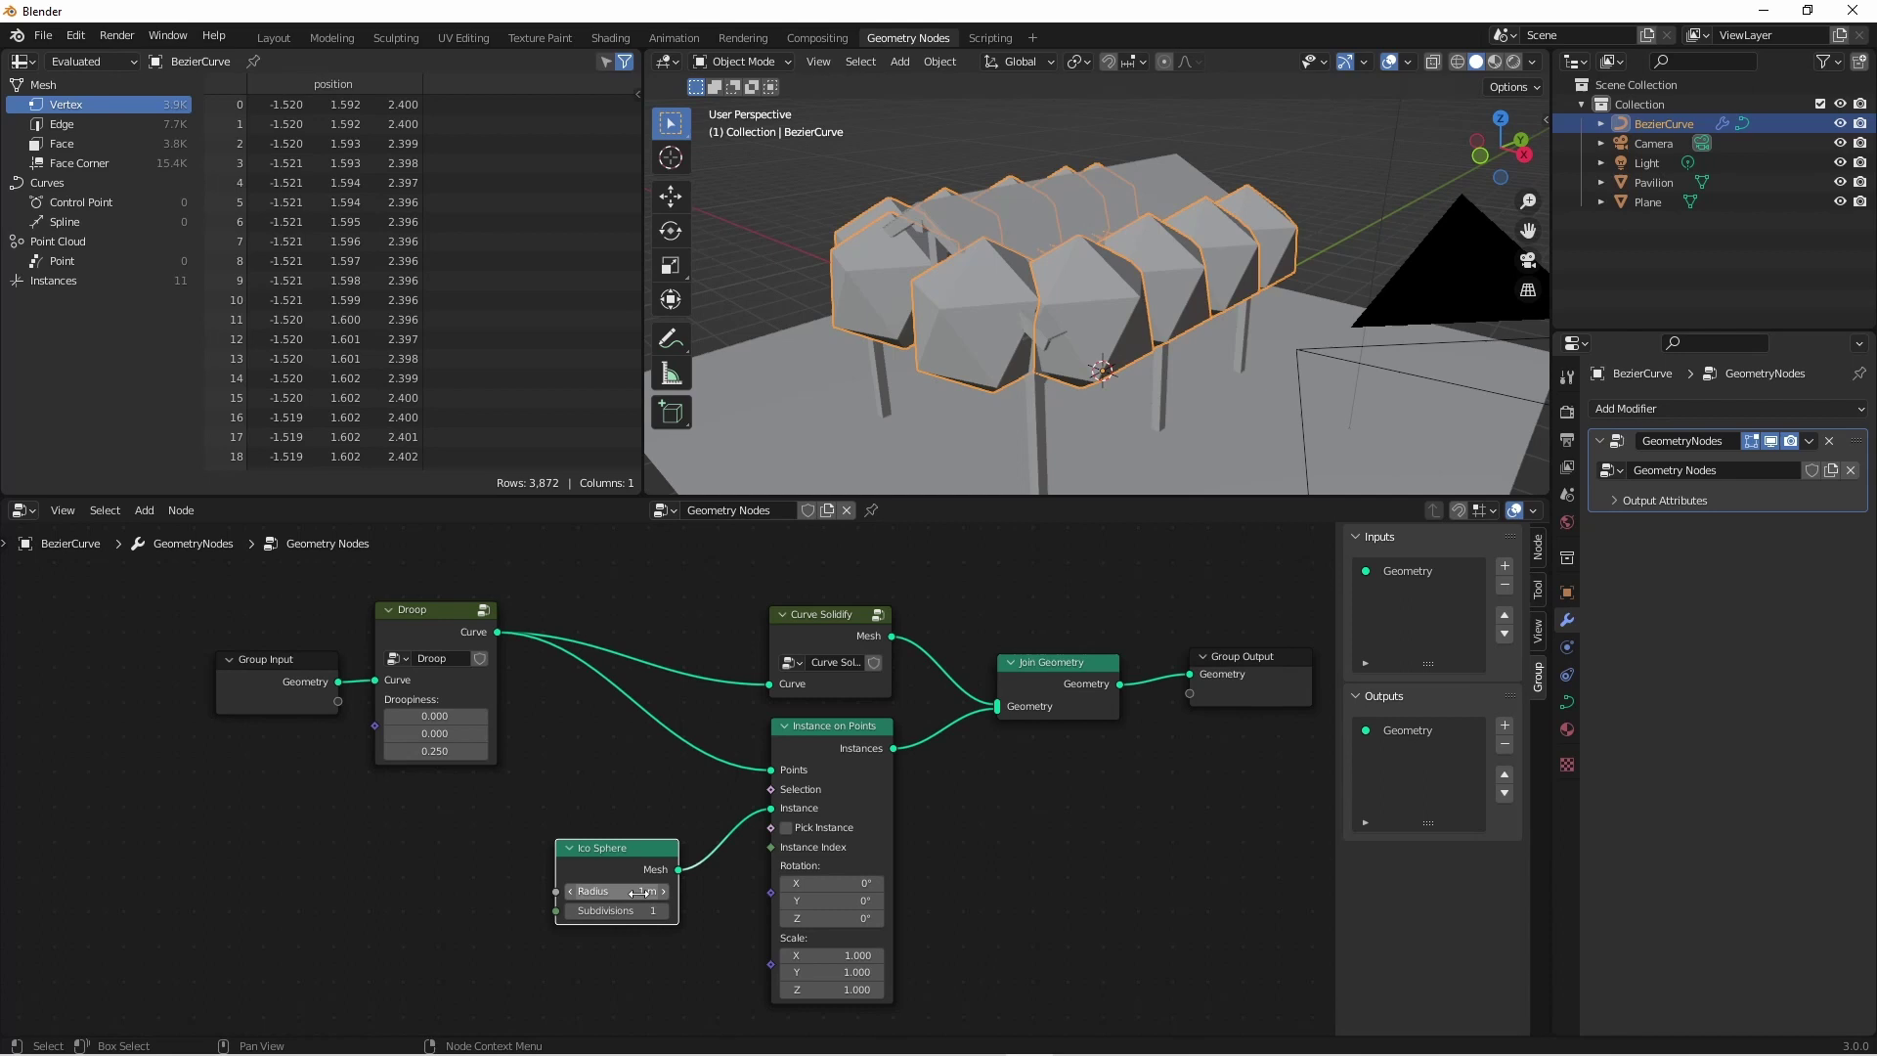
left_click_drag(640, 892, 586, 891)
key("KP_1")
scroll(953, 256, "up", 5)
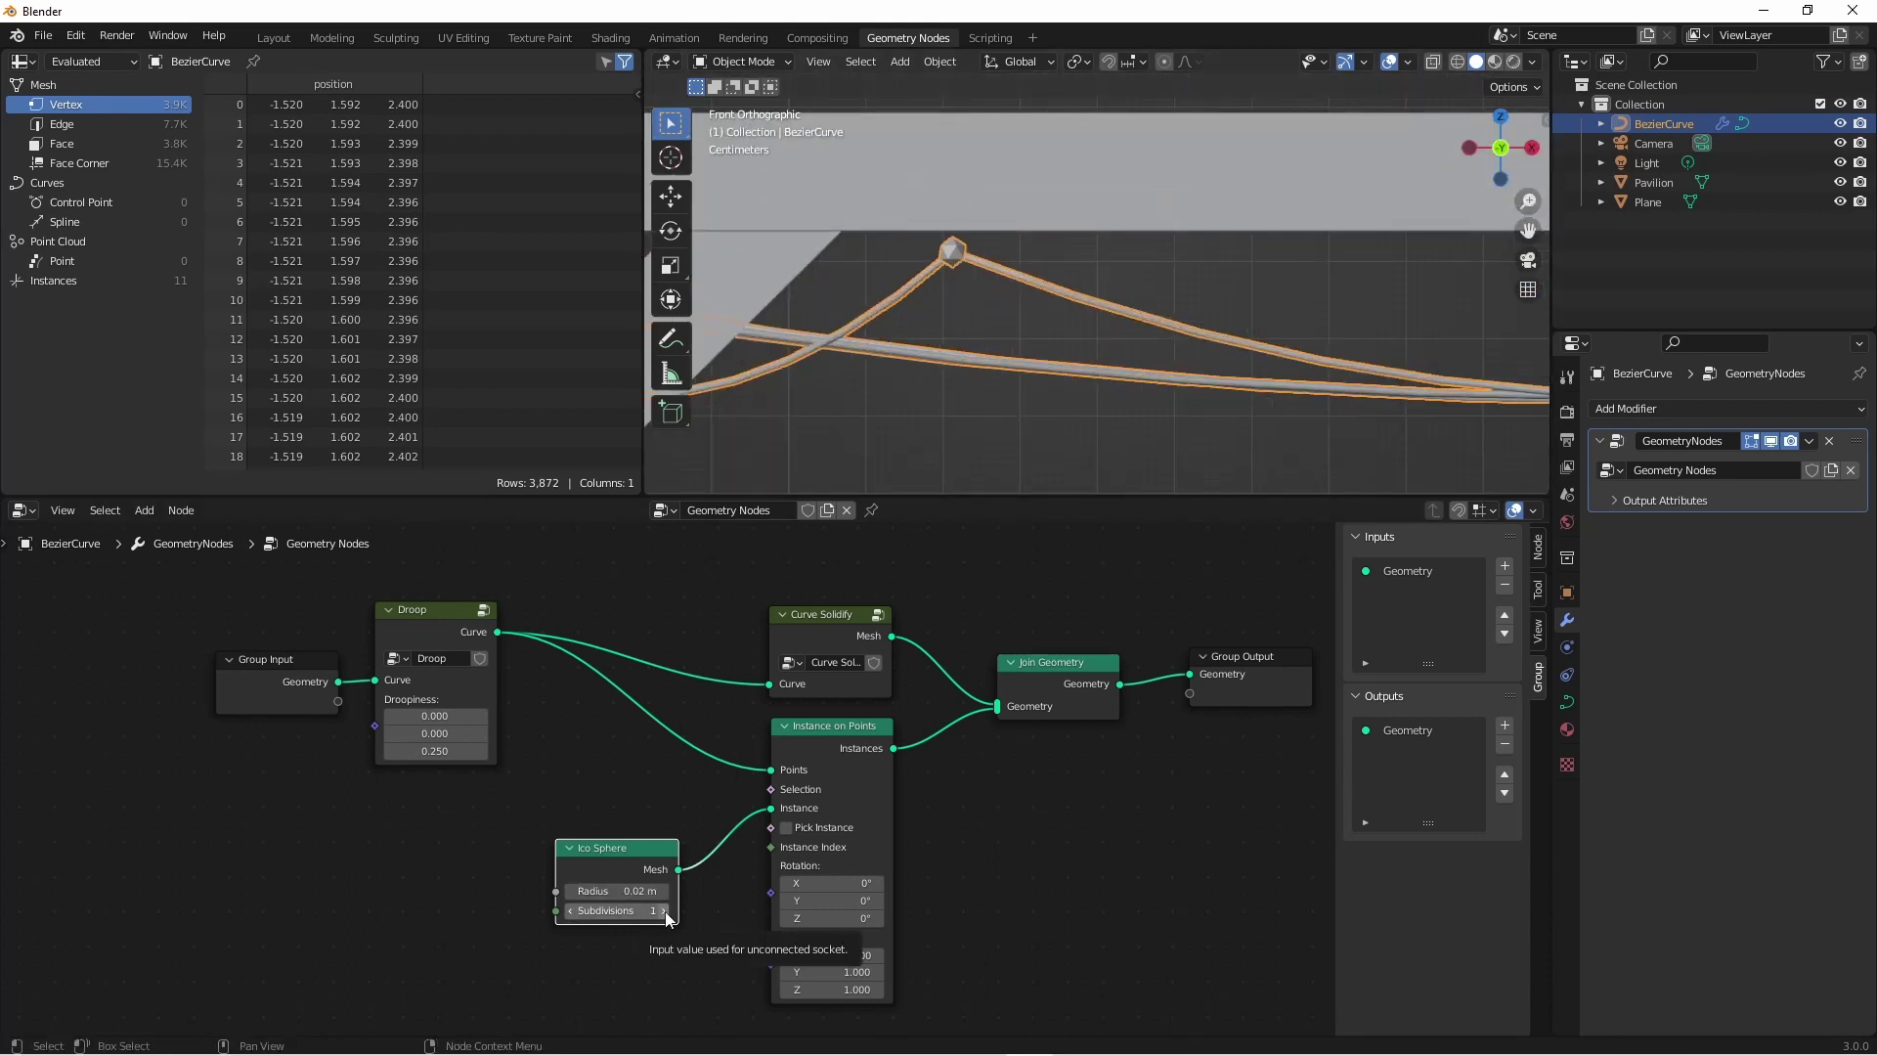
left_click(665, 911)
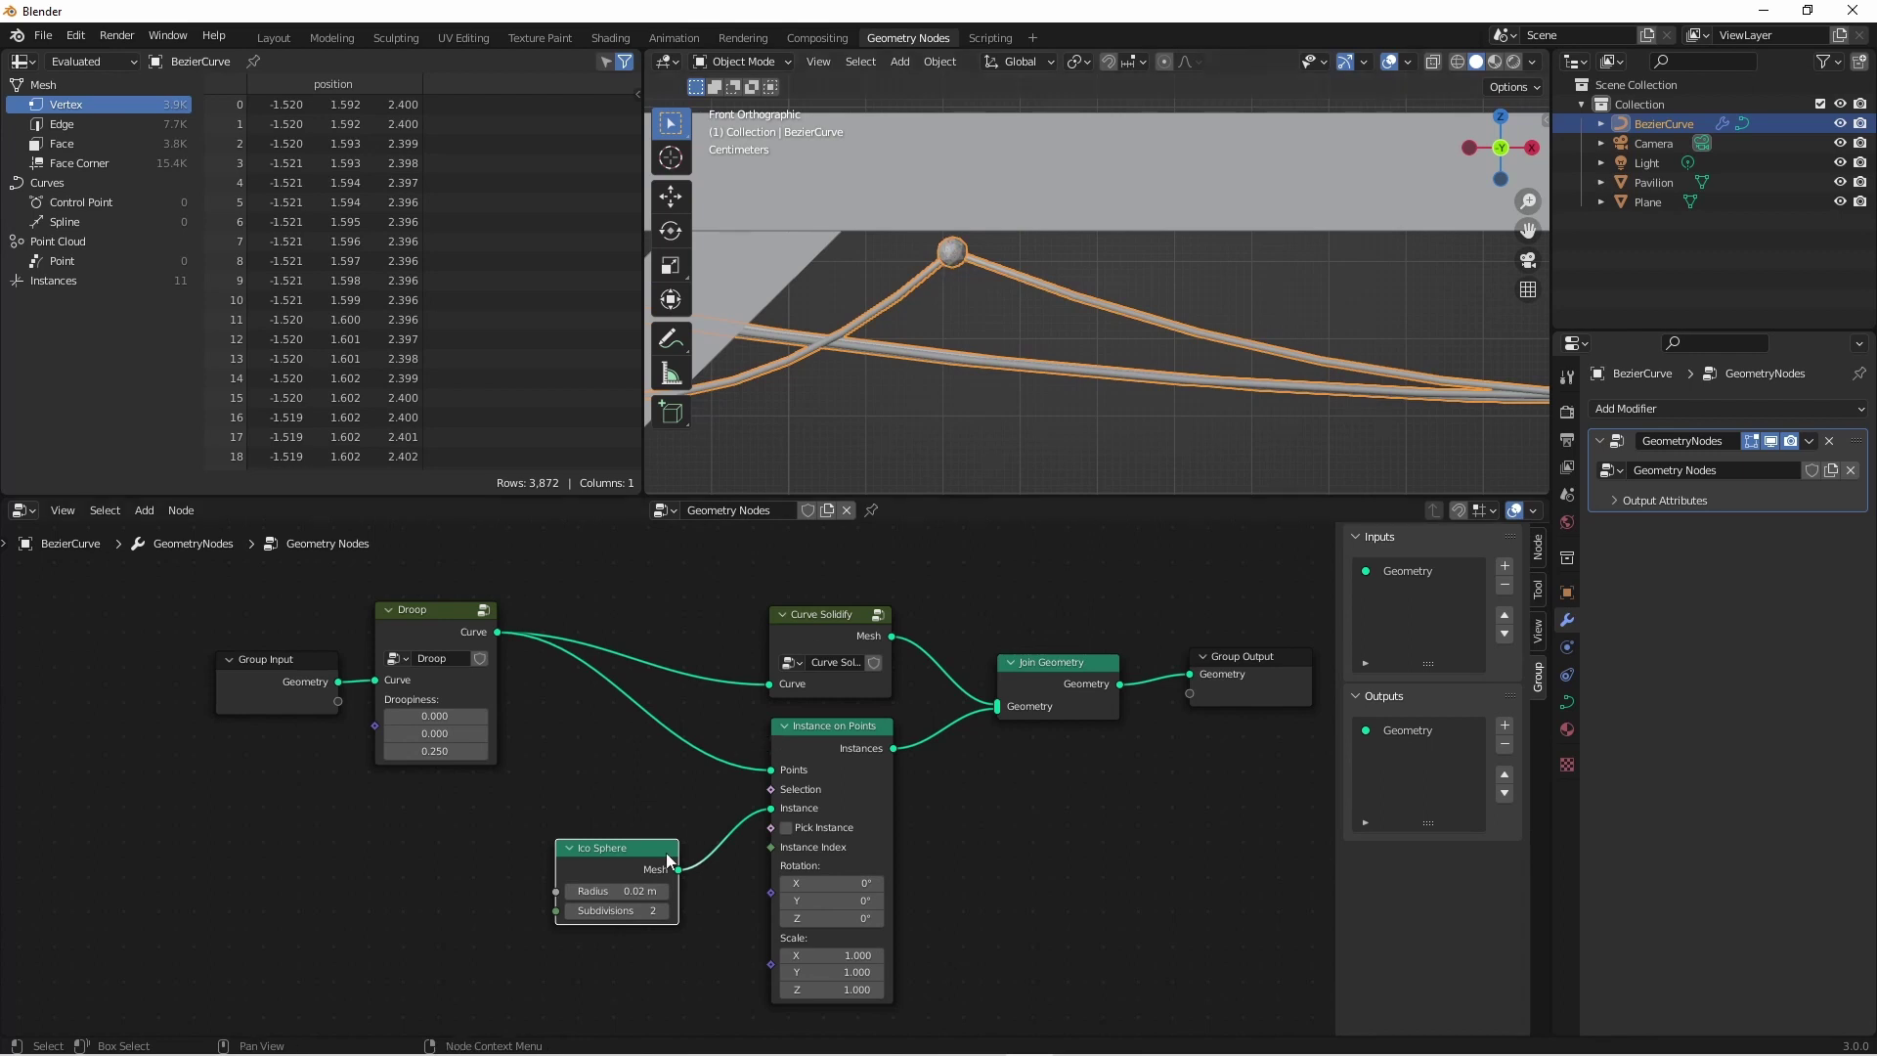
left_click_drag(672, 864, 593, 845)
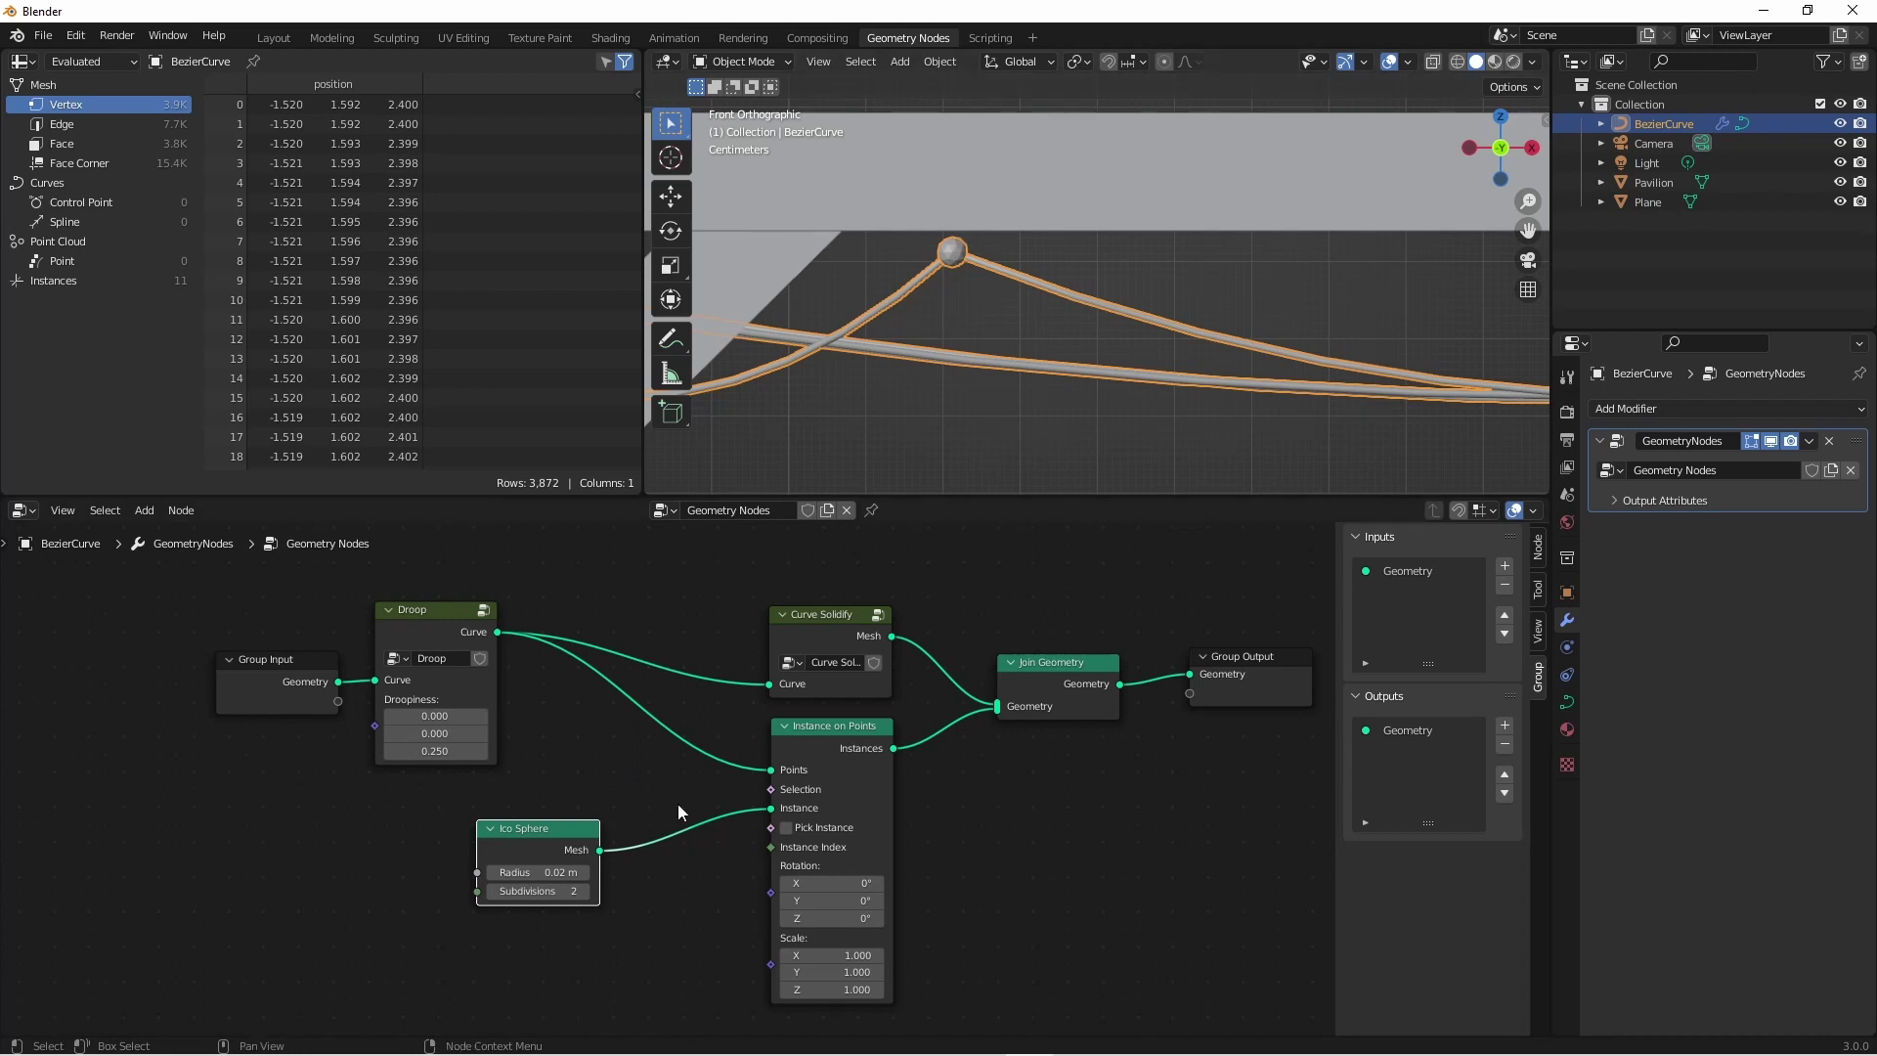
Insert a Transform lowering the sphere by Z -0.02 m, and select the bulb nodes.
key("shift+a")
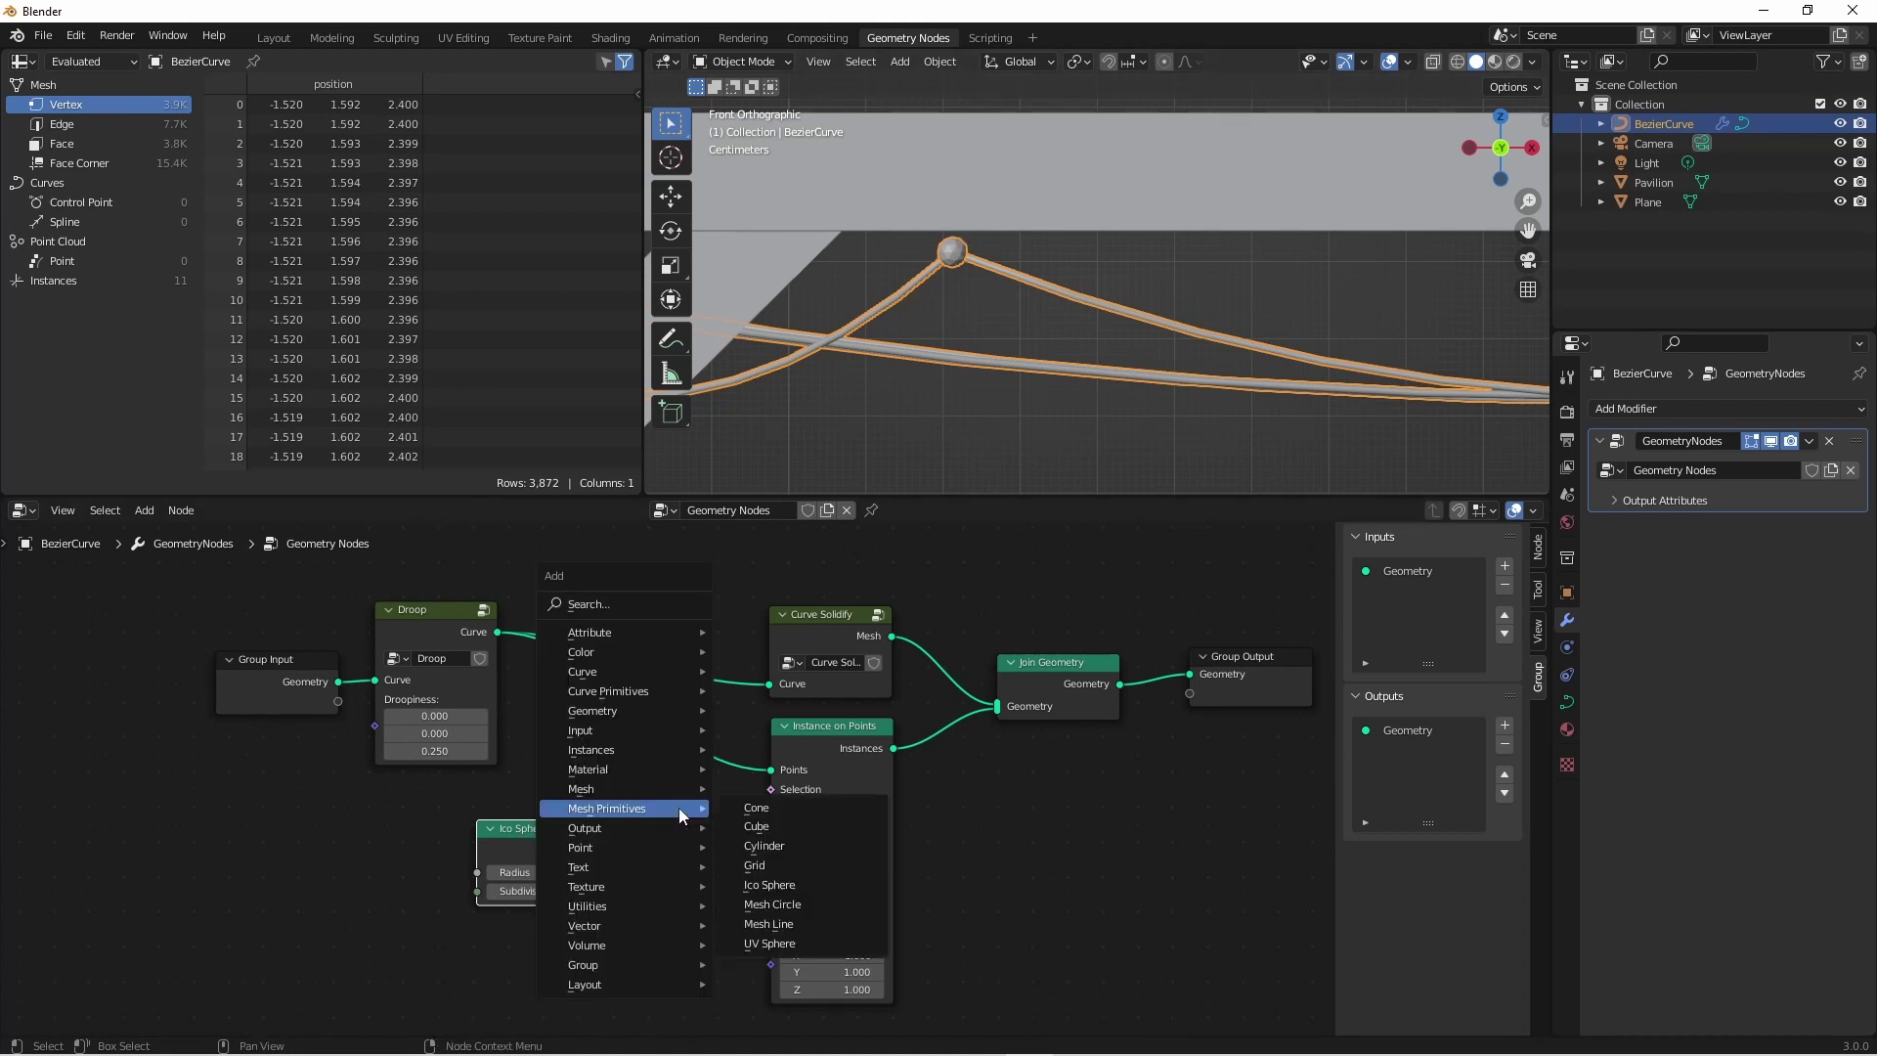
mouse_move(606, 711)
left_click(767, 854)
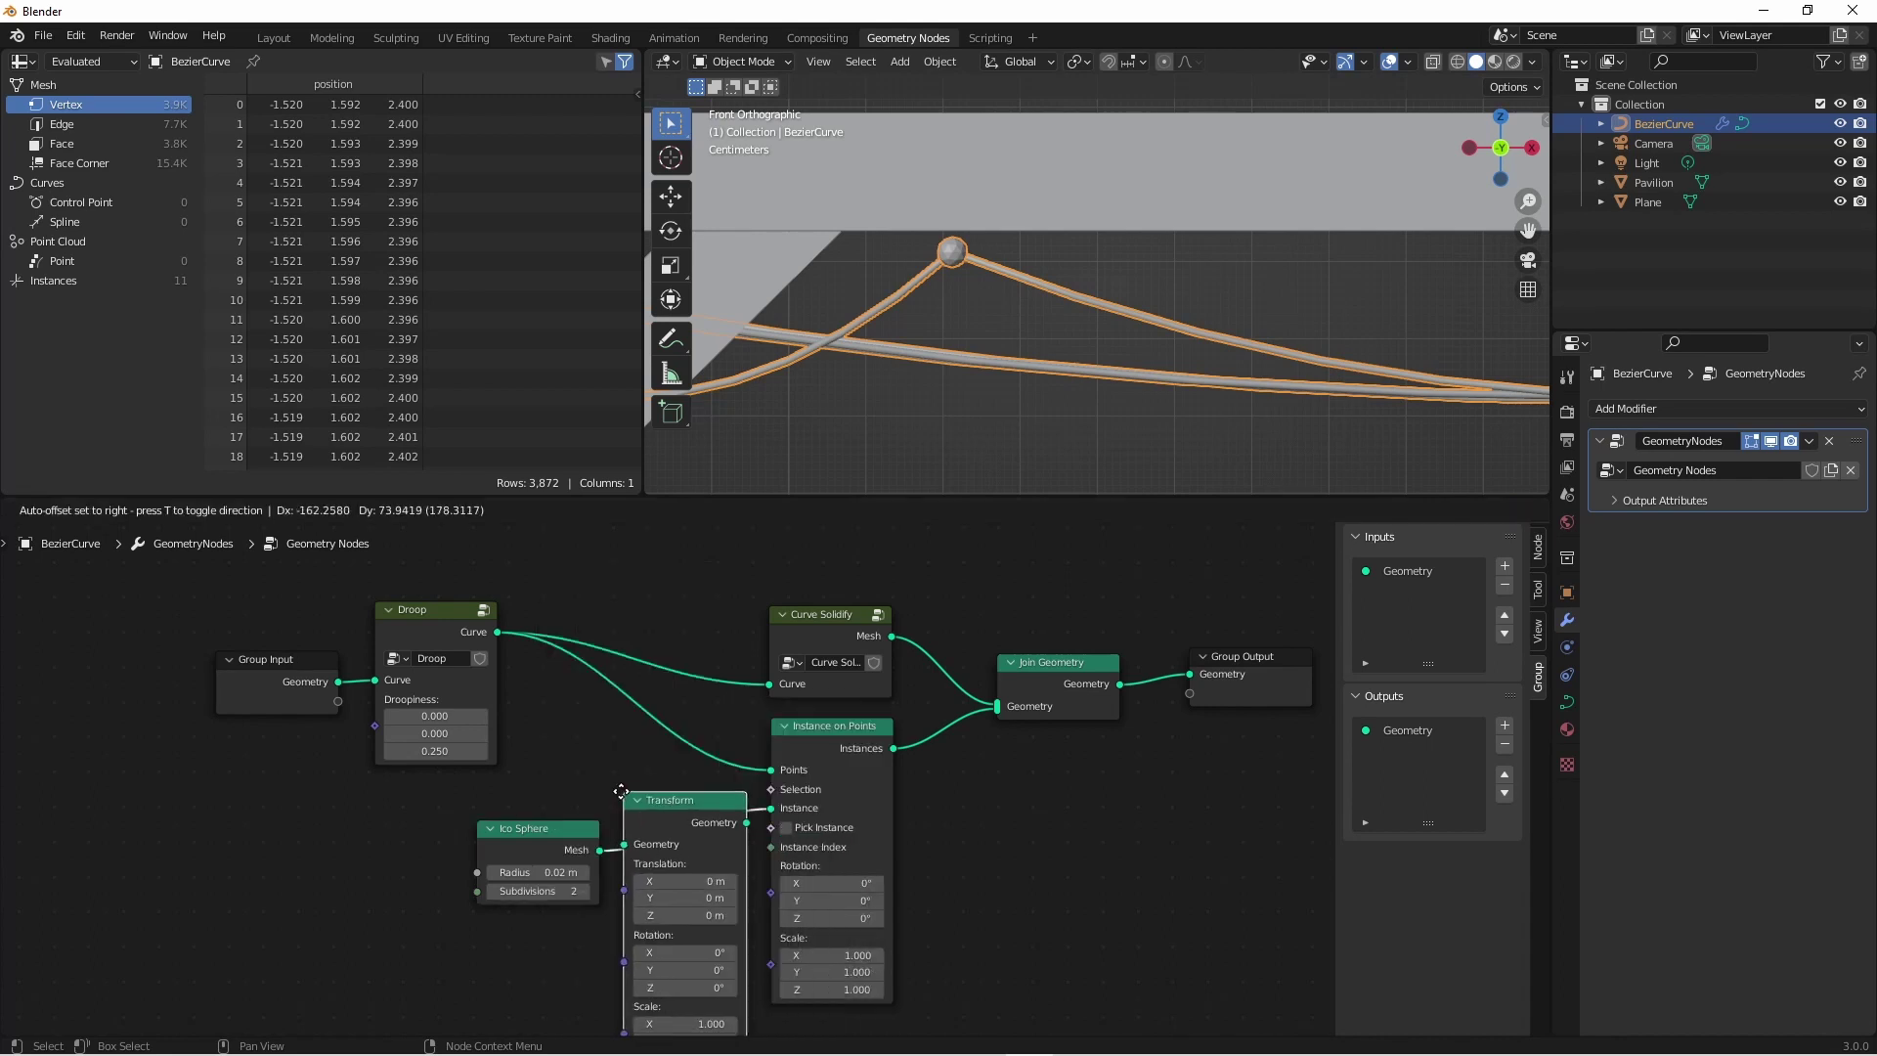
left_click(649, 782)
scroll(690, 815, "down", 1)
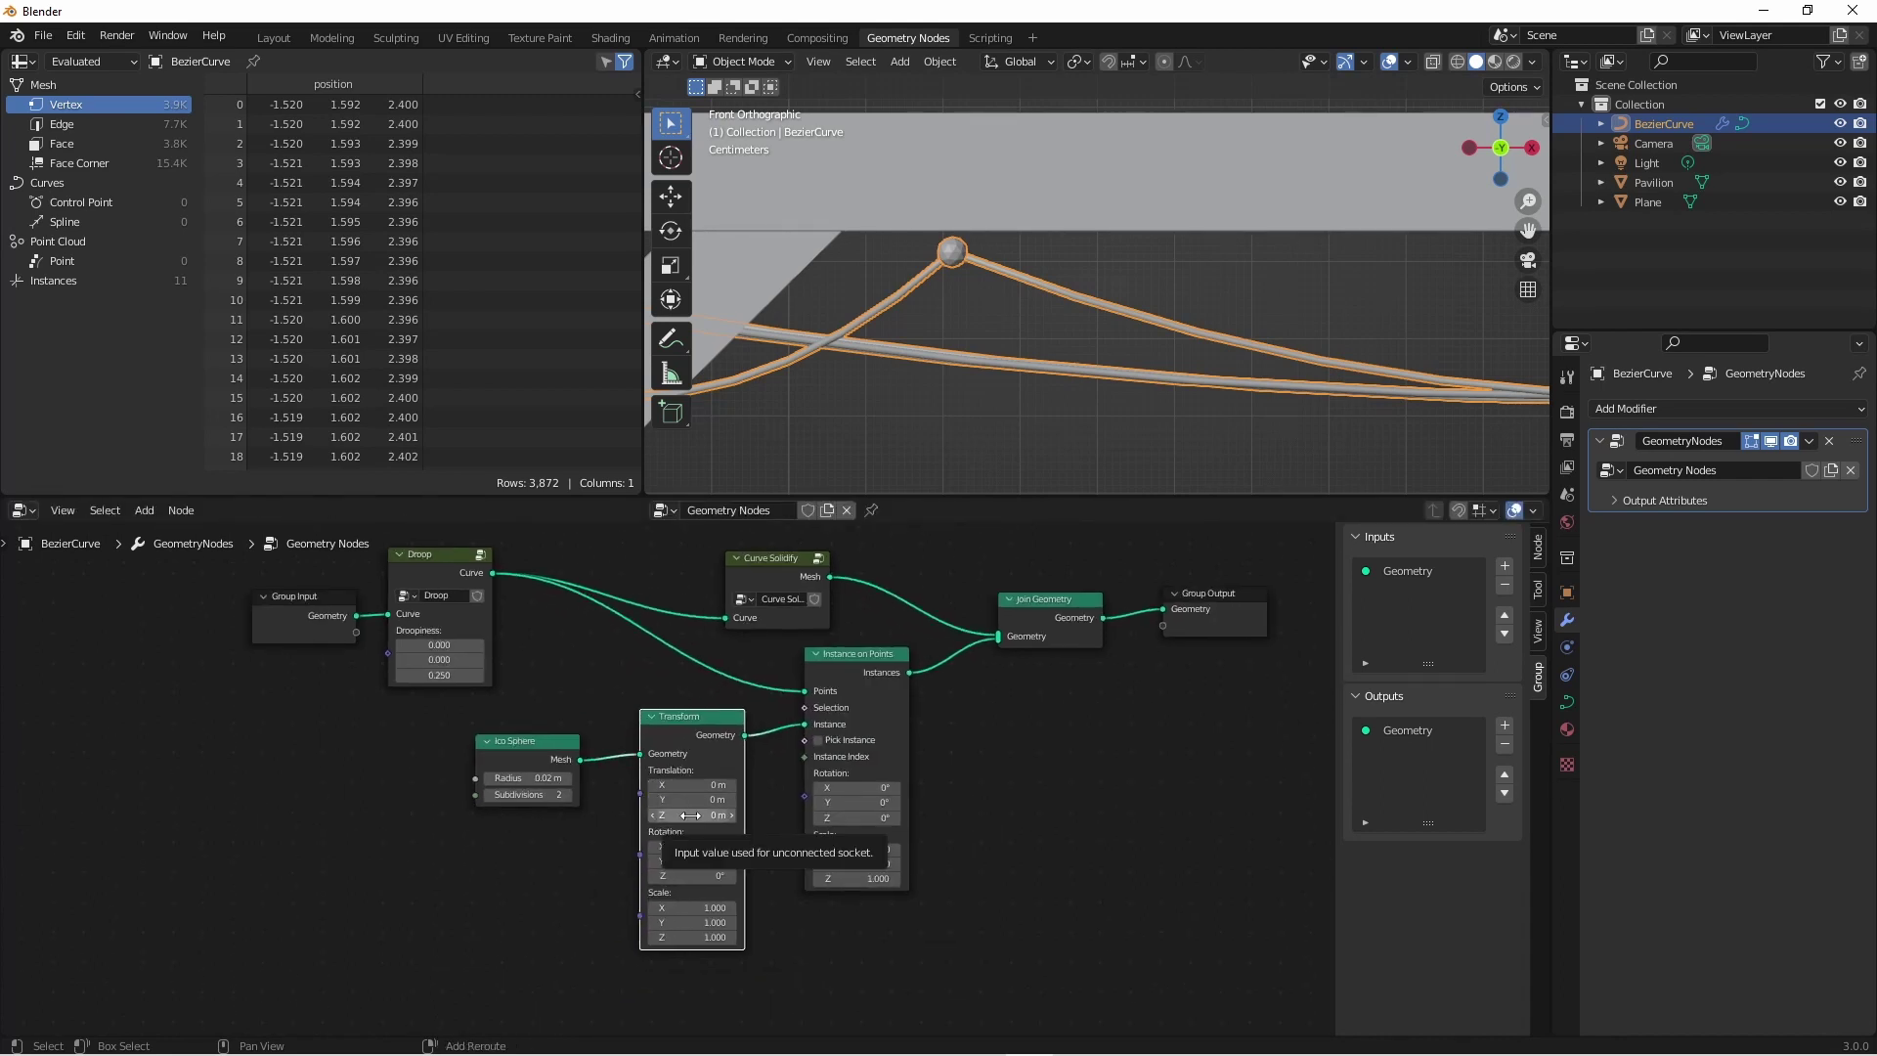
left_click_drag(690, 816, 672, 815)
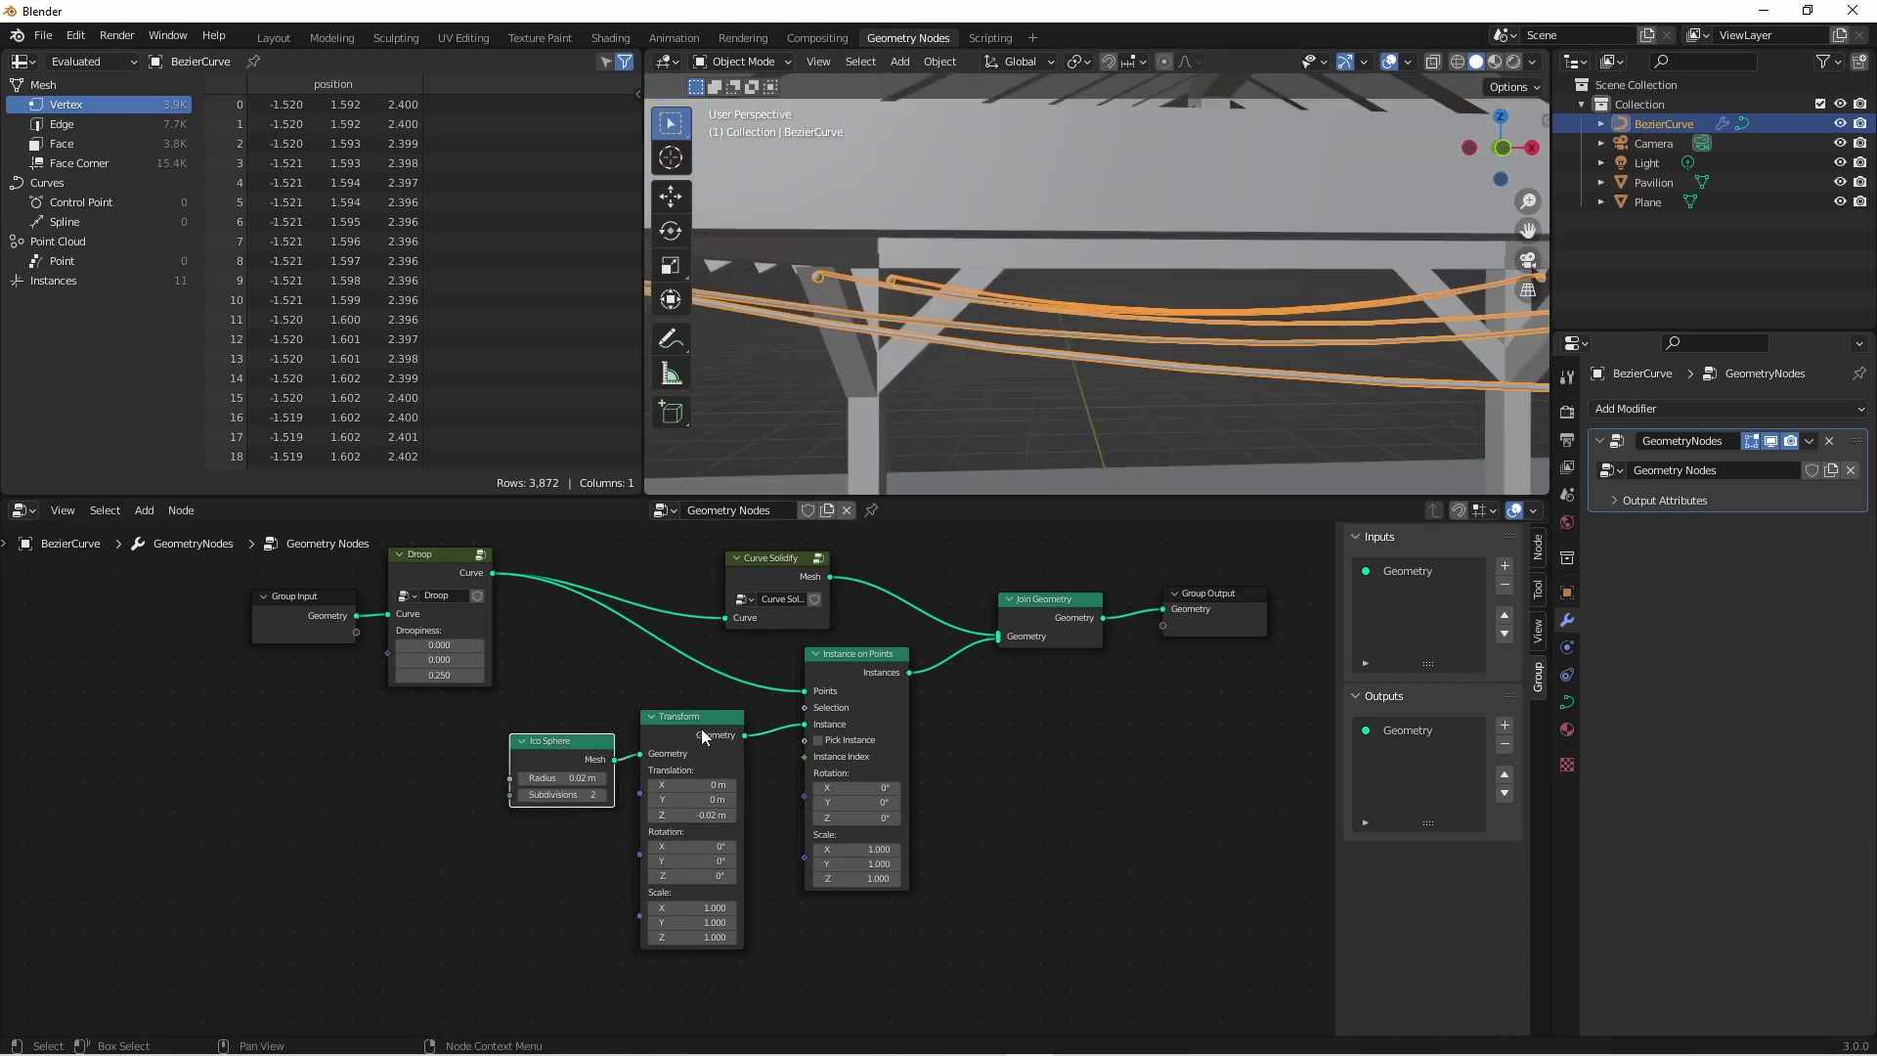
left_click(701, 729, "shift")
left_click(842, 661, "shift")
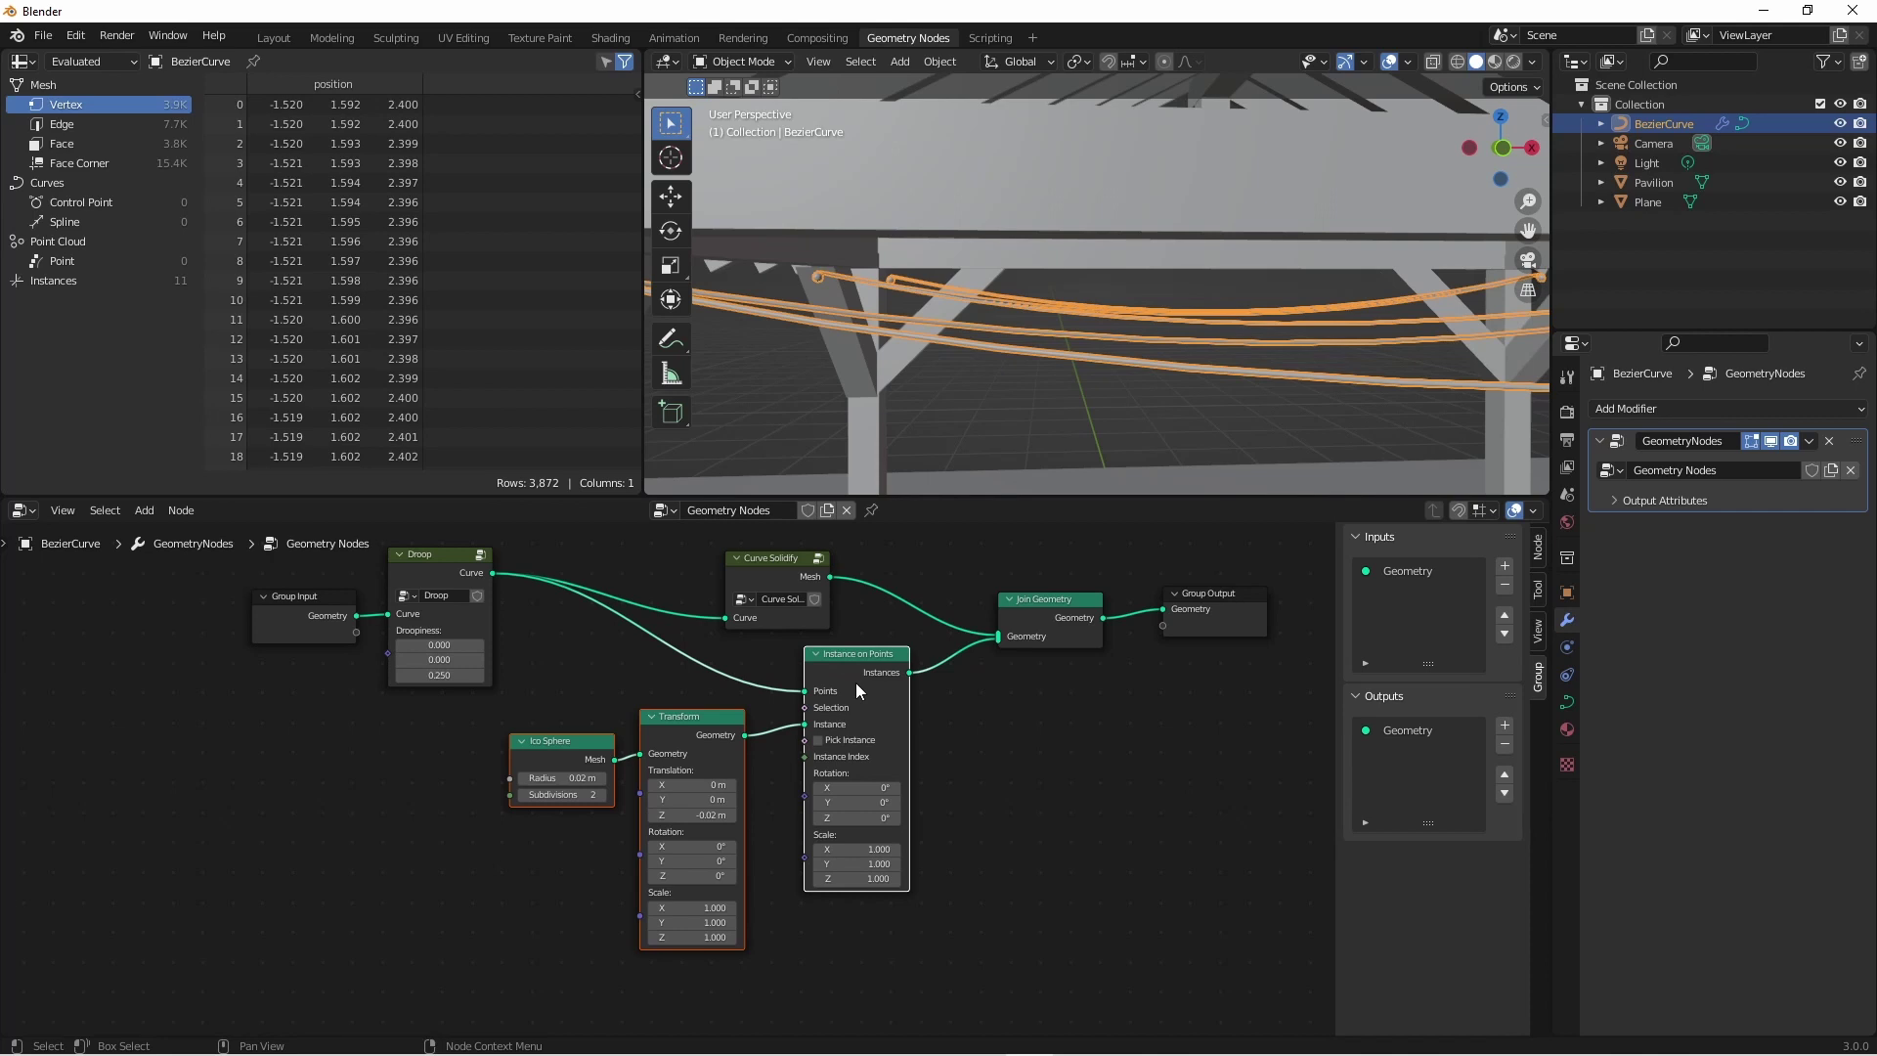
Group the bulb nodes as Light Instances, placed between Droop and Join Geometry.
key("ctrl+g")
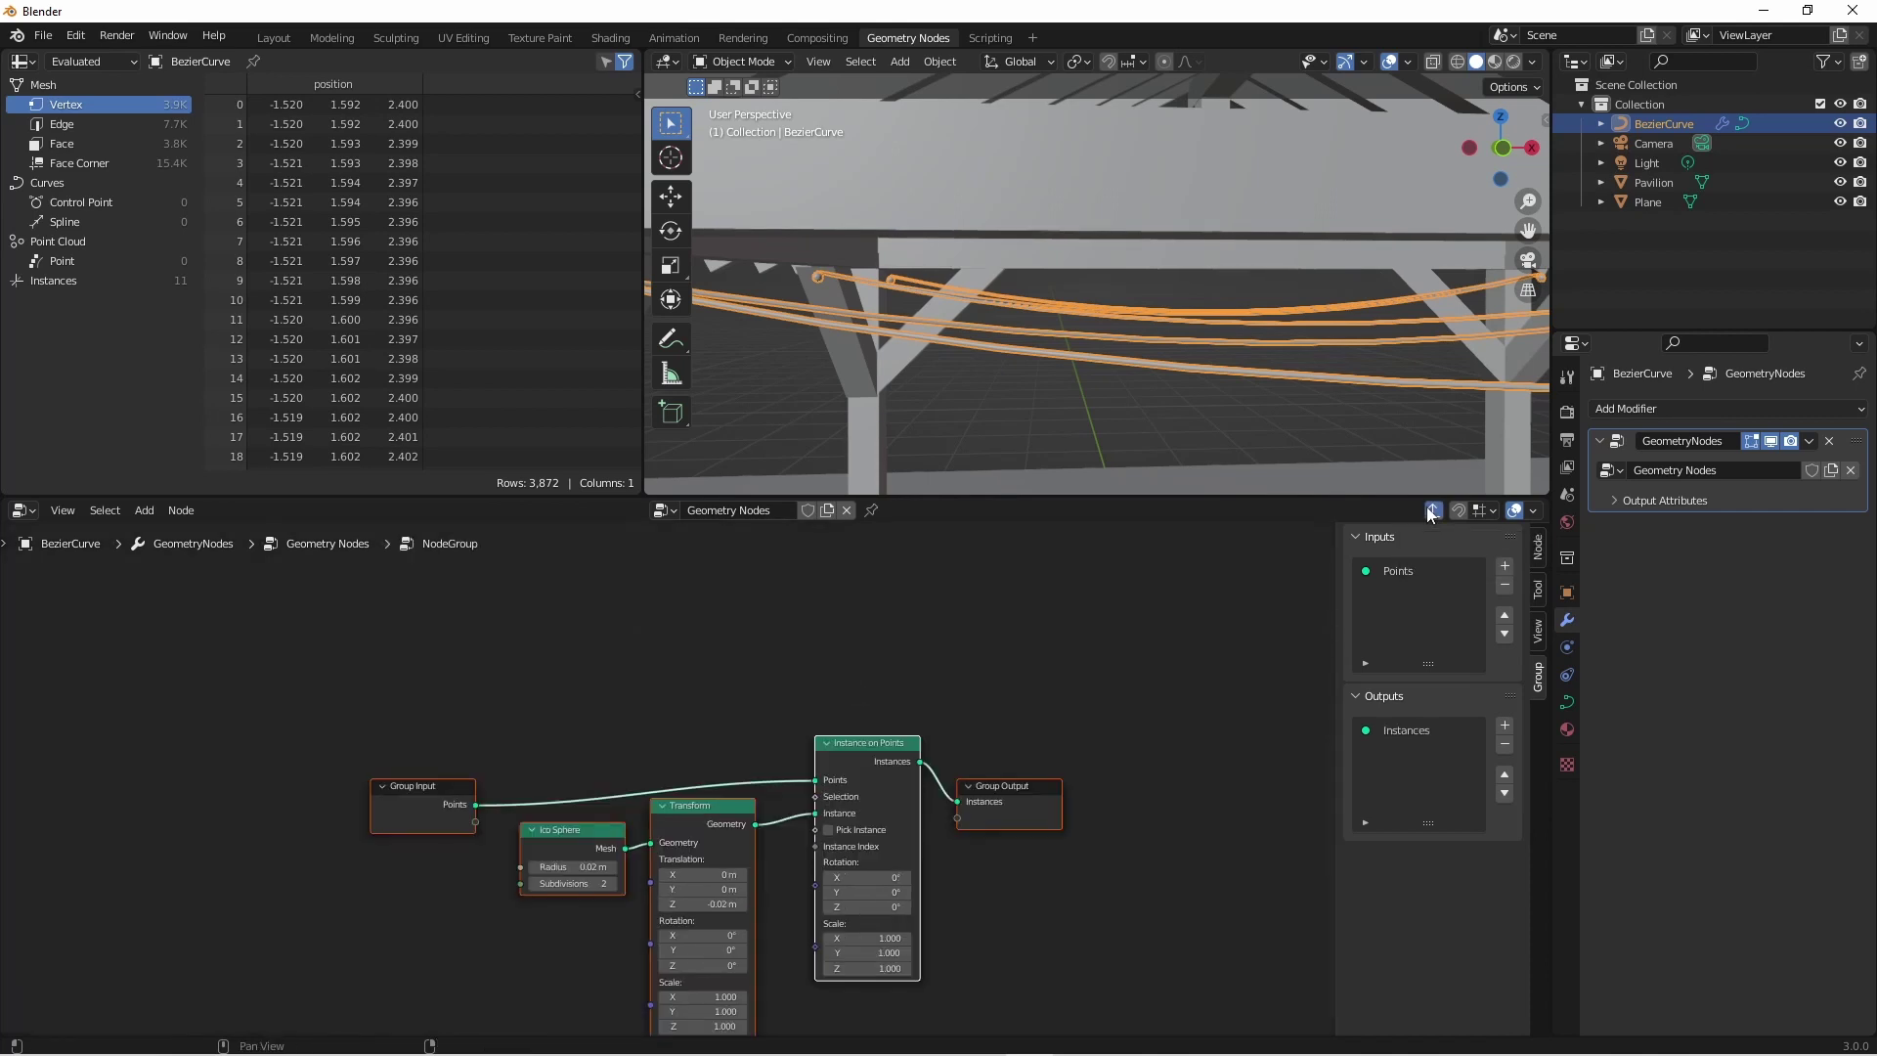
key("Tab")
double_click(713, 737)
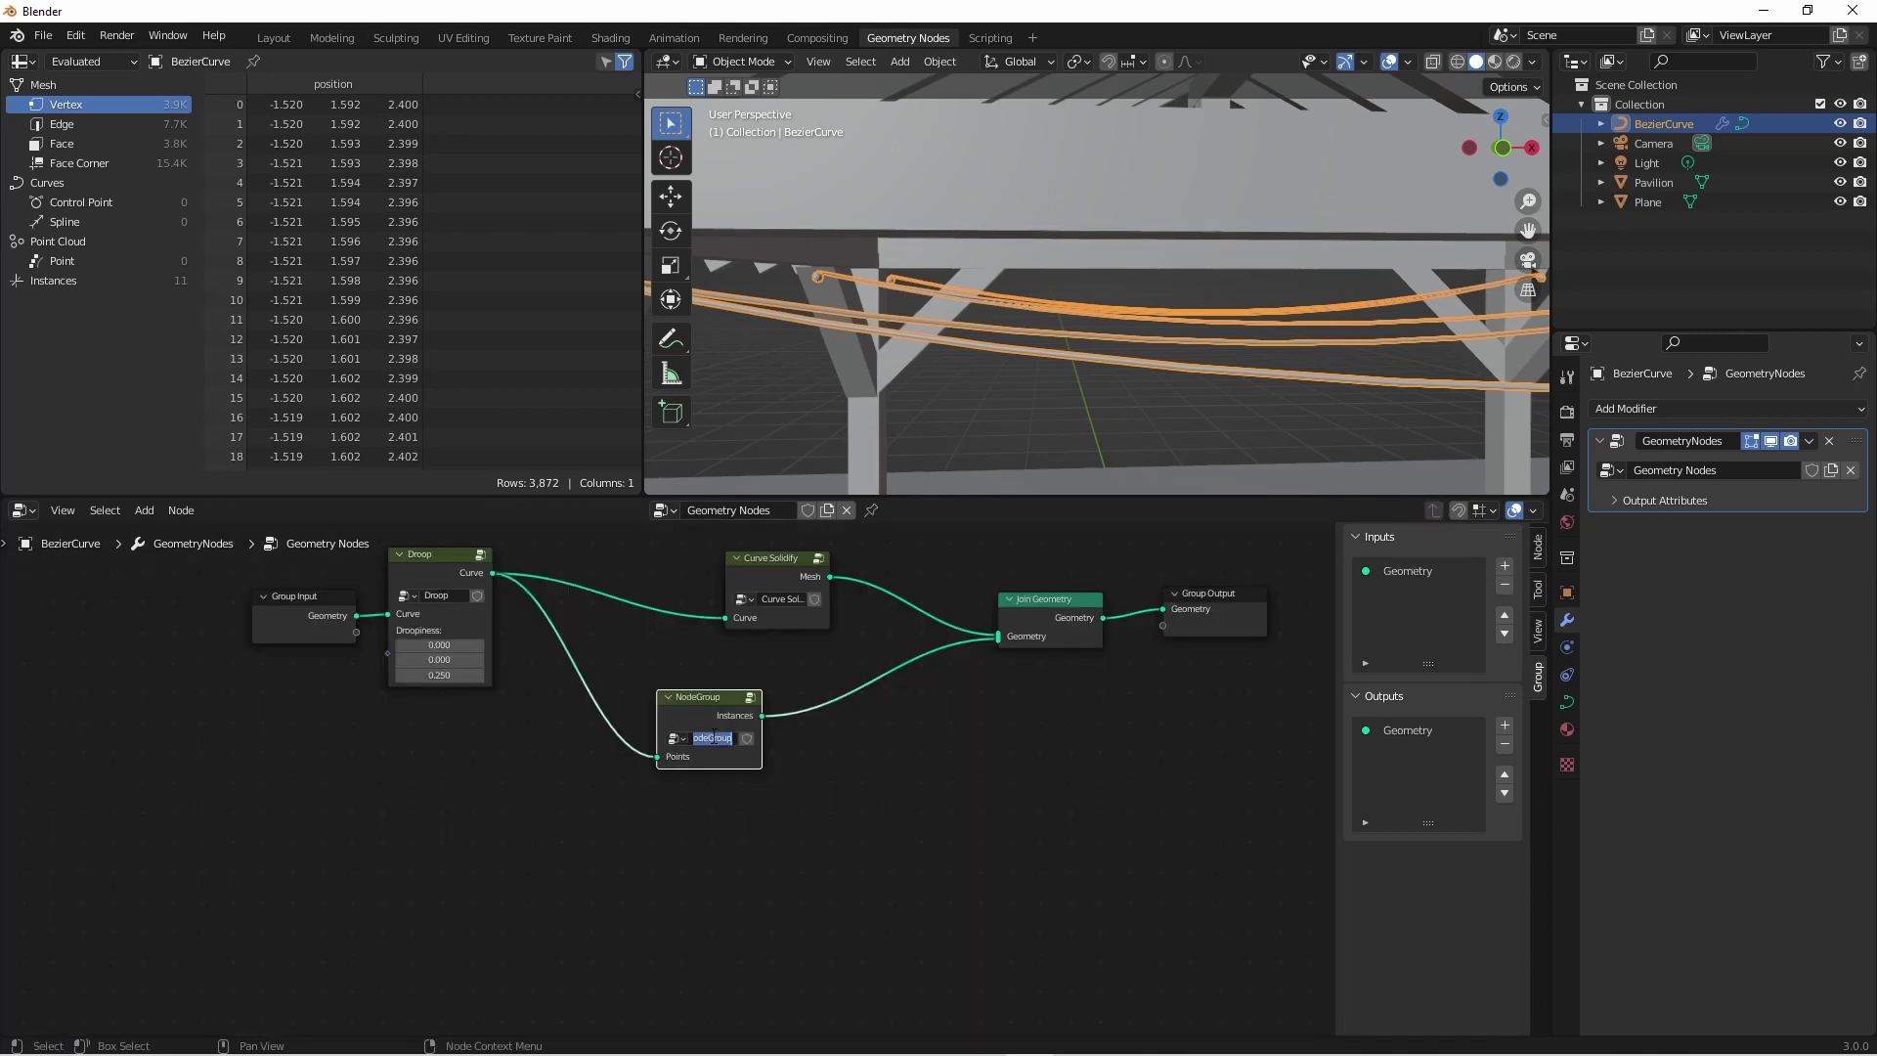
type("Light Instances")
key("Return")
left_click_drag(696, 700, 759, 680)
middle_click_drag(1417, 303, 1198, 330)
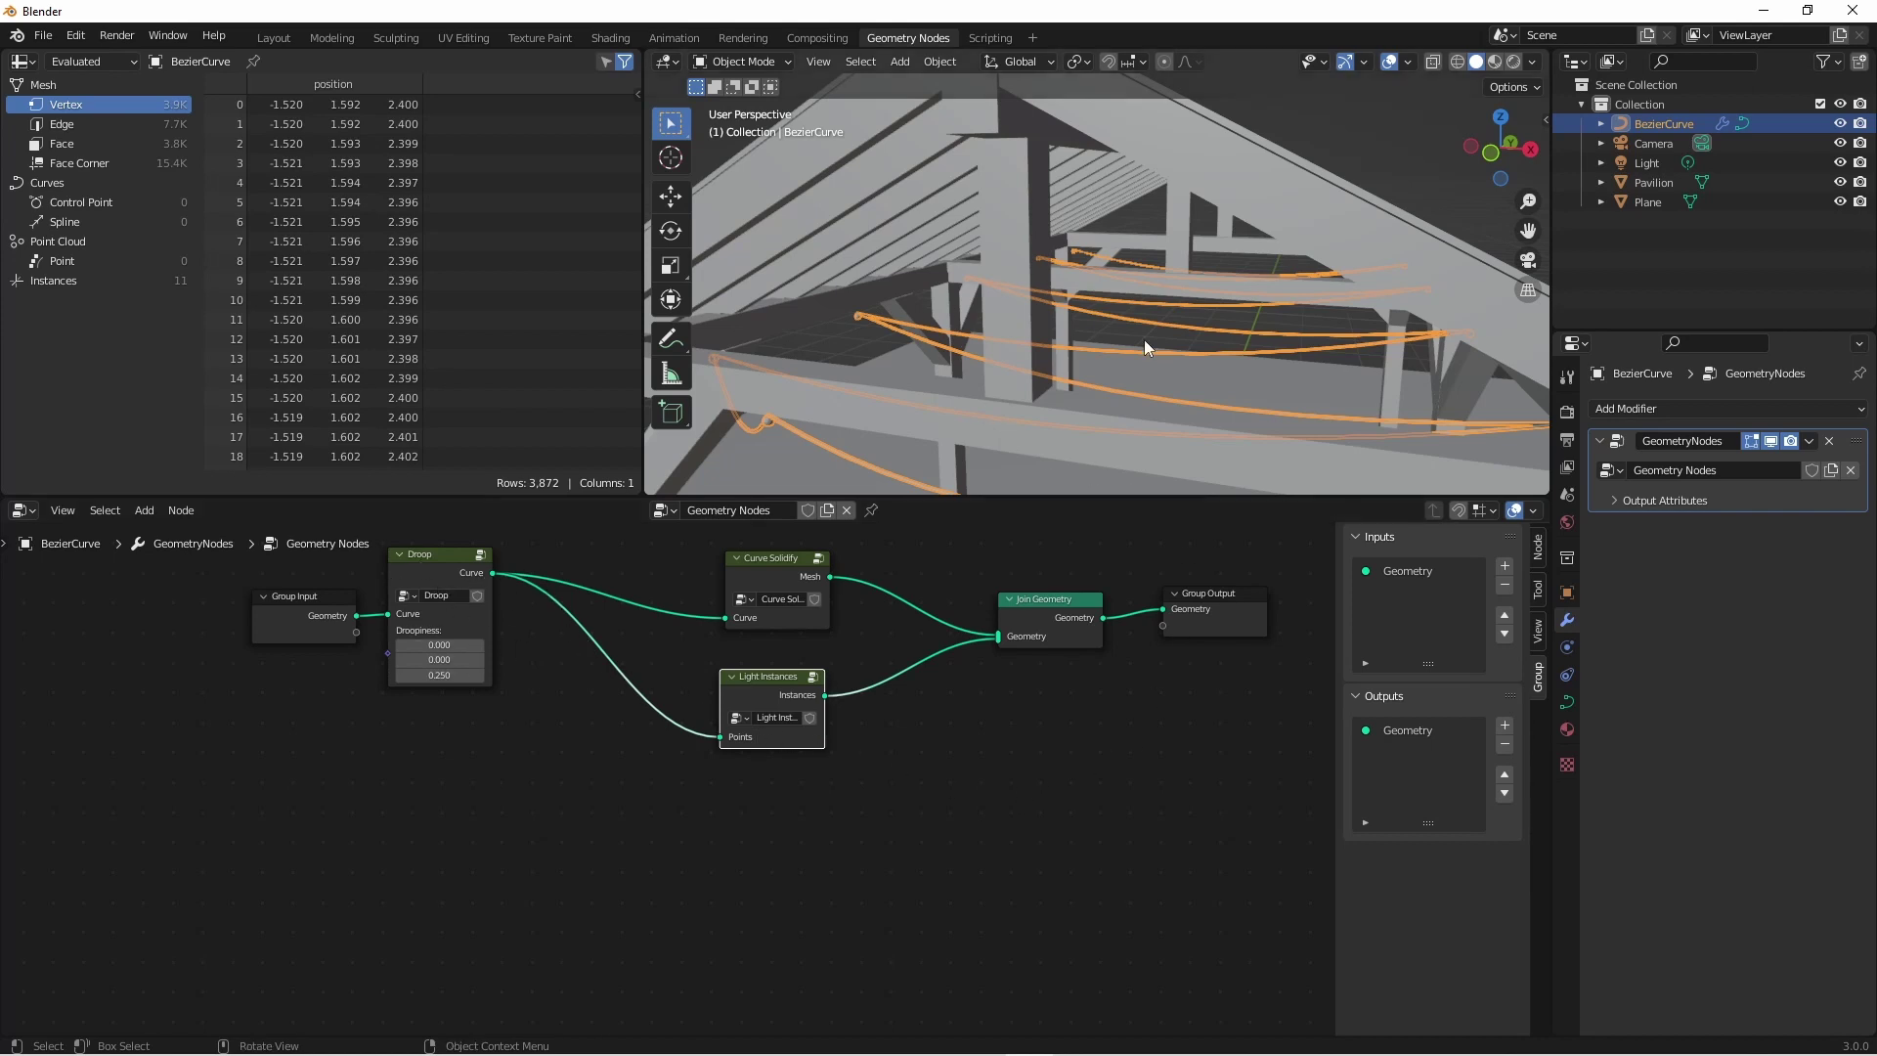
Insert a Curve to Points node between Droop and Light Instances with 100 points.
key("shift+a")
mouse_move(561, 661)
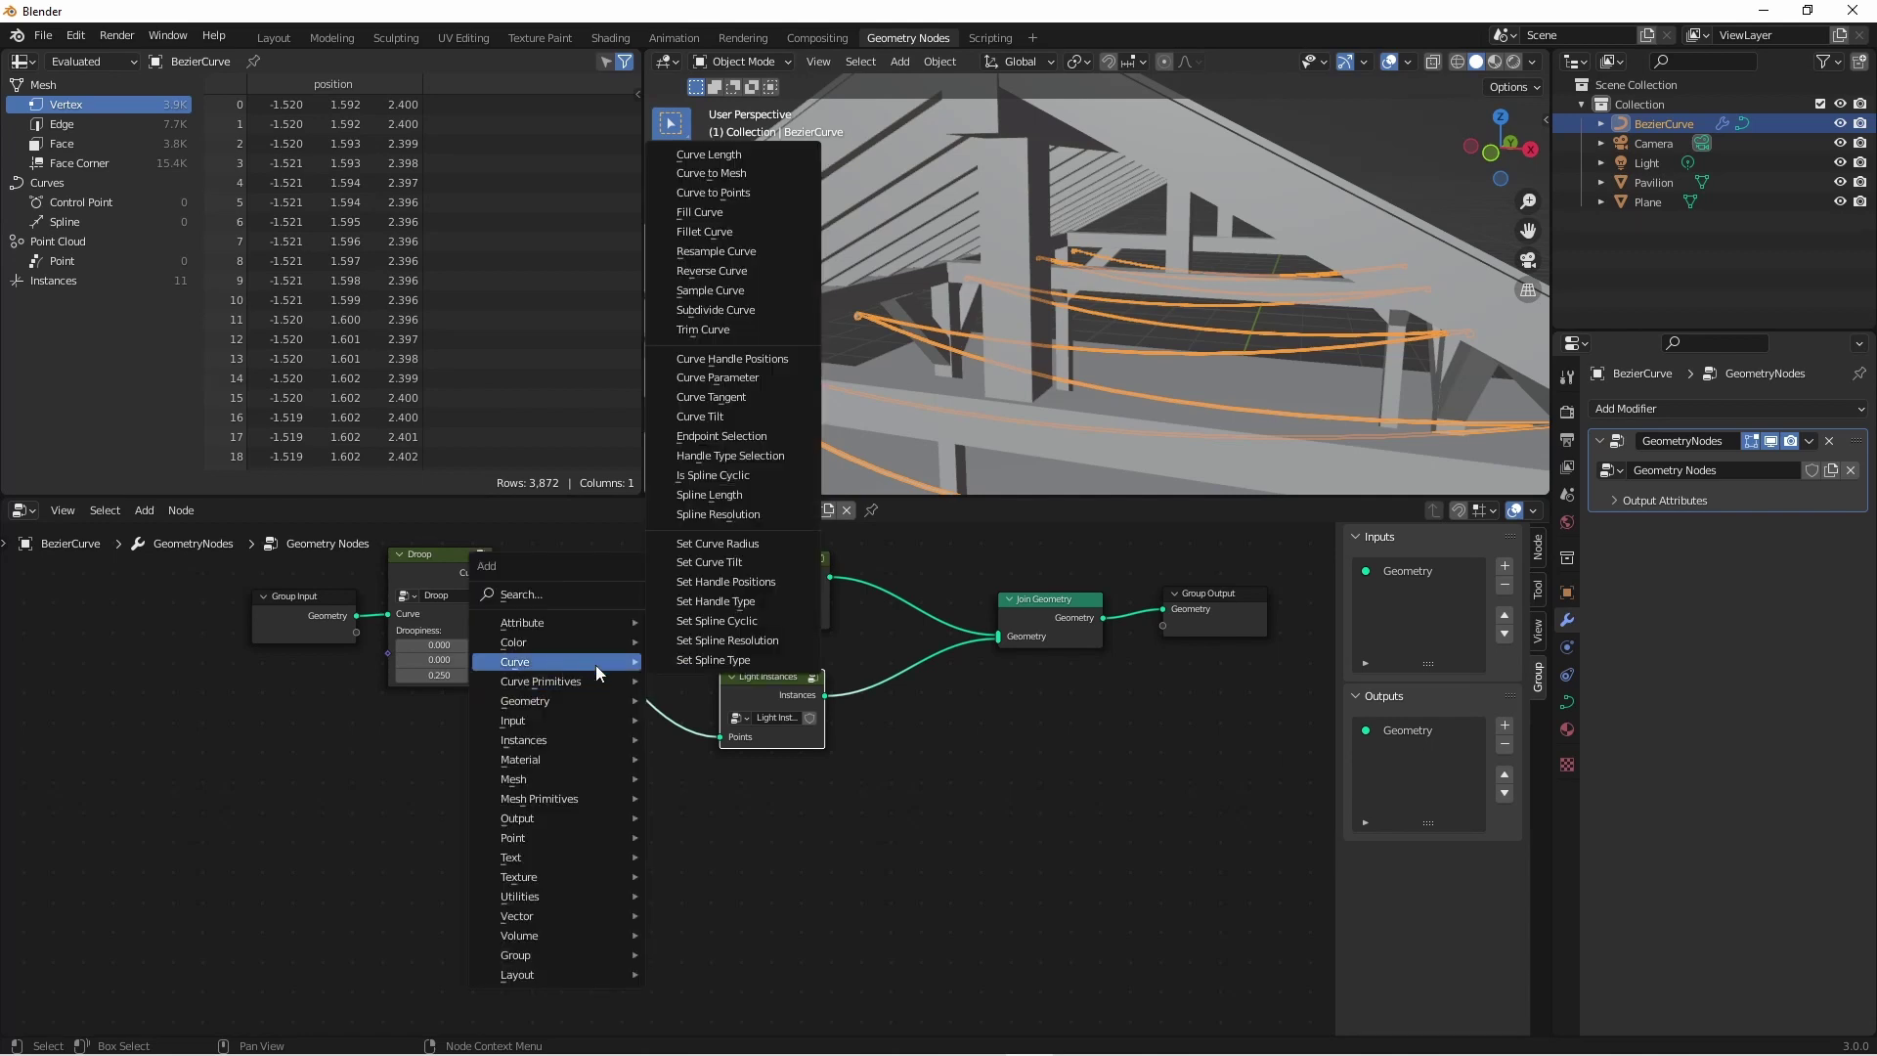
left_click(747, 192)
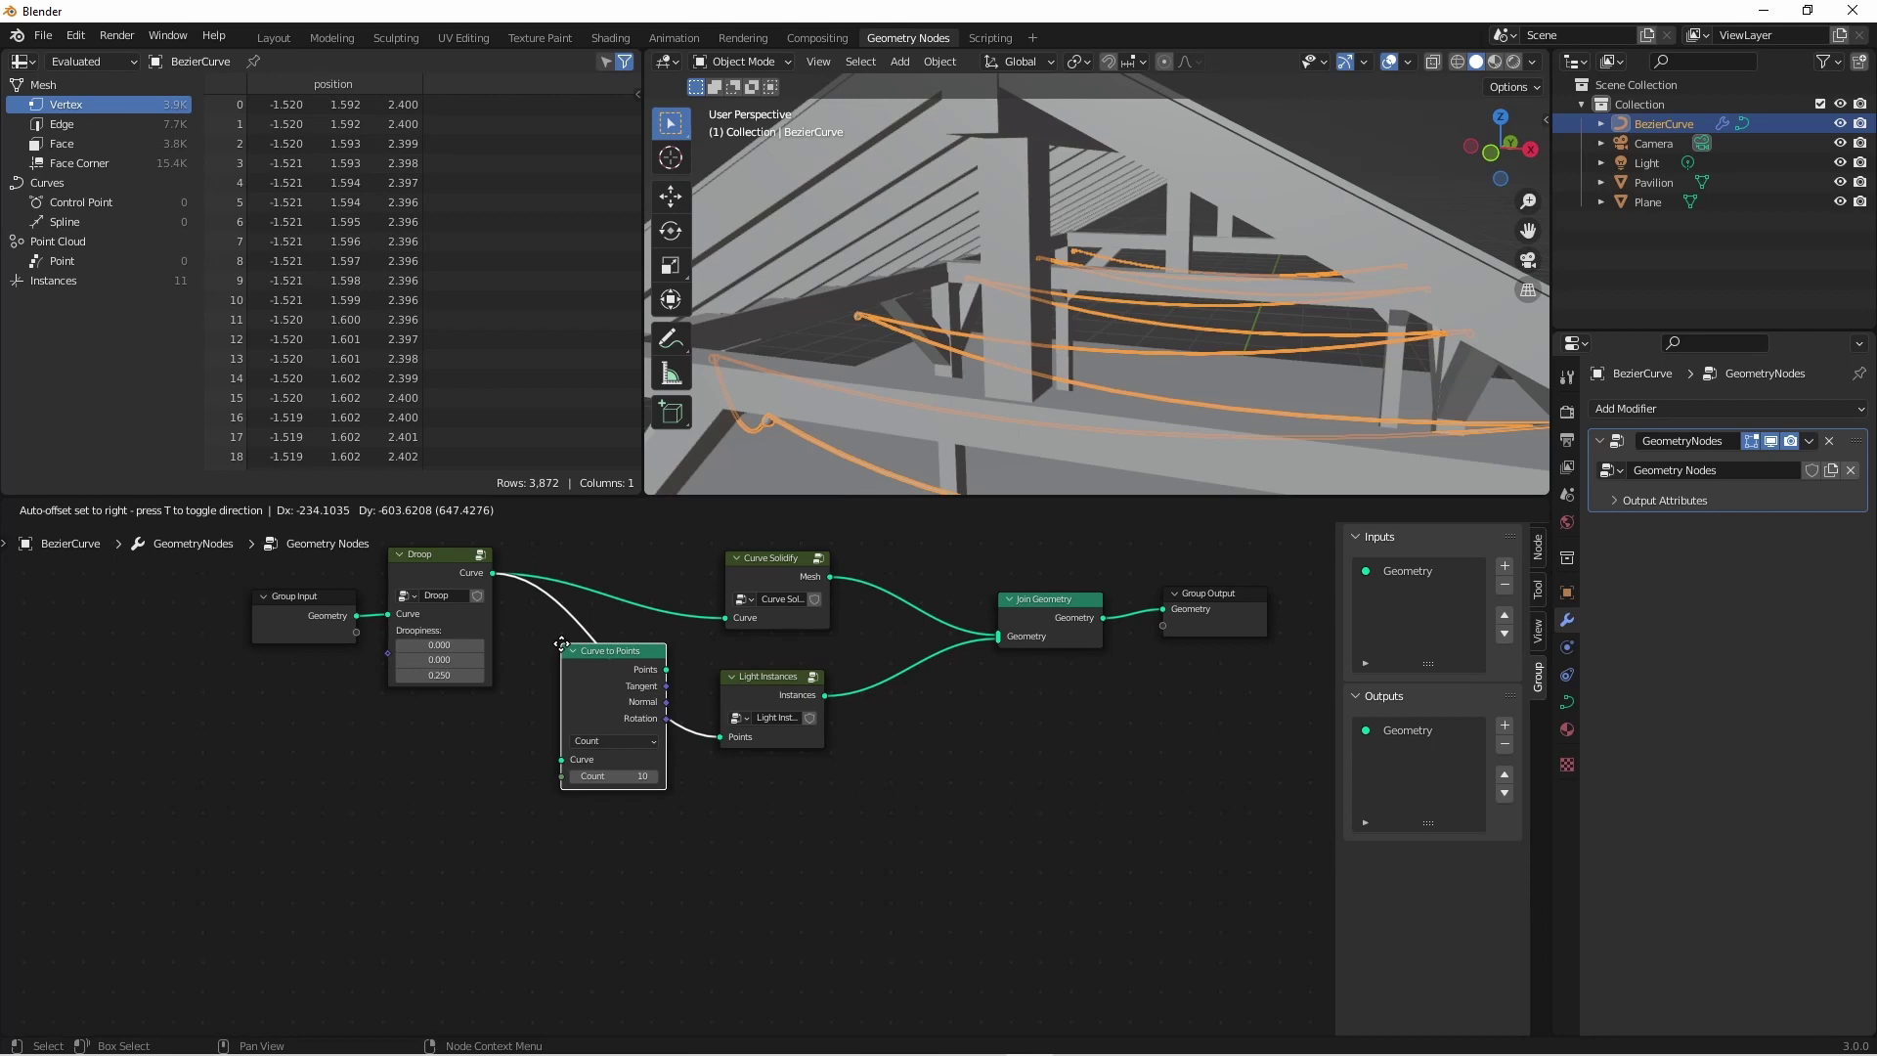
left_click(561, 643)
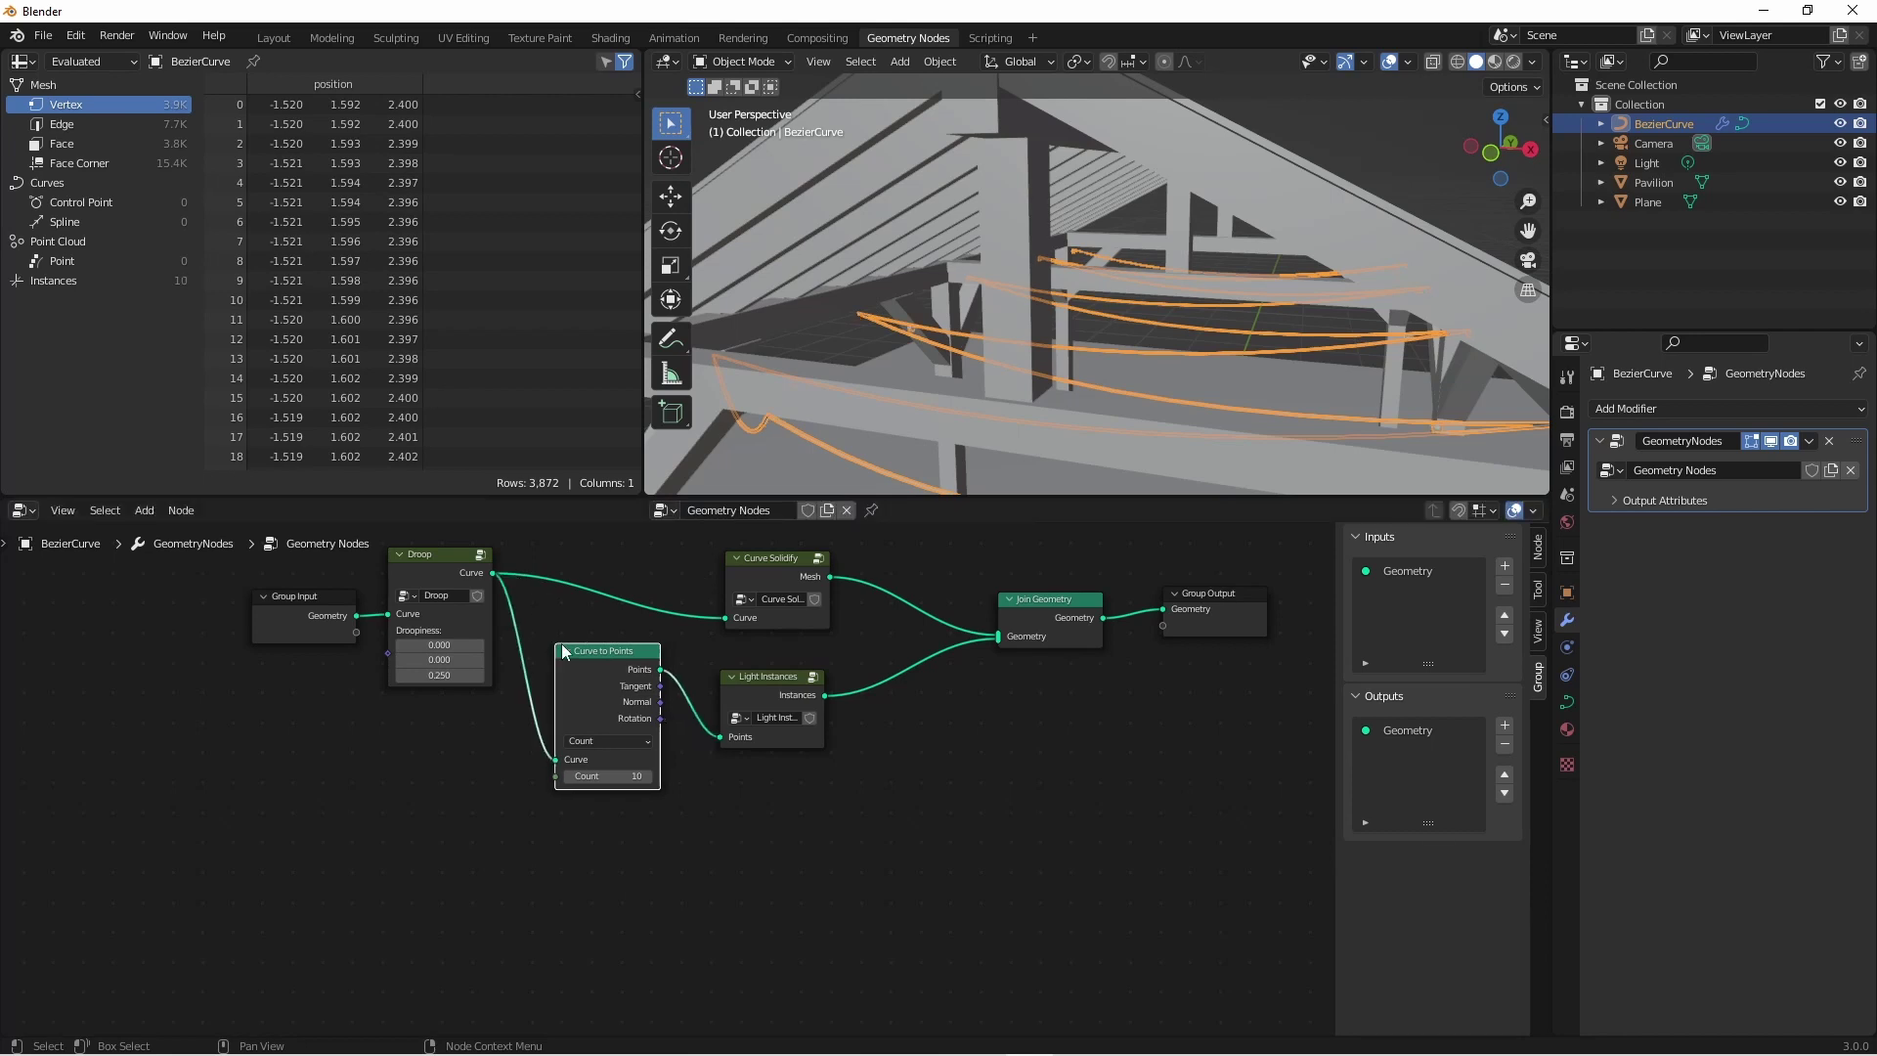
scroll(587, 664, "up", 4)
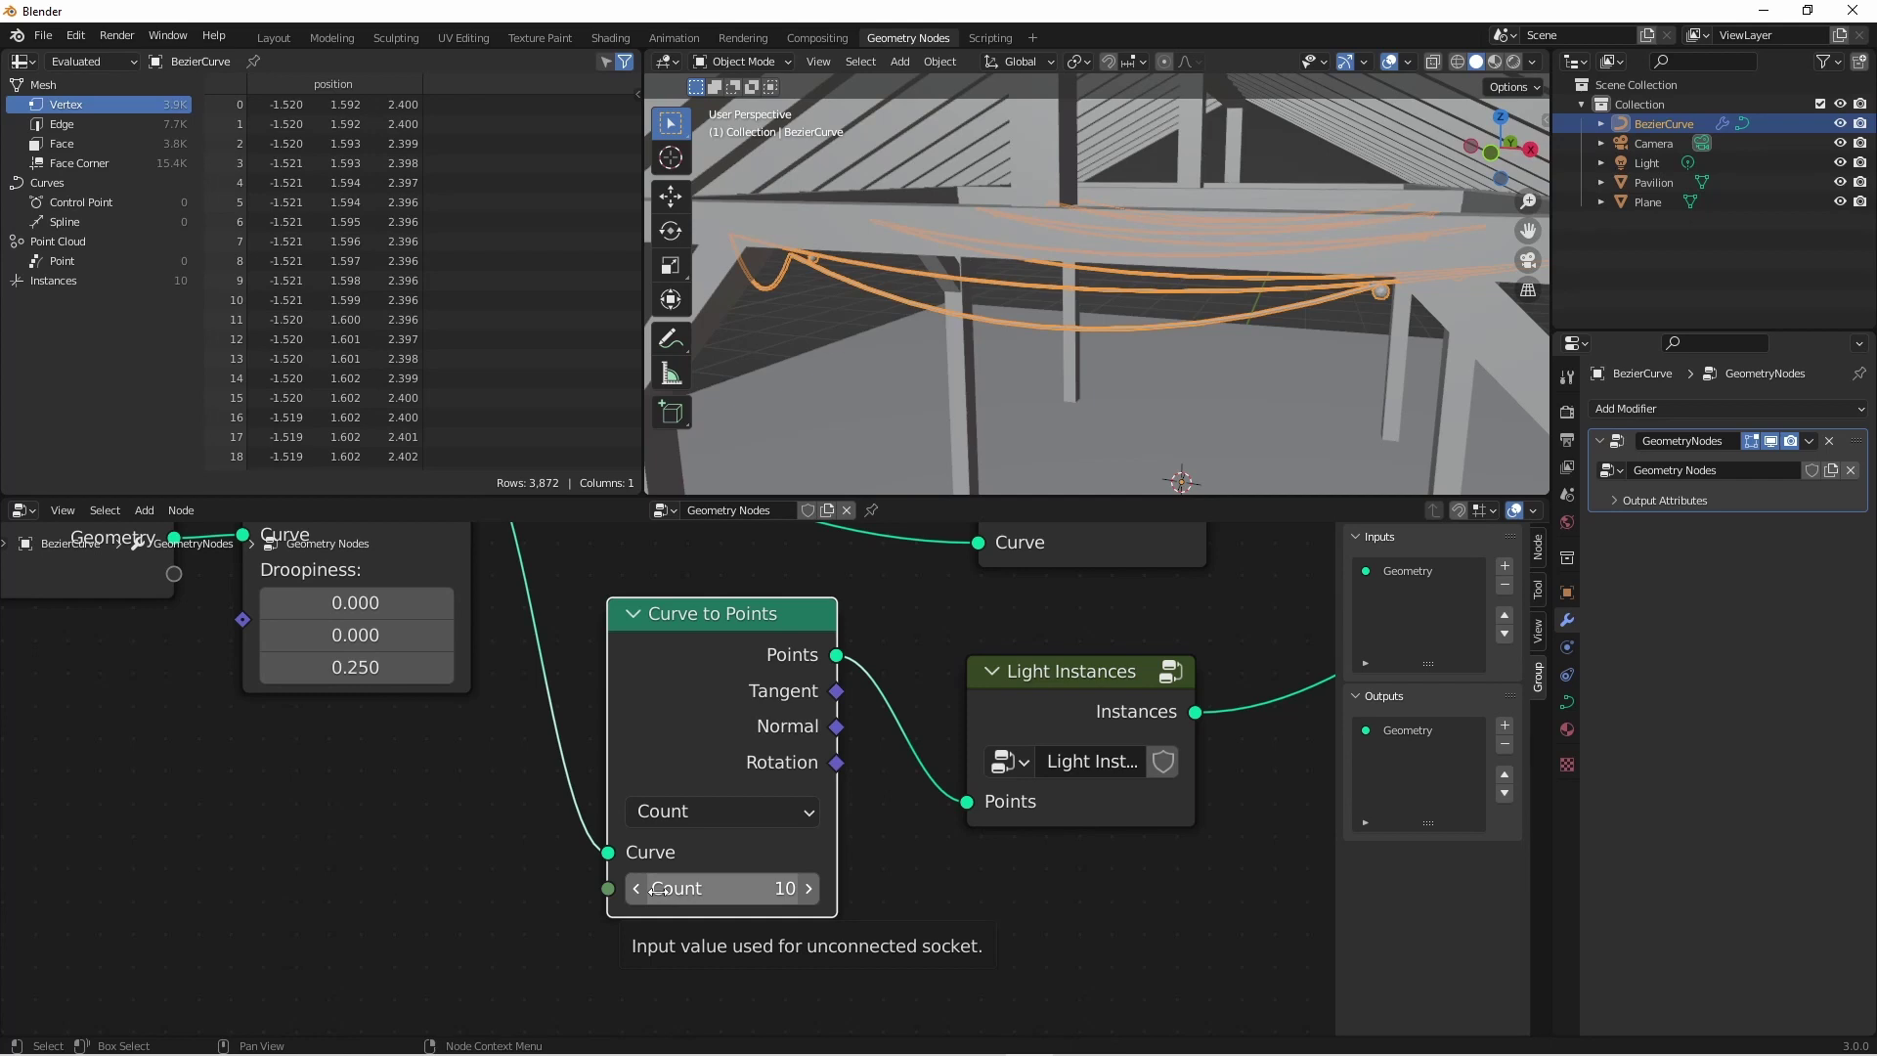
left_click(657, 890)
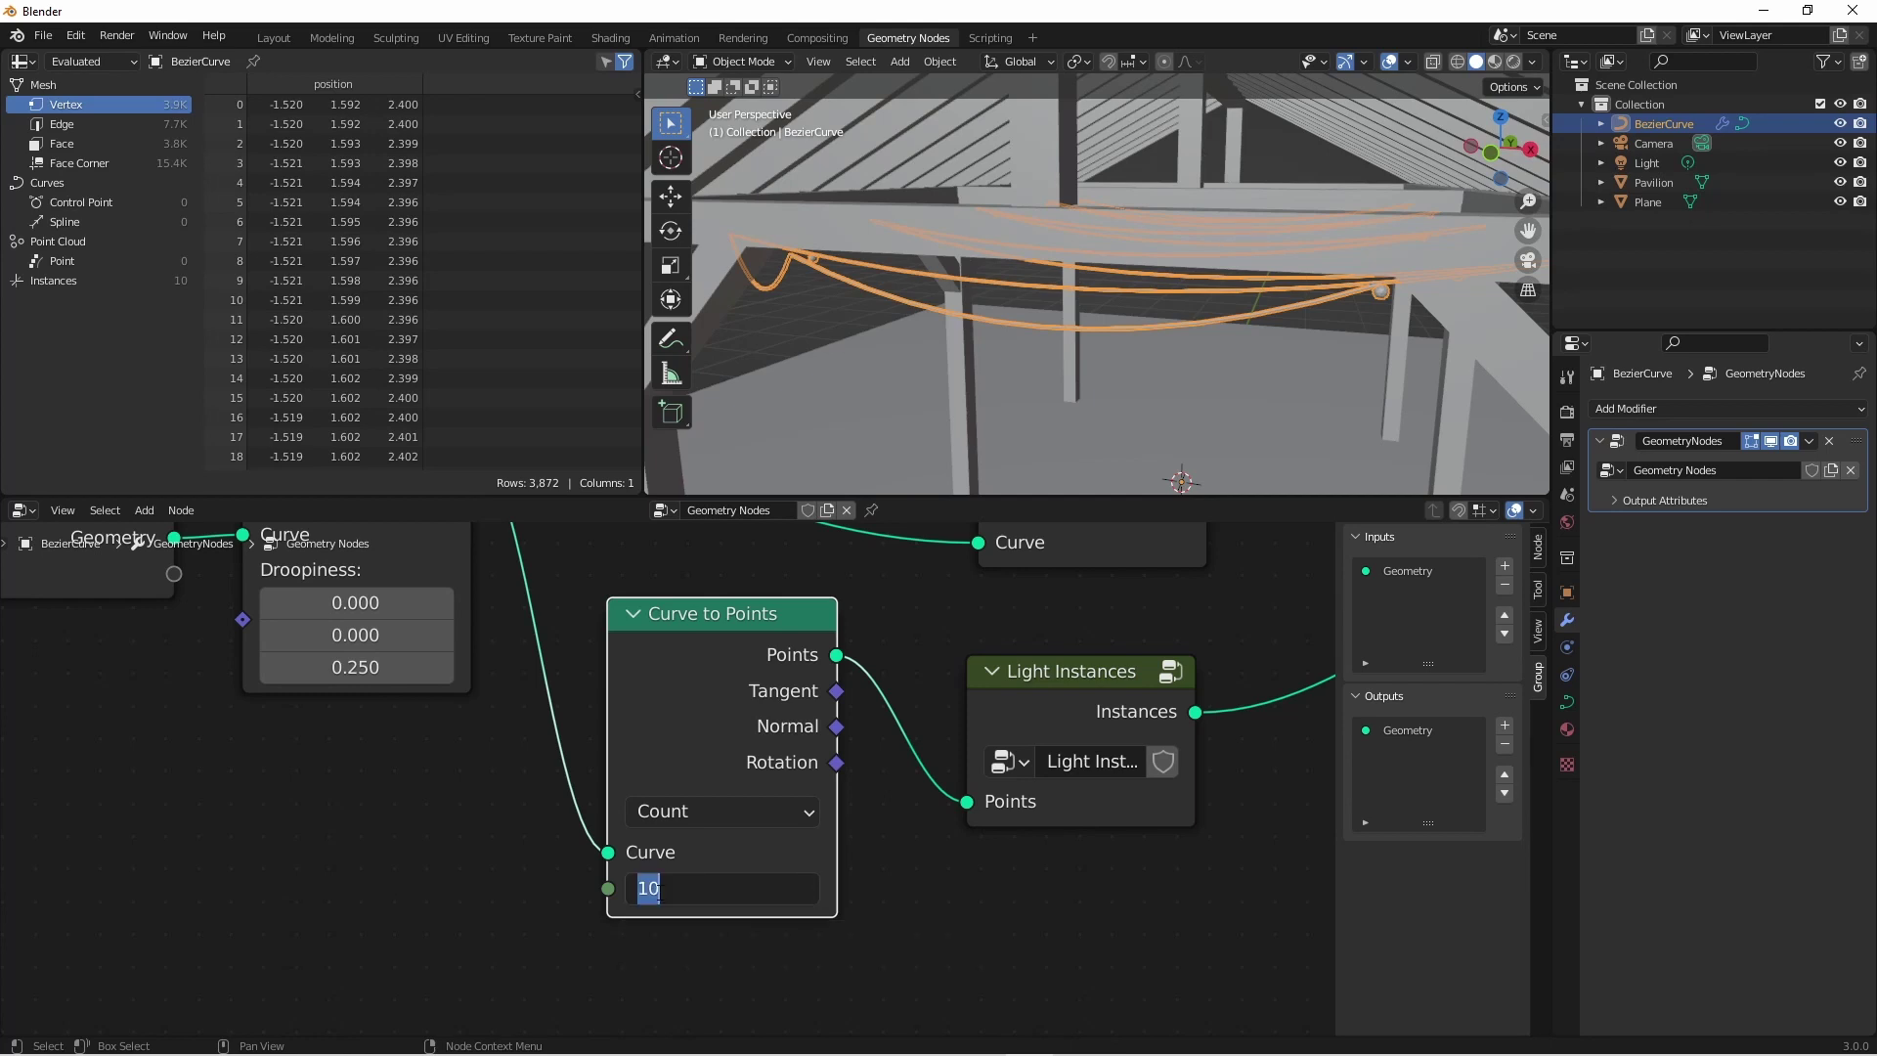
type("100")
key("Return")
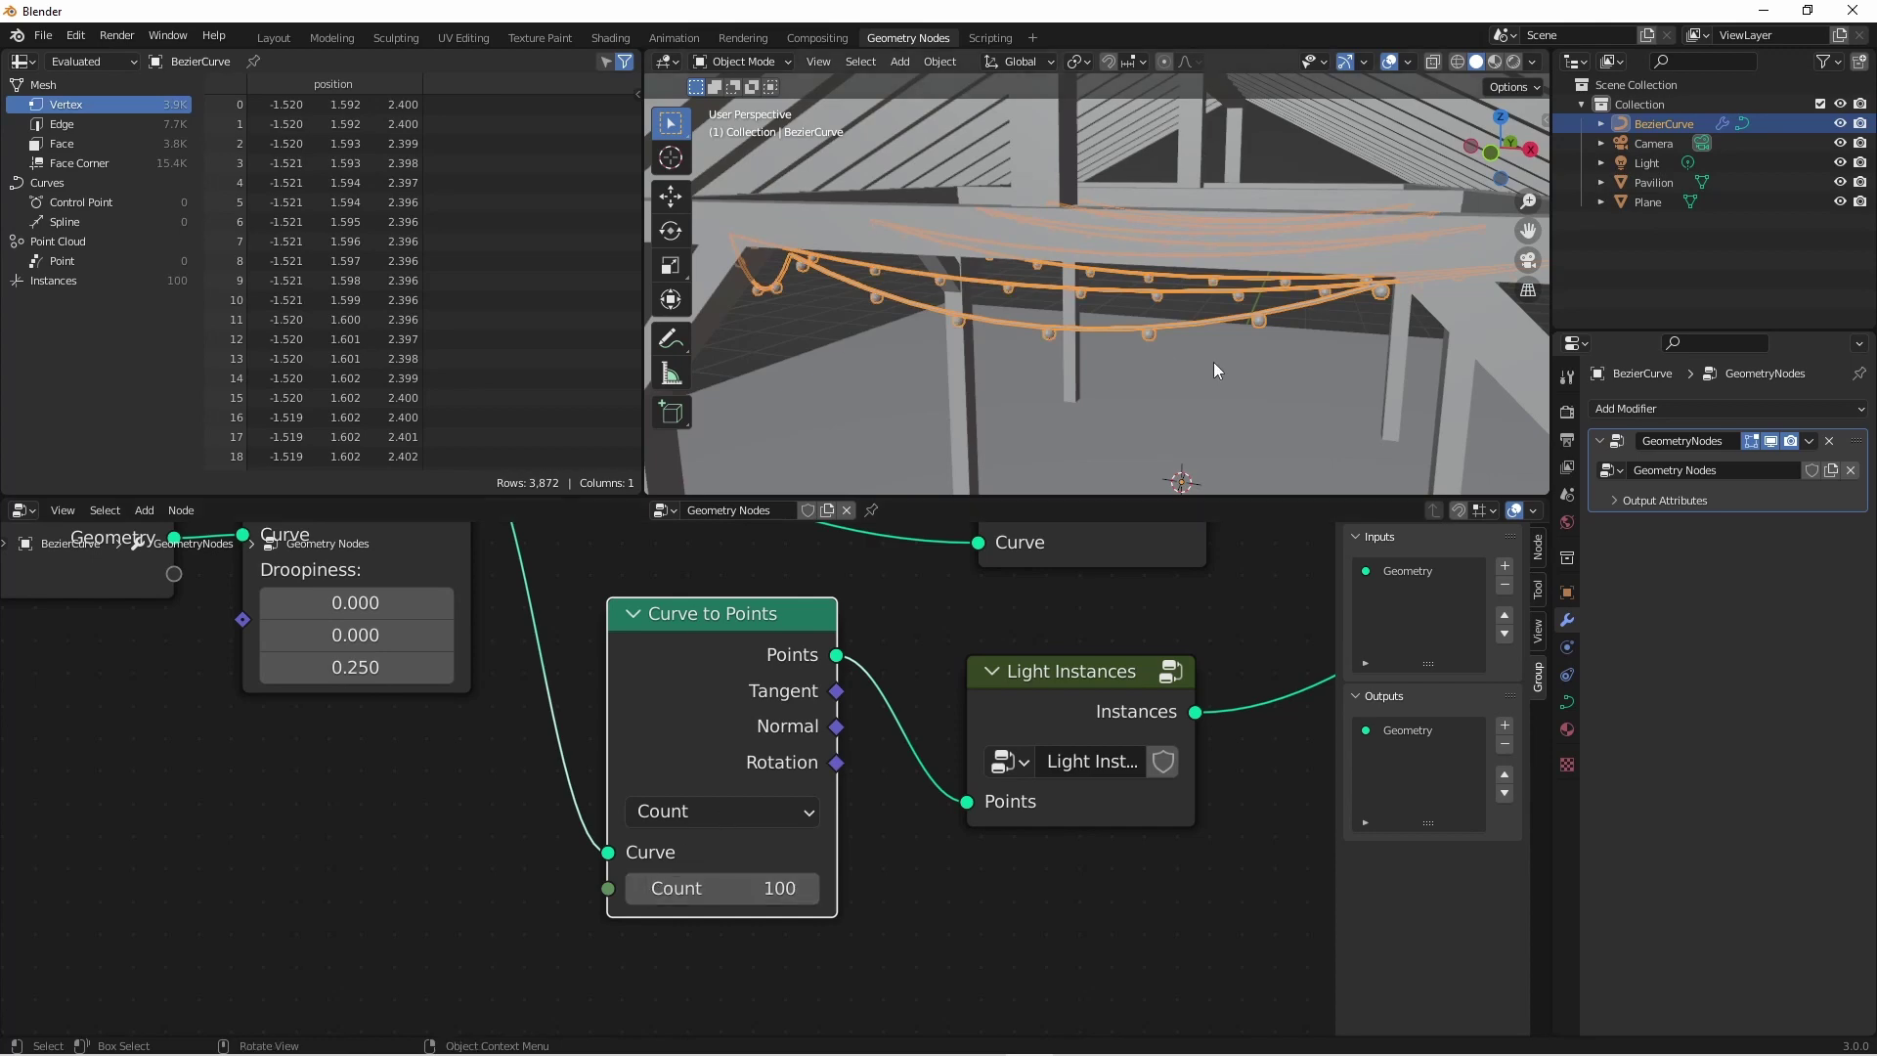
Switch Curve to Points to Length mode with 0.21 m spacing and collapse it.
middle_click_drag(1212, 362, 1188, 323)
left_click(794, 815)
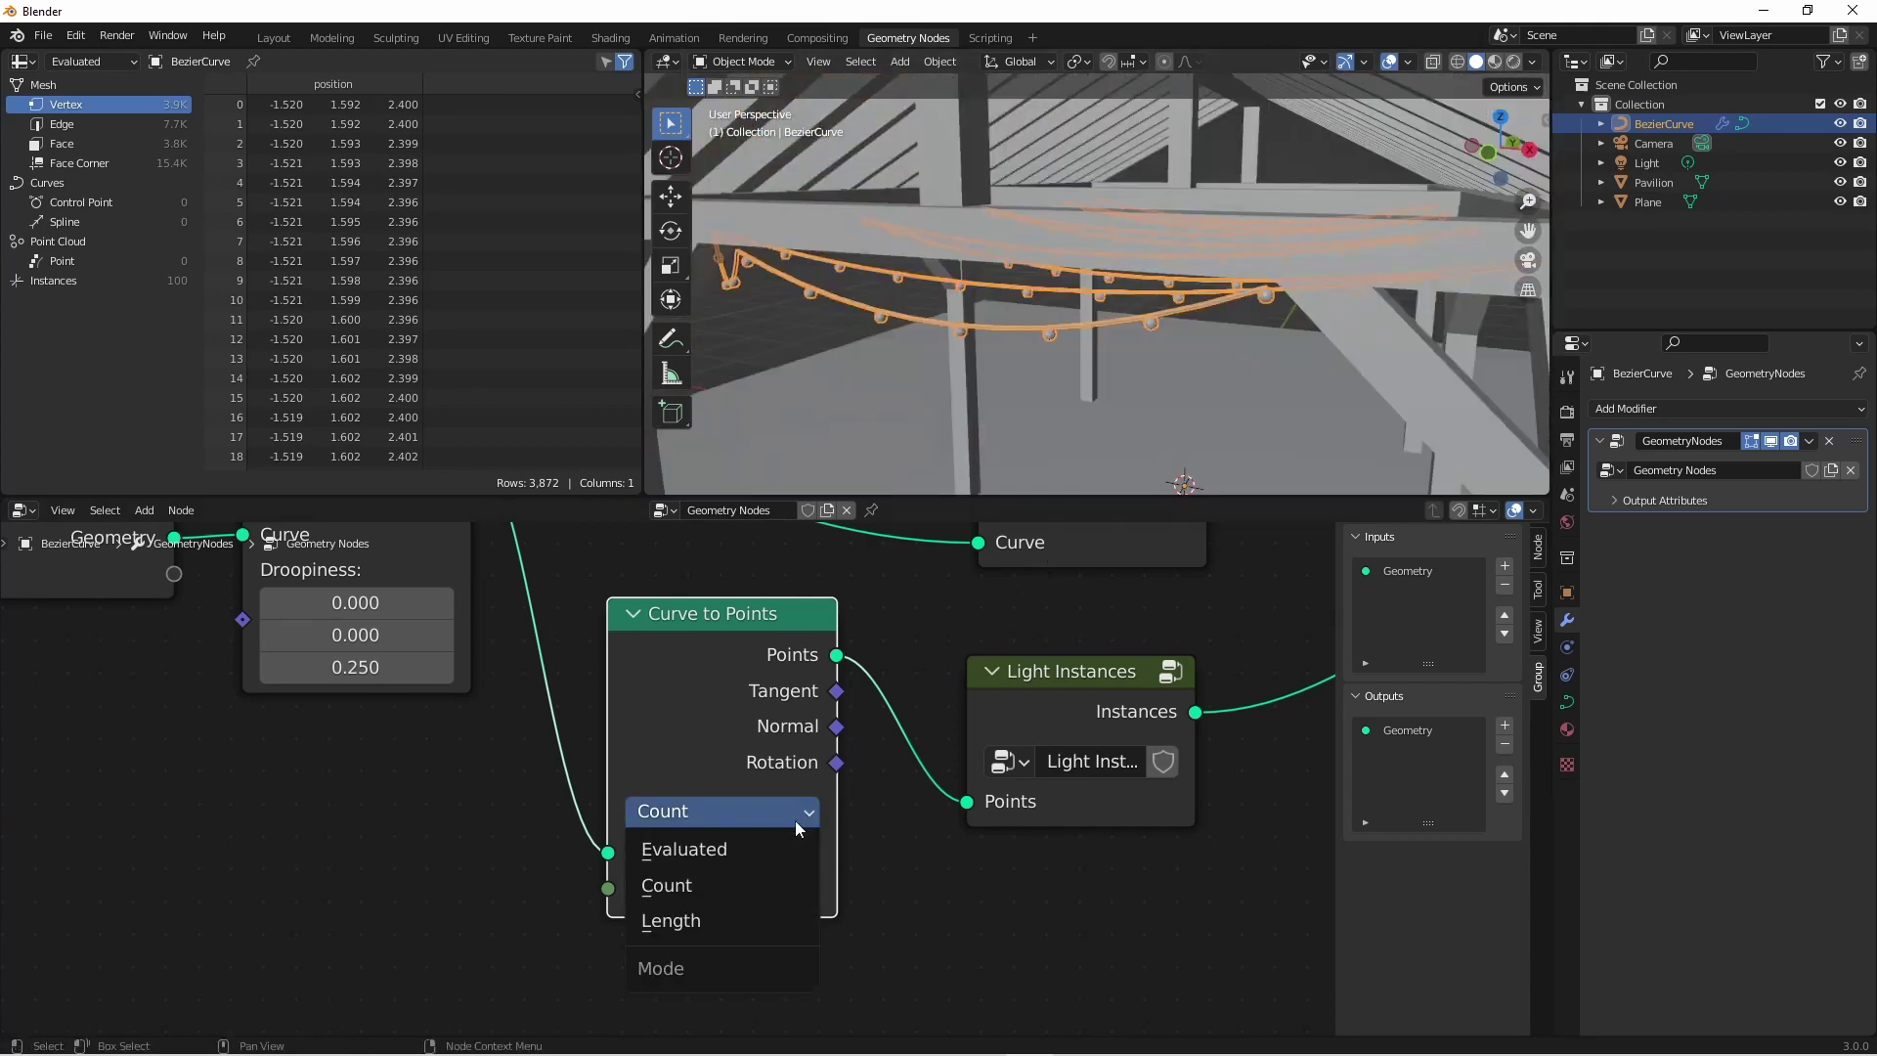
left_click(741, 928)
left_click_drag(728, 887, 797, 887)
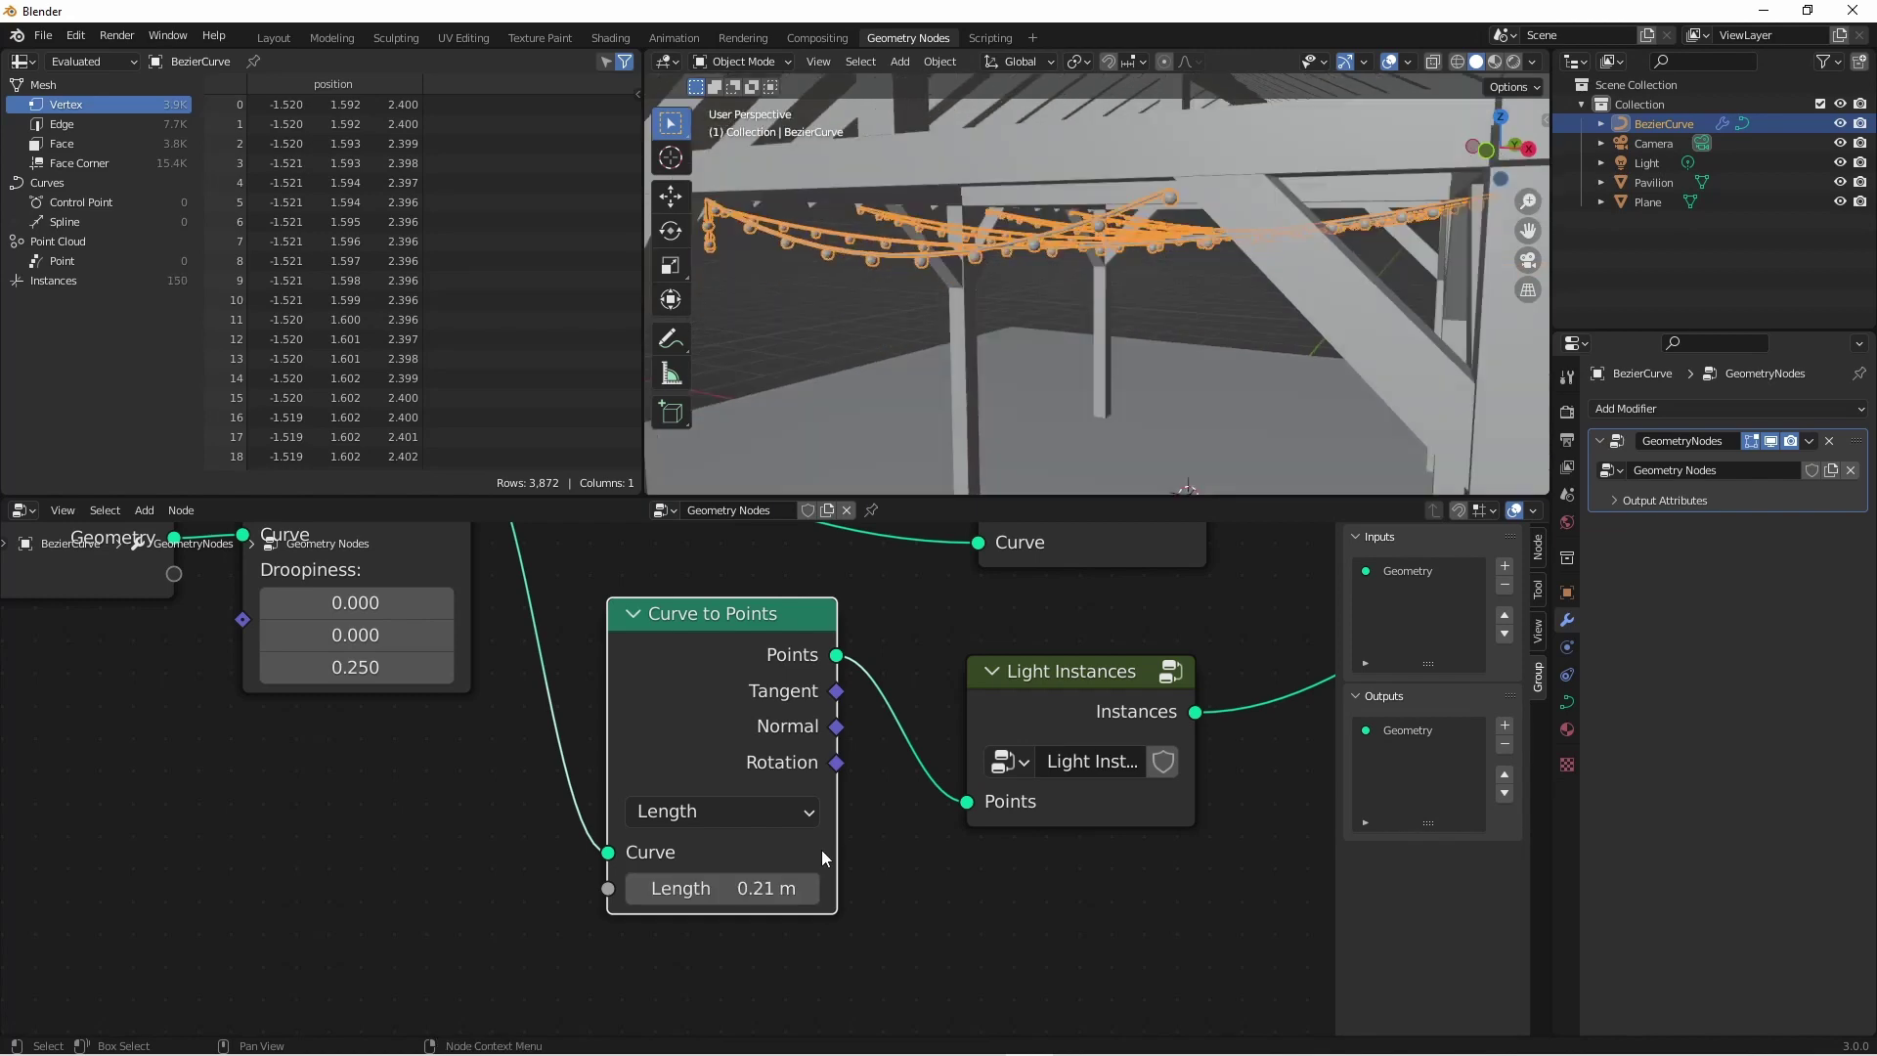
left_click(633, 613)
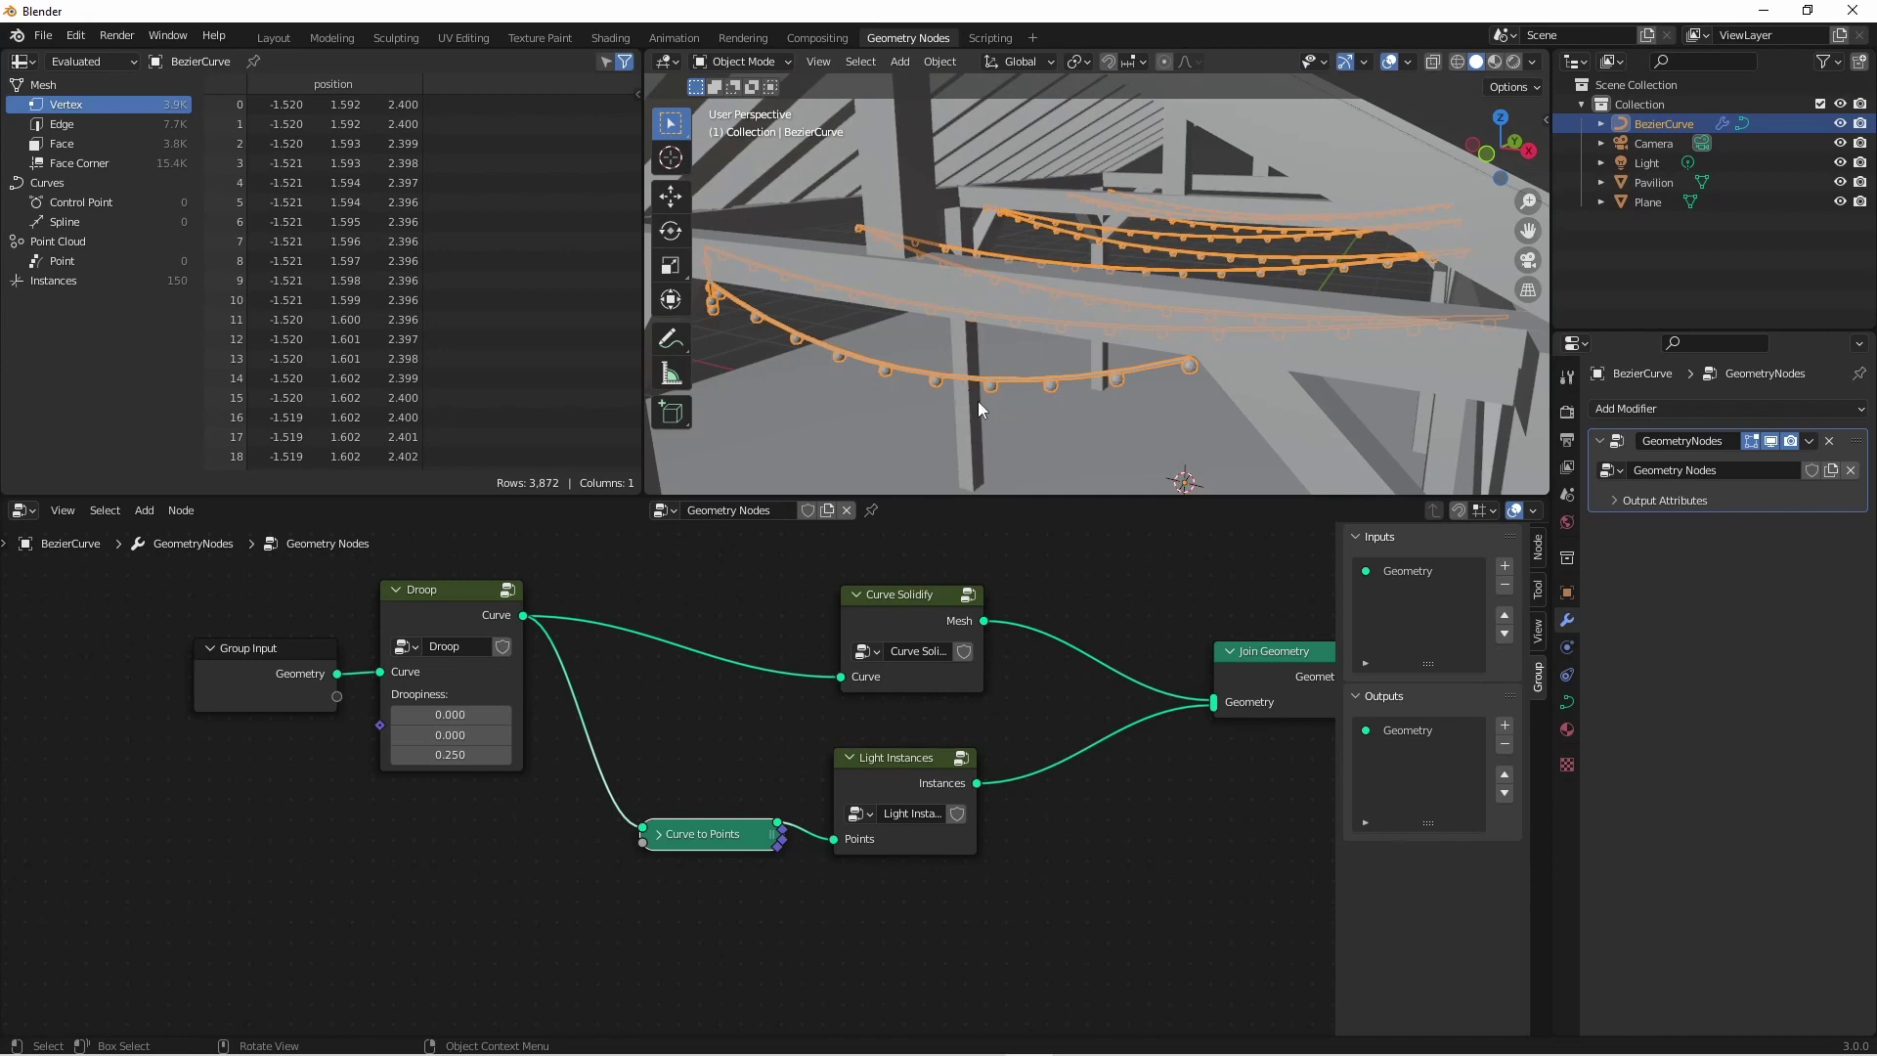
Create a cable material named Wire with a black base colour.
left_click(1566, 729)
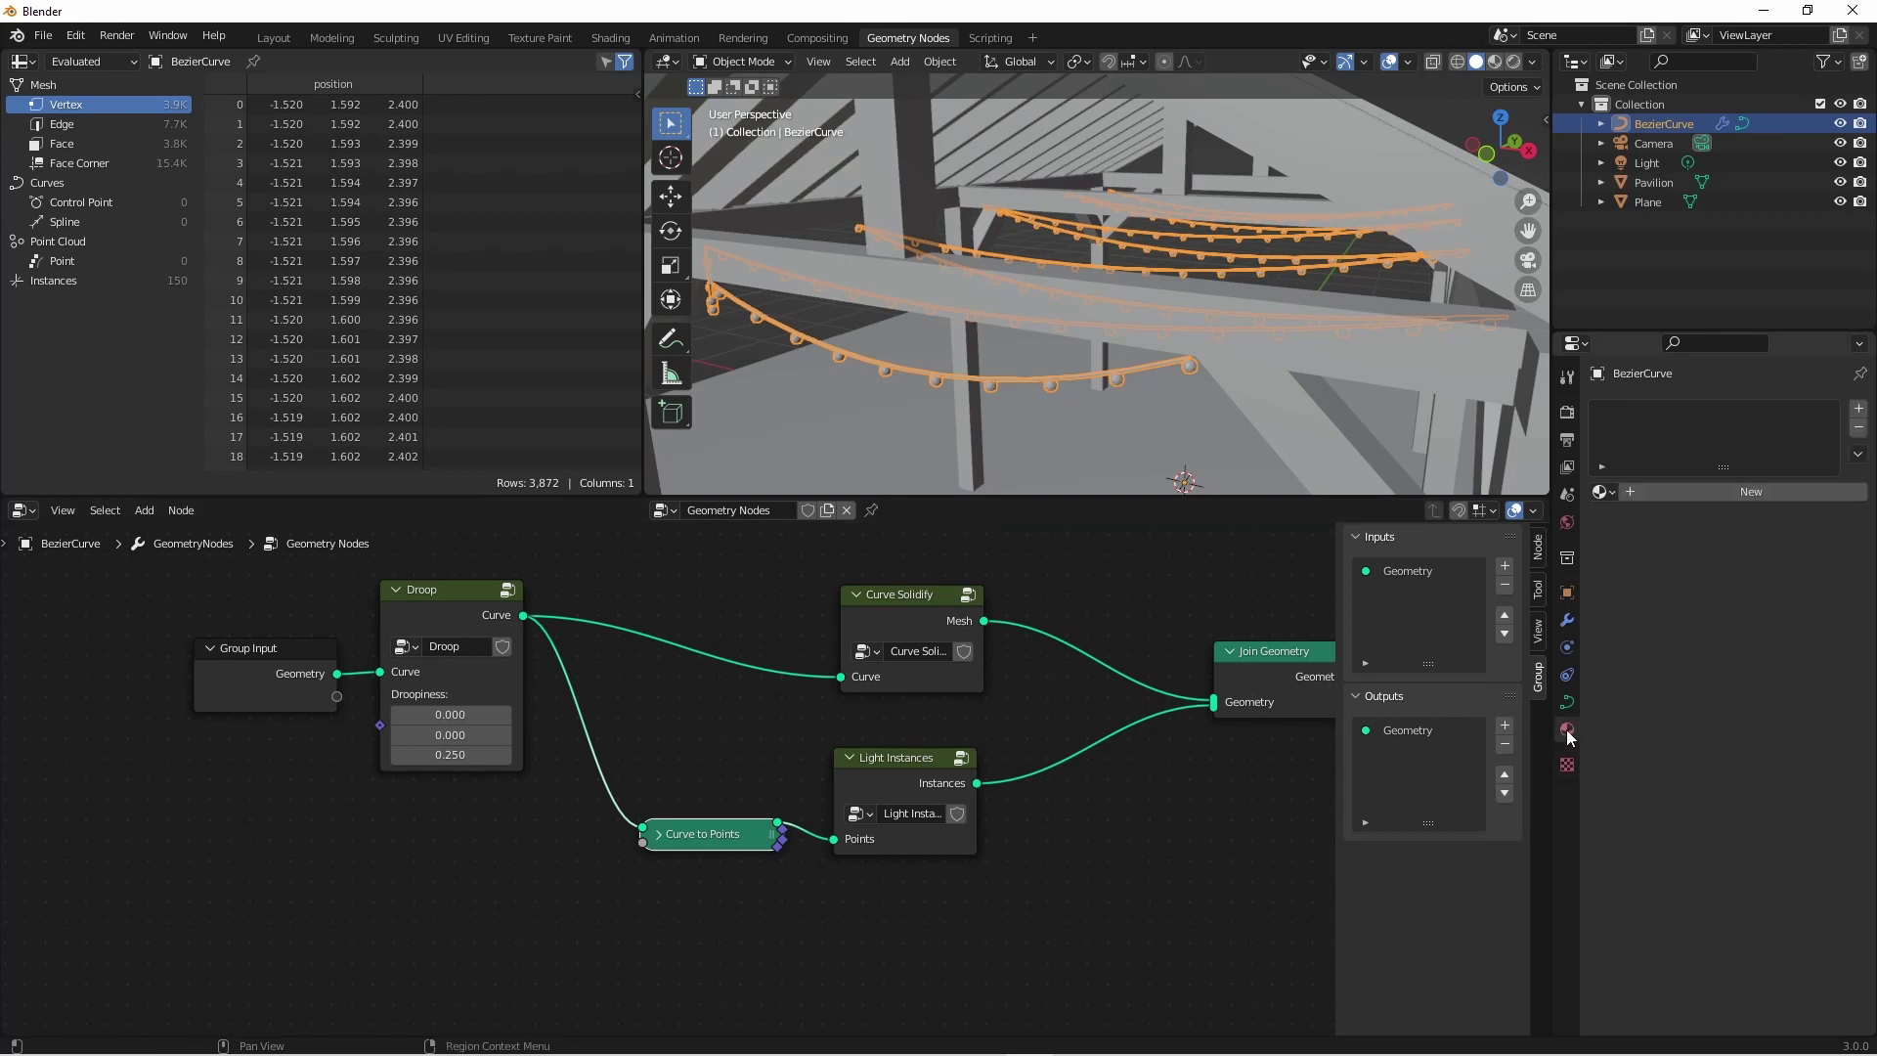
left_click(1710, 496)
double_click(1652, 413)
type("Wire")
key("Return")
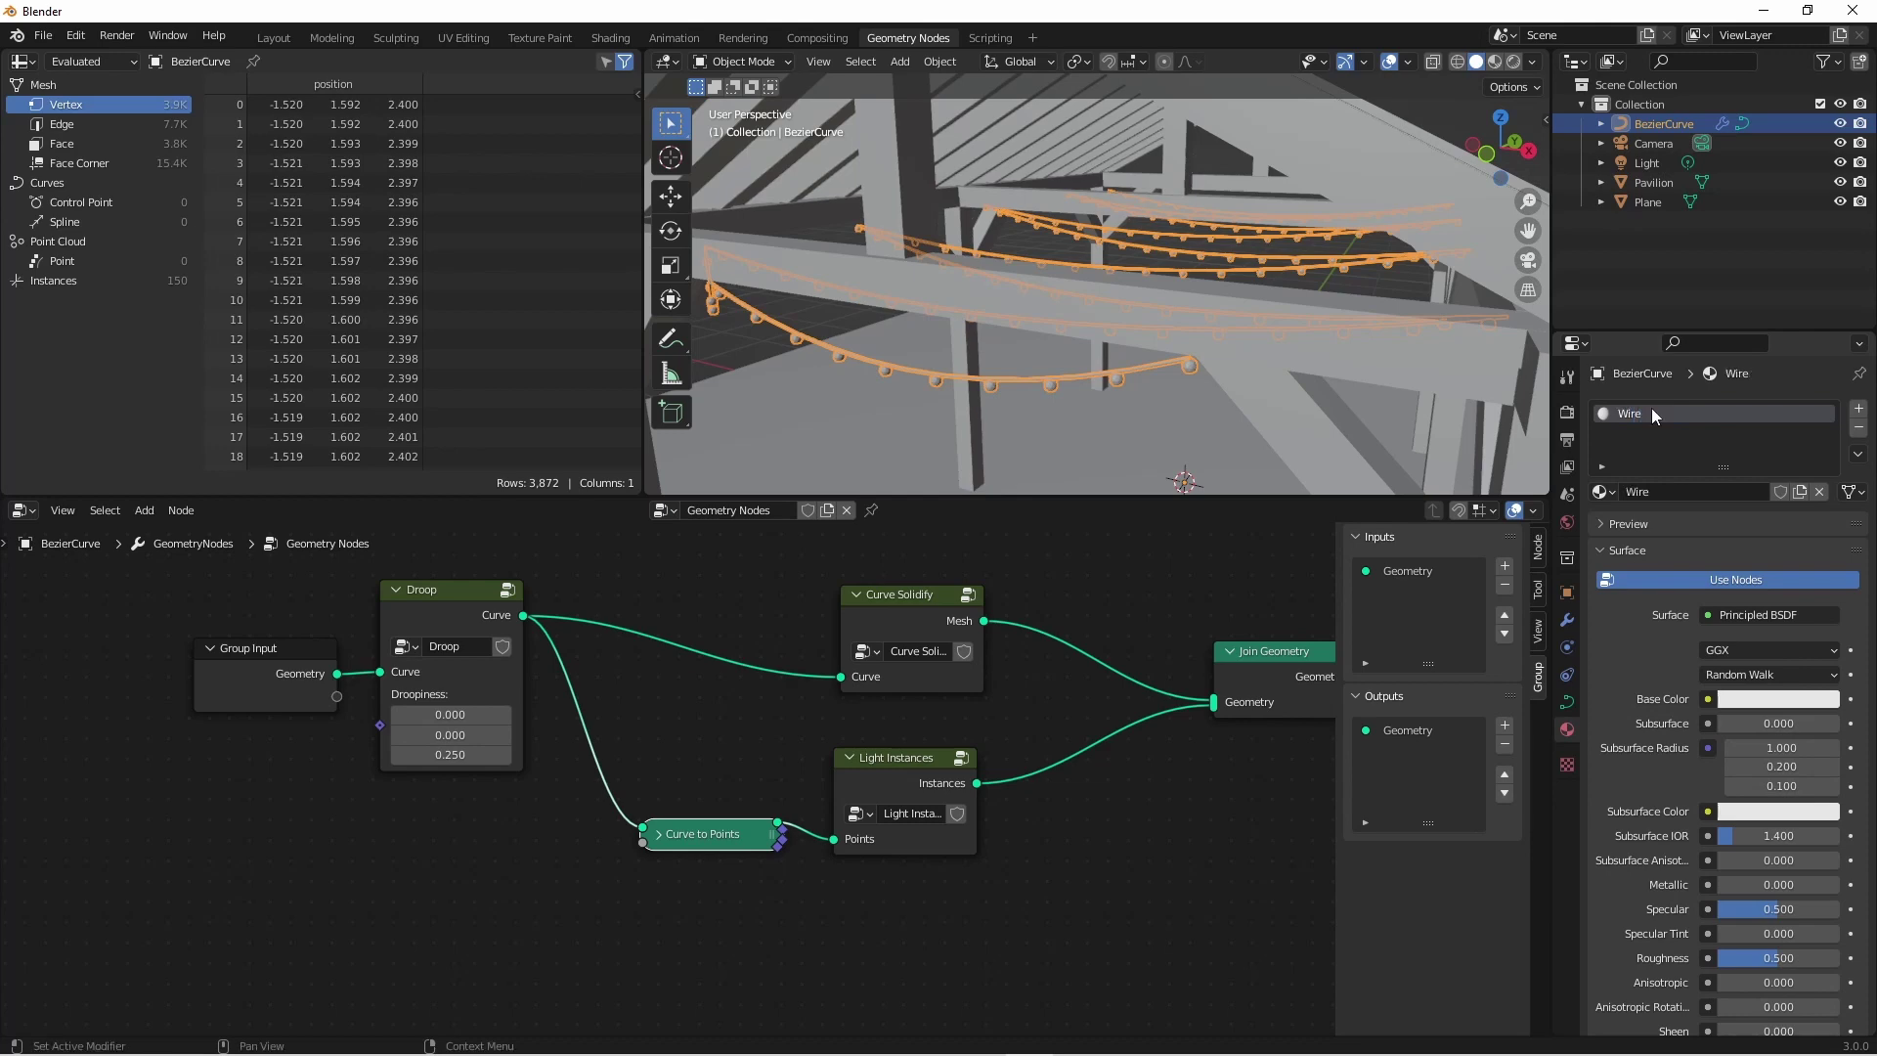
left_click(1777, 698)
left_click_drag(1826, 420, 1825, 567)
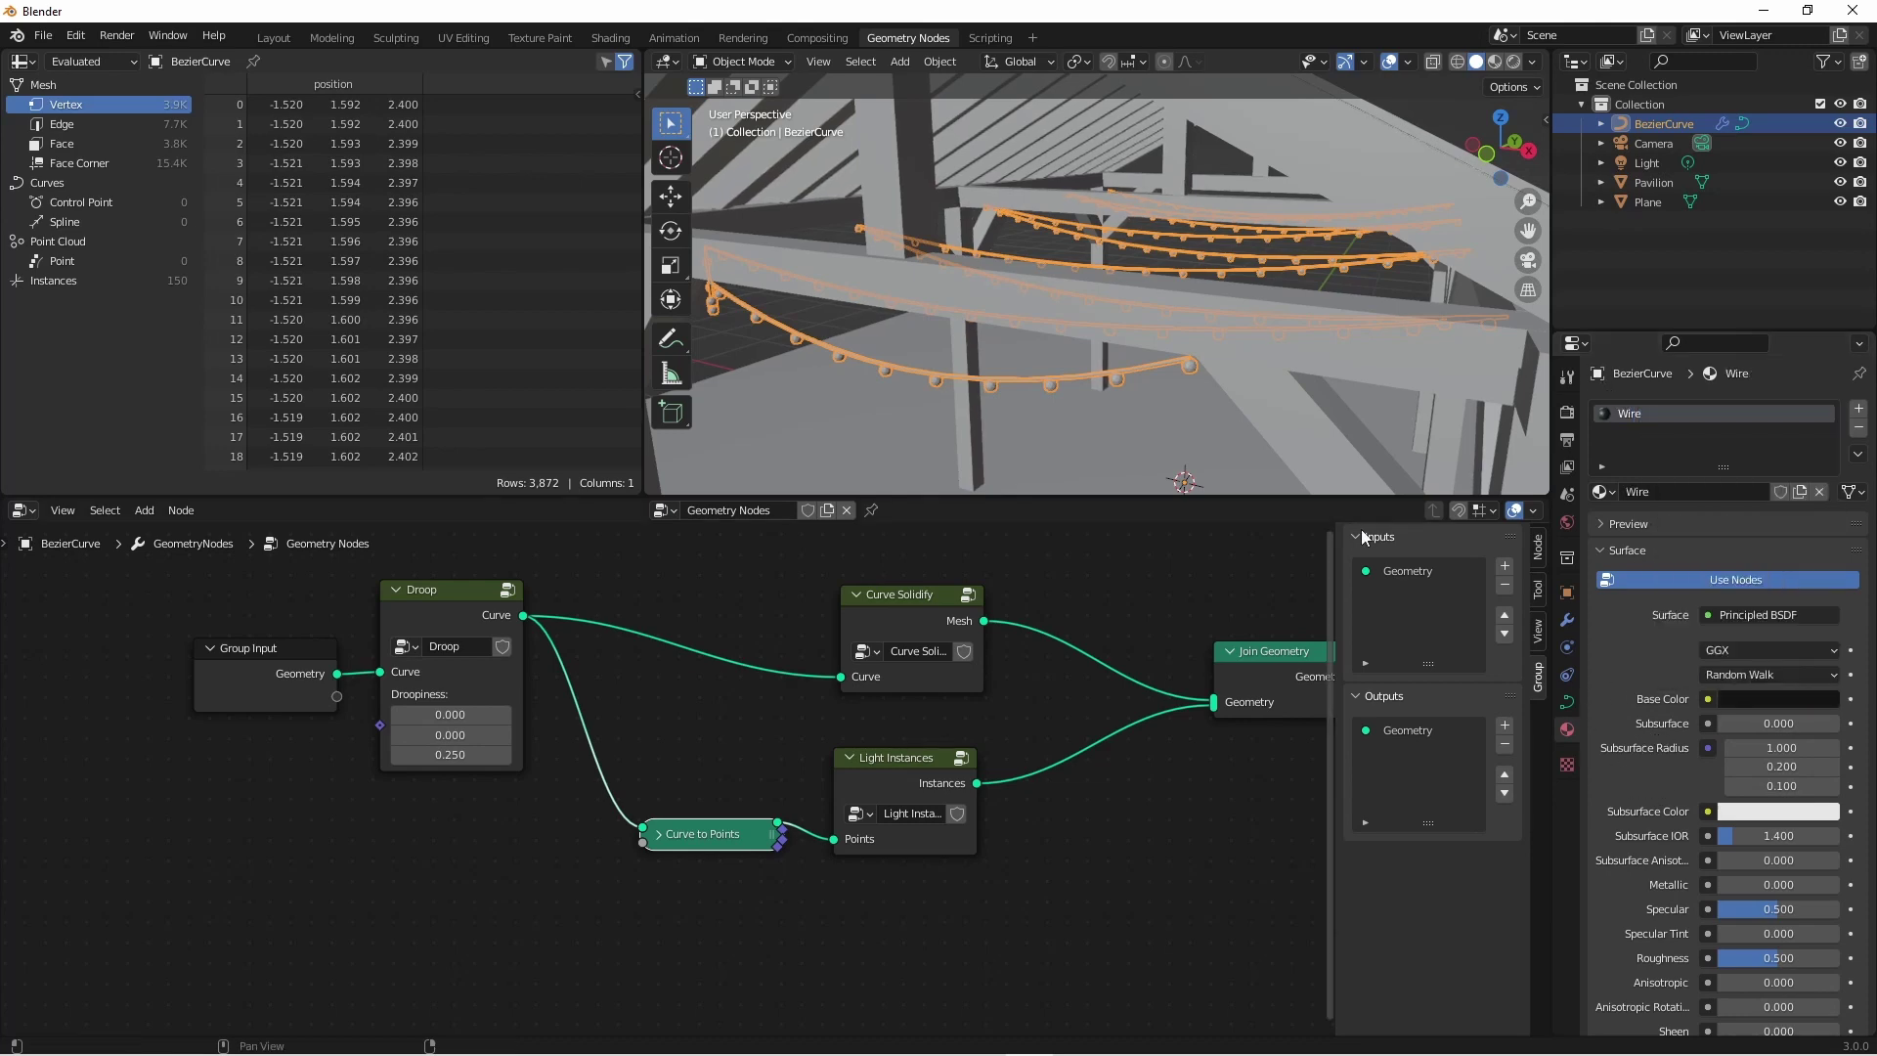
Add a second material slot with a new material named Light.
left_click(1858, 408)
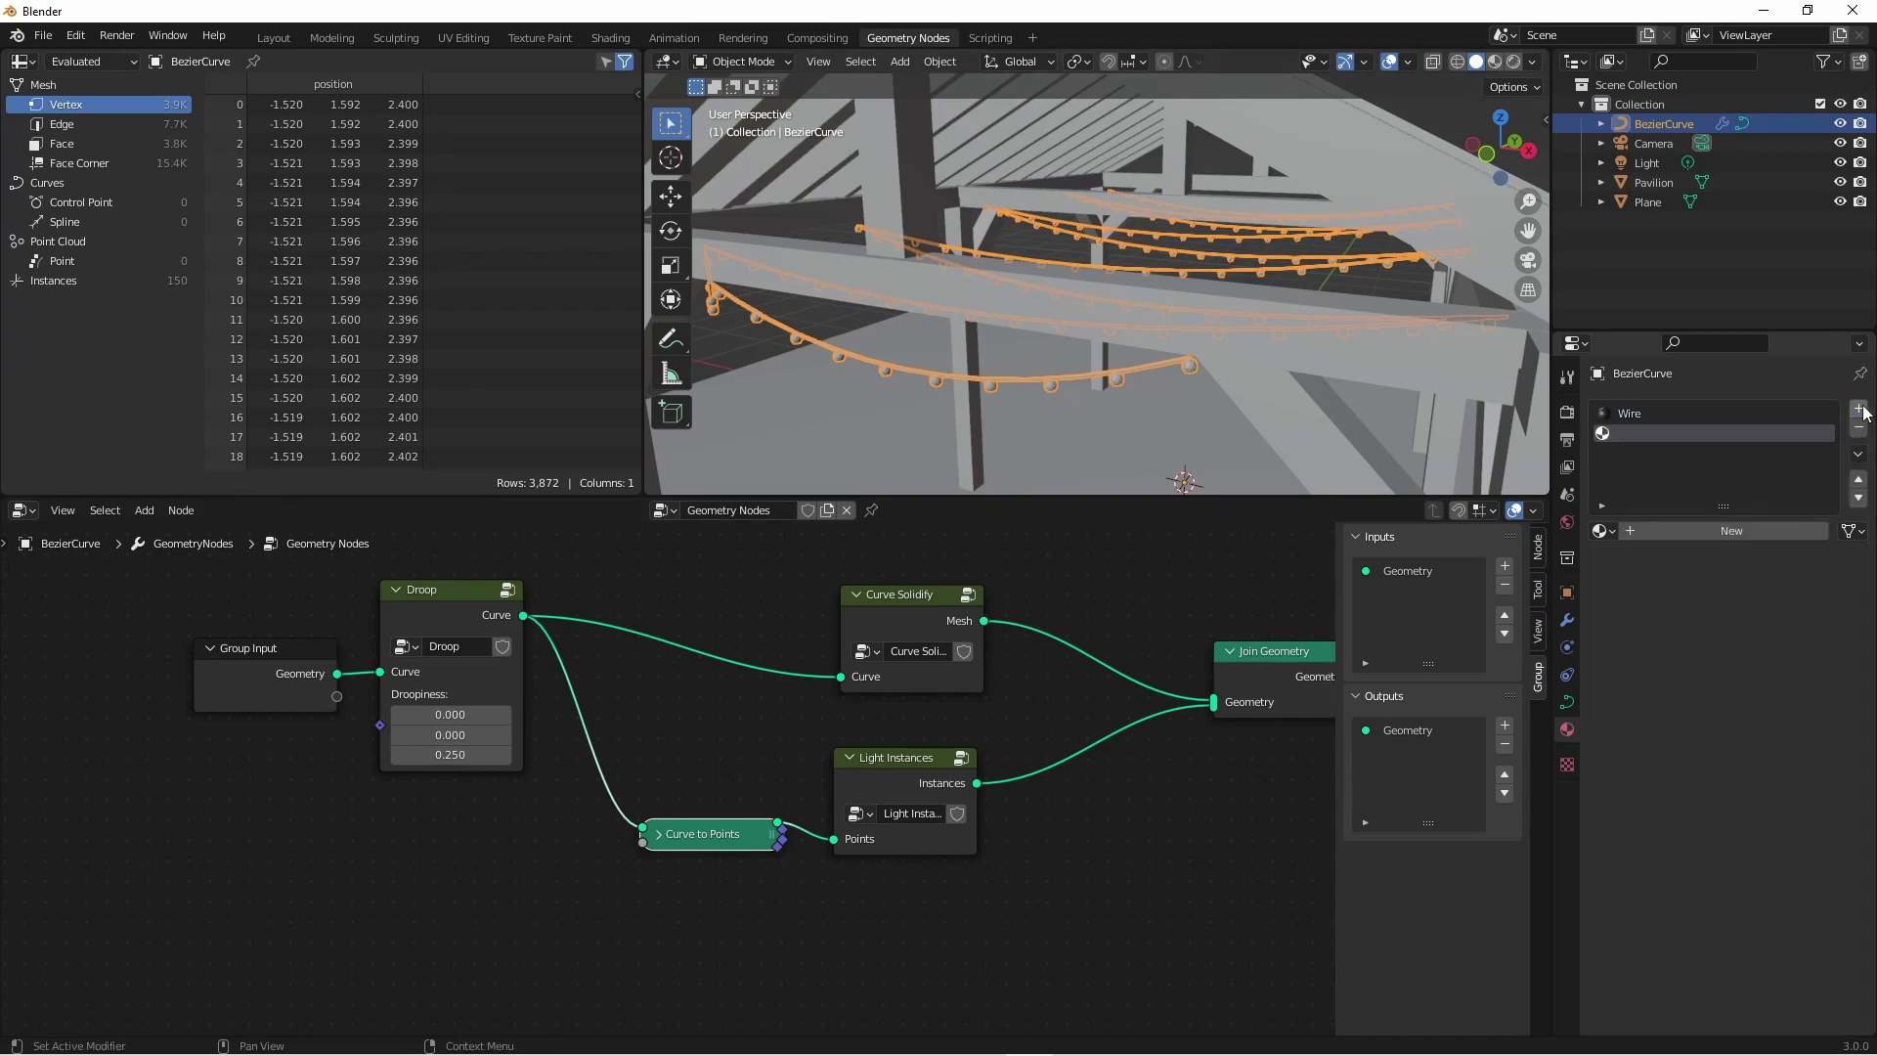
left_click(1731, 531)
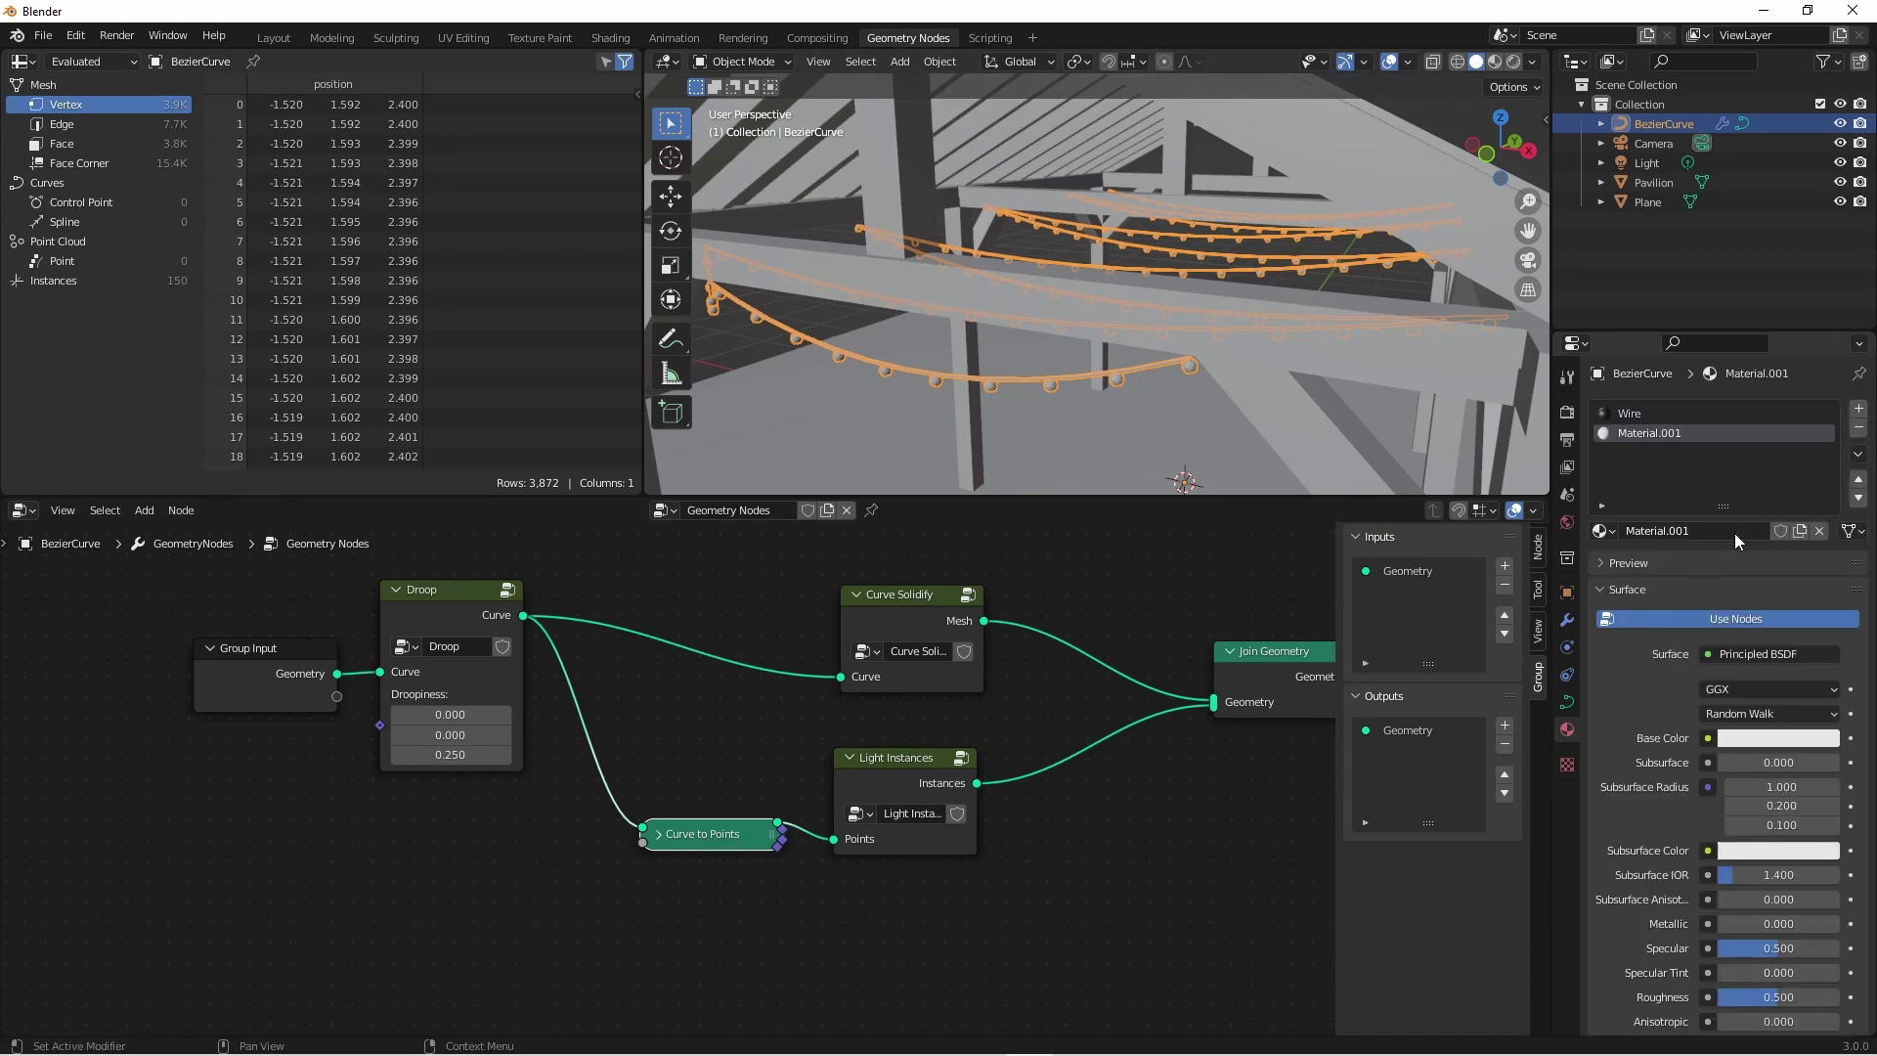
double_click(1658, 530)
type("Light")
key("Return")
Drive the Light material's Emission colour with a 2600 K Blackbody node.
left_click(611, 38)
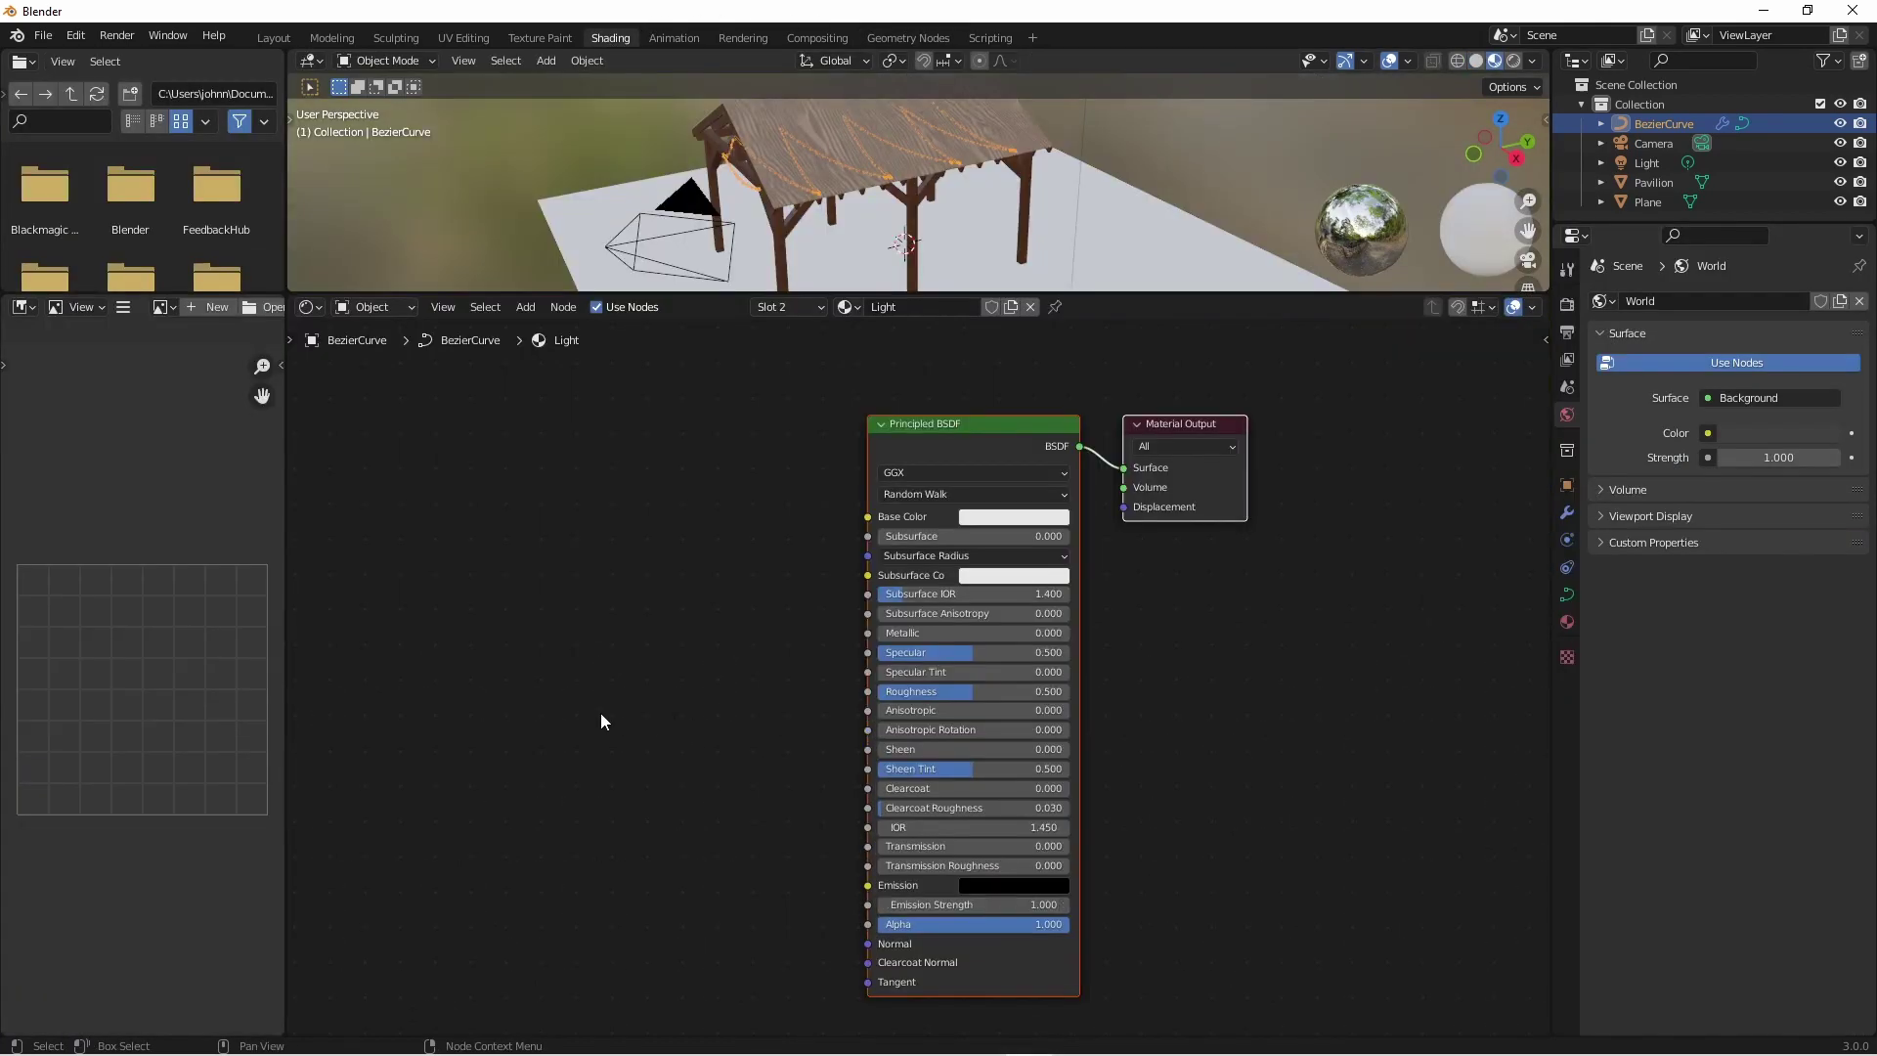
key("shift+a")
mouse_move(566, 860)
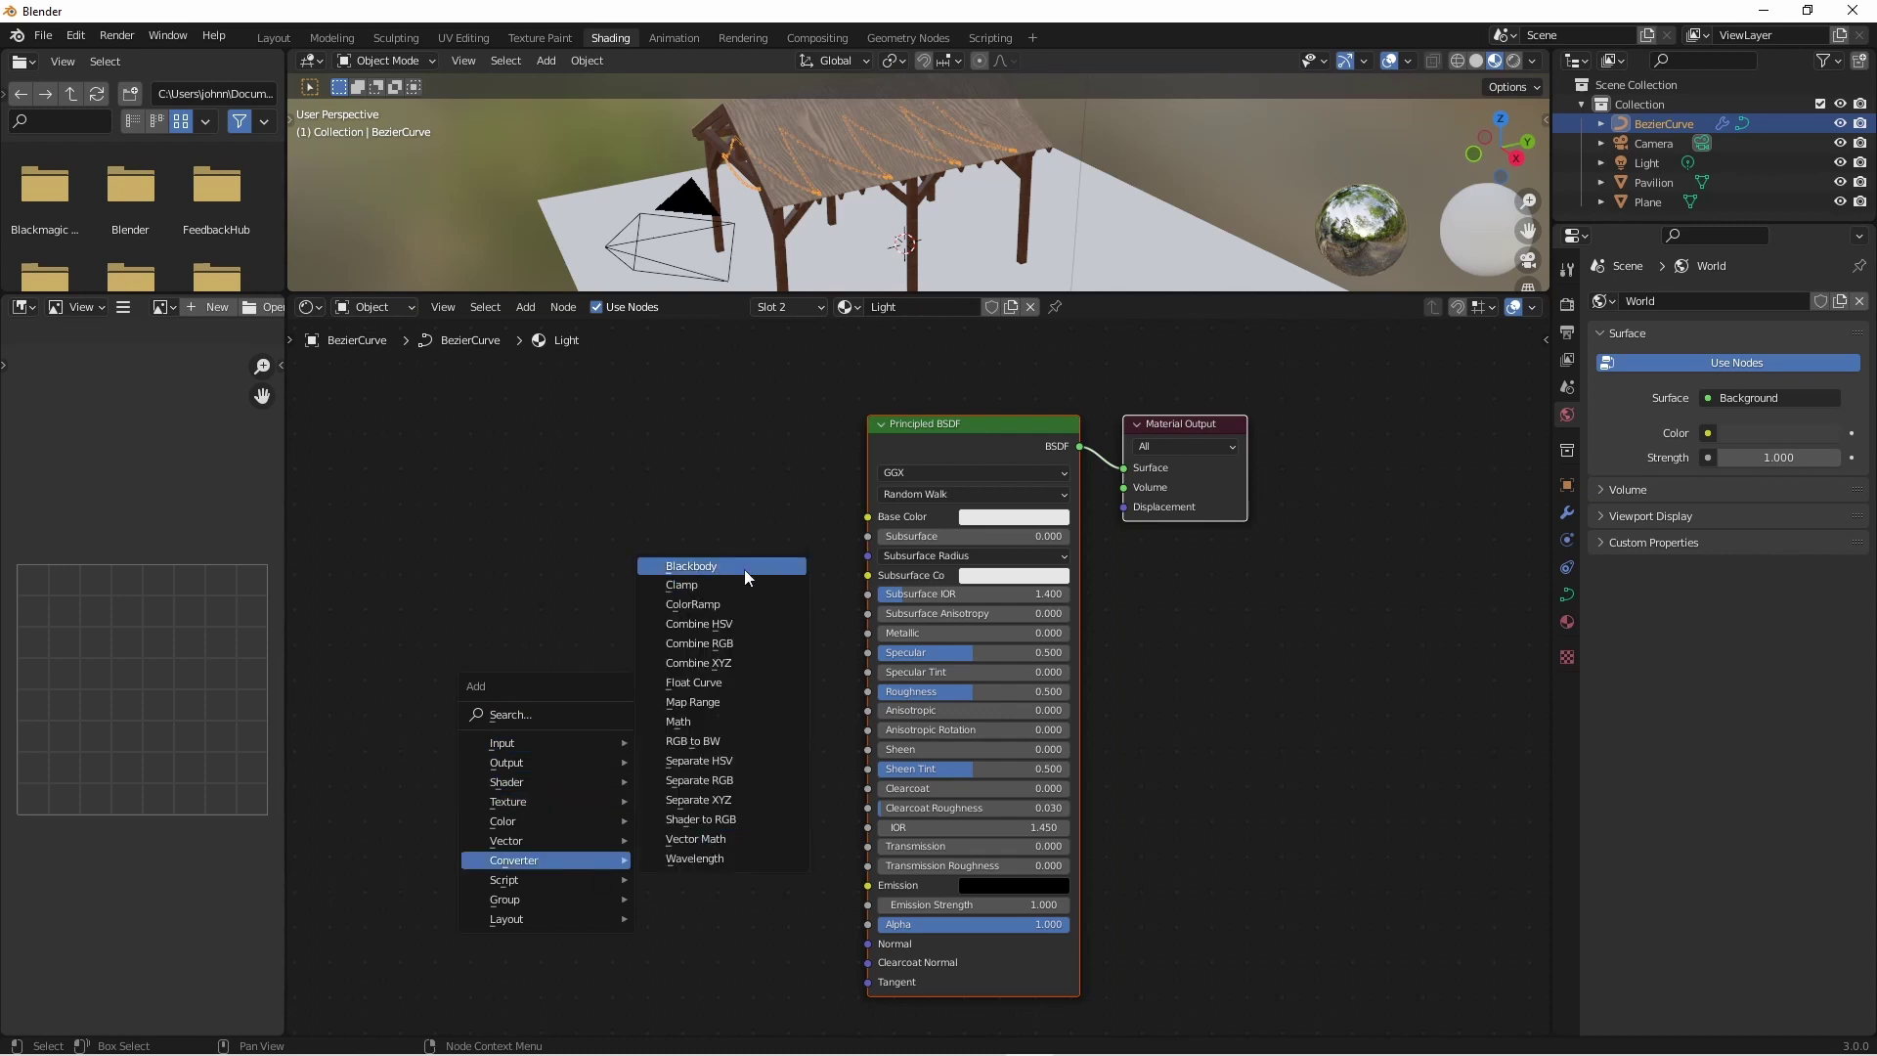
left_click(743, 568)
left_click(557, 912)
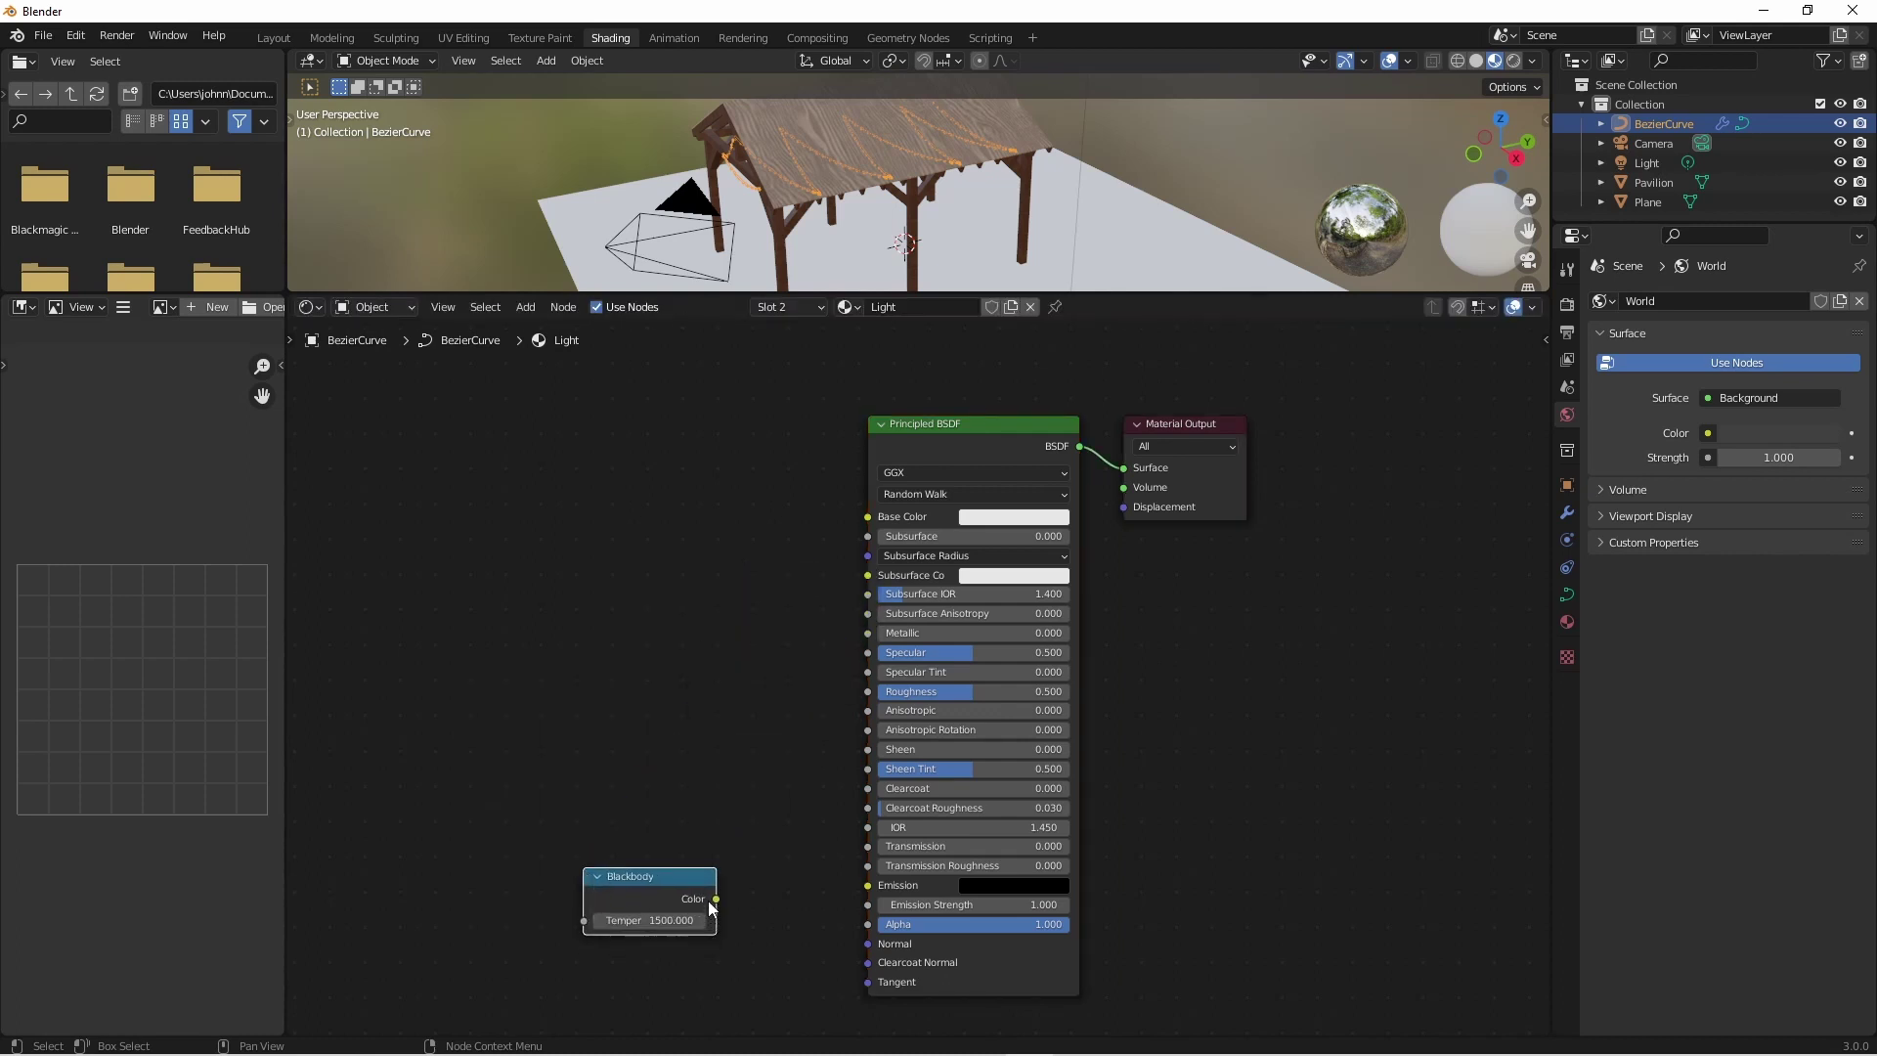
left_click_drag(712, 900, 866, 888)
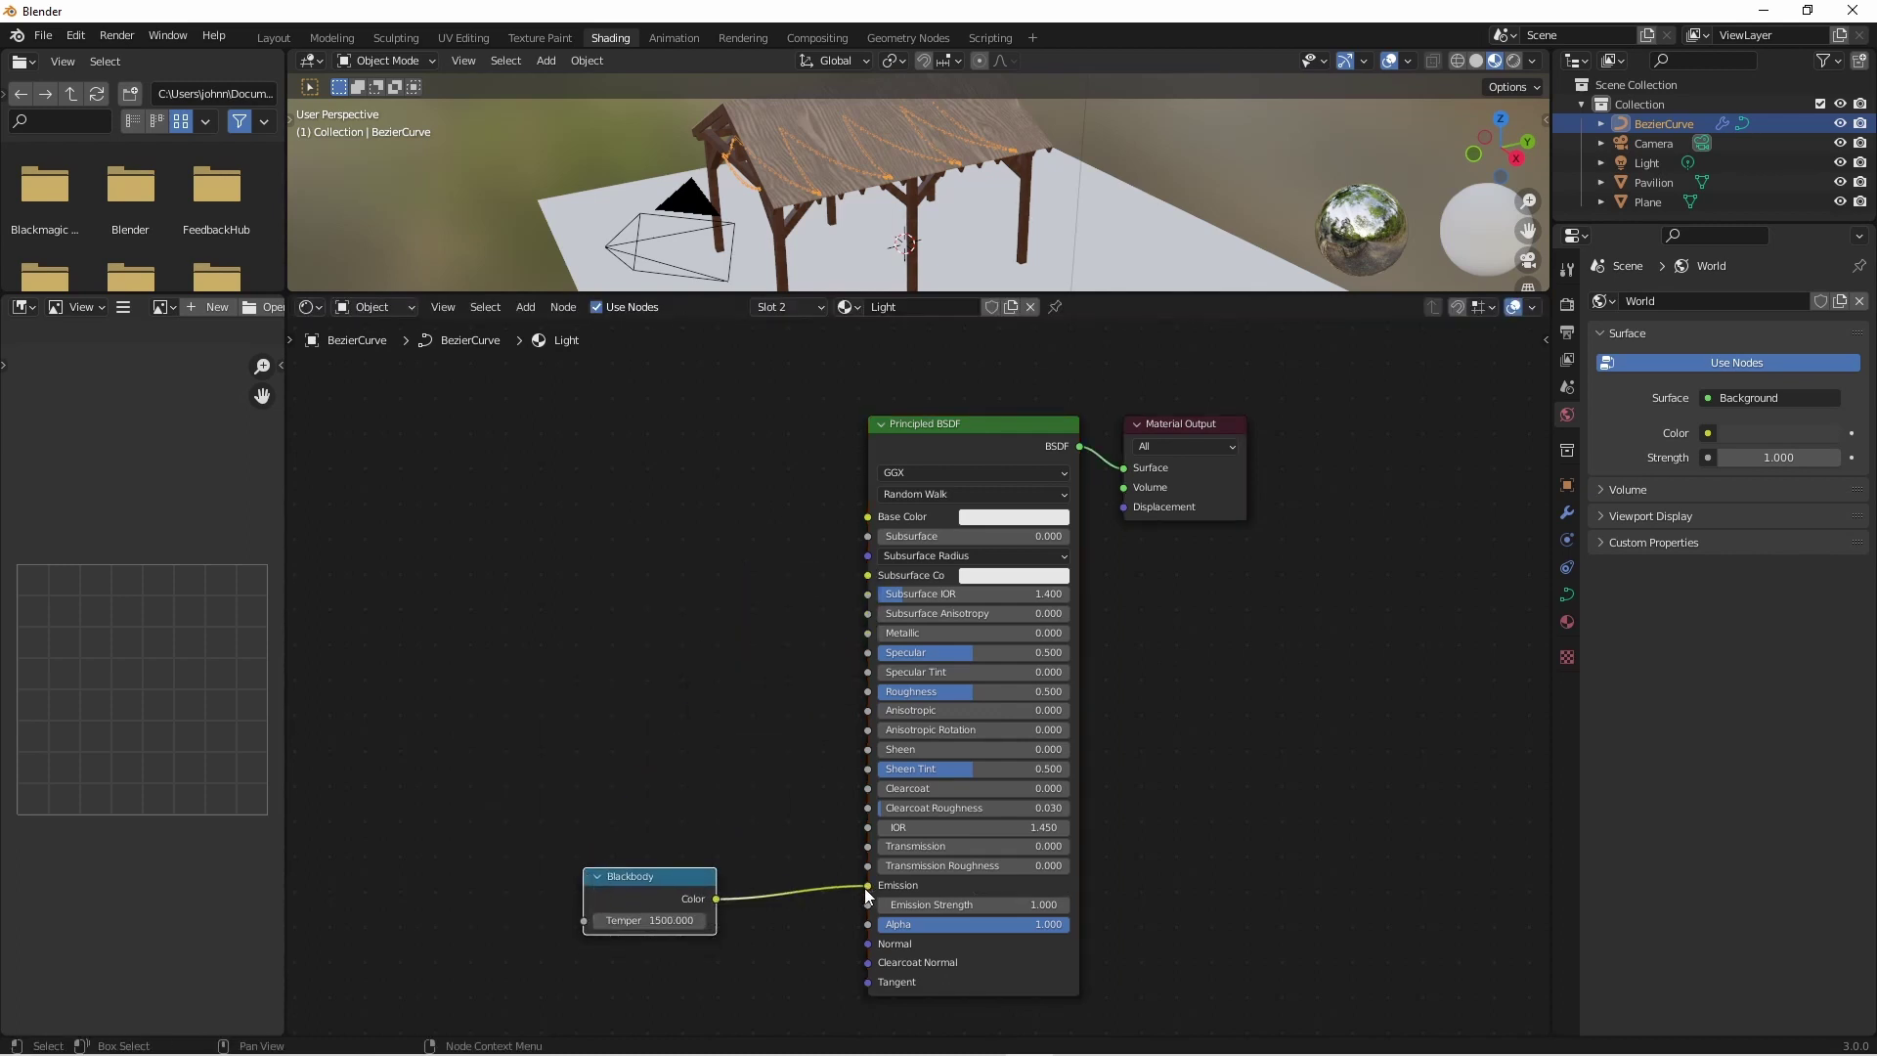
double_click(711, 886)
type("2600")
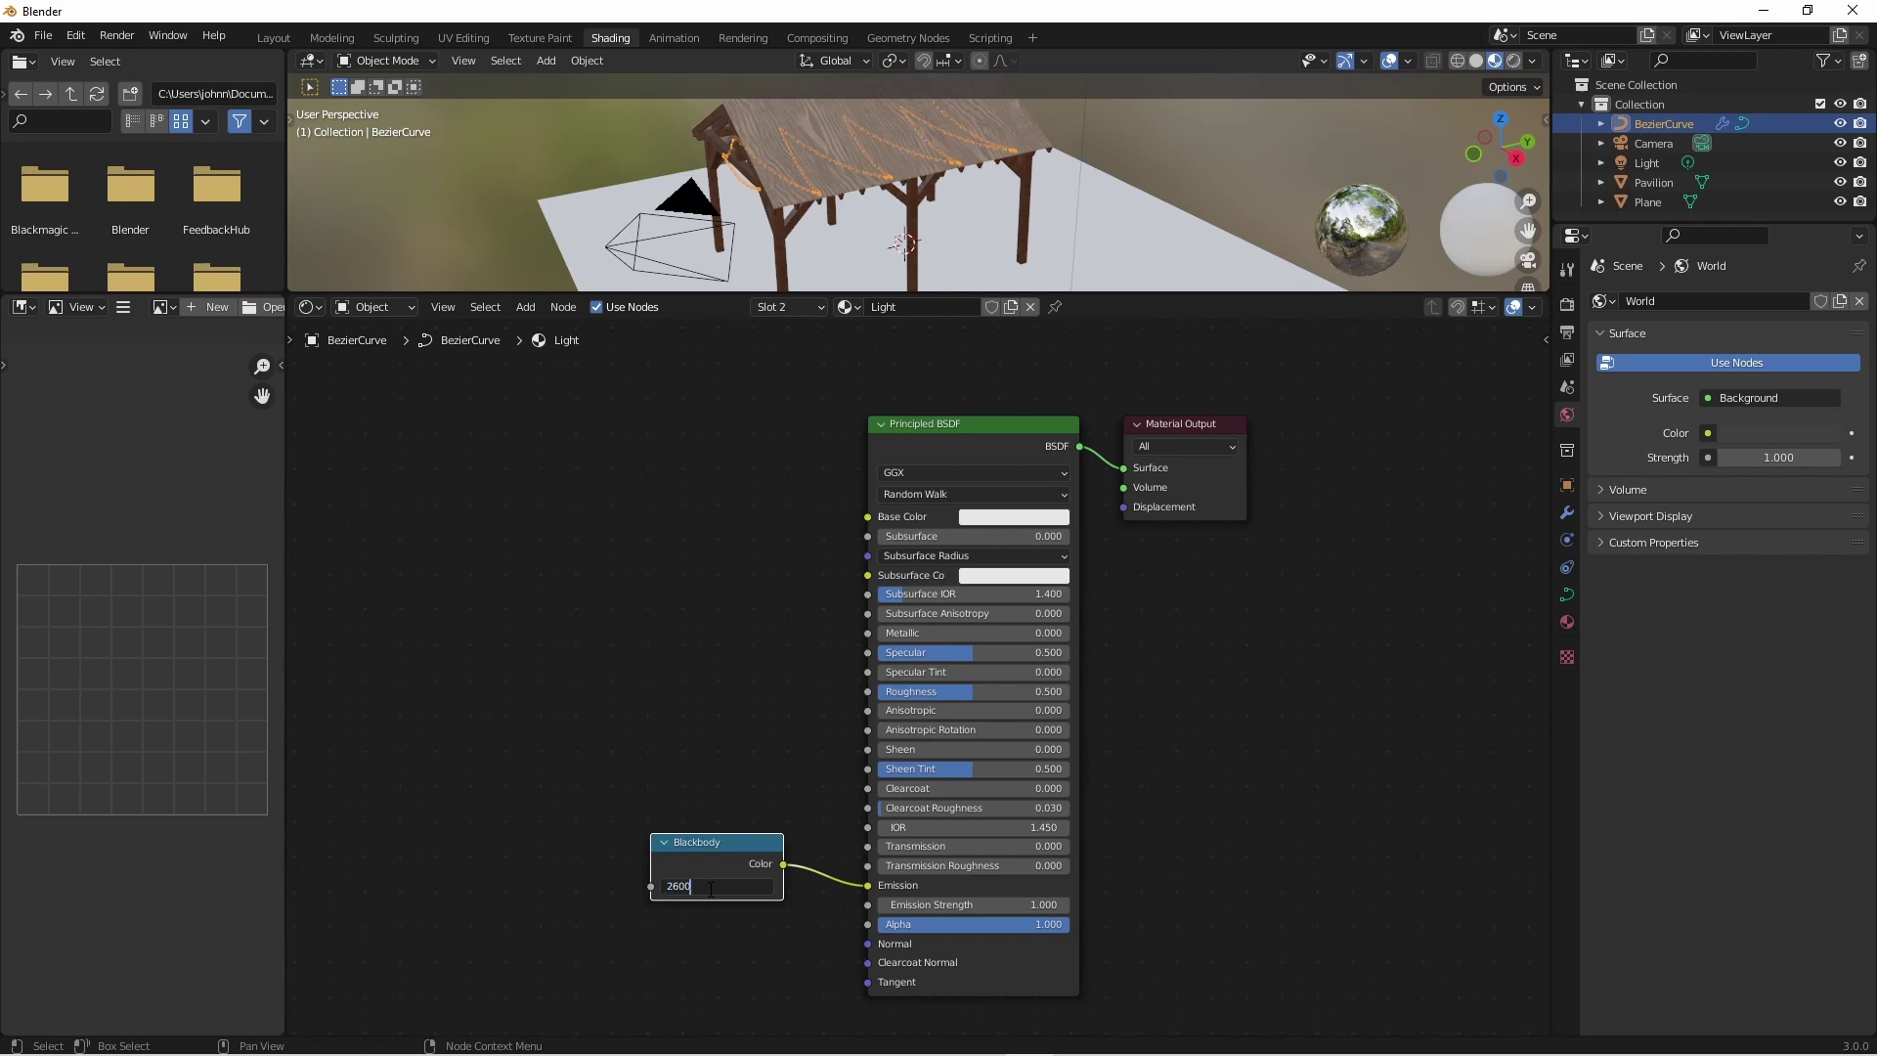
key("Return")
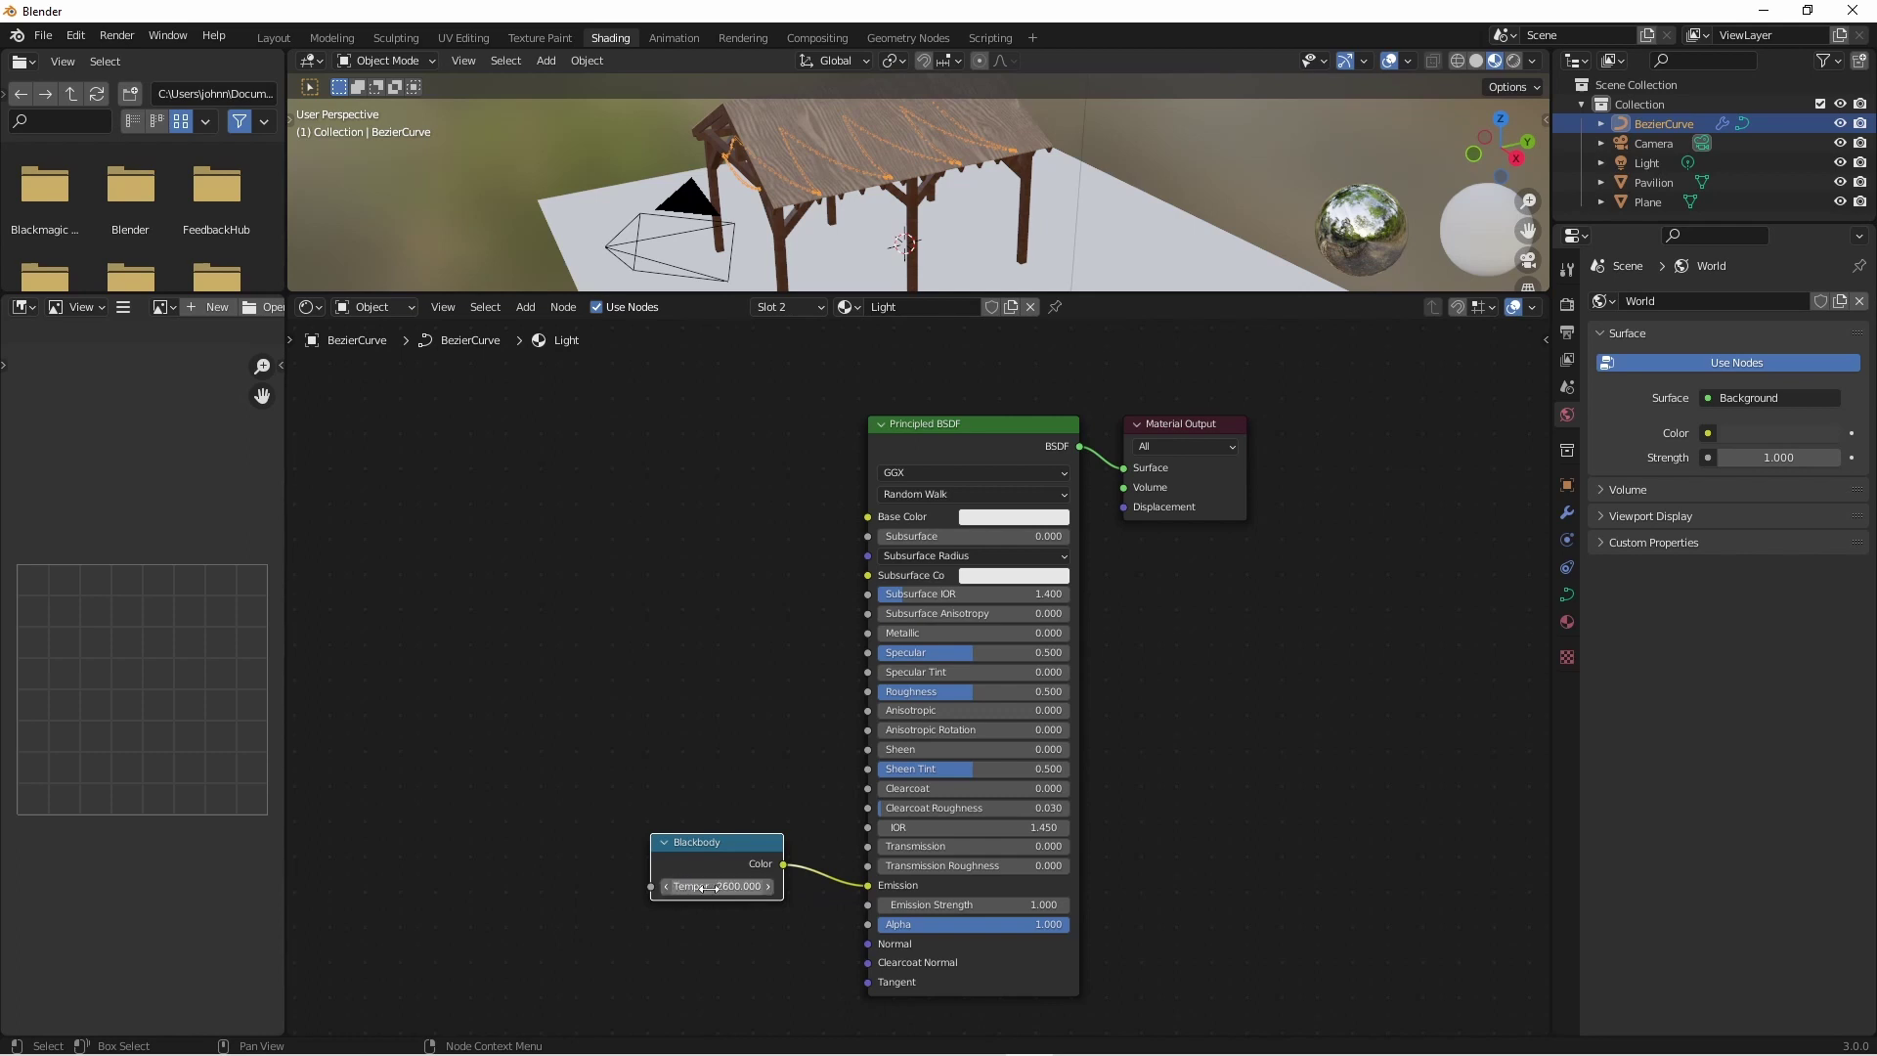
Set the Light material's Emission Strength to 50.
double_click(952, 905)
type("50")
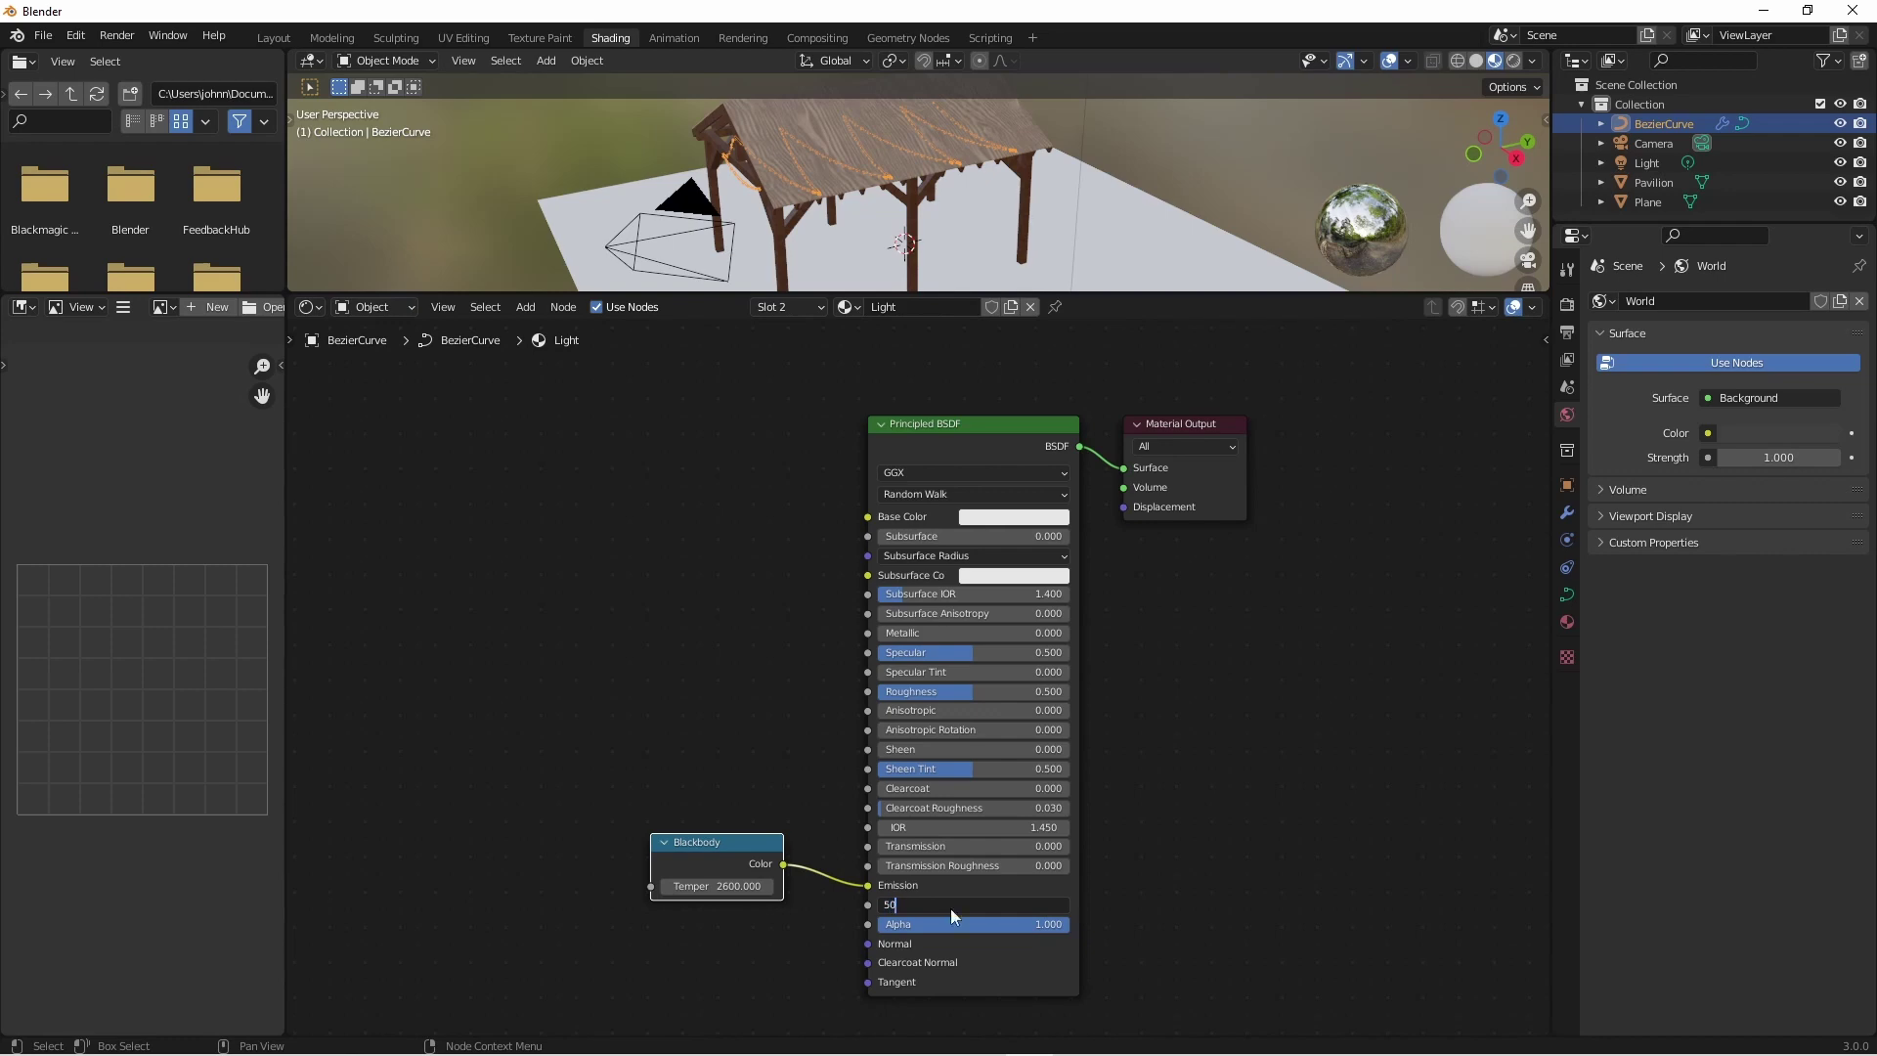
key("Return")
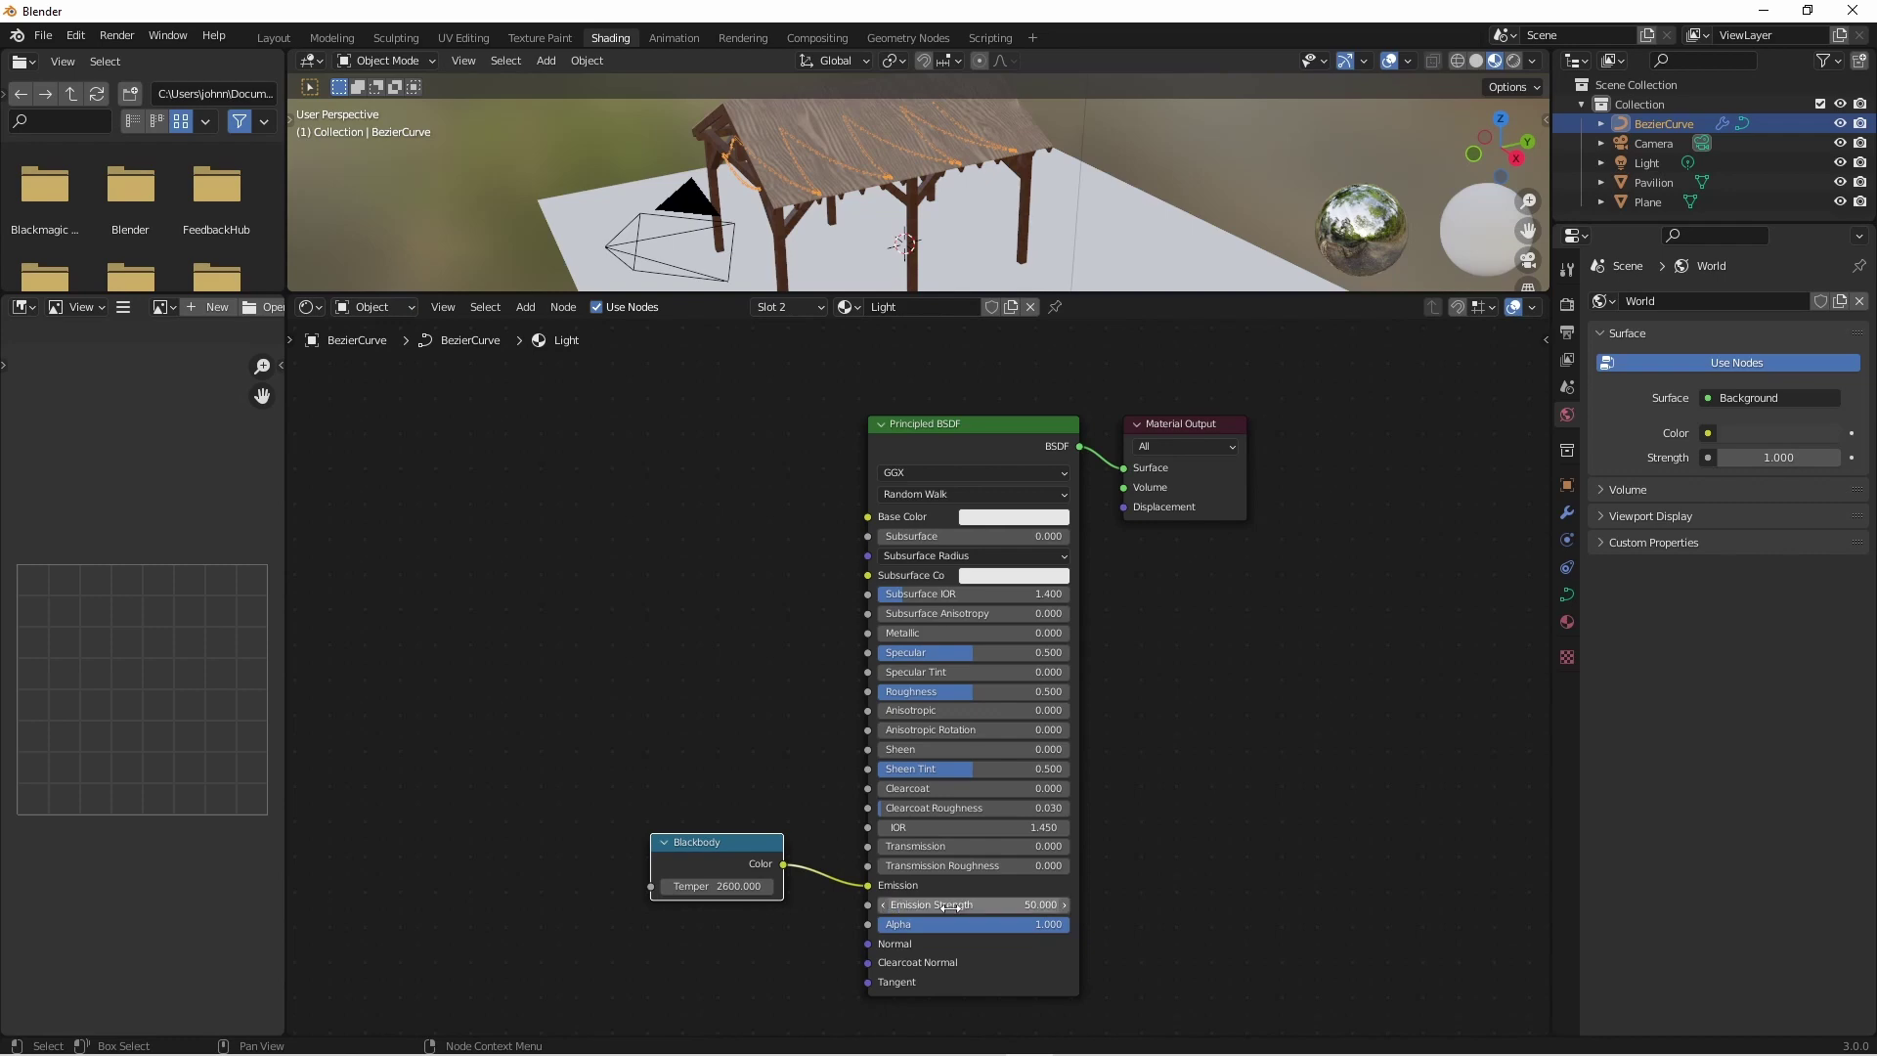
Insert Set Material nodes after the bulb instances and after the cable mesh.
left_click(916, 33)
key("shift+a")
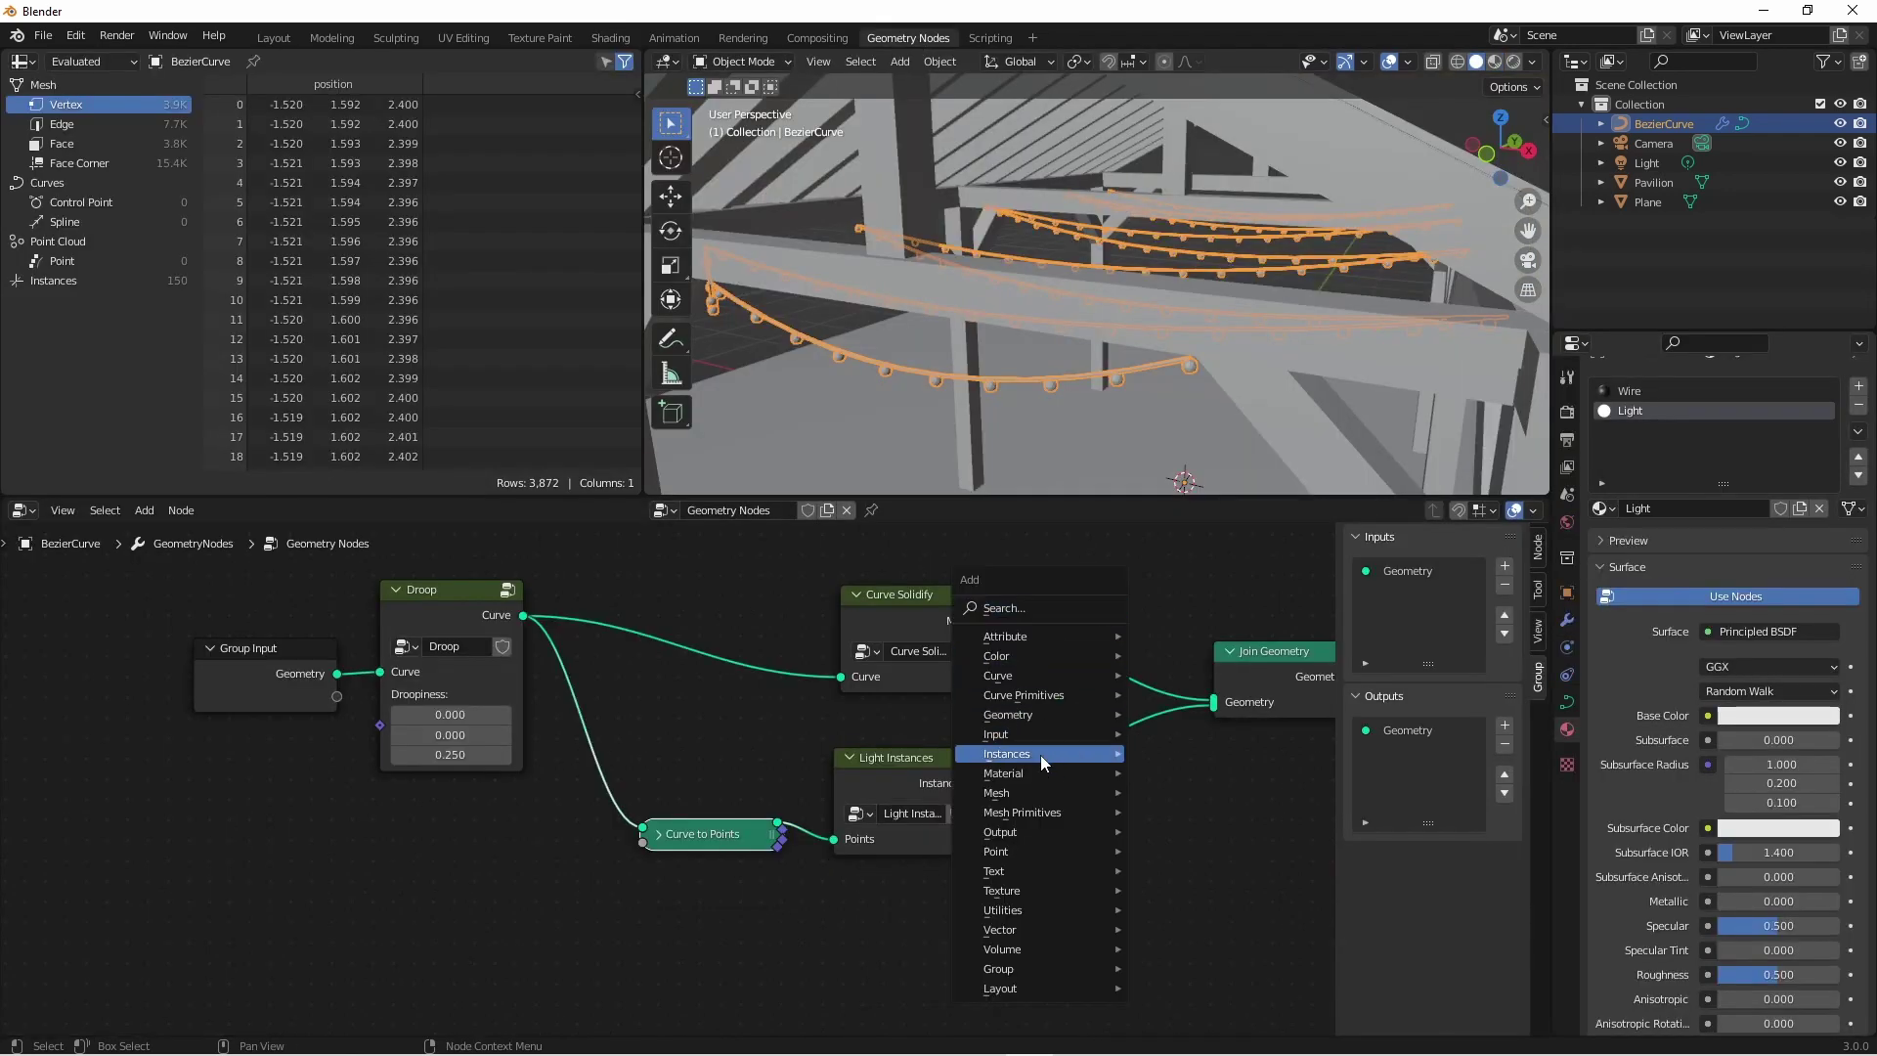
mouse_move(1030, 776)
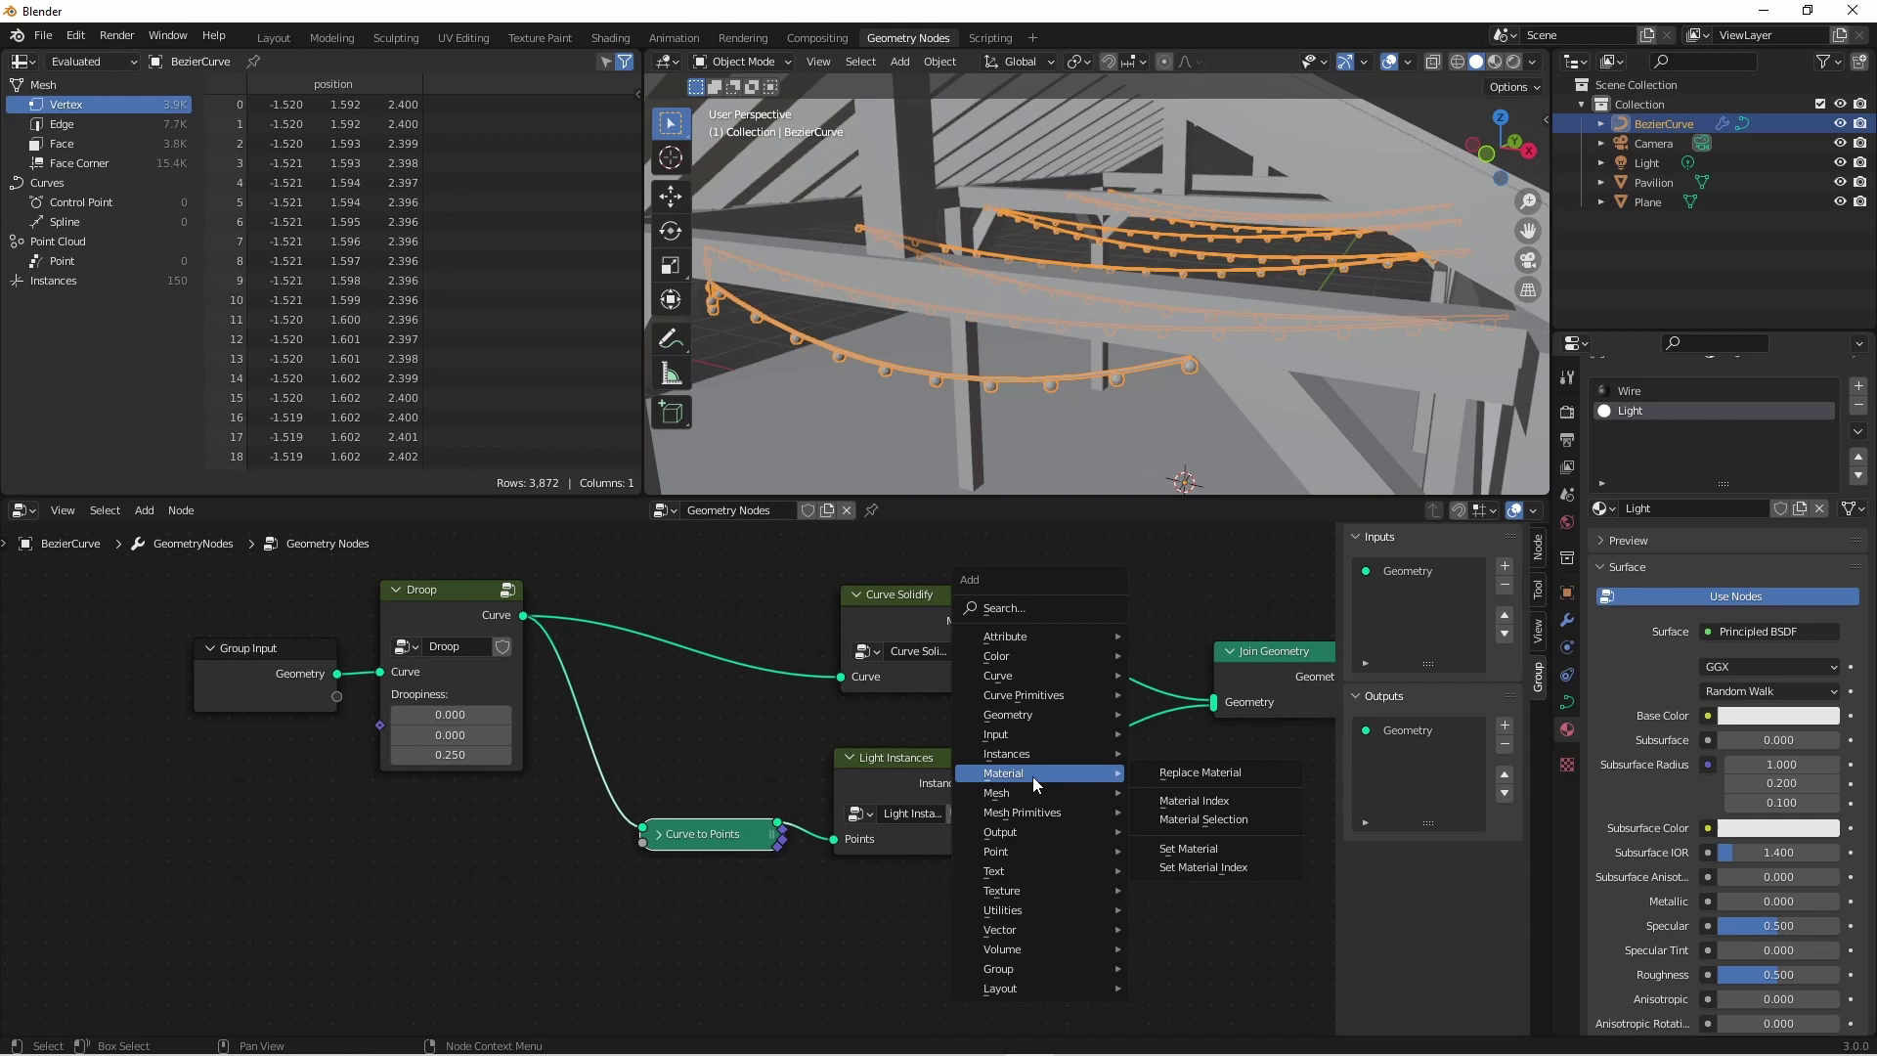
left_click(1171, 850)
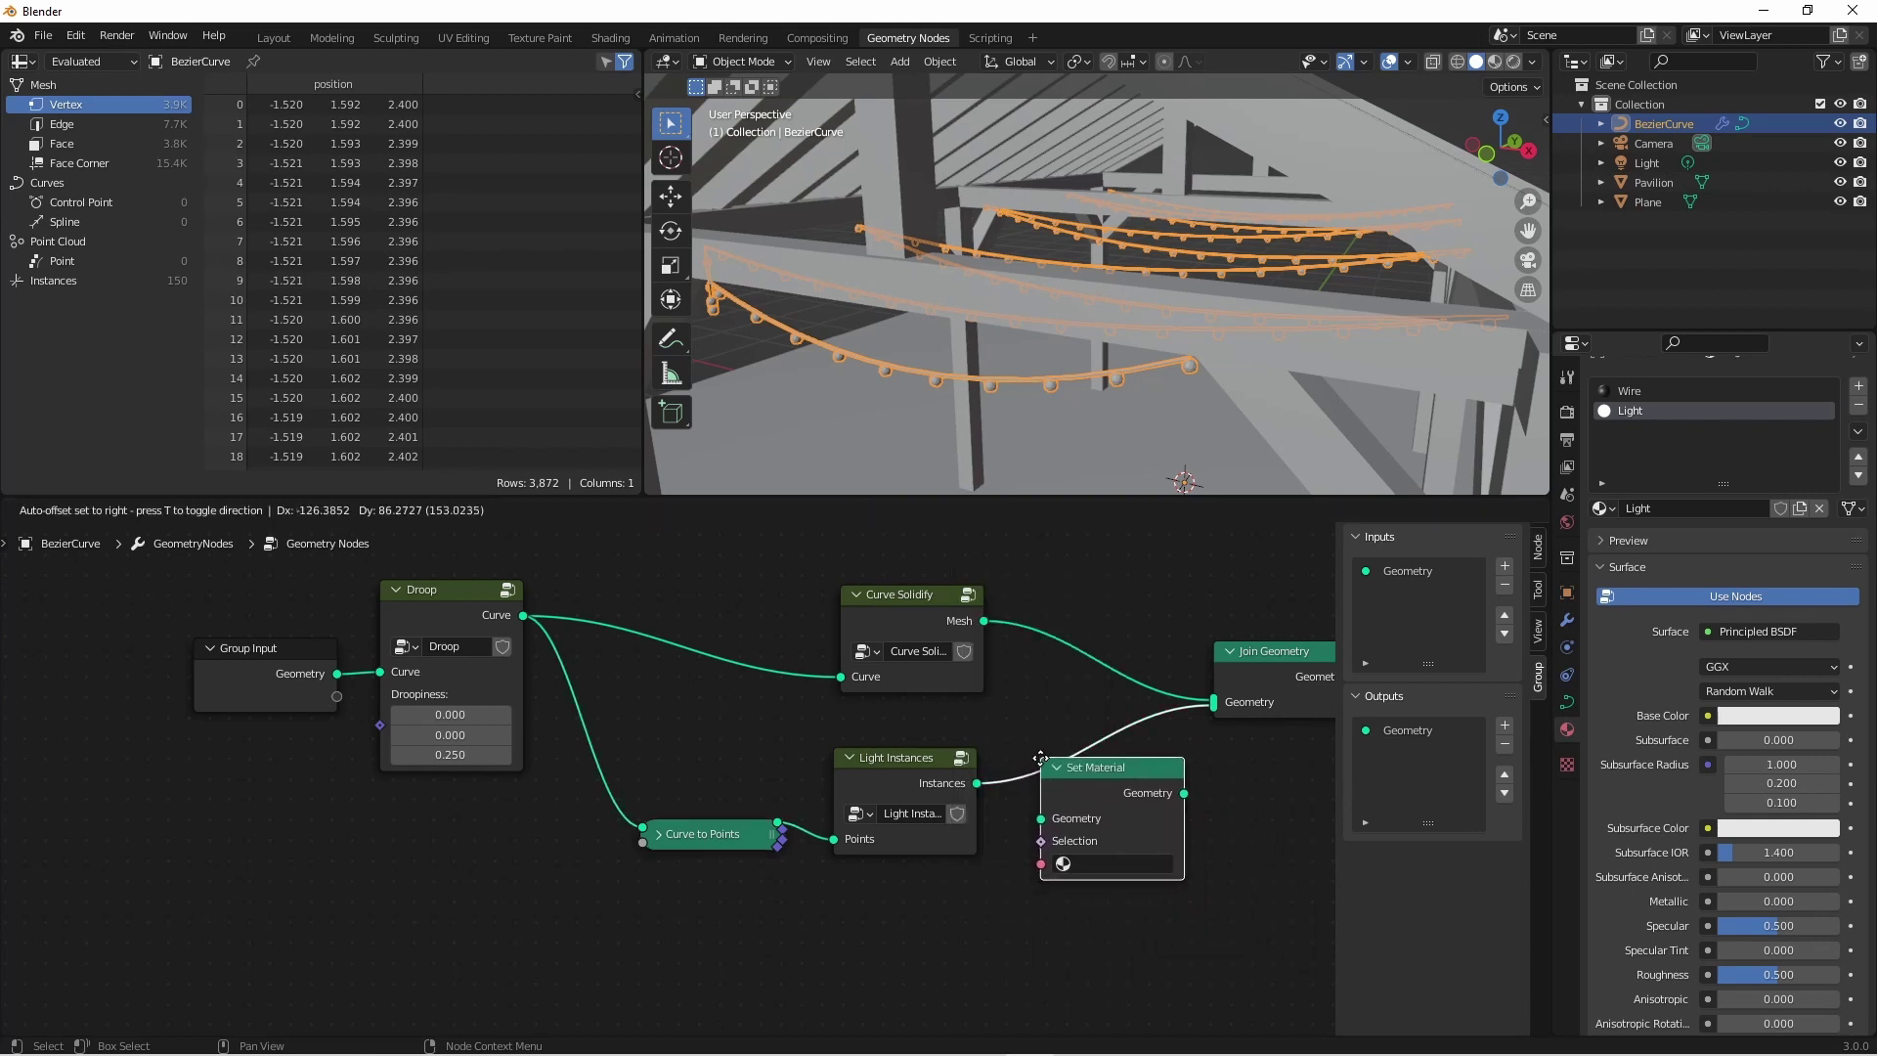
left_click(1059, 767)
key("shift+d")
left_click(1117, 685)
Assign the Wire material to the cable branch and Light to the bulb branch.
middle_click_drag(1117, 685, 941, 669)
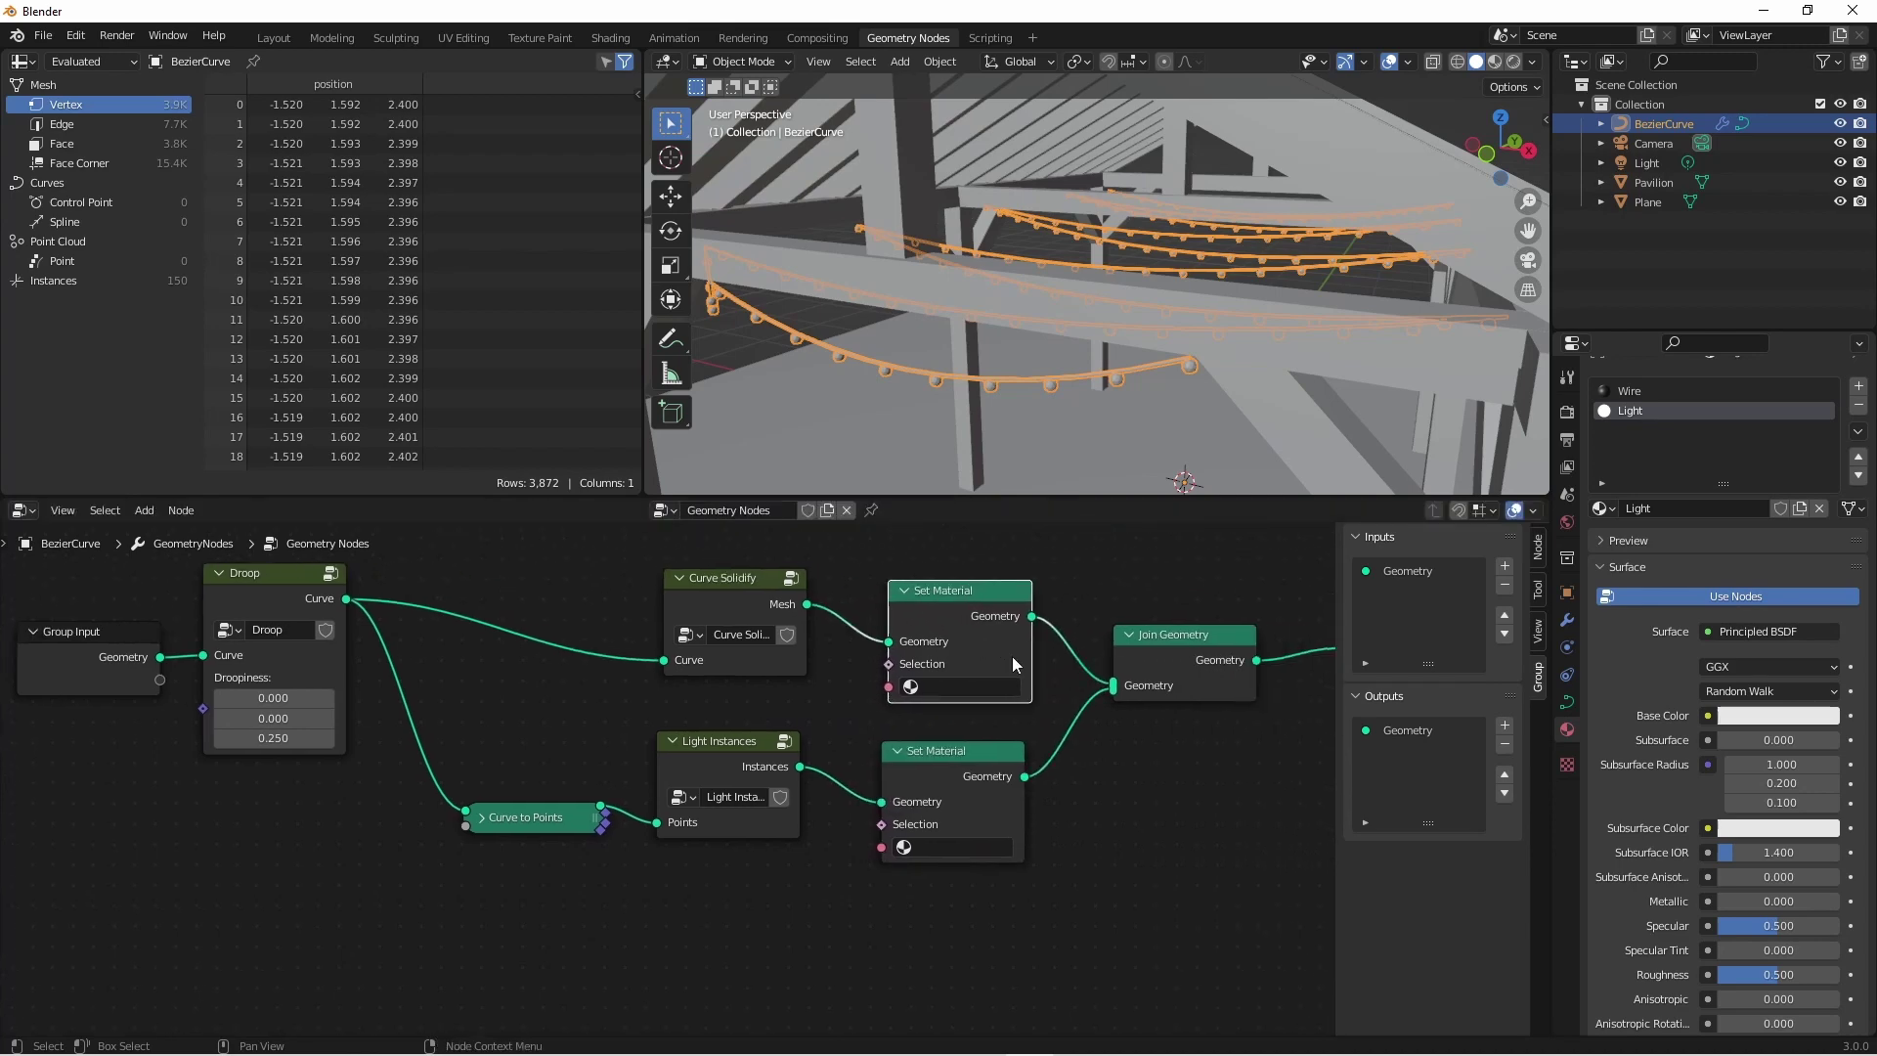
left_click(967, 687)
left_click(977, 760)
left_click(957, 846)
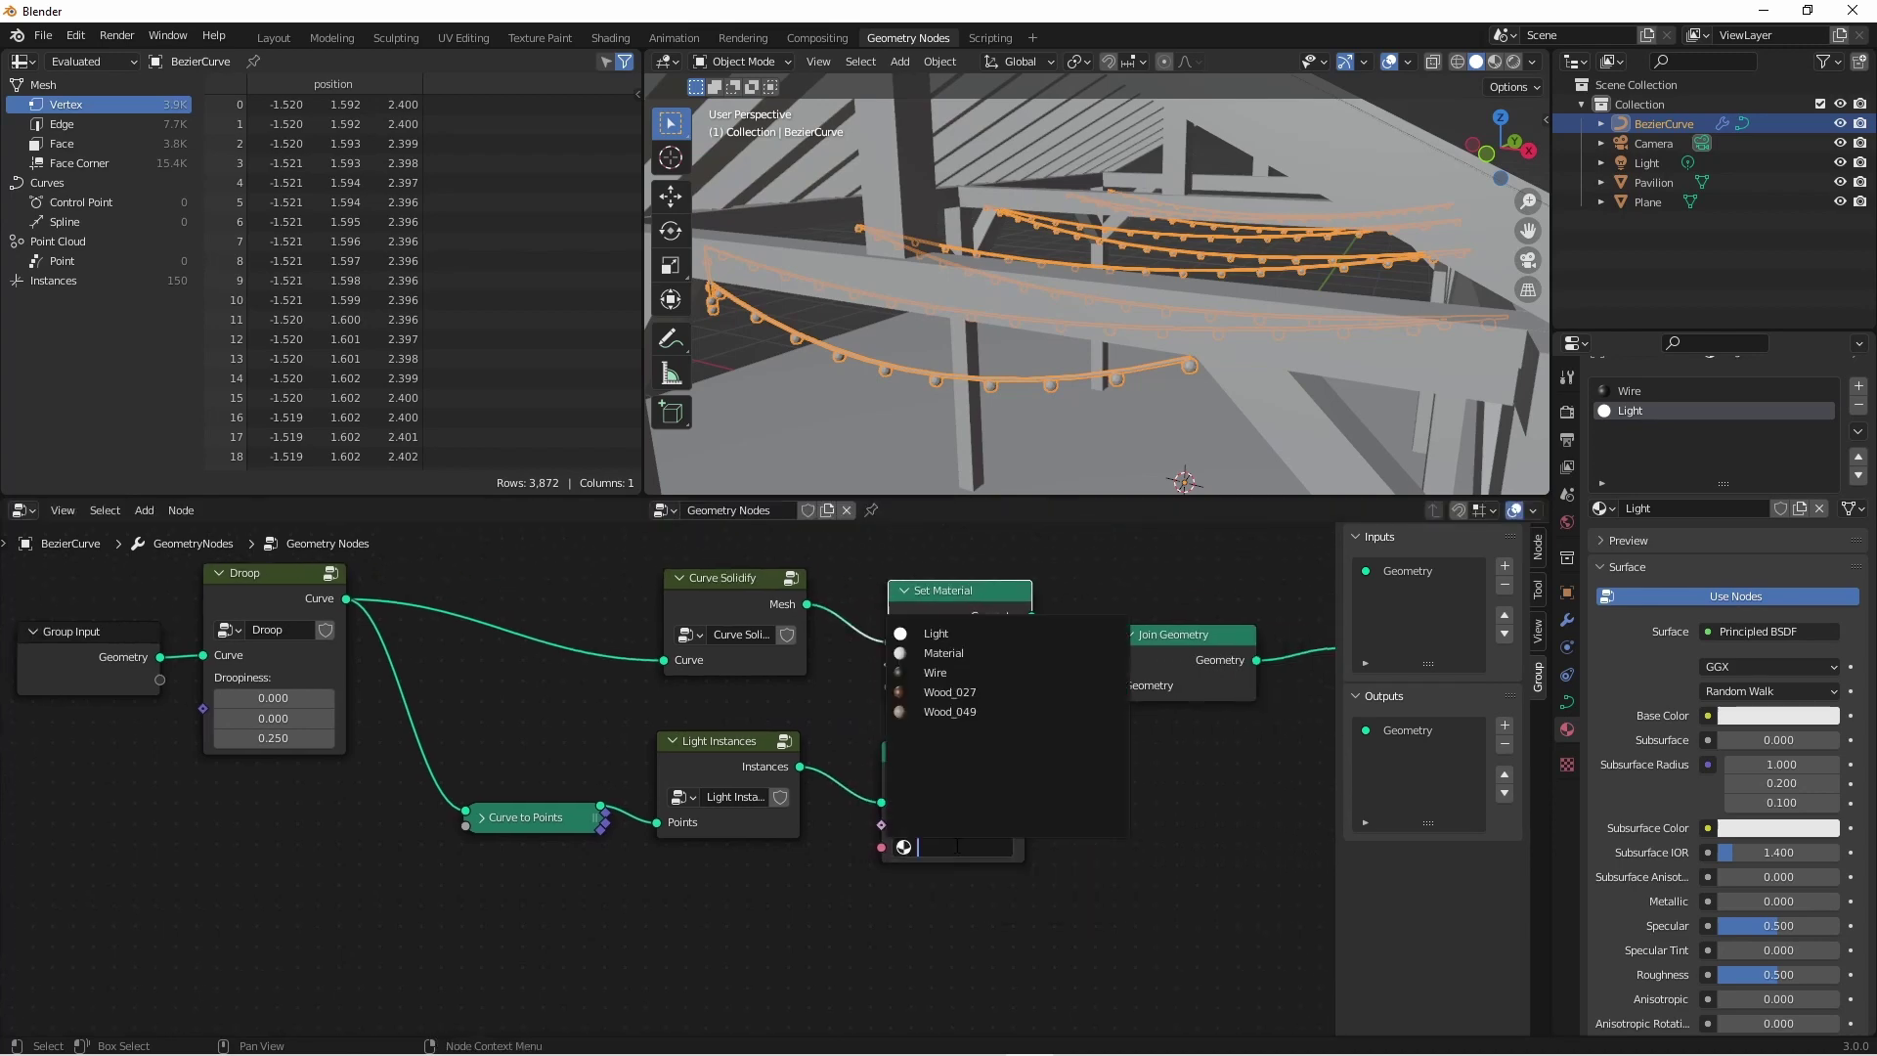
left_click(958, 635)
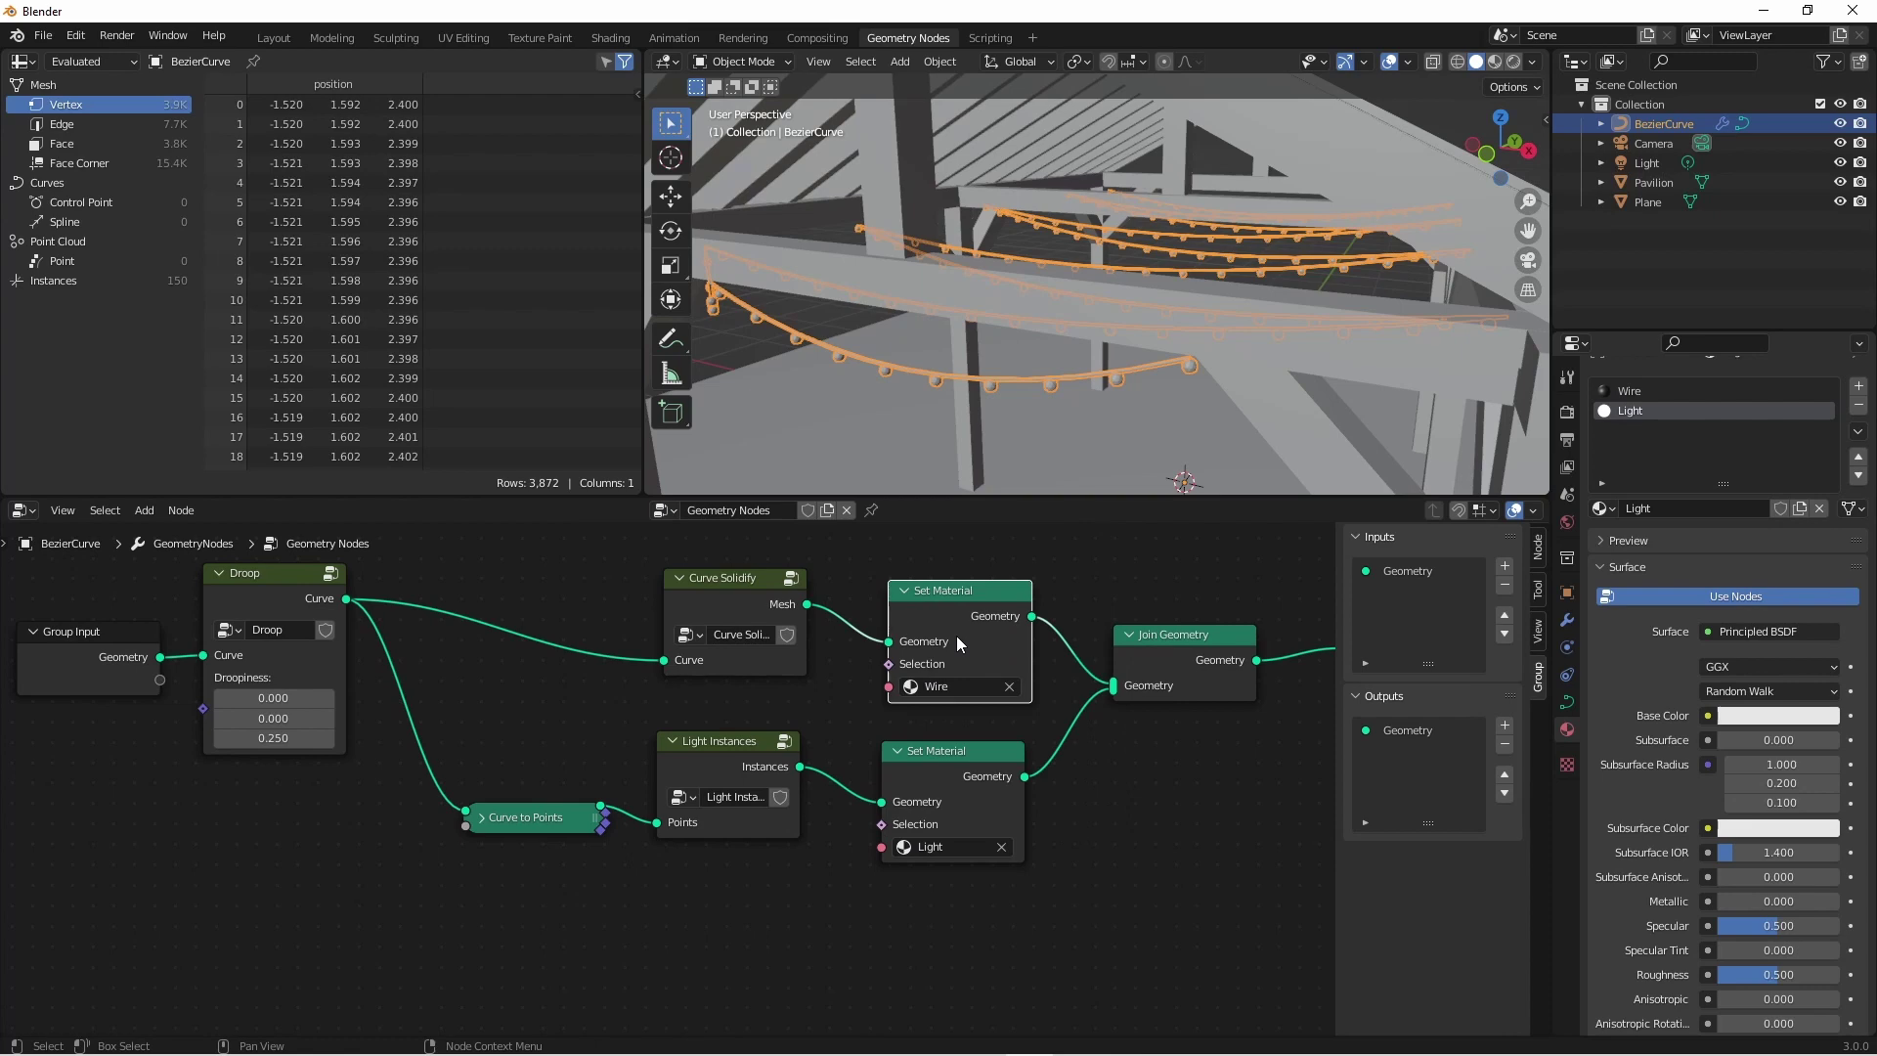
left_click(1566, 411)
left_click(1774, 408)
Switch the render engine to Cycles on GPU Compute and preview the viewport in Rendered shading.
left_click(1759, 475)
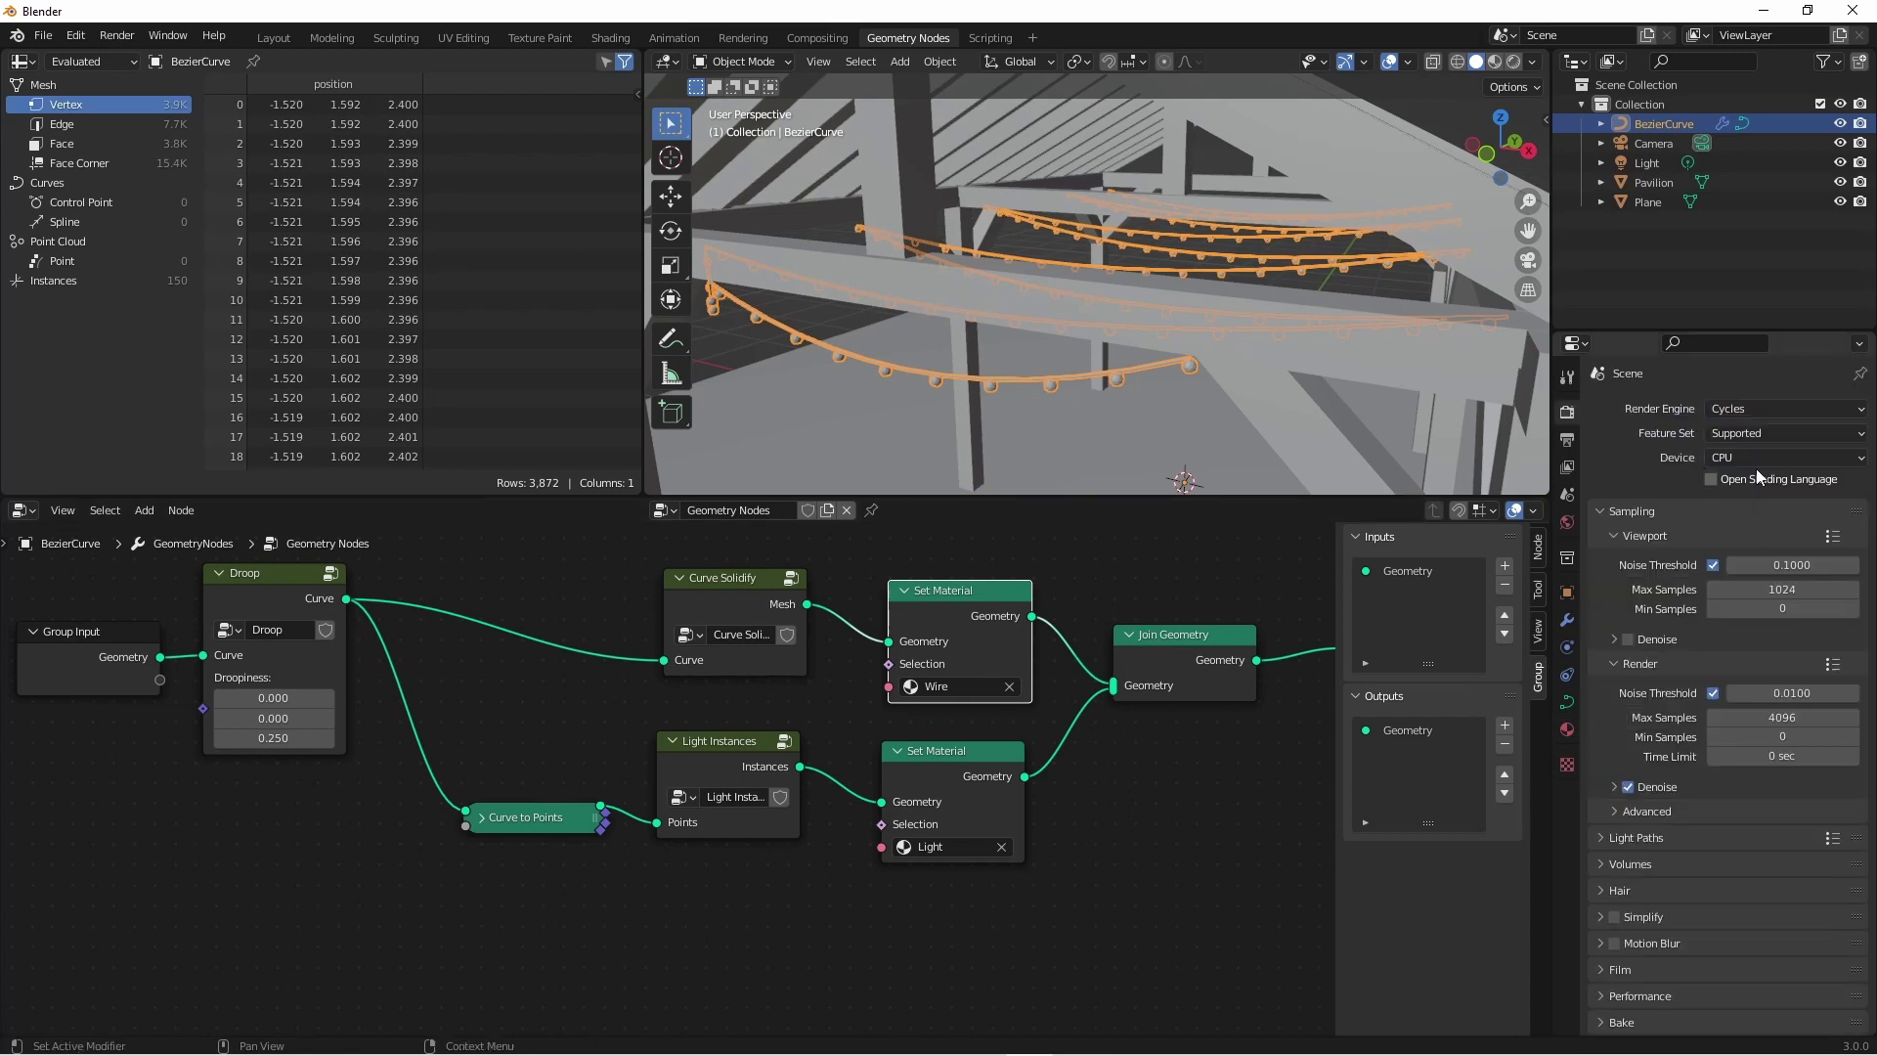
left_click(1759, 458)
left_click(1760, 479)
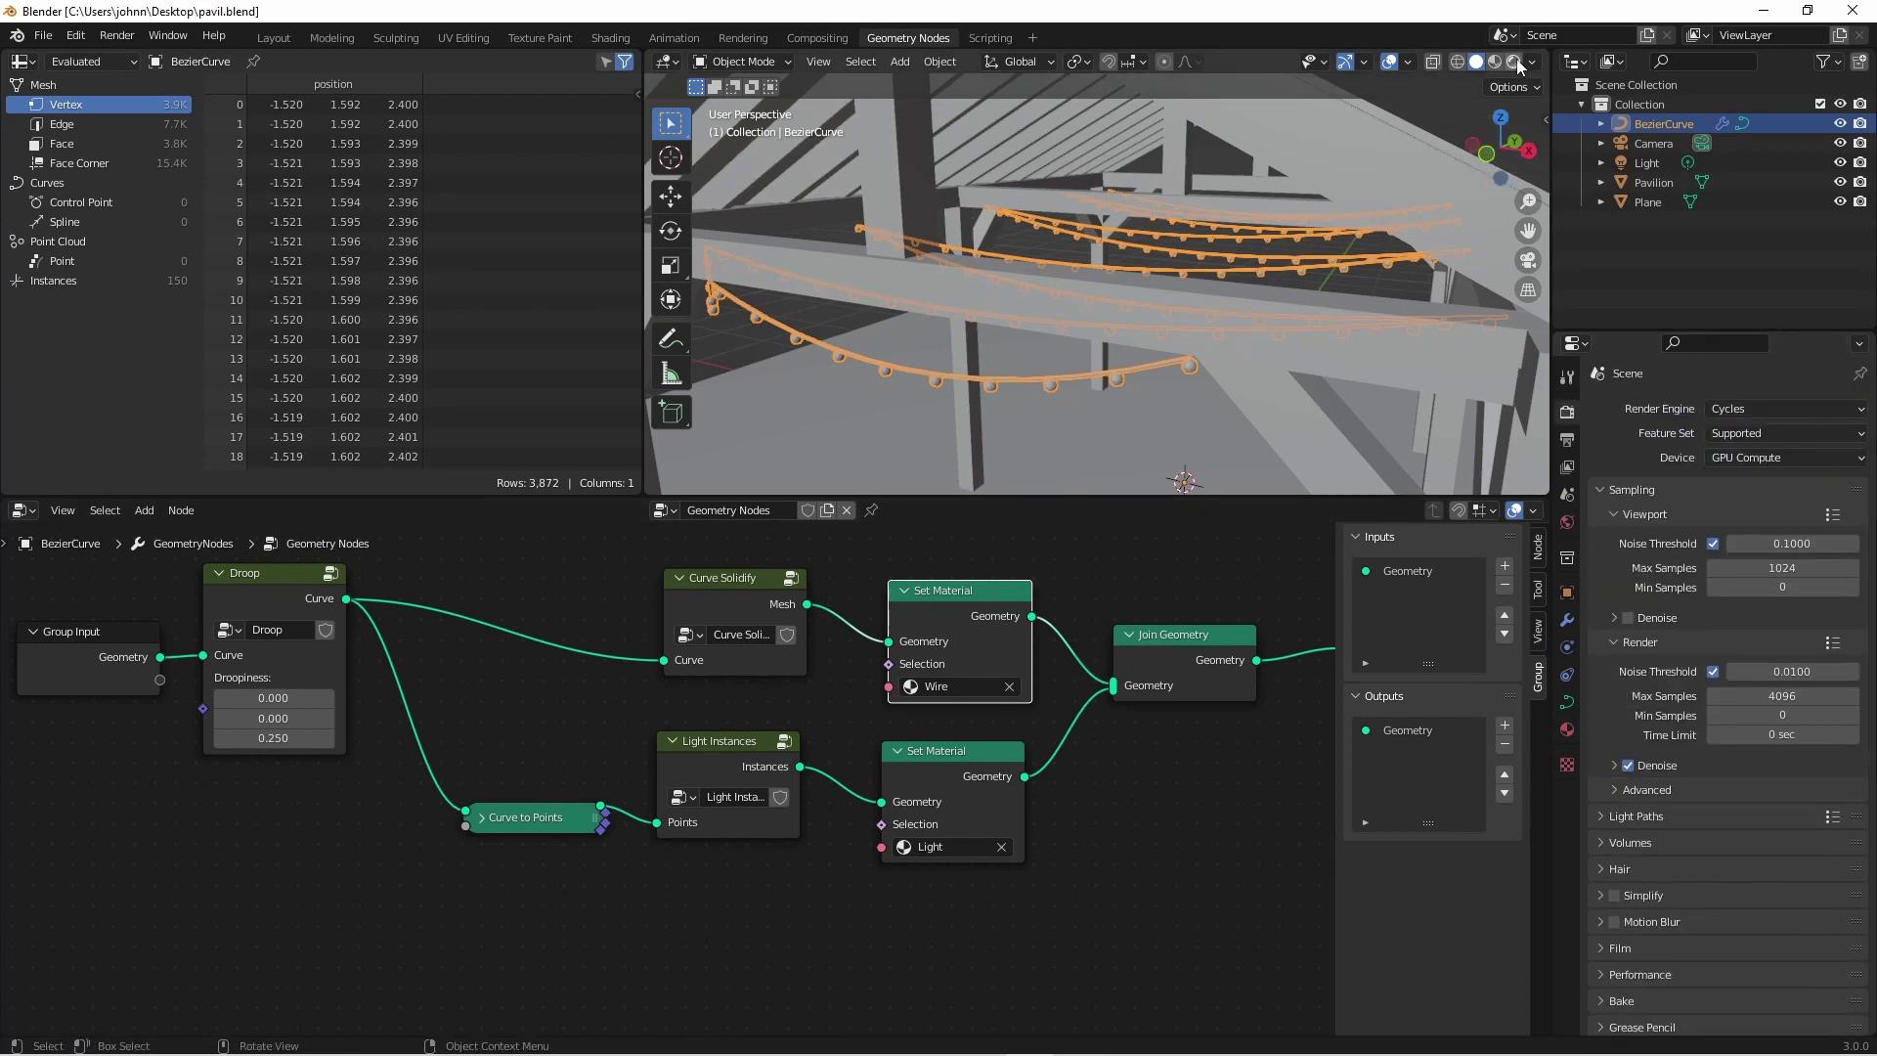
left_click(1515, 62)
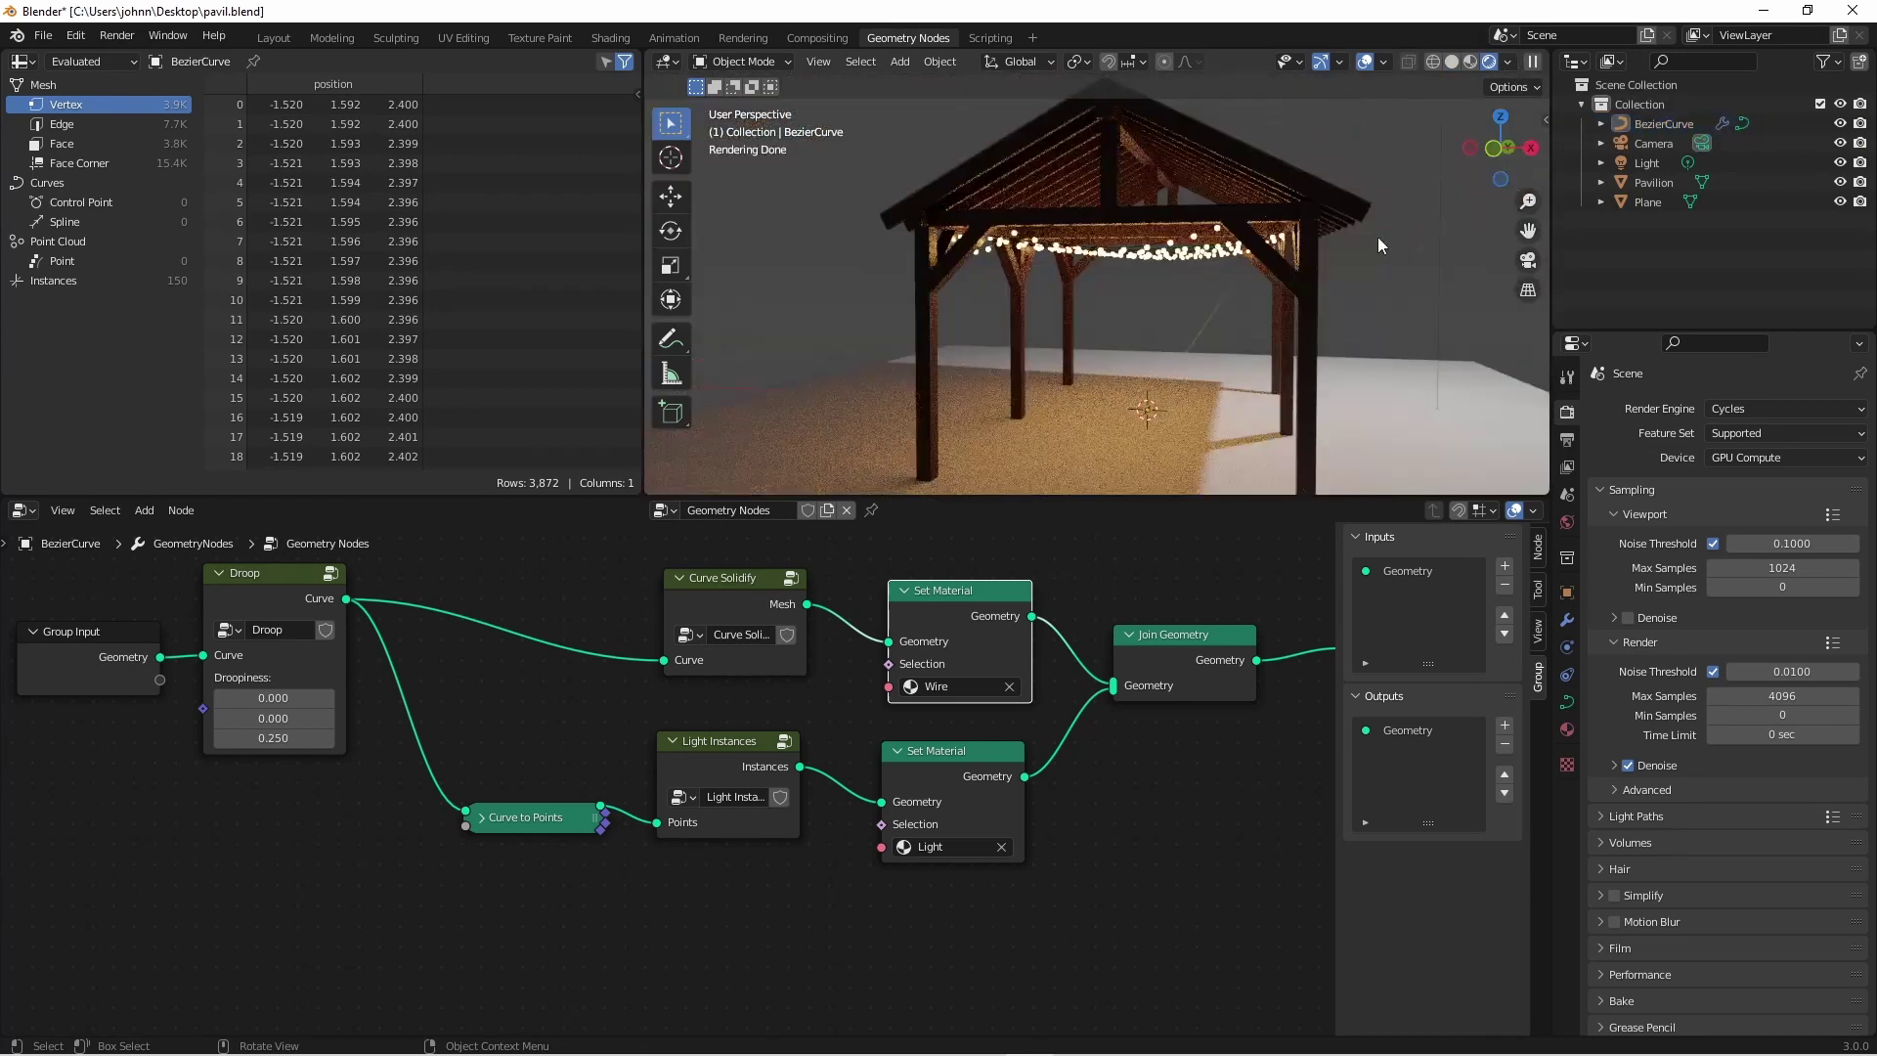
Delete the scene Light object and set the World Strength to 0 for a night look.
left_click(1646, 163)
key("Delete")
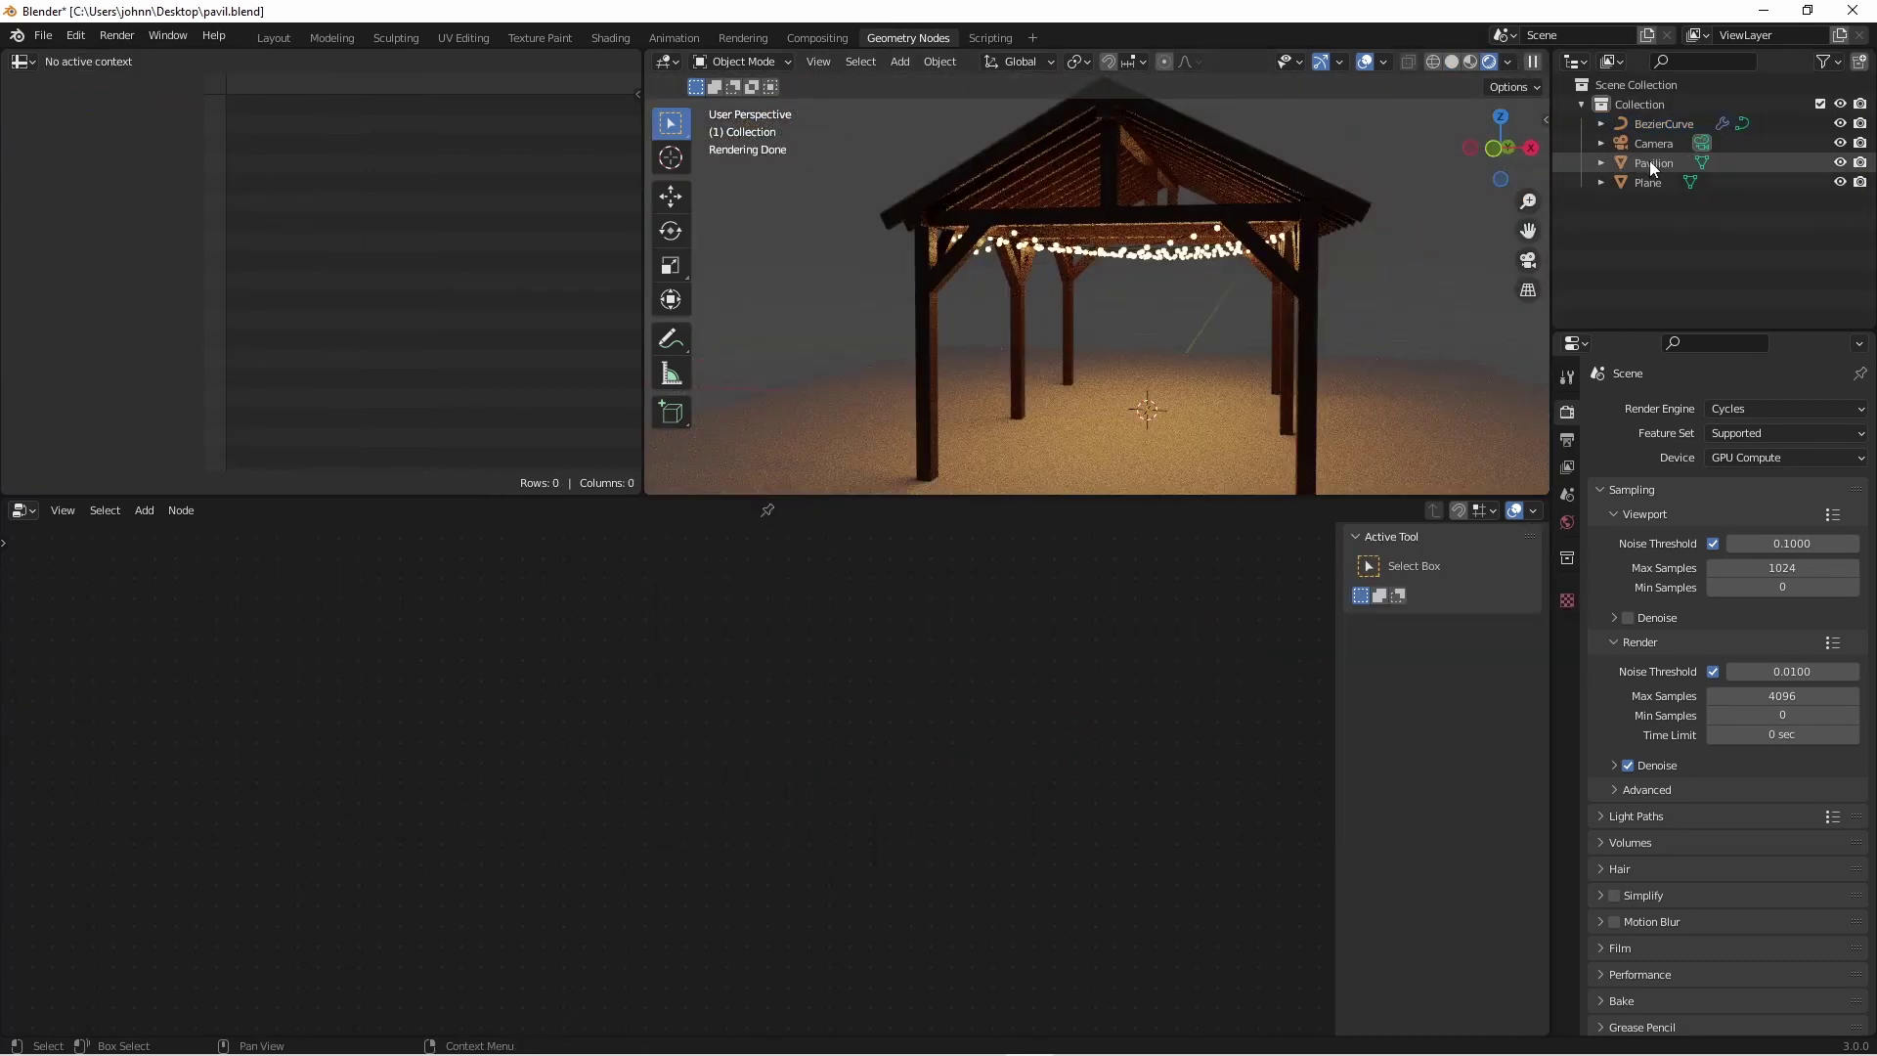
left_click(1567, 522)
left_click_drag(1759, 556, 1720, 555)
middle_click_drag(977, 256, 1069, 256)
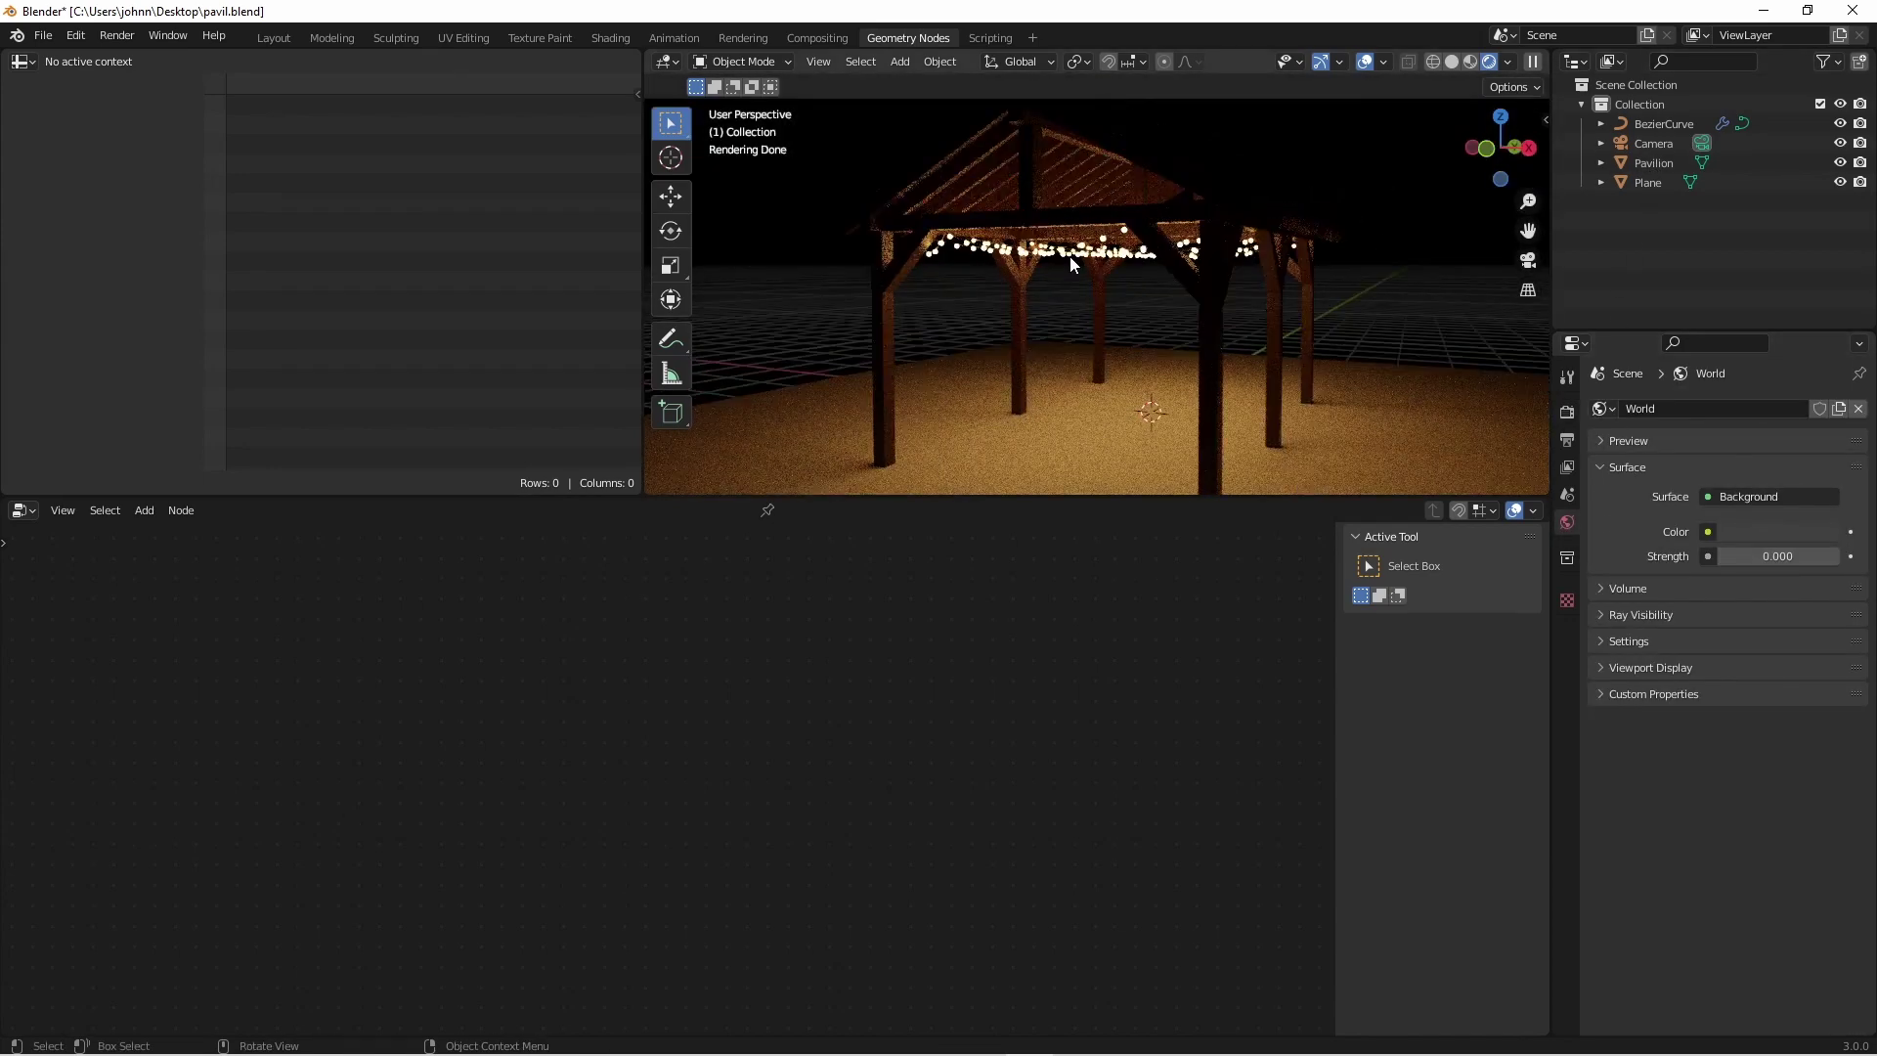
Set the Curve to Points length to 0.48 m and the Droop Droopiness Z to 0.140.
left_click(1069, 256)
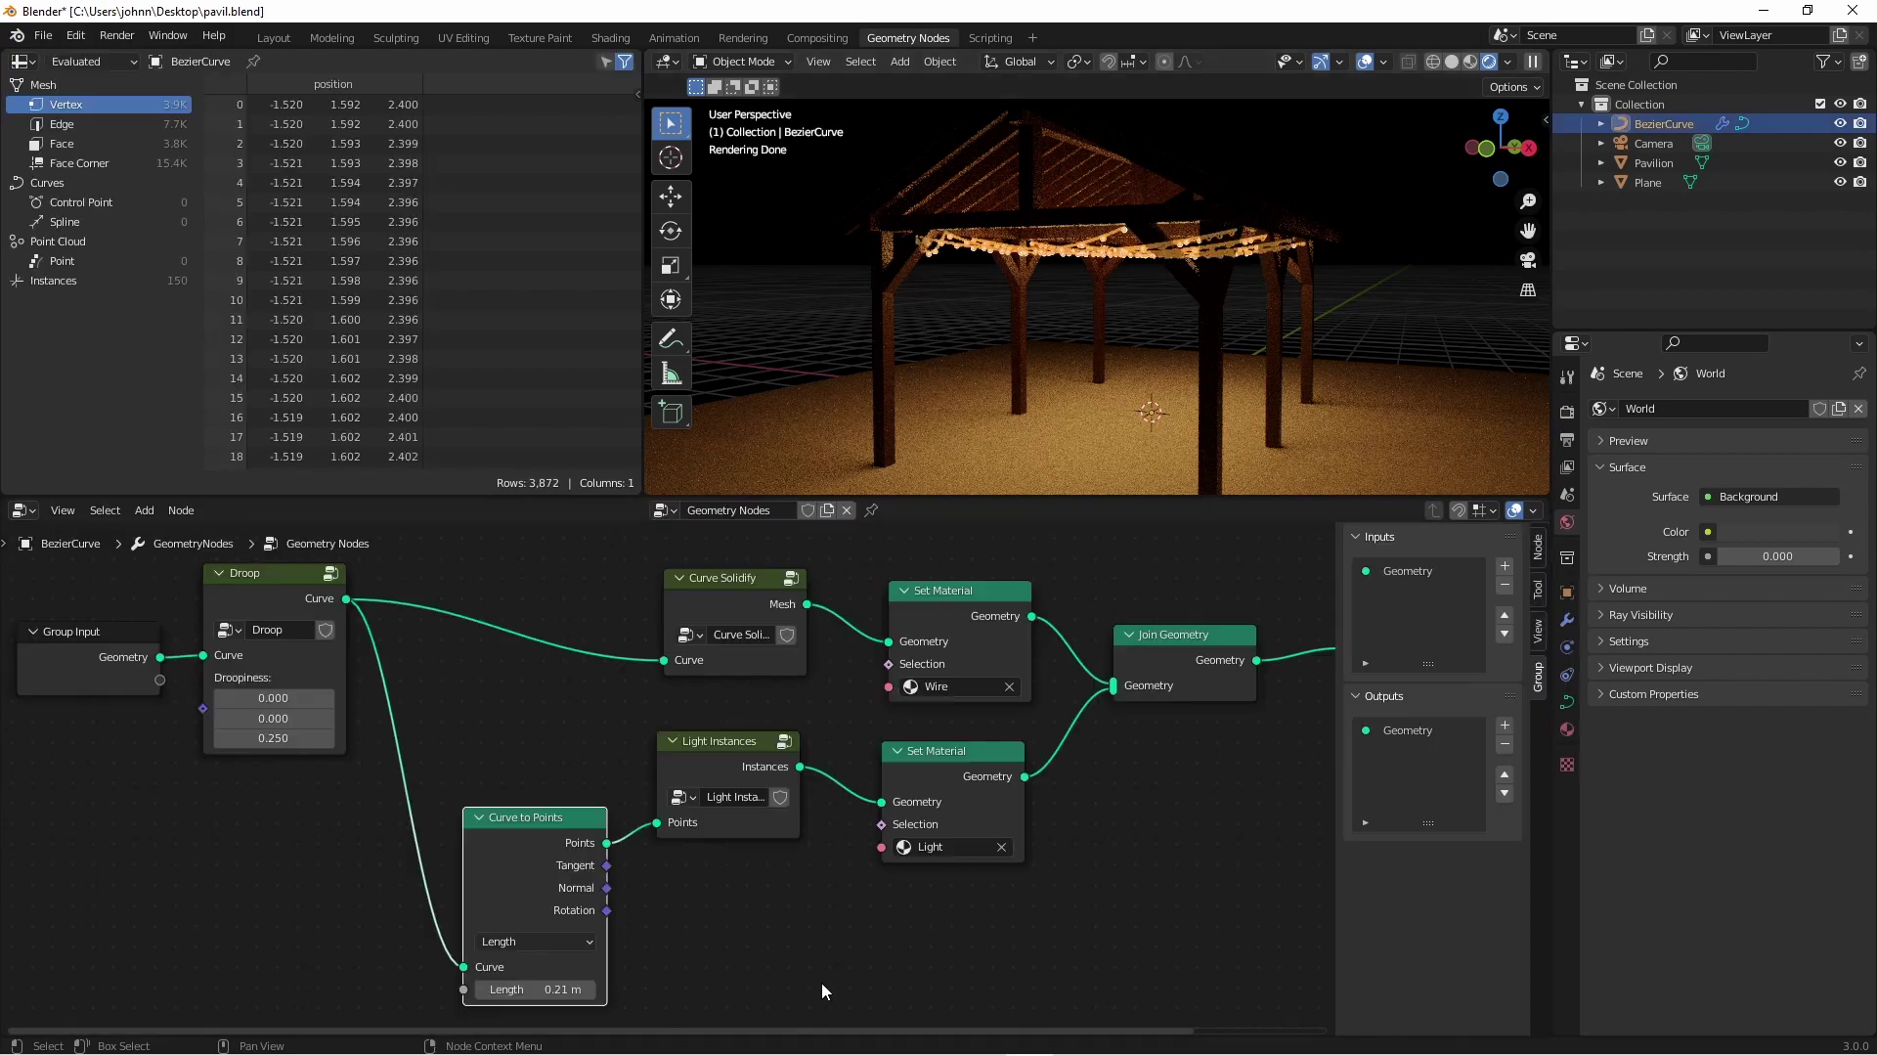
left_click_drag(509, 989, 557, 989)
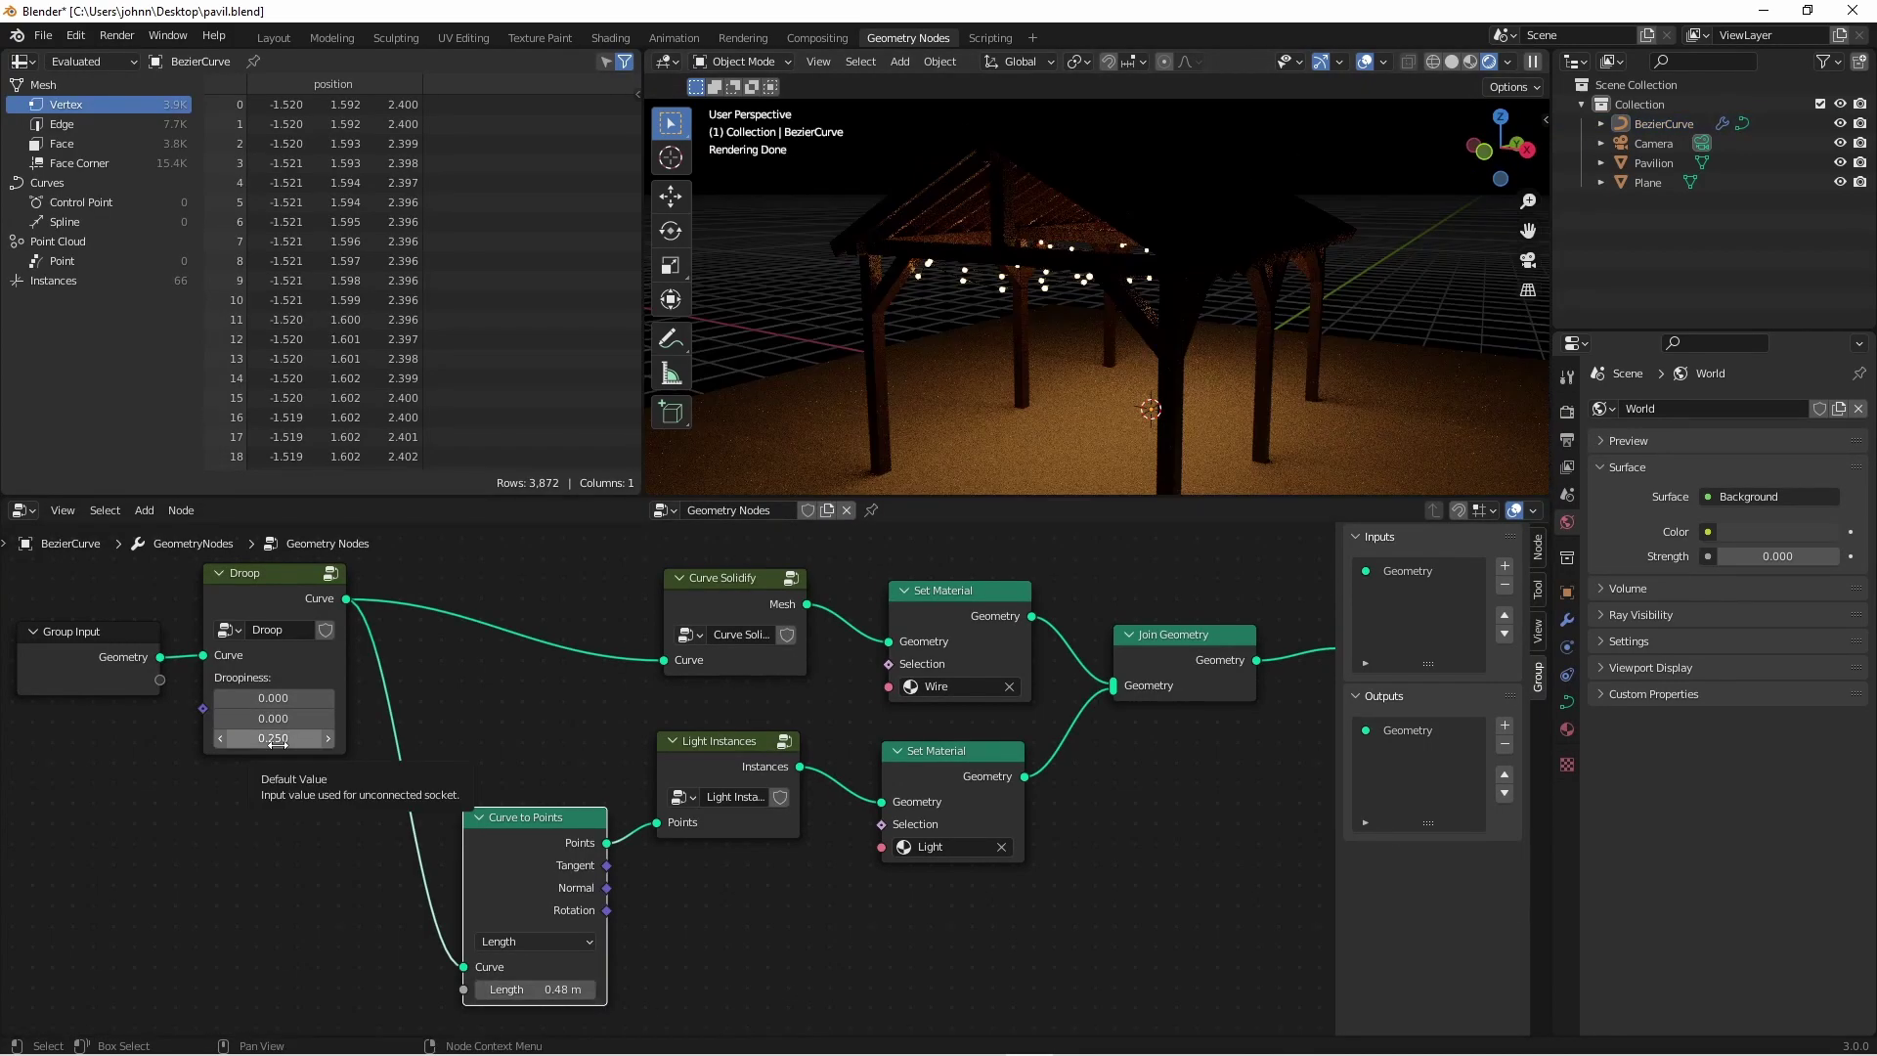
left_click_drag(278, 743, 323, 743)
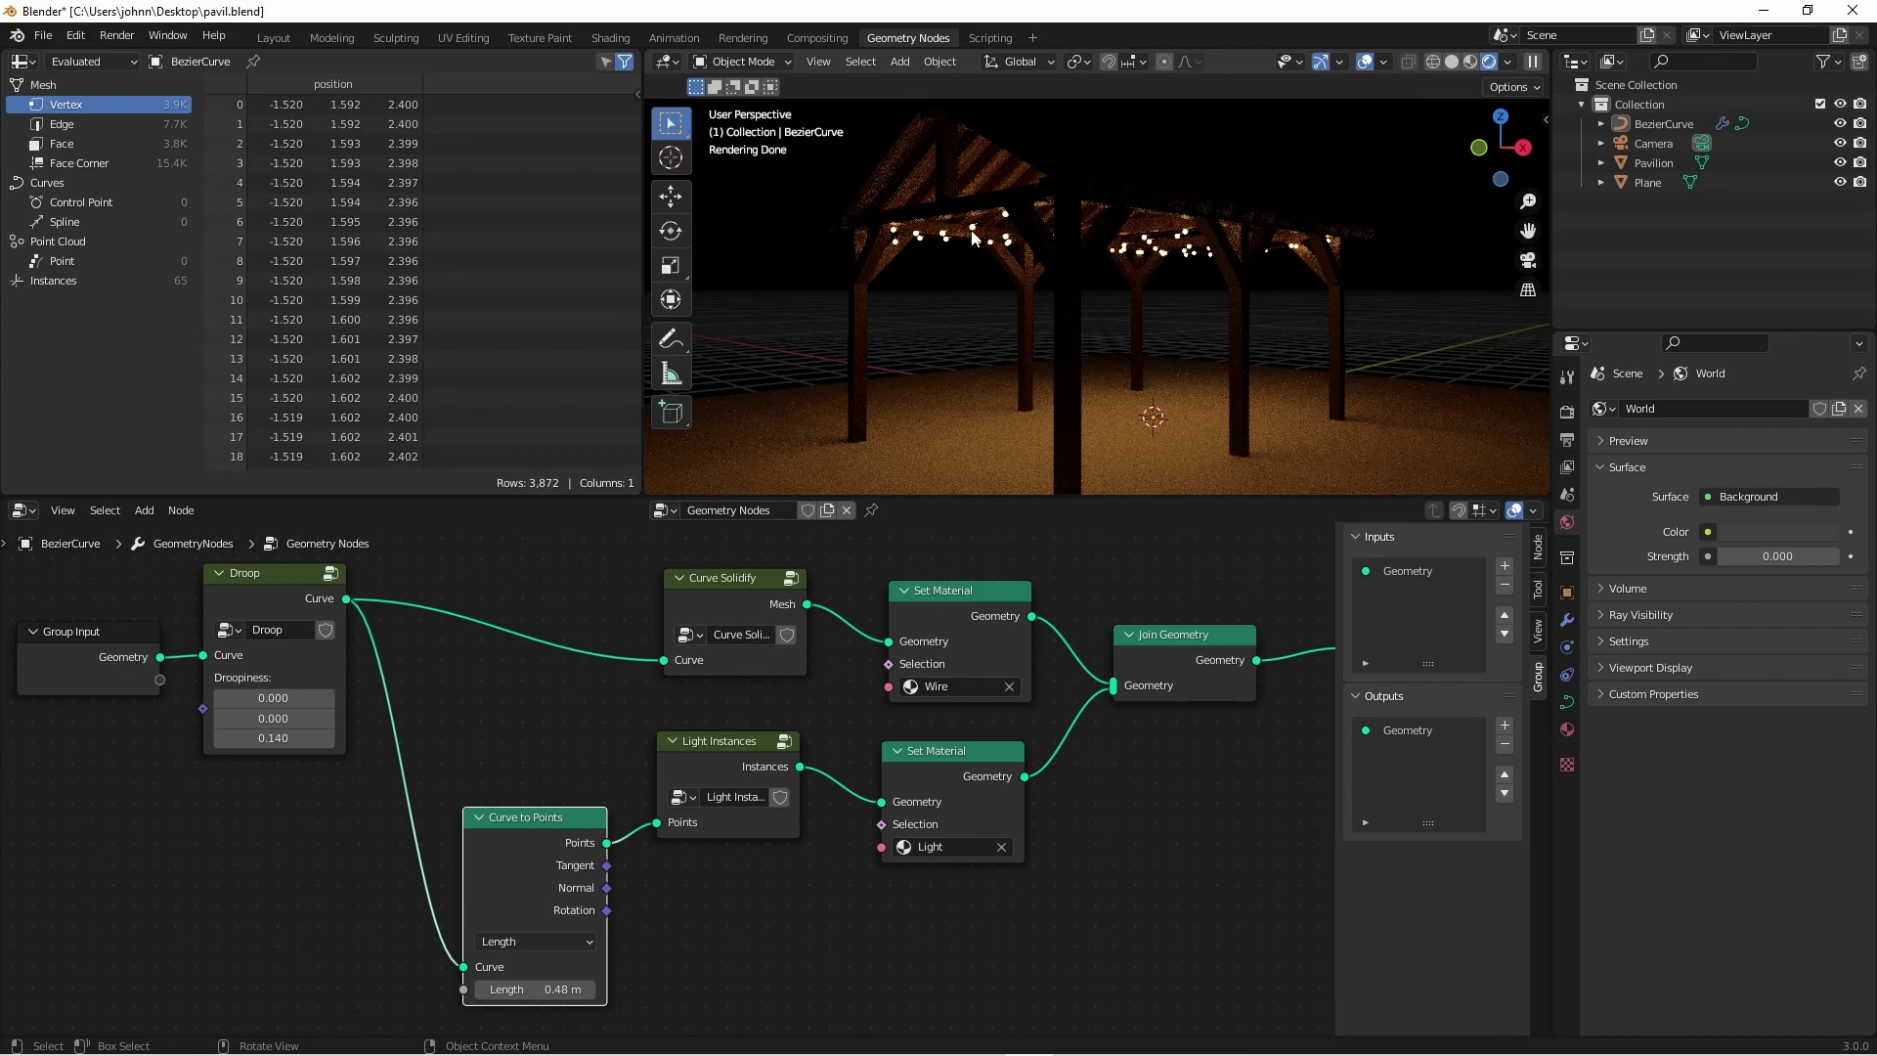
Extrude an extra run on the BezierCurve cables, giving 78 bulb instances.
left_click(973, 237)
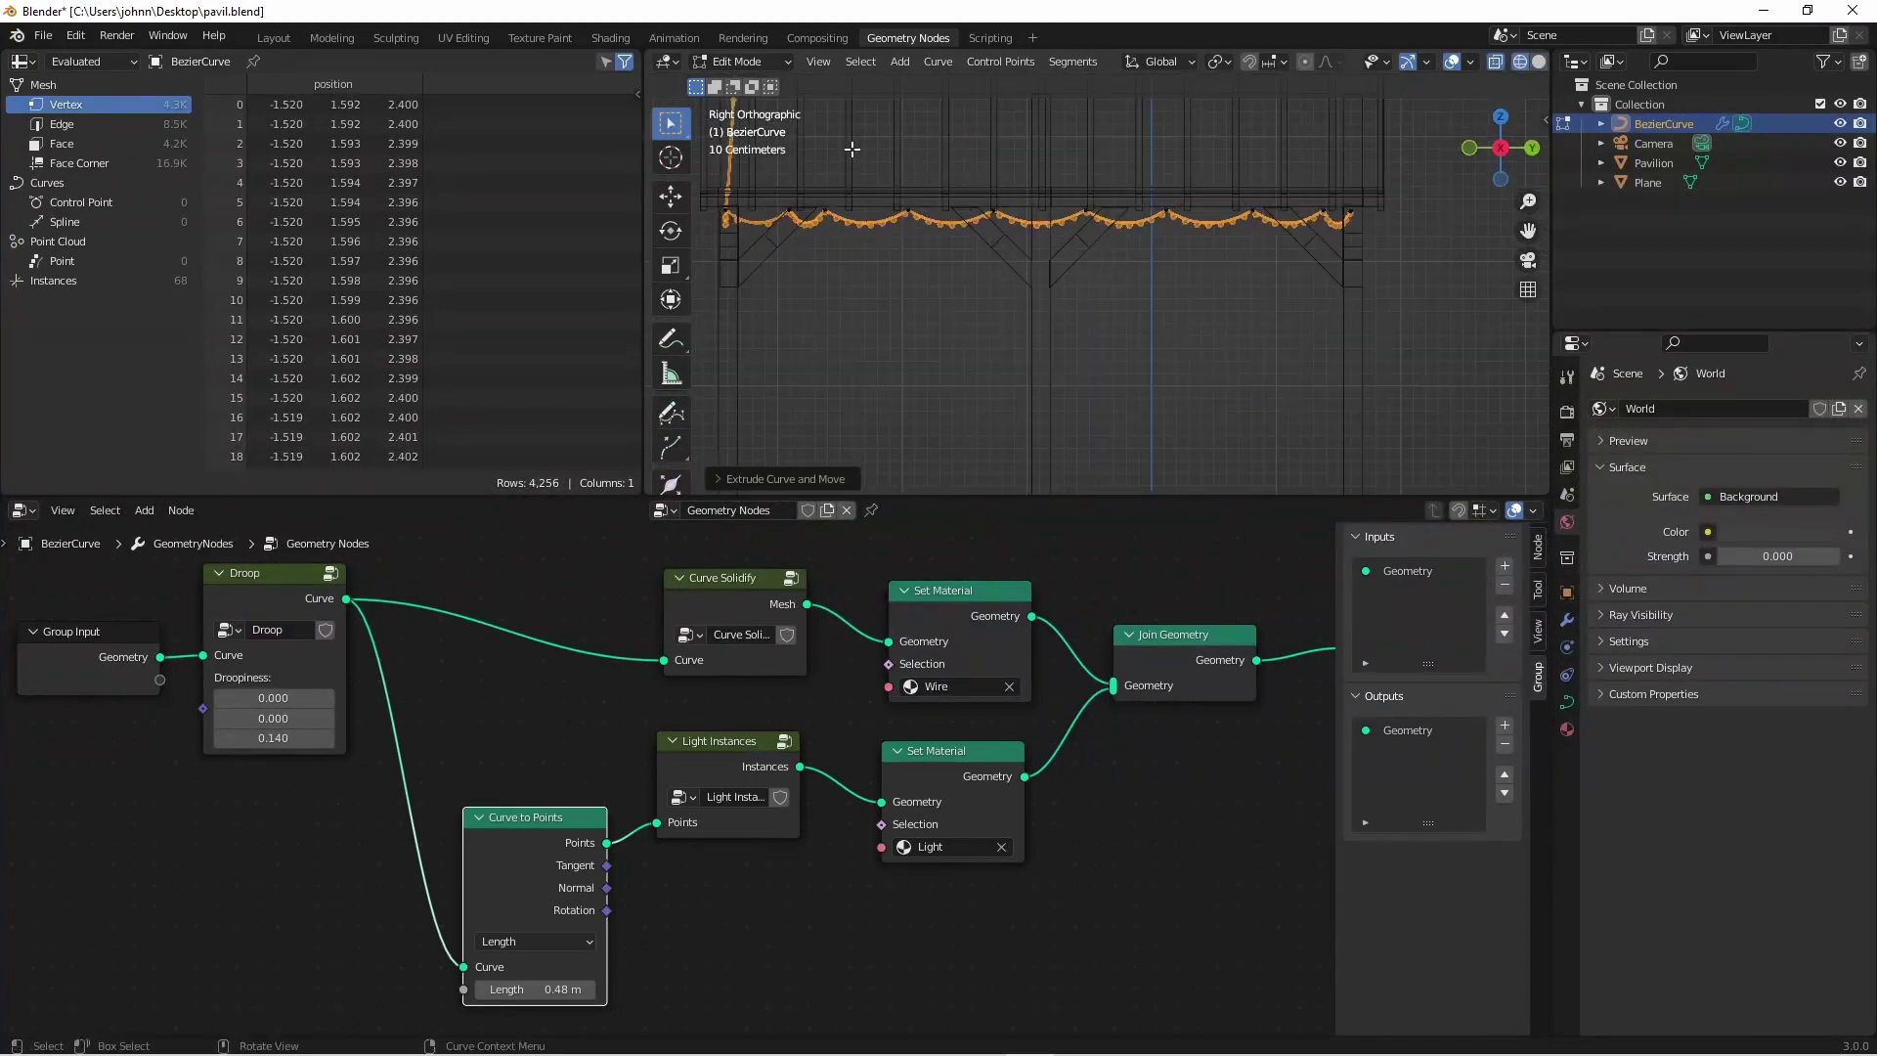
key("e")
left_click(1233, 264)
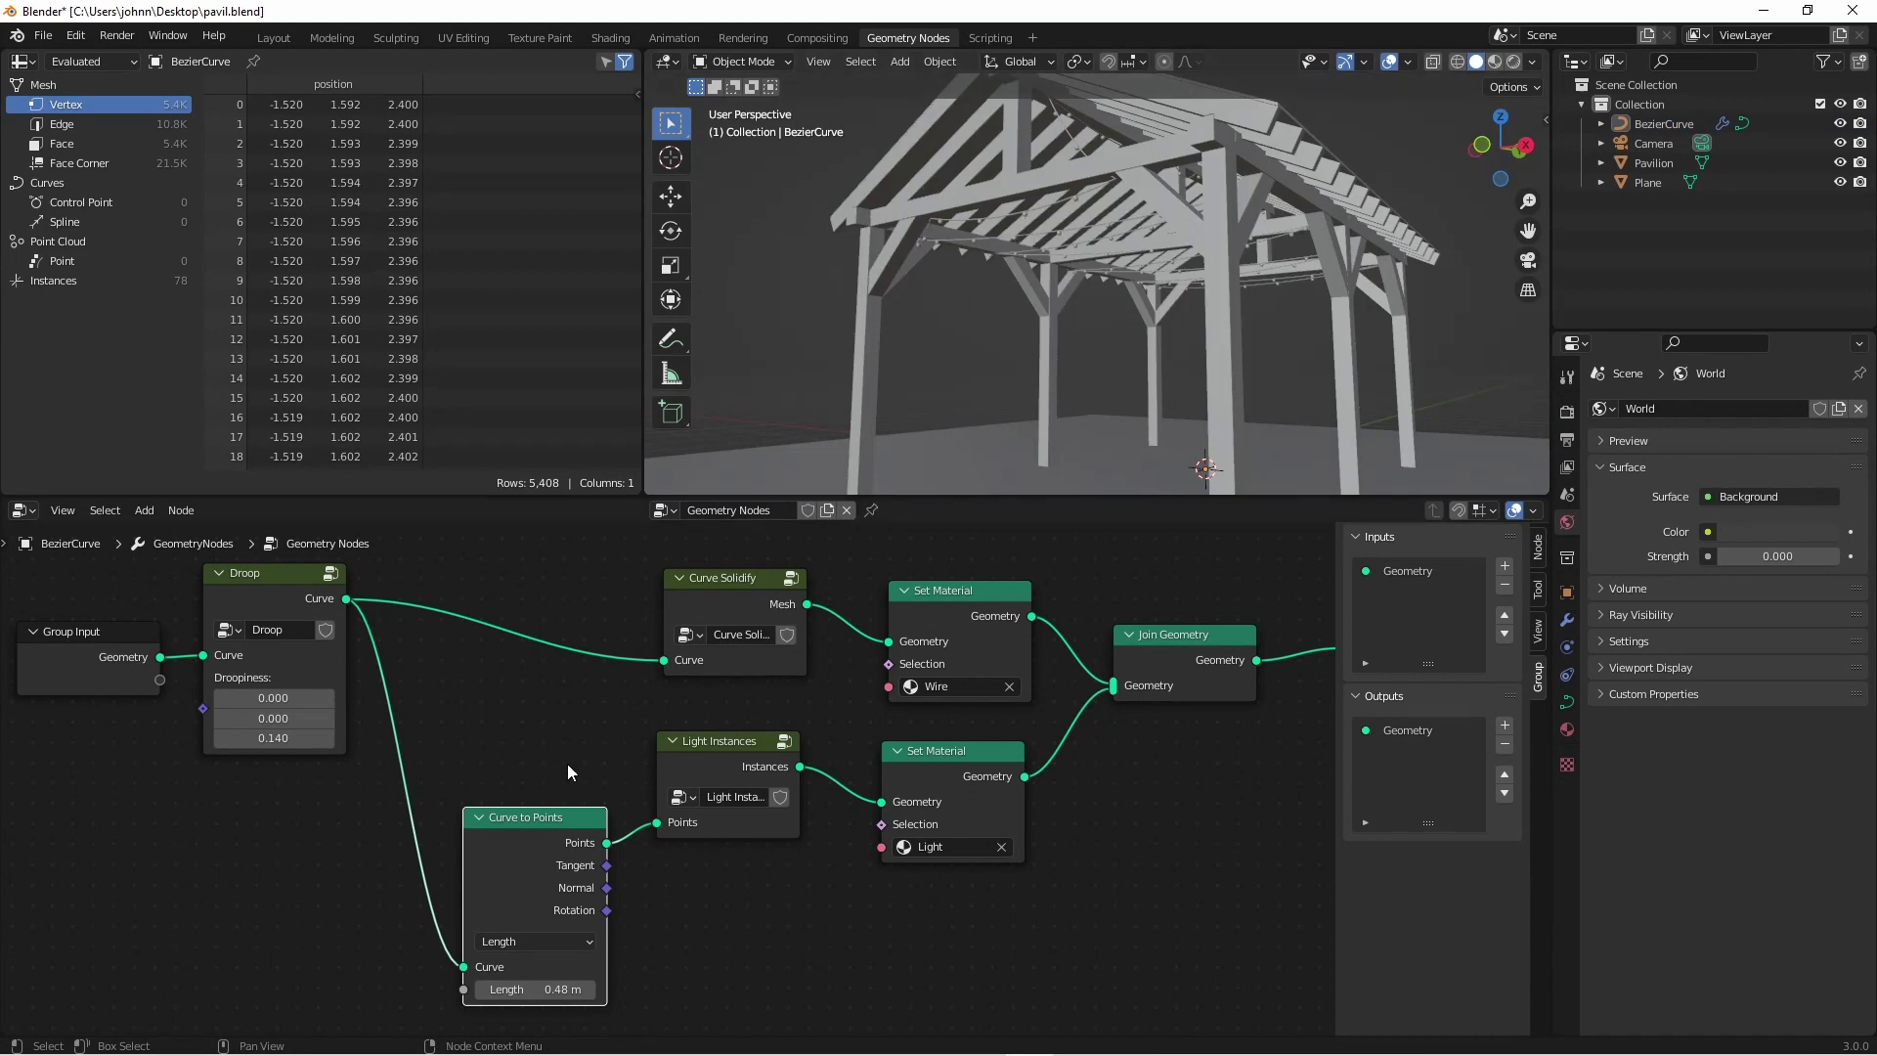
Move Curve to Points aside and enter the Light Instances group, shifting its nodes to make room.
left_click_drag(532, 817, 503, 711)
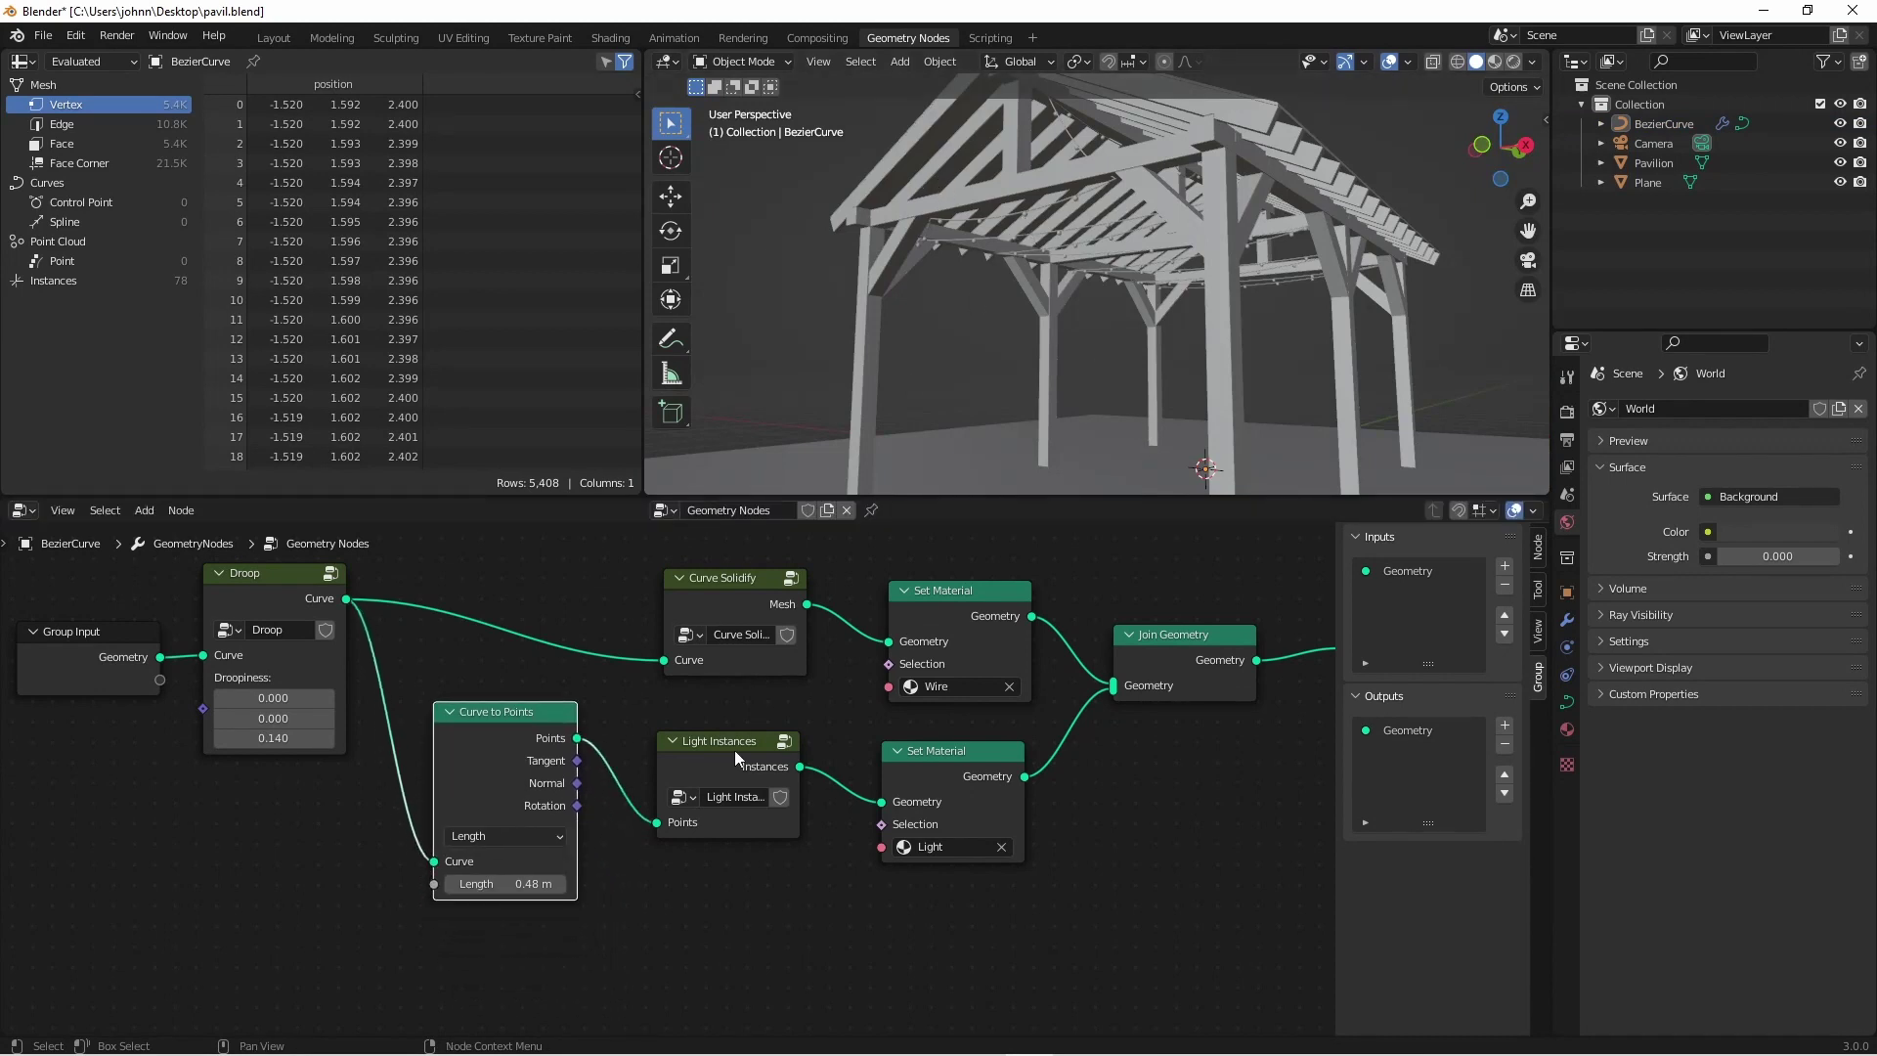
left_click(735, 749)
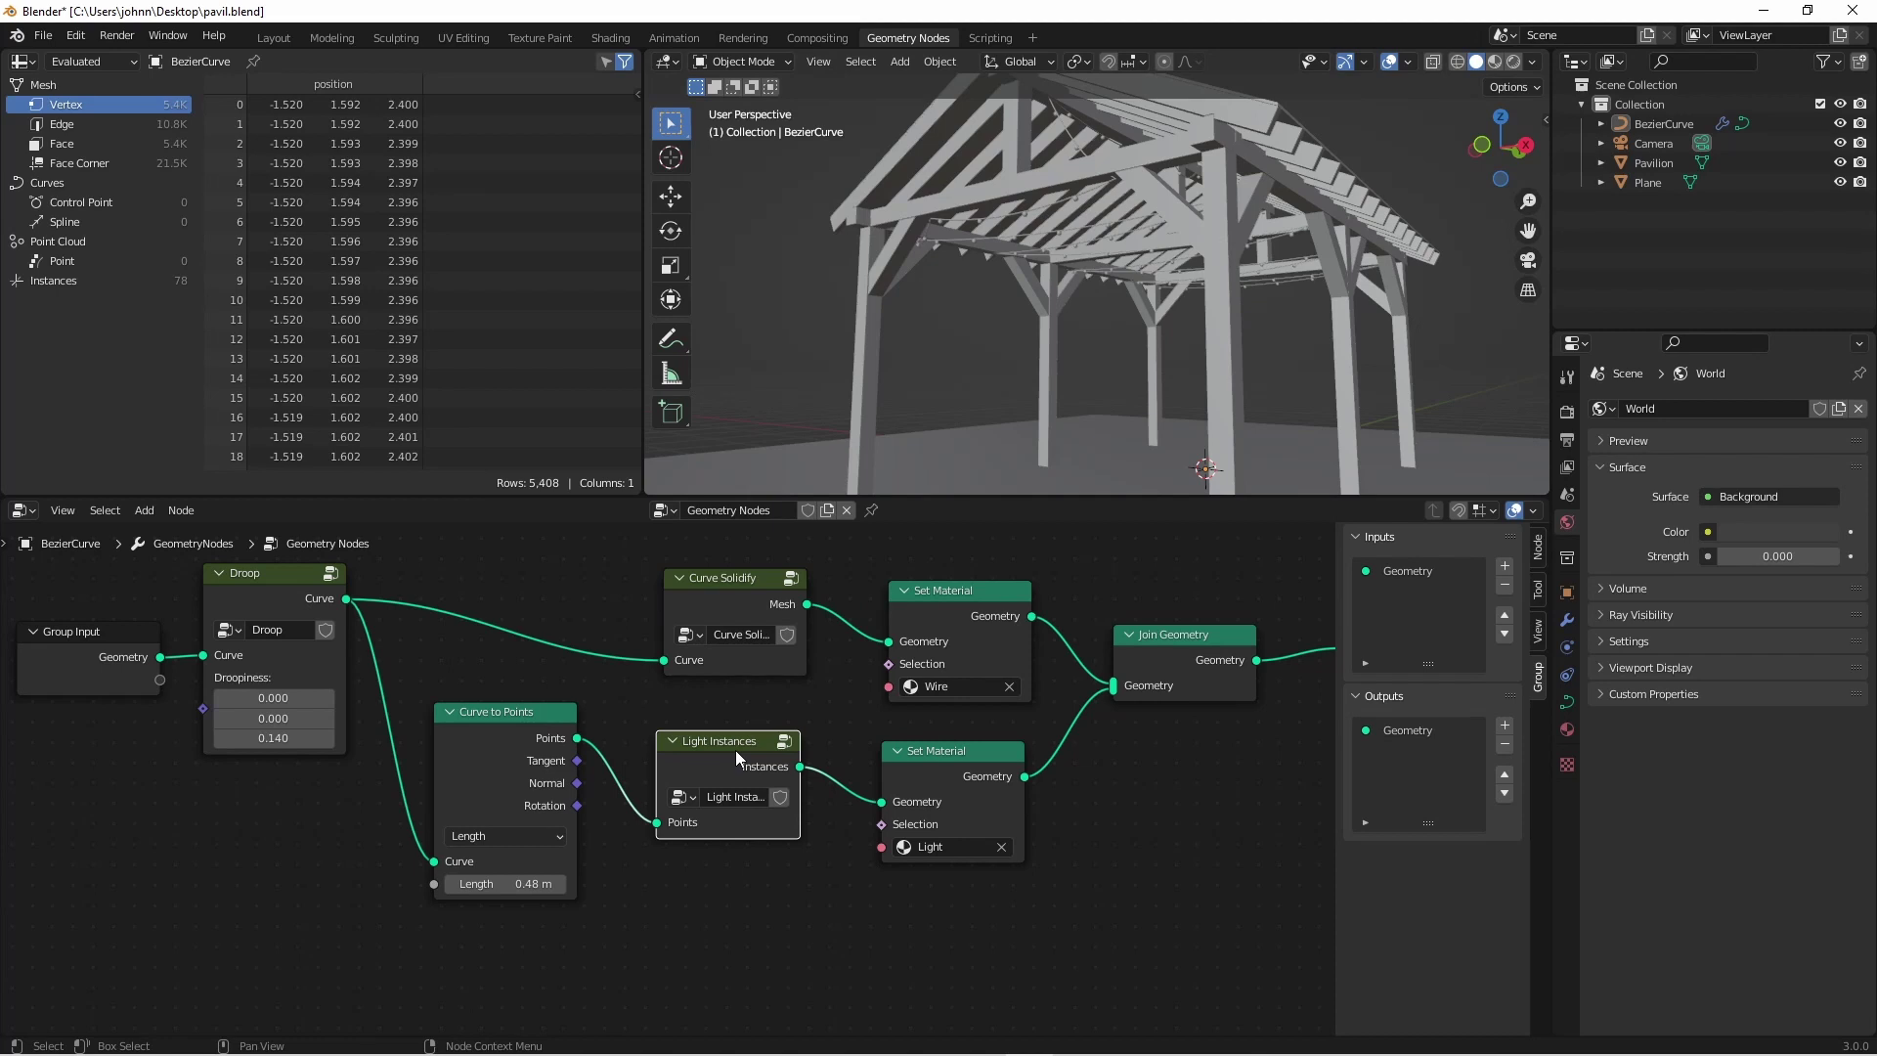
key("Tab")
key("Home")
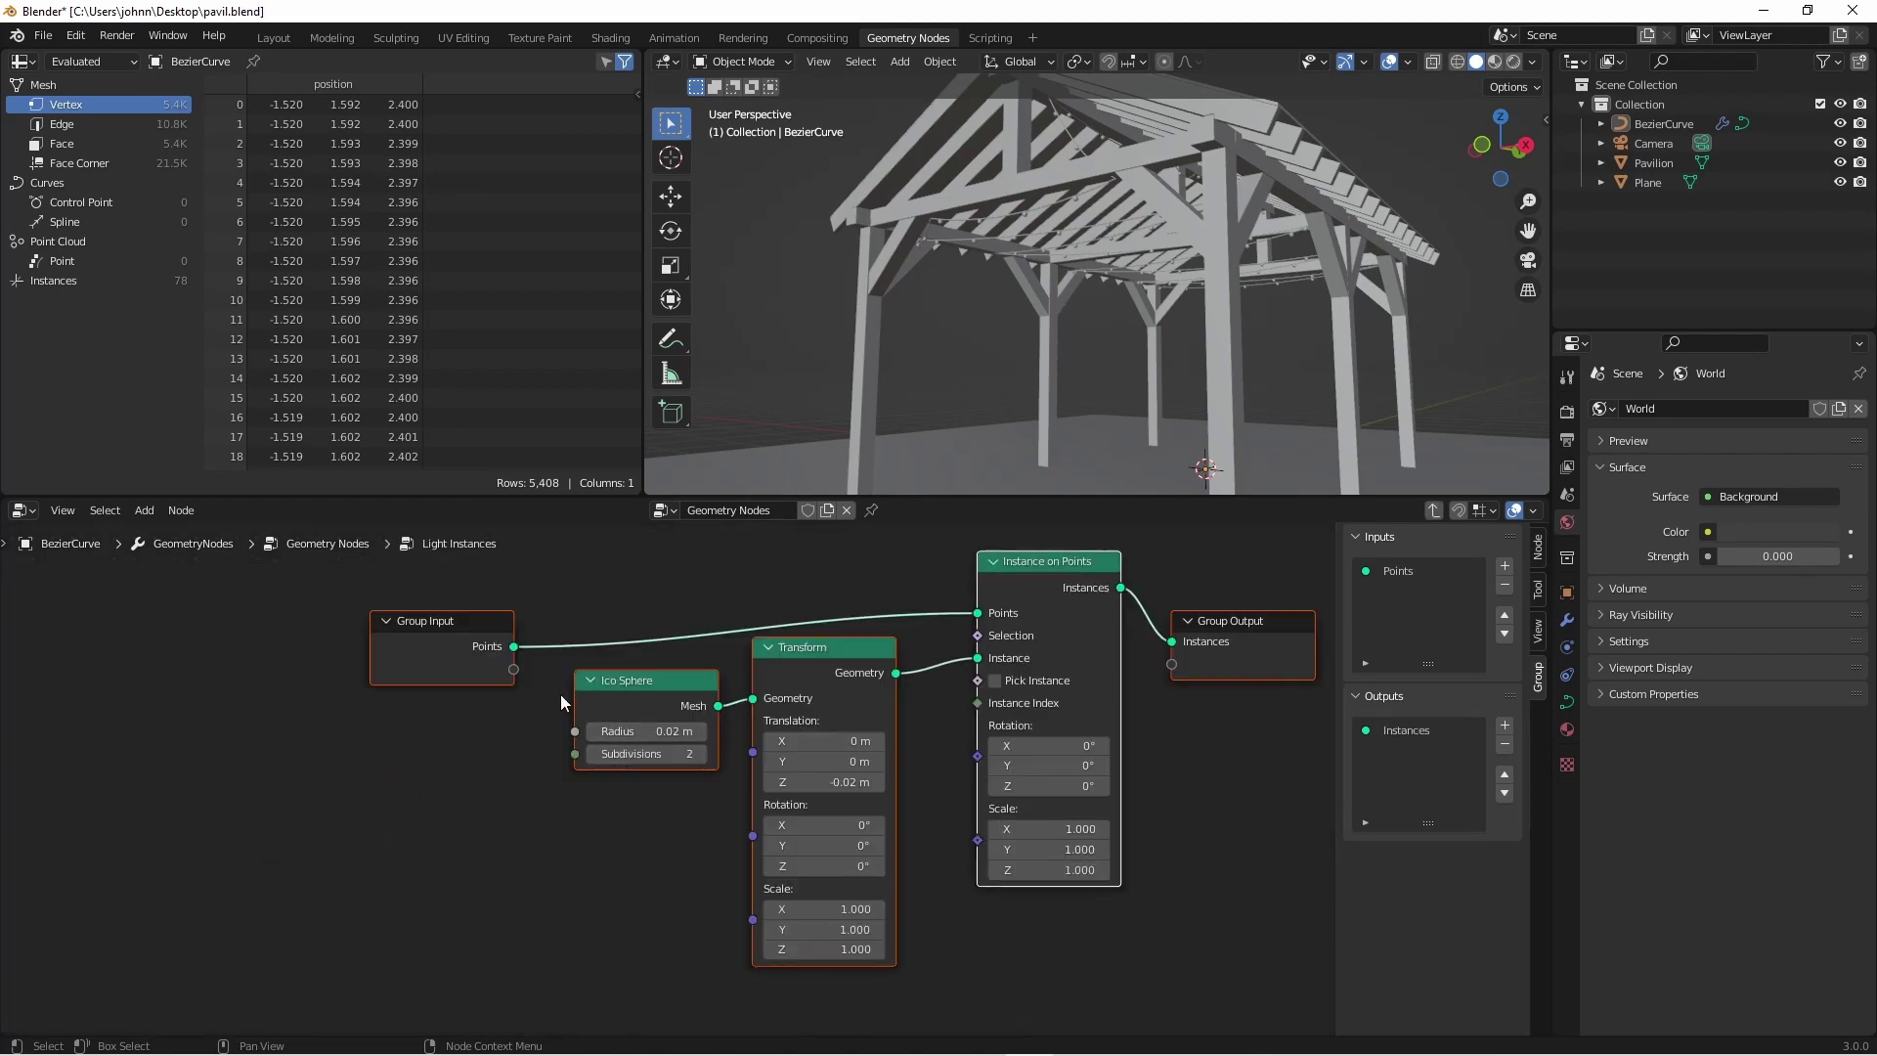
key("g")
left_click(365, 654)
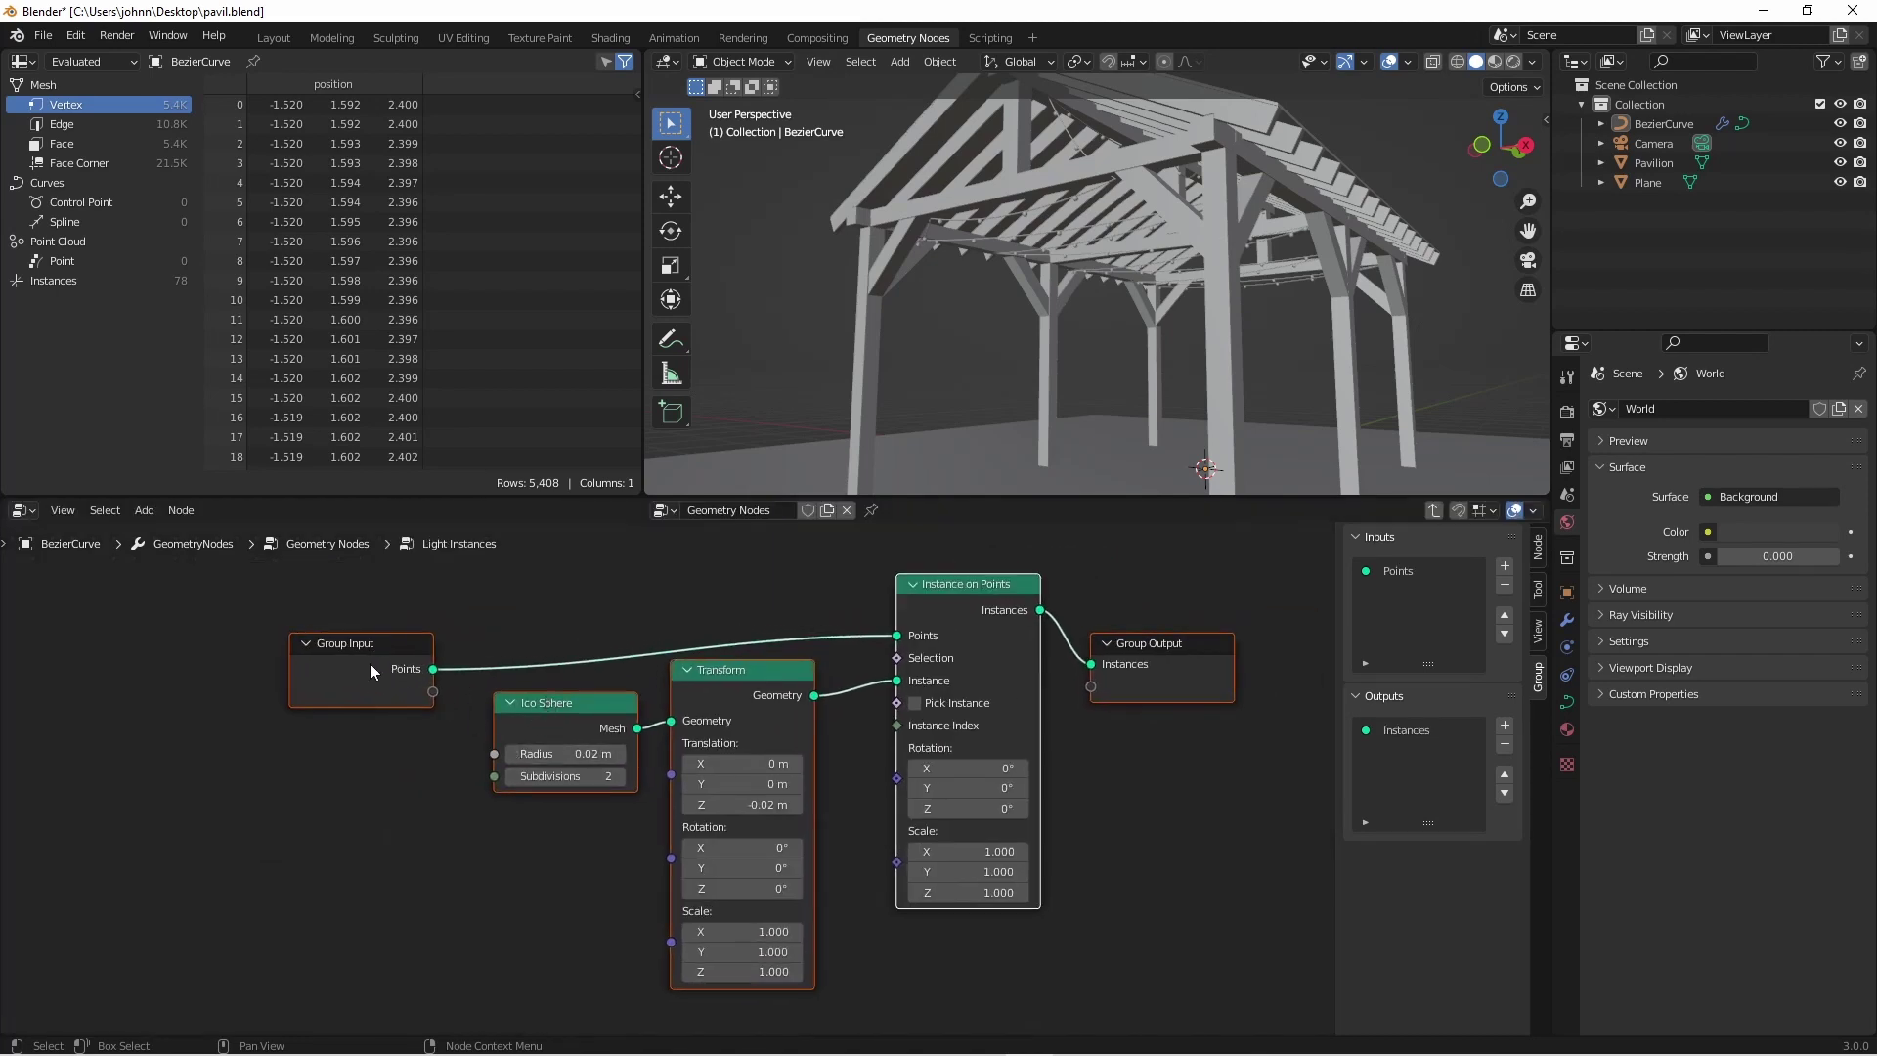
Expose the Ico Sphere radius as a group input named 'Light Size' and return to the main tree.
left_click_drag(493, 754, 432, 691)
double_click(1398, 590)
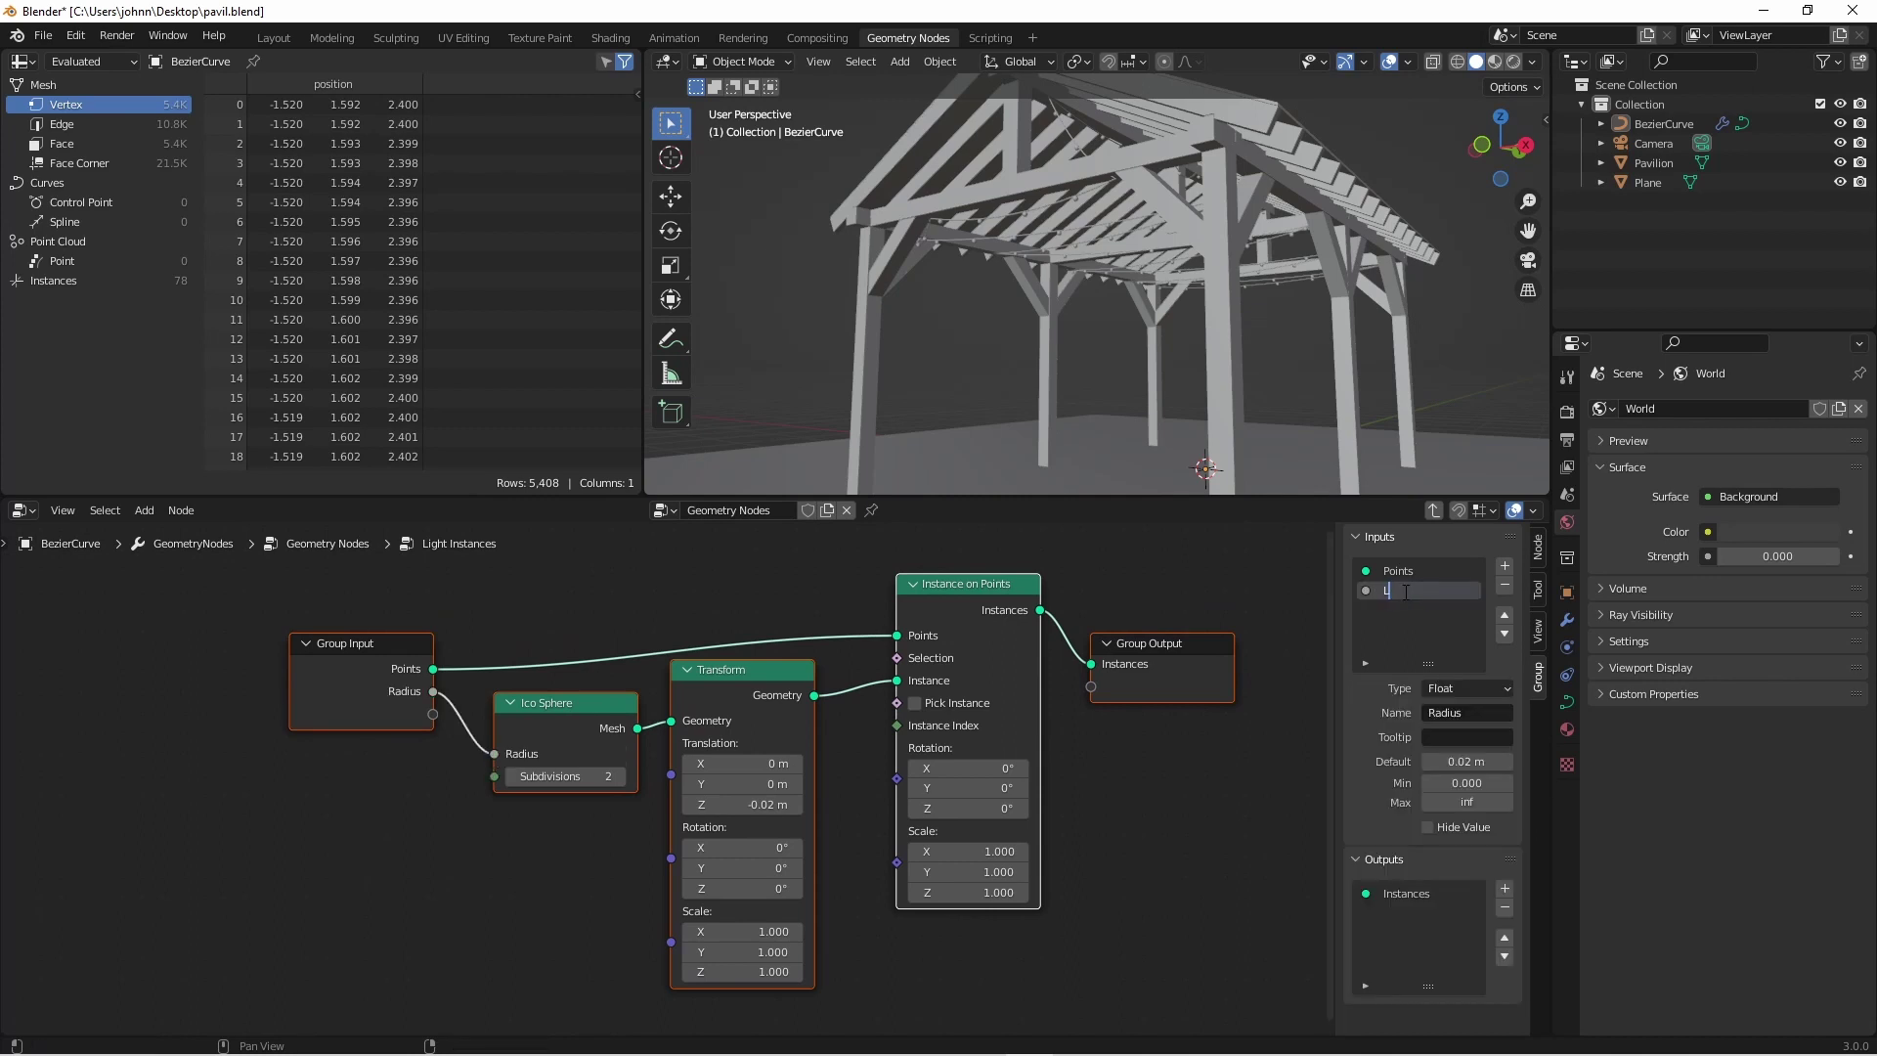
type("Light Size")
key("Return")
key("Tab")
middle_click_drag(604, 718, 660, 729)
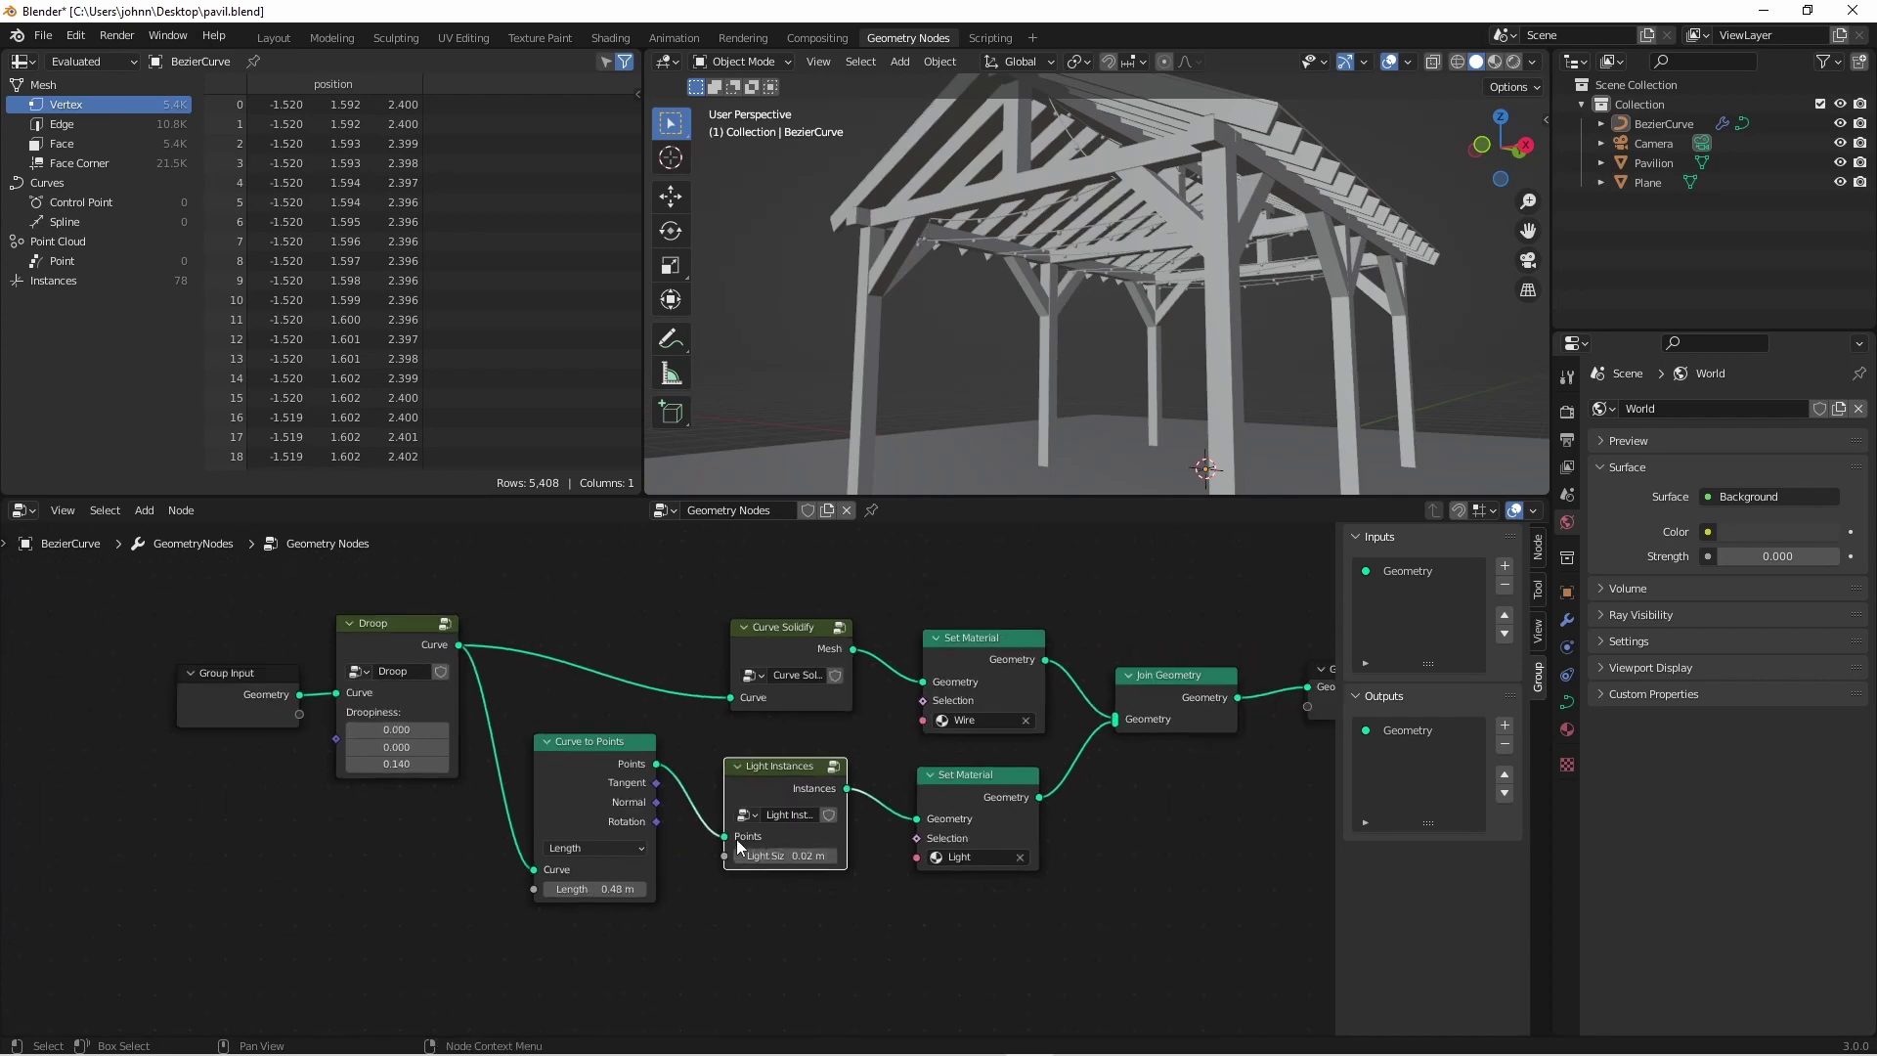
Set the Light Size to 0.01 m, then raise it to 0.11 m in the rendered preview.
left_click_drag(724, 812, 708, 813)
scroll(794, 866, "up", 3)
double_click(787, 860)
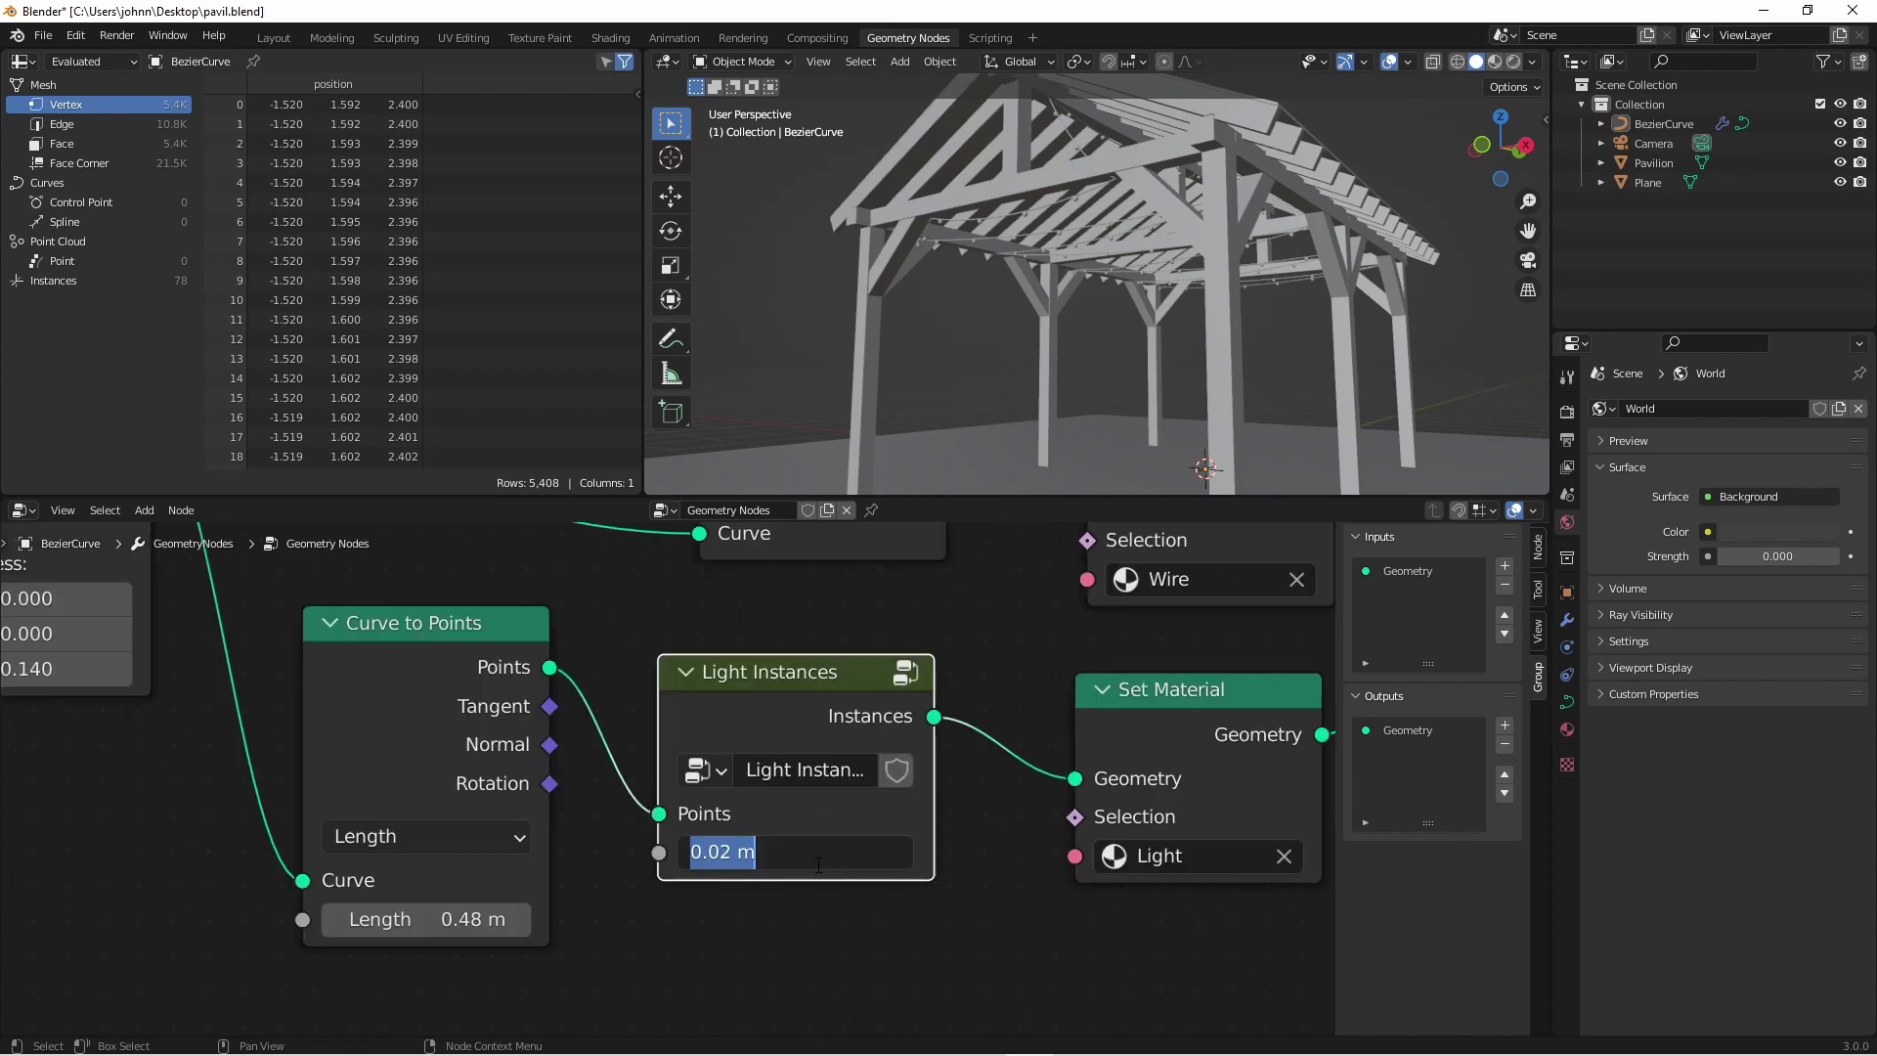
type("0.01")
key("Return")
key("z")
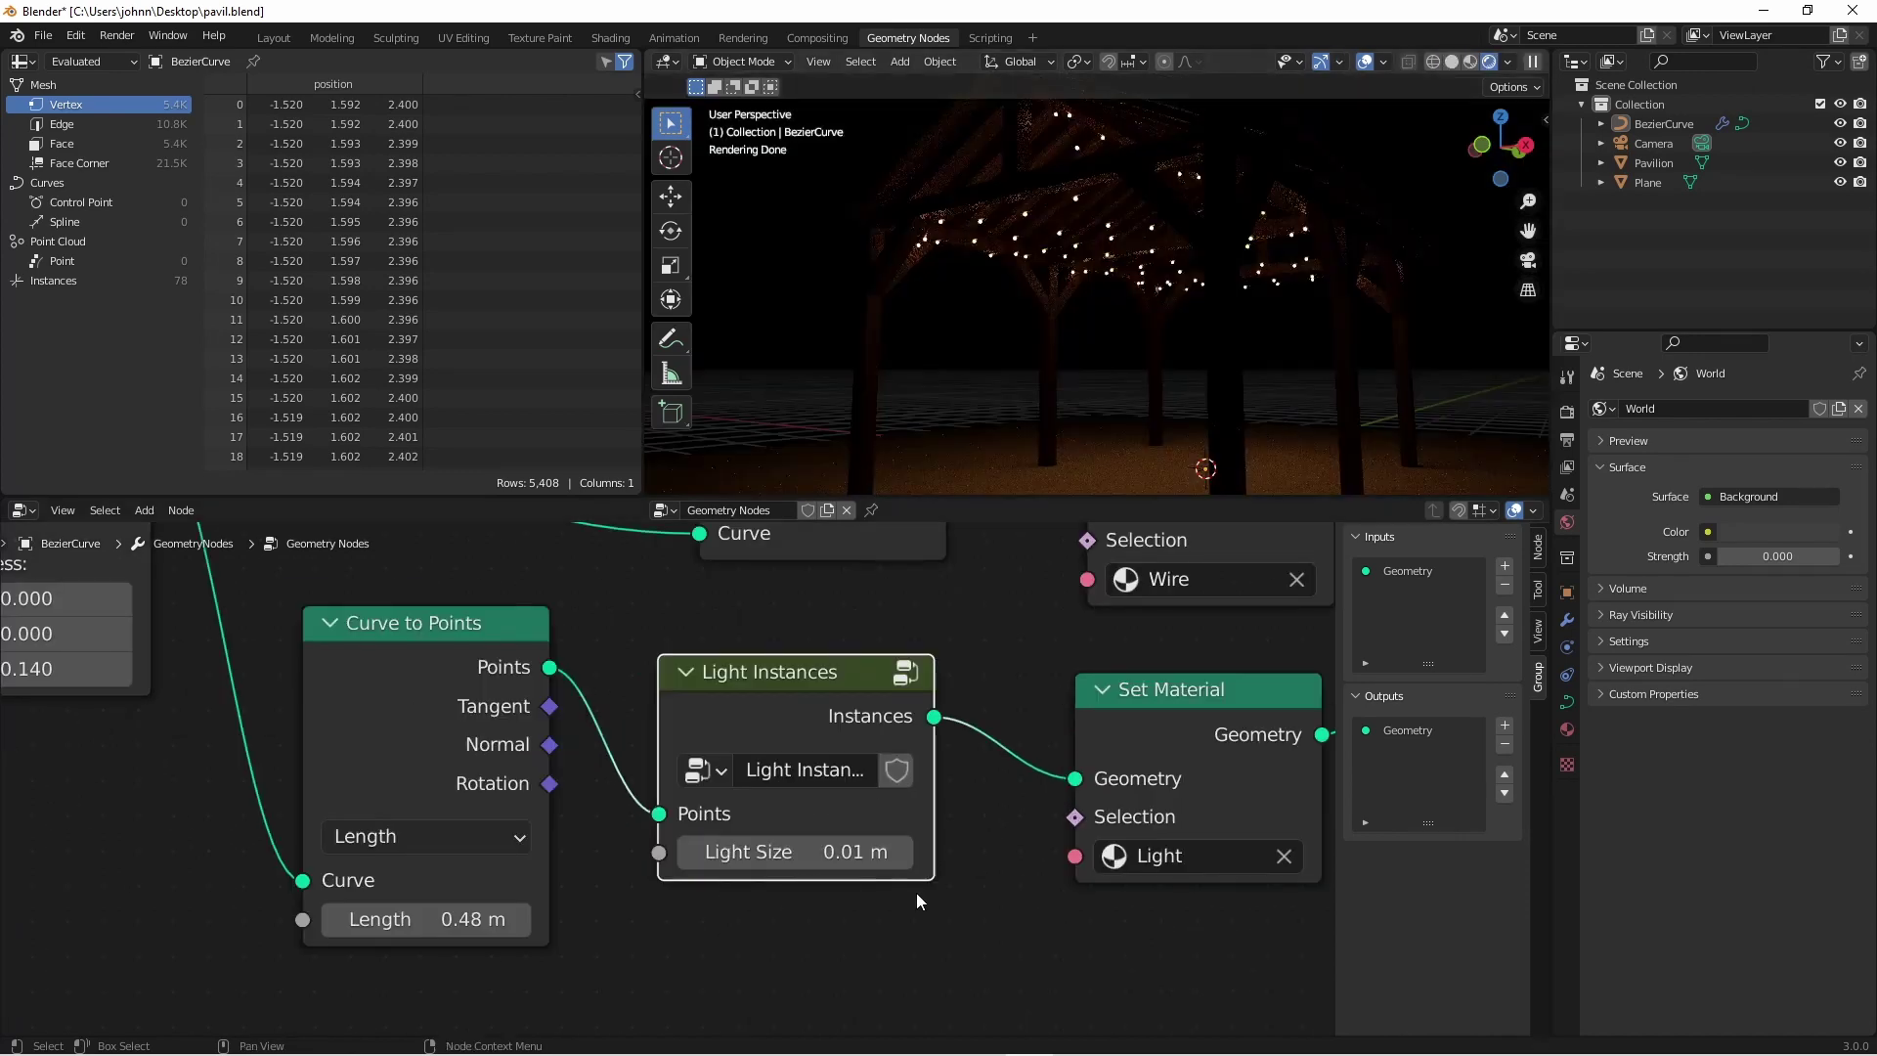
left_click(896, 850)
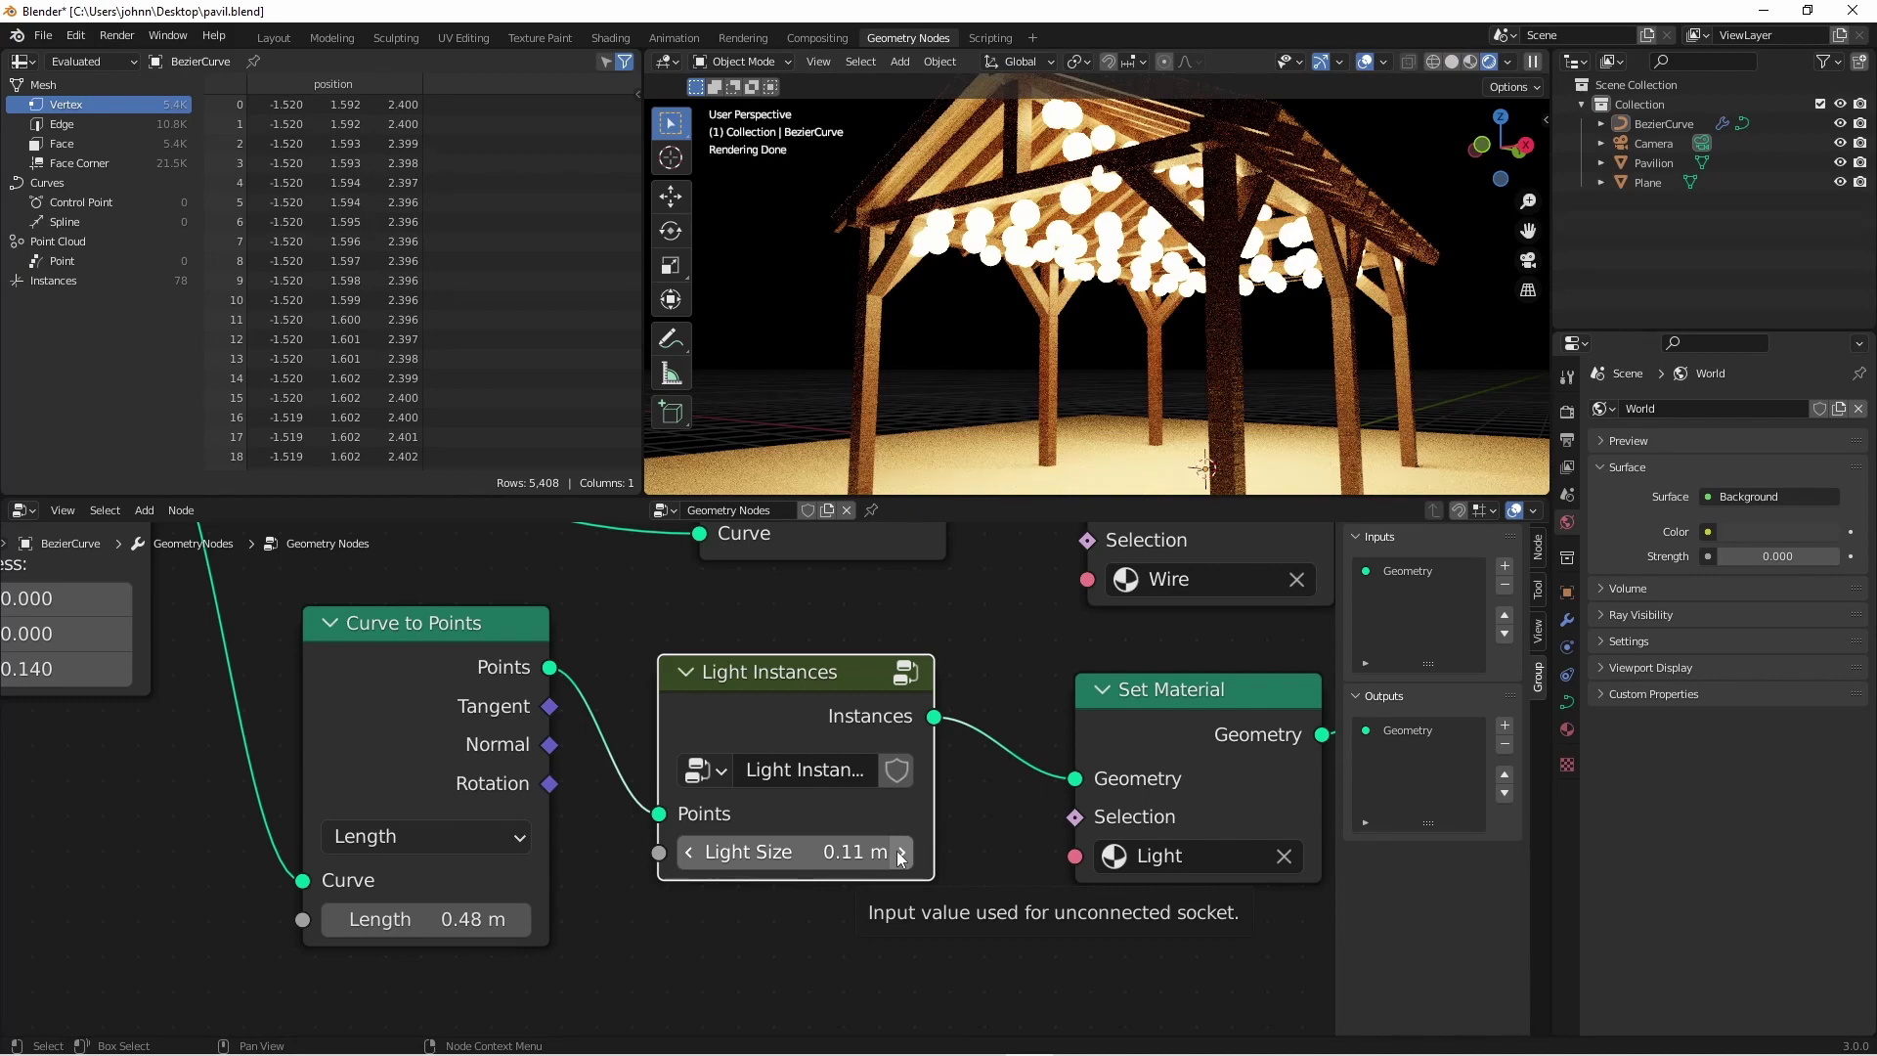
left_click(694, 859)
left_click(901, 858)
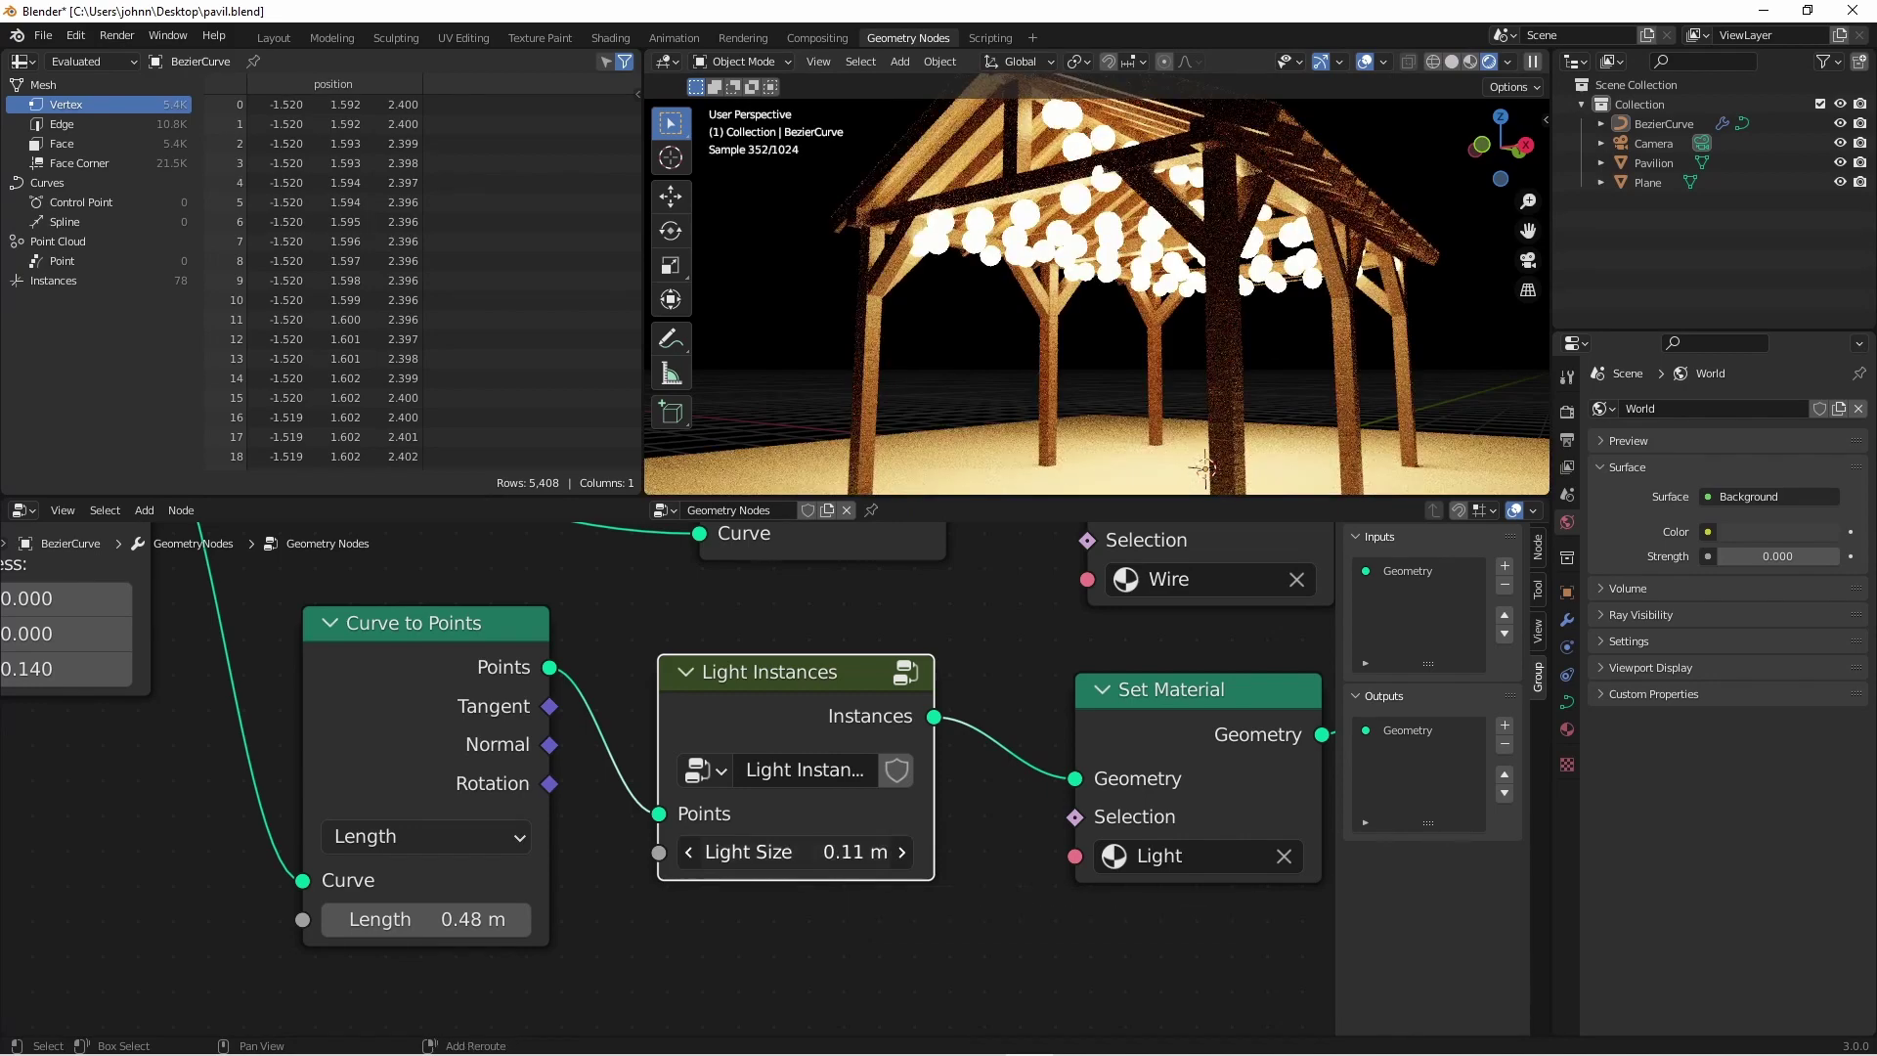